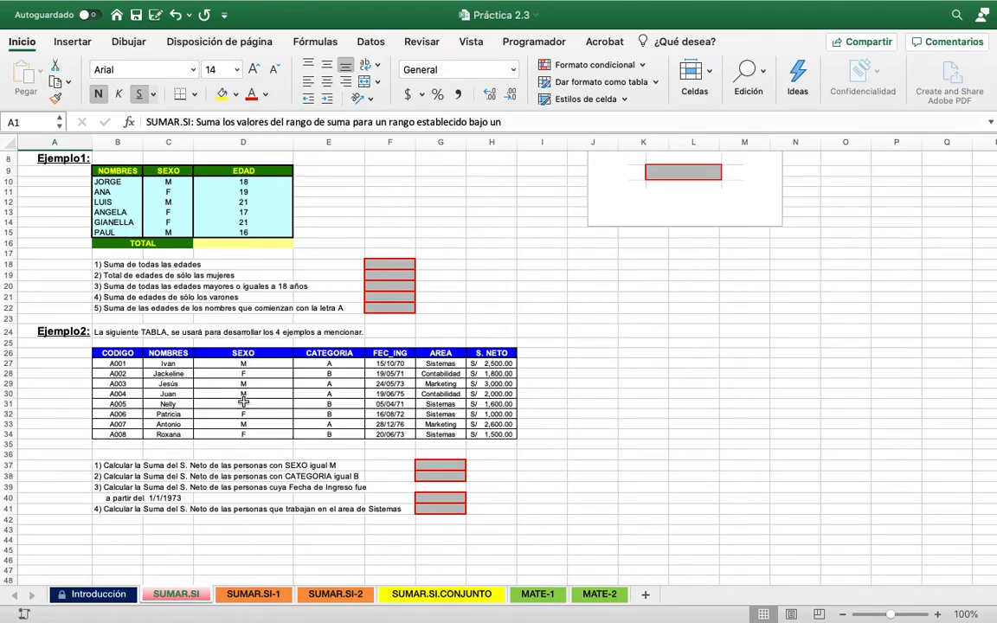
Review the SUMAR.SI syntax notes, the Ejemplo1 table of names, sexes and ages, and its five questions
{"action": "scroll", "coordinate": [243, 402], "scroll_direction": "up", "scroll_amount": 8}
{"action": "scroll", "coordinate": [244, 405], "scroll_direction": "down", "scroll_amount": 3}
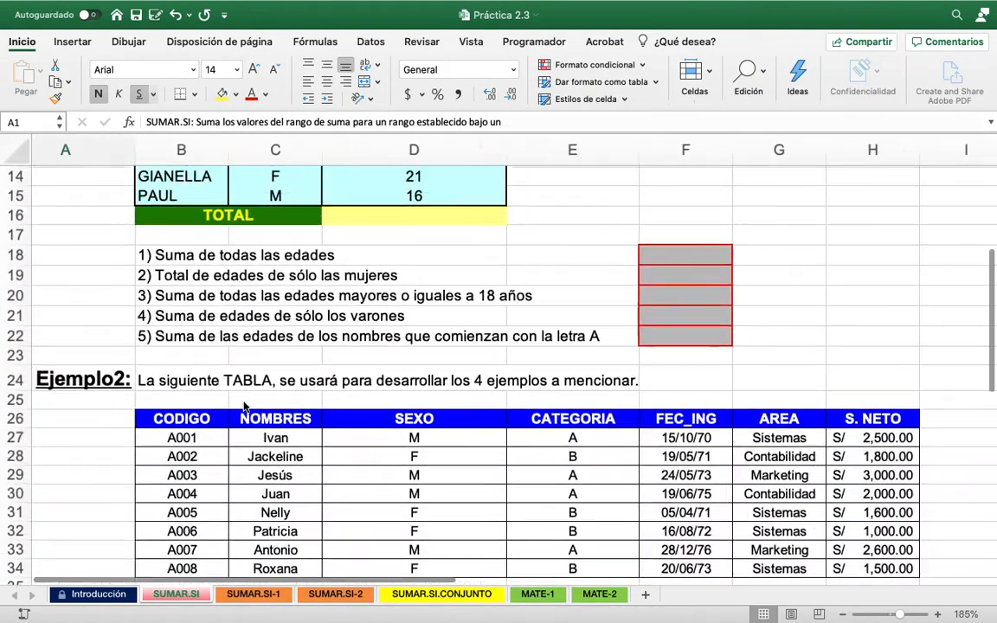
{"action": "scroll", "coordinate": [244, 405], "scroll_direction": "up", "scroll_amount": 4}
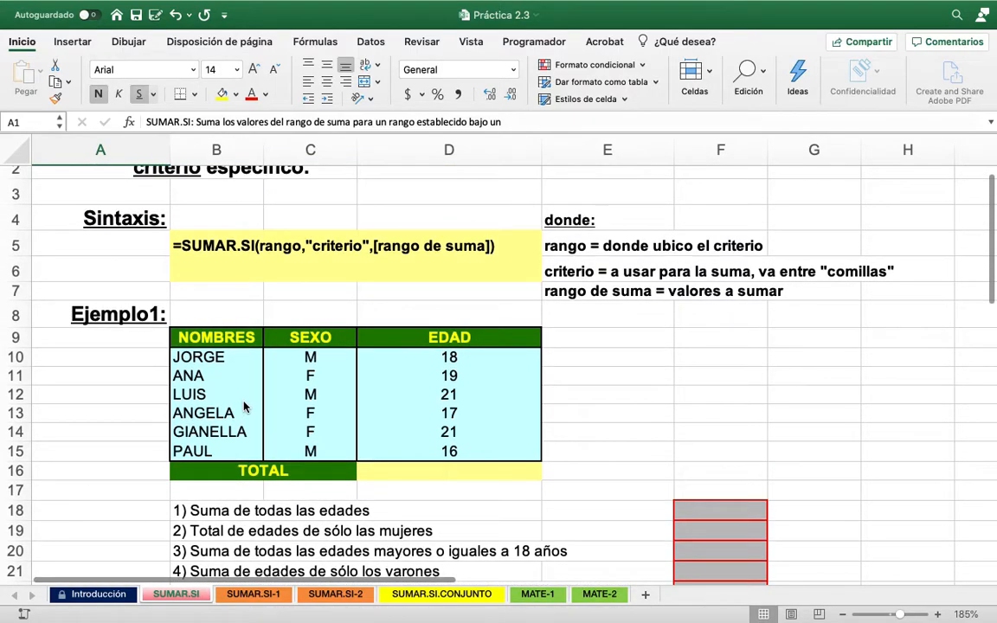
{"action": "scroll", "coordinate": [244, 406], "scroll_direction": "down", "scroll_amount": 2}
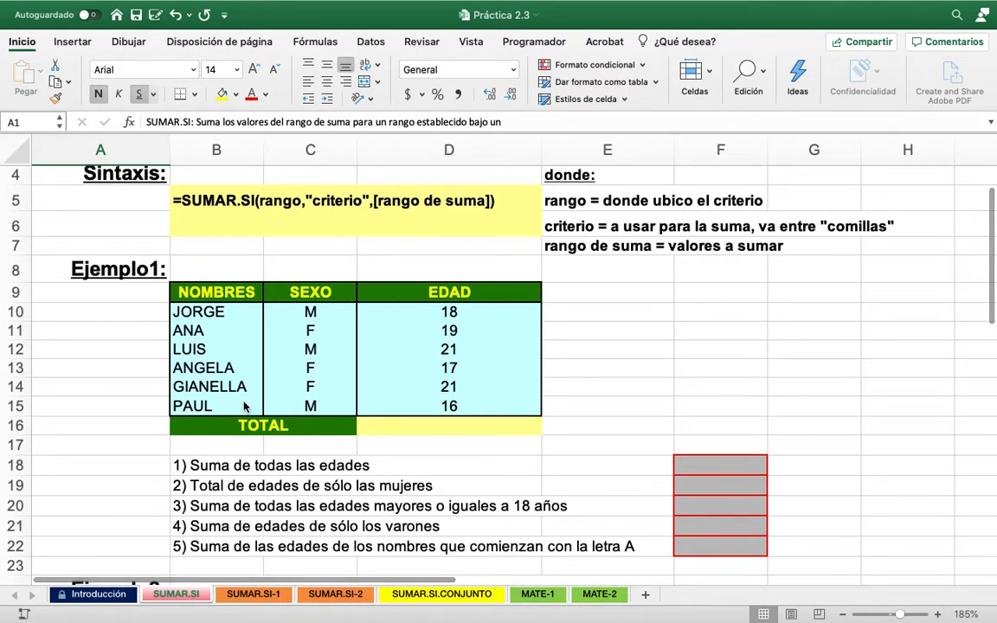
{"action": "scroll", "coordinate": [234, 390], "scroll_direction": "up", "scroll_amount": 1}
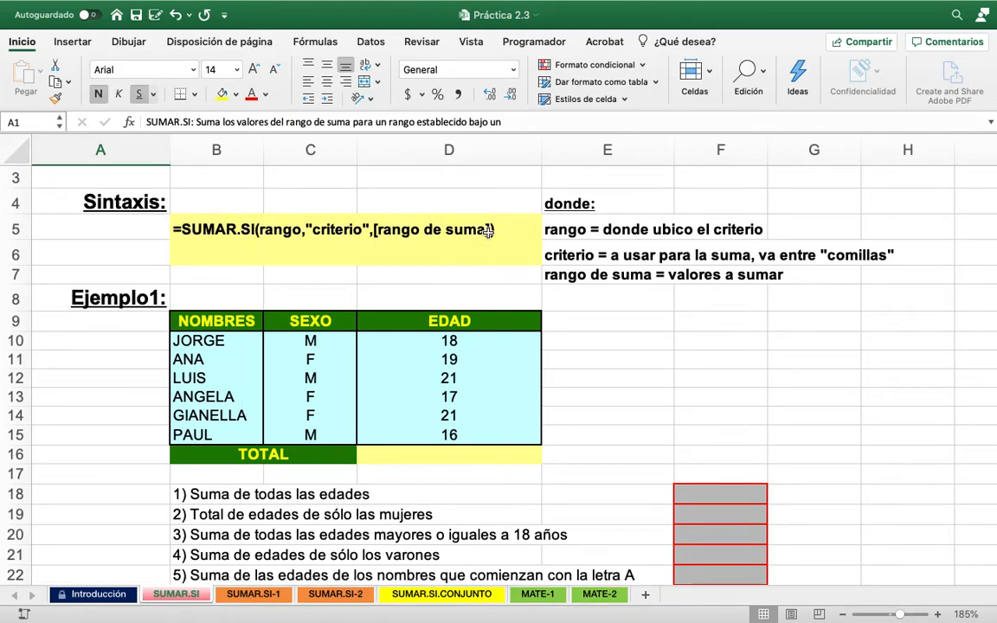
{"action": "scroll", "coordinate": [489, 253], "scroll_direction": "down", "scroll_amount": 1}
{"action": "scroll", "coordinate": [489, 253], "scroll_direction": "down", "scroll_amount": 2}
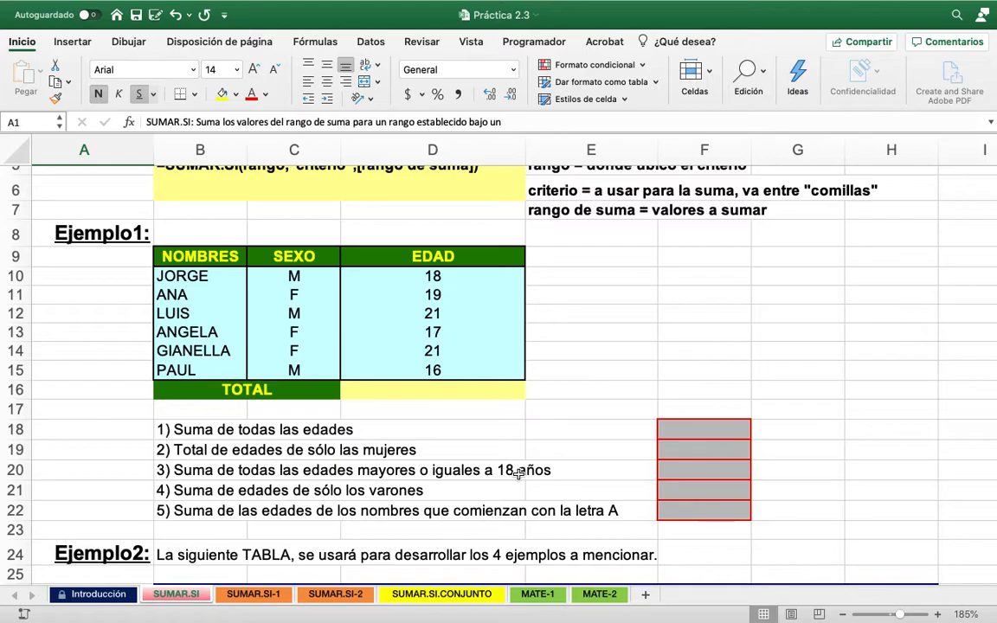
Total the EDAD column in the TOTAL row by entering =SUMA(D10:D15) in cell D16
{"action": "left_click", "coordinate": [712, 434]}
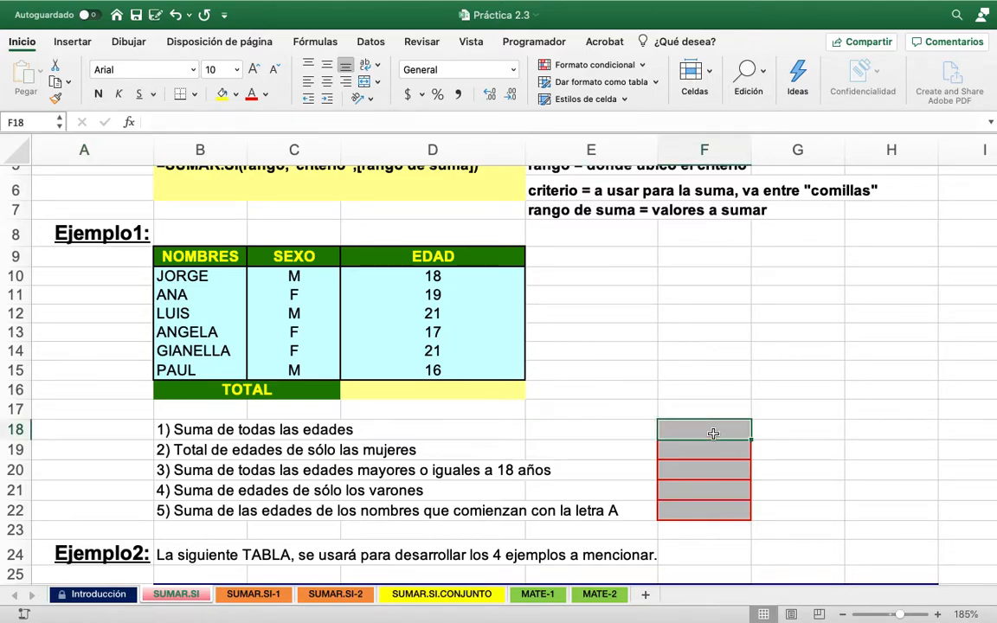
{"action": "left_click", "coordinate": [452, 387]}
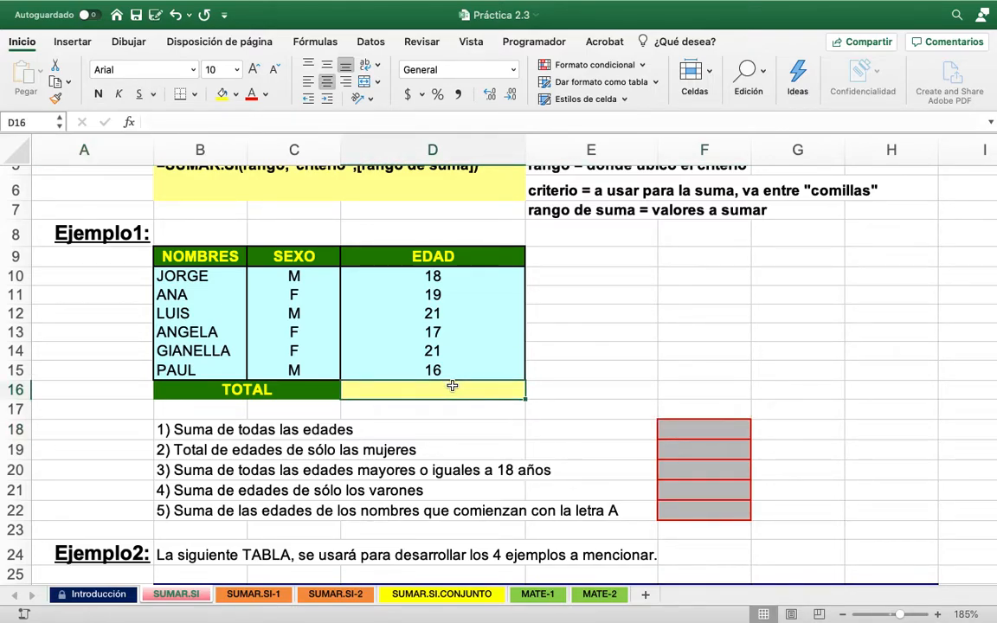
{"action": "type", "text": "="}
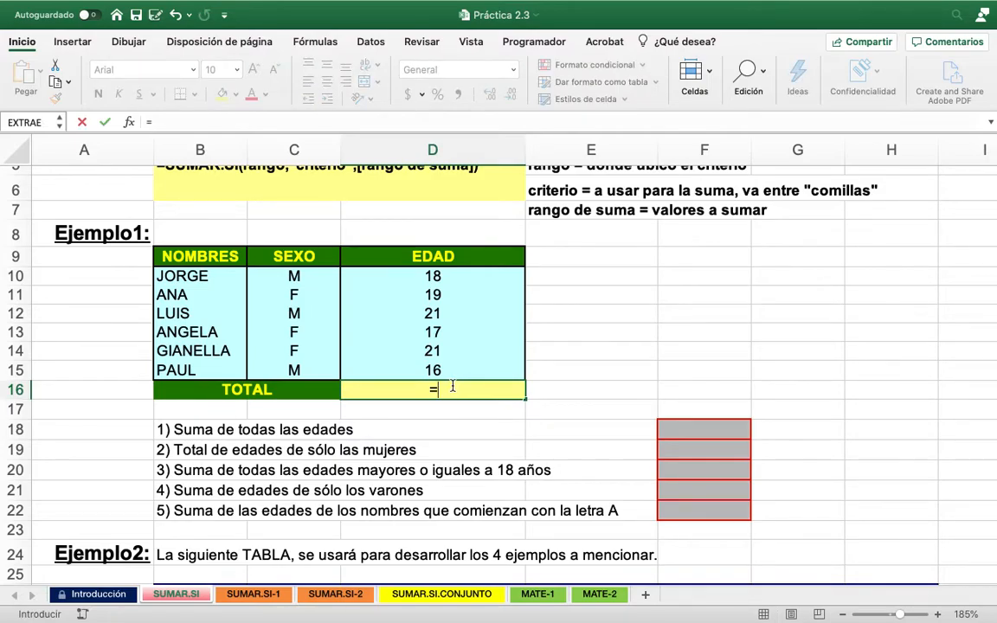
{"action": "type", "text": "SUMA"}
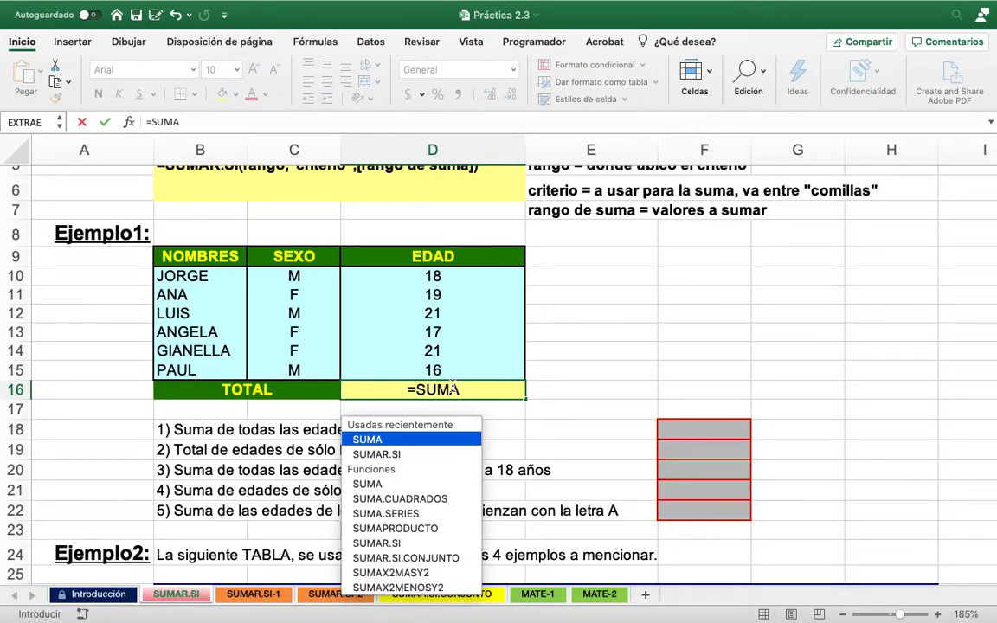
{"action": "type", "text": "("}
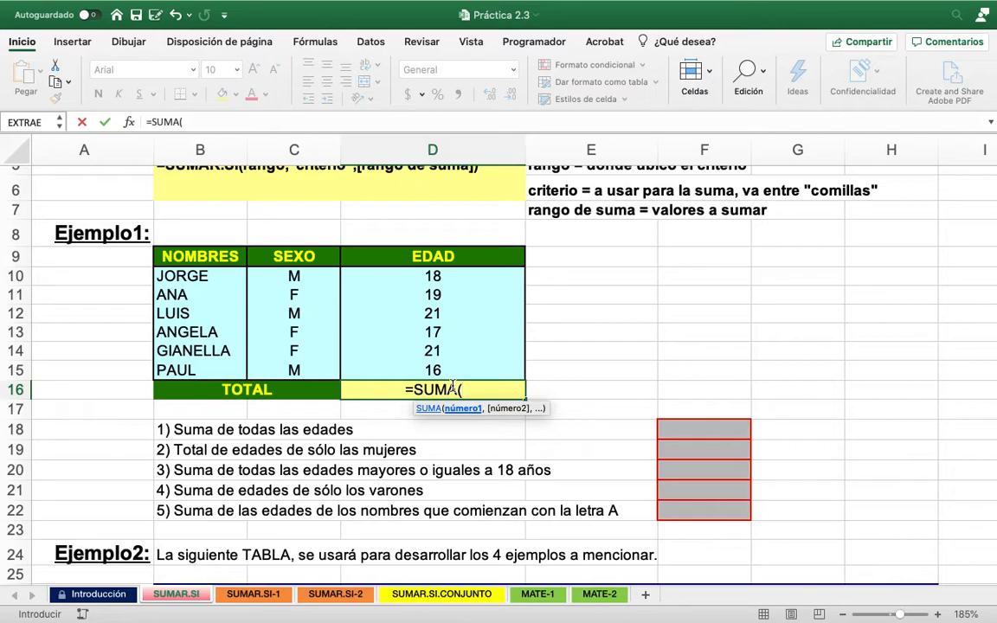
{"action": "type", "text": "D"}
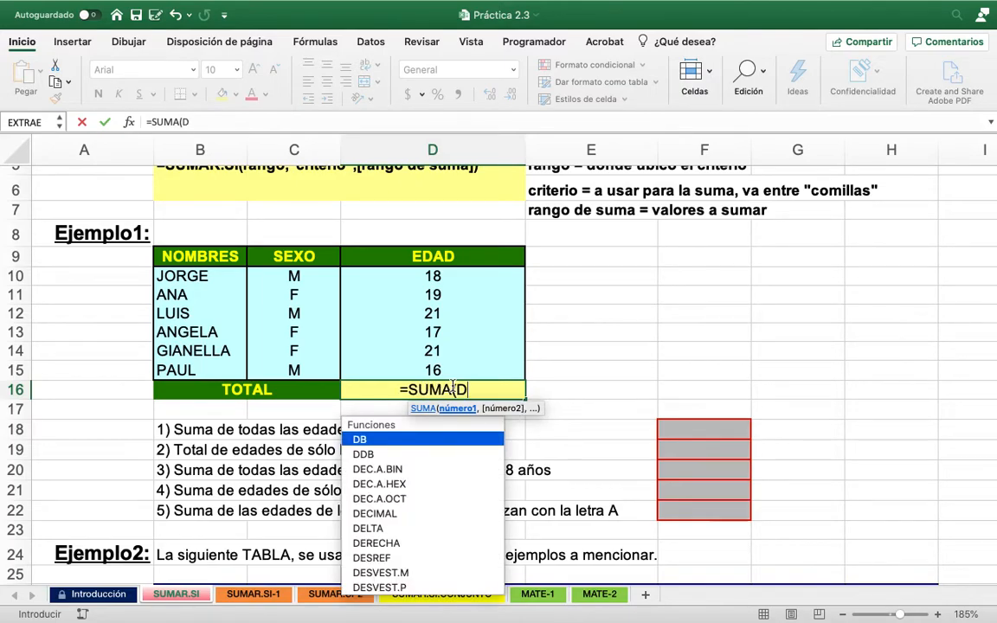
{"action": "type", "text": "10:"}
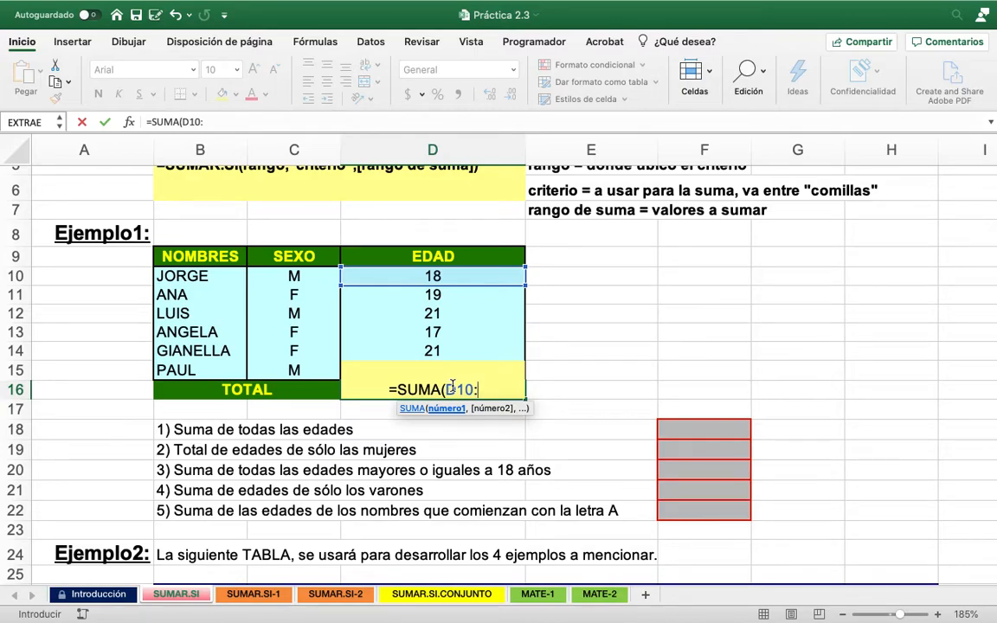
{"action": "type", "text": "D15"}
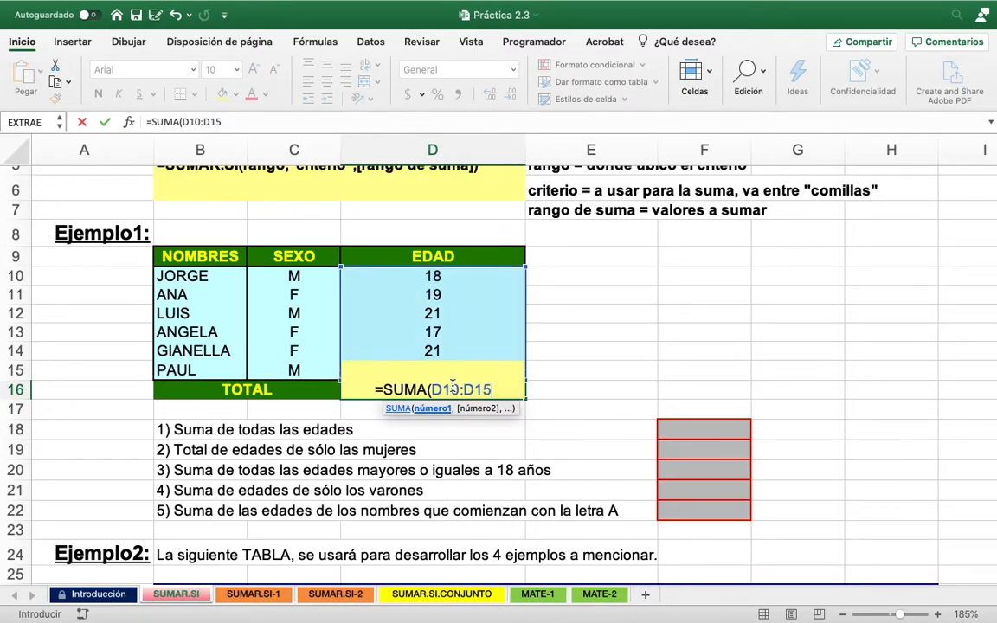
{"action": "type", "text": ")"}
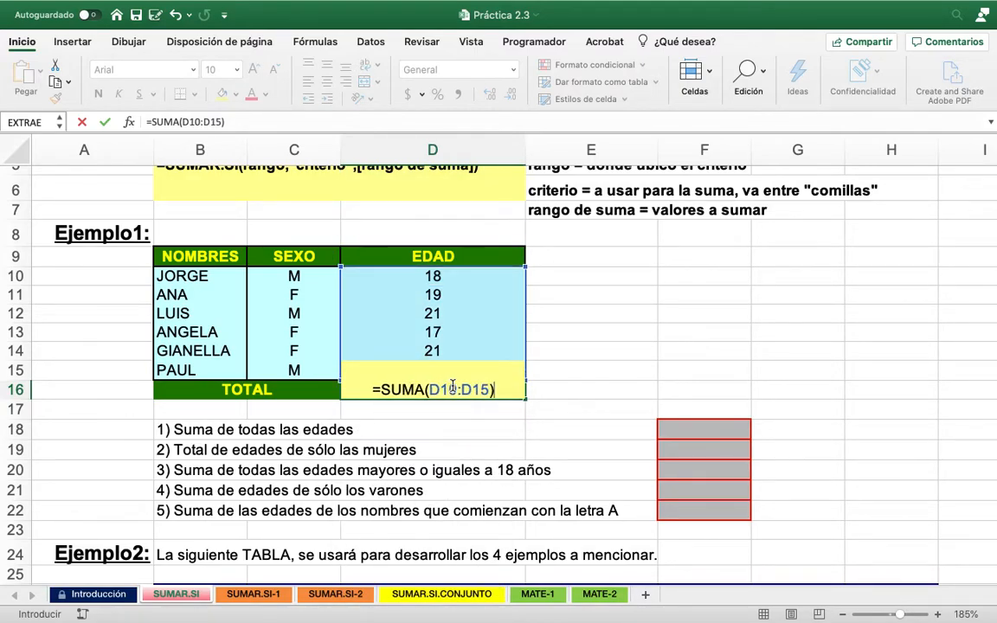
{"action": "key", "text": "Return"}
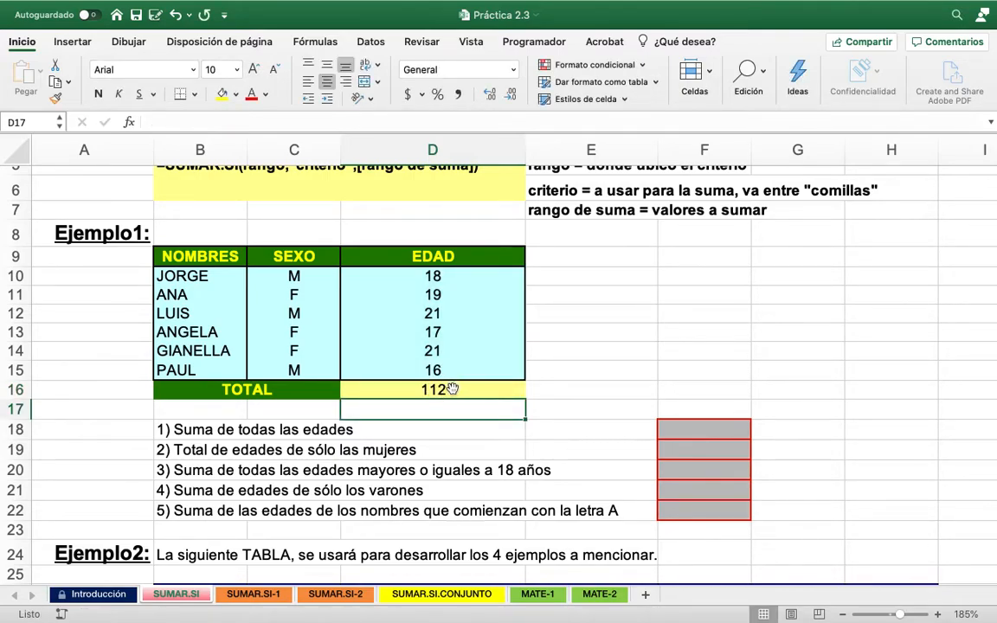
Answer question 1, the sum of all ages, by referencing the table total with =D16 in cell F18
{"action": "left_click", "coordinate": [707, 431]}
{"action": "type", "text": "="}
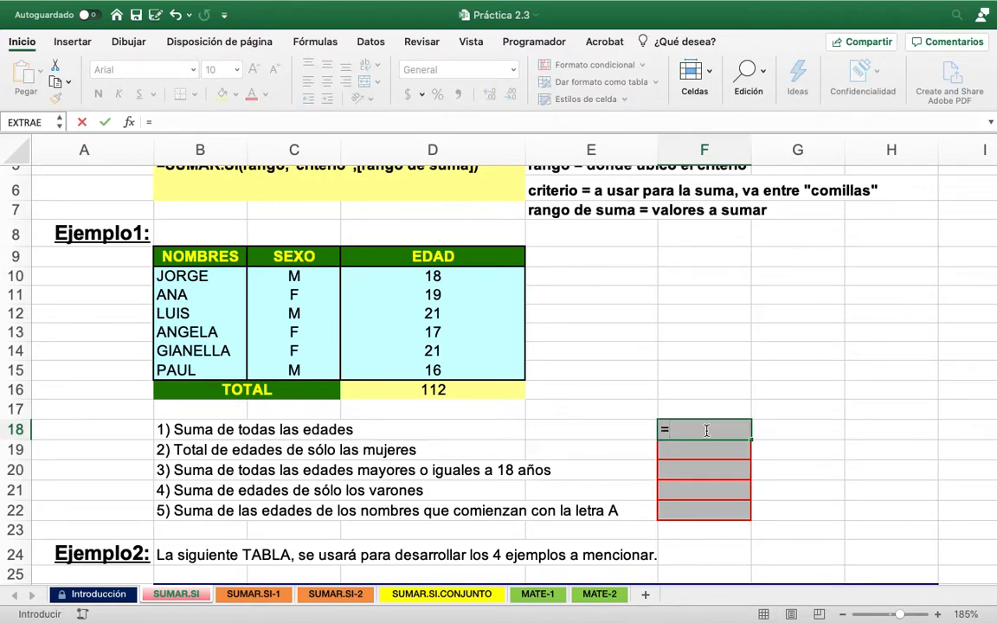
{"action": "left_click", "coordinate": [481, 391]}
{"action": "key", "text": "Return"}
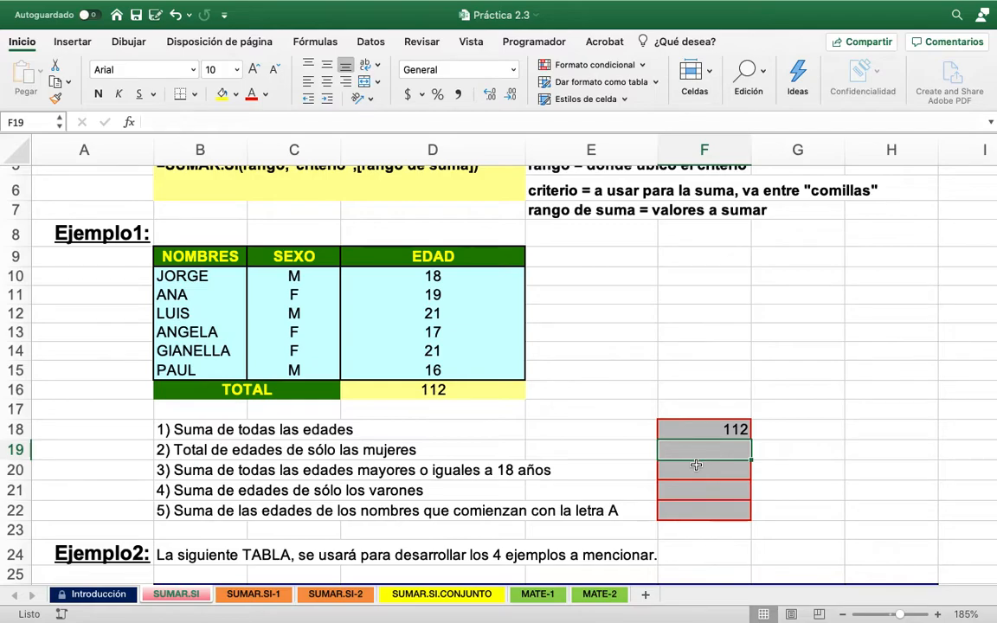
Answer question 2, the total of the women's ages, by entering =SUMAR.SI(C10:C15,"F",D10:D15) in cell F19
{"action": "type", "text": "="}
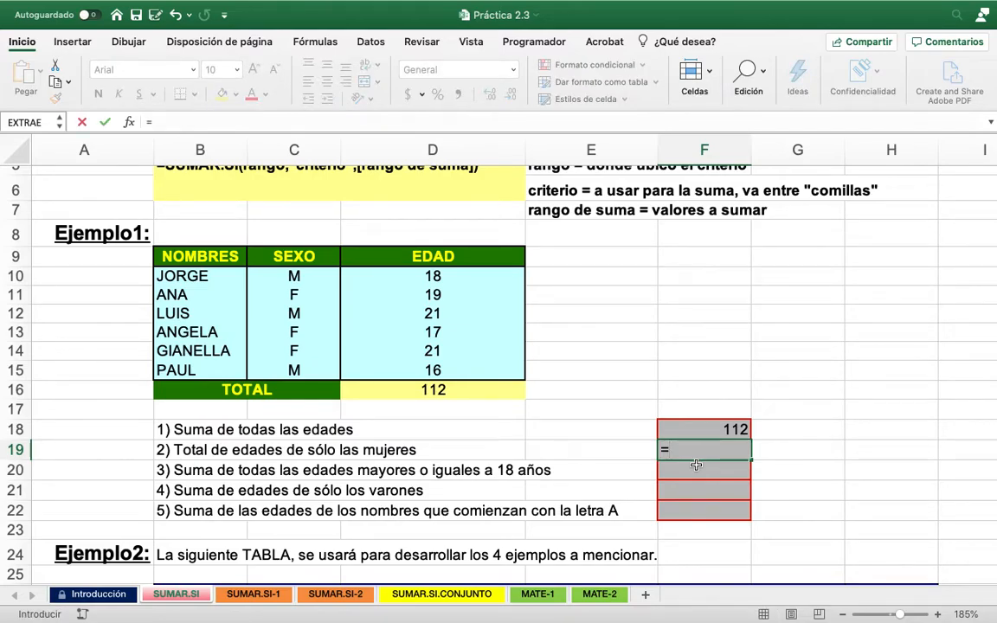
{"action": "type", "text": "SUMAR"}
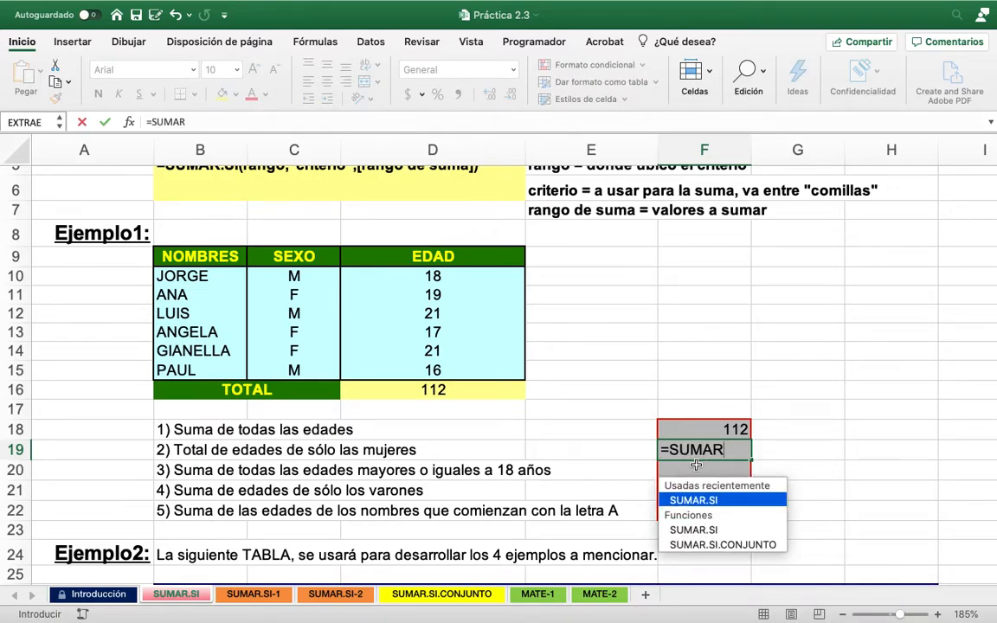
{"action": "type", "text": ".SI("}
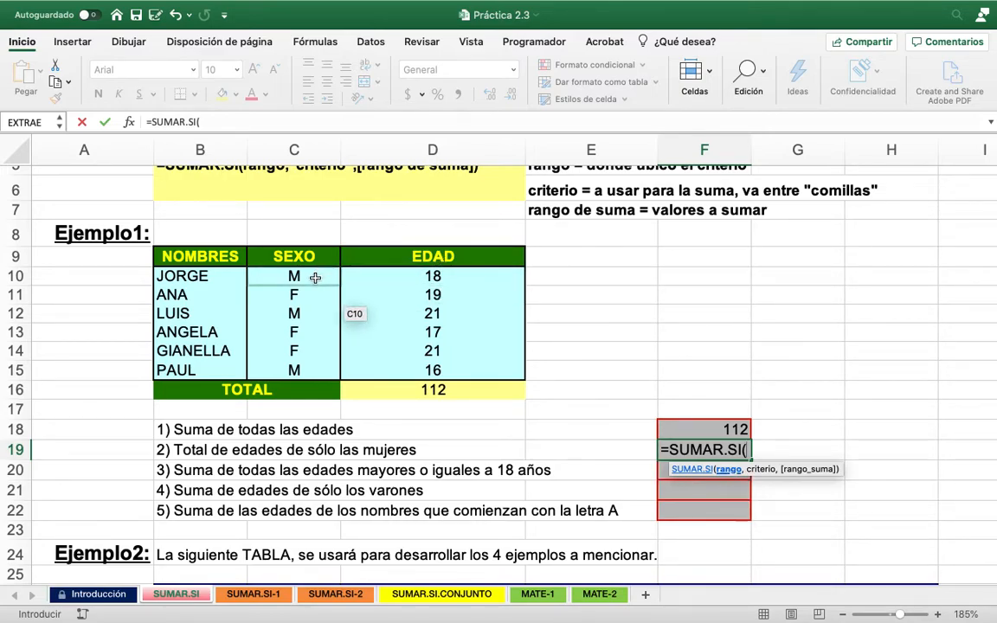
{"action": "left_click_drag", "start_coordinate": [315, 277], "coordinate": [319, 367]}
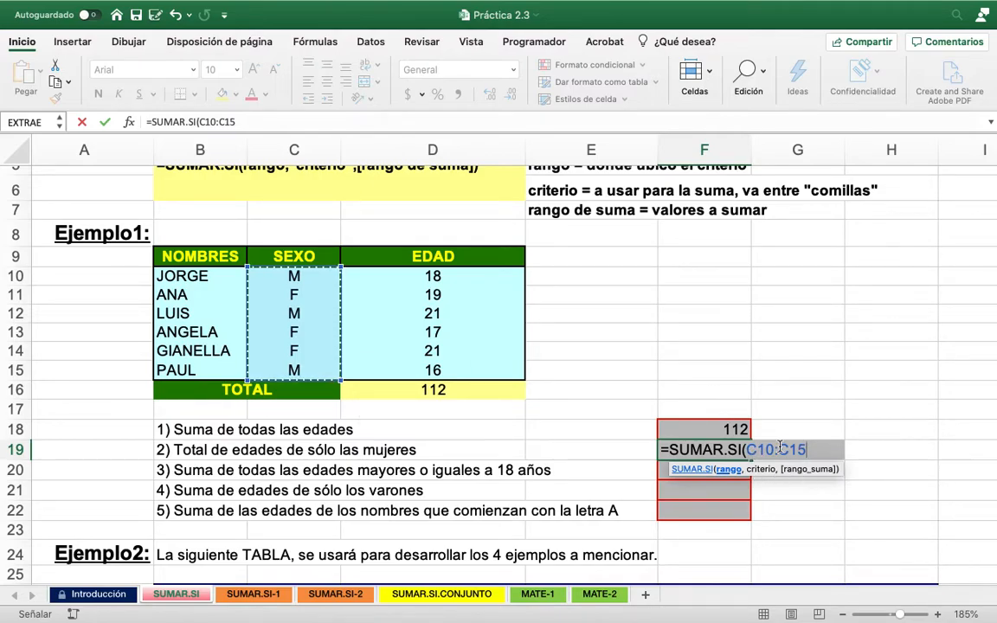
{"action": "left_click", "coordinate": [750, 449]}
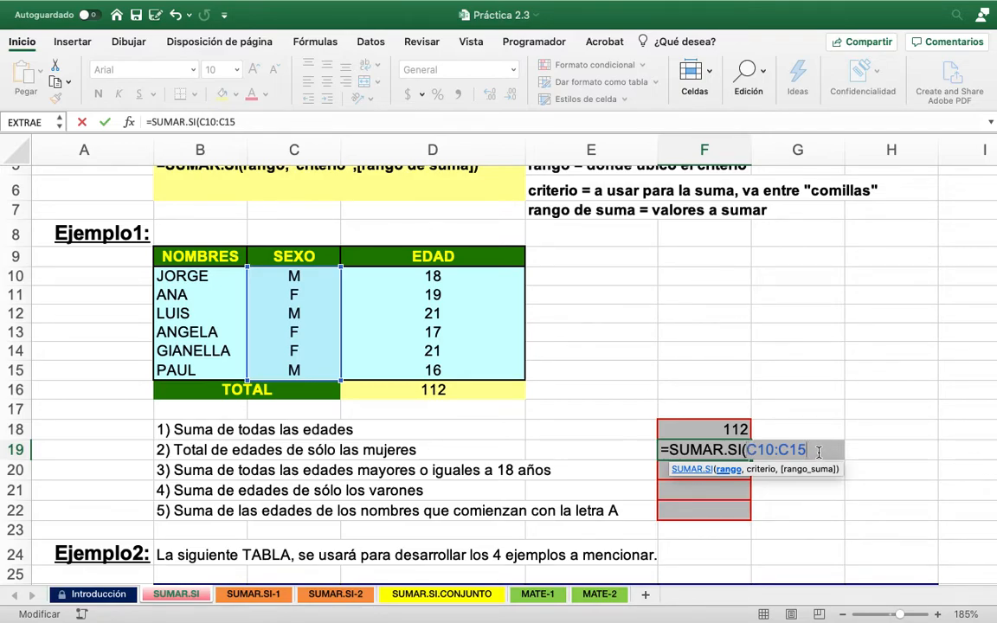
{"action": "type", "text": ",\"F\","}
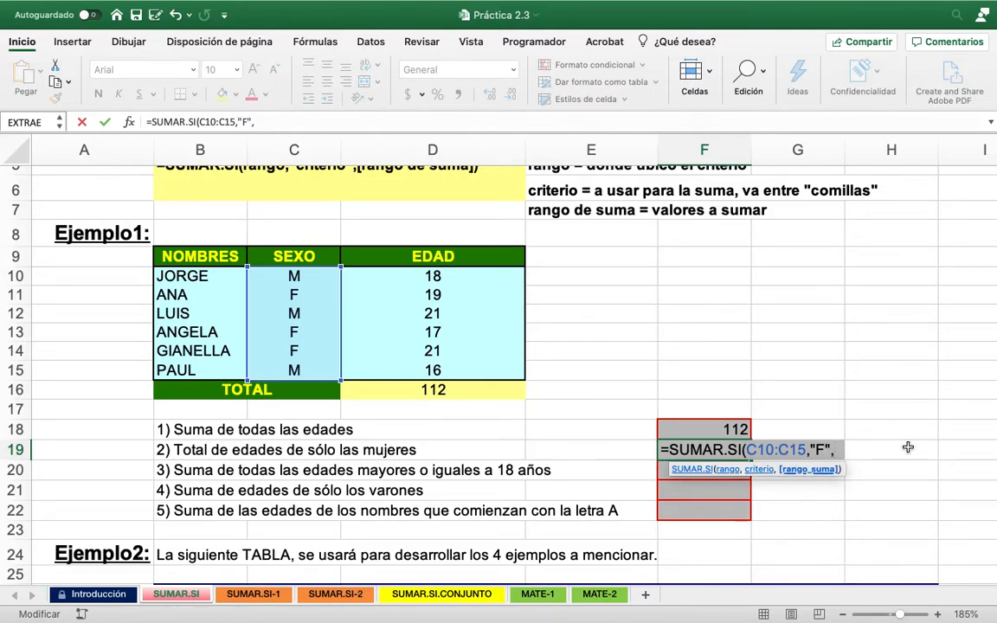
{"action": "type", "text": "D"}
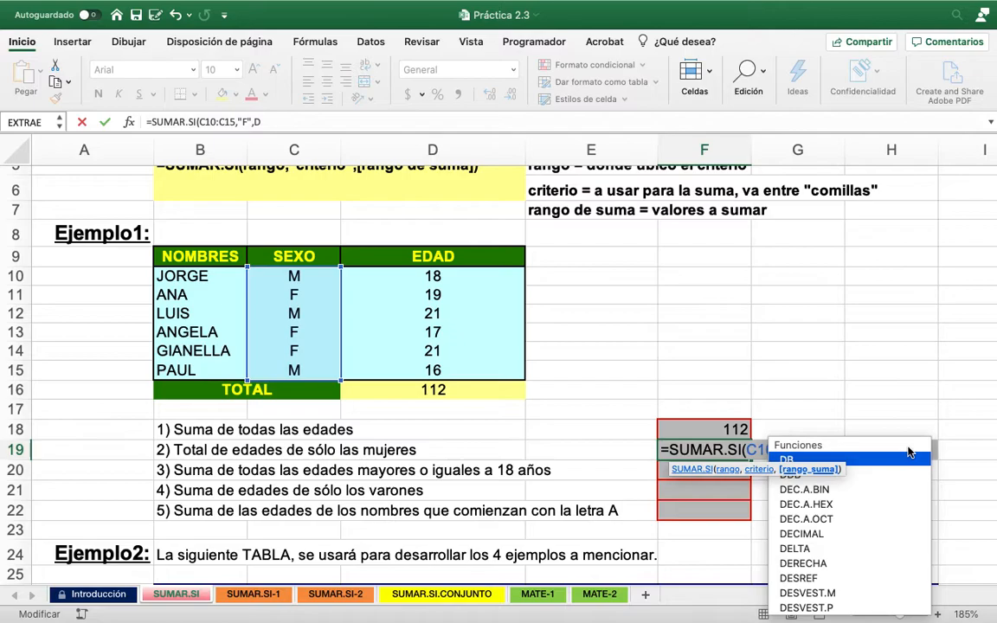
{"action": "type", "text": "10:"}
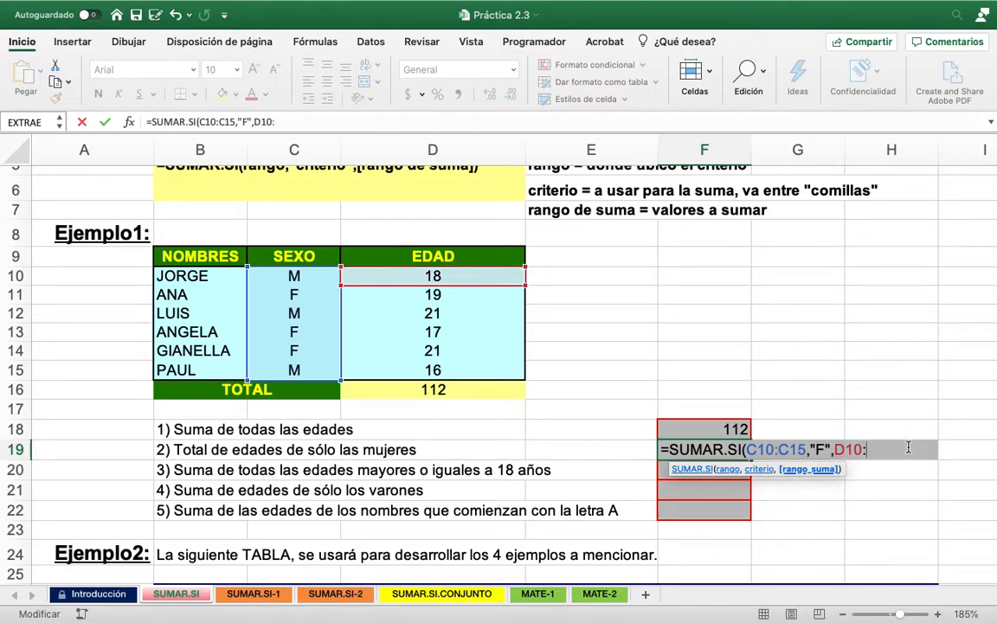
{"action": "type", "text": "D1"}
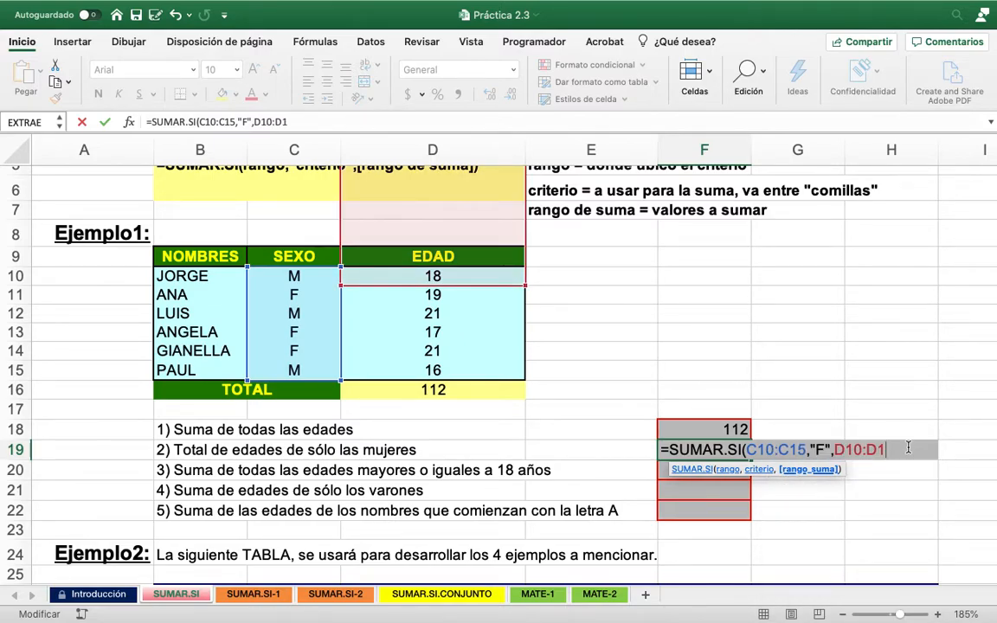
{"action": "type", "text": "5)"}
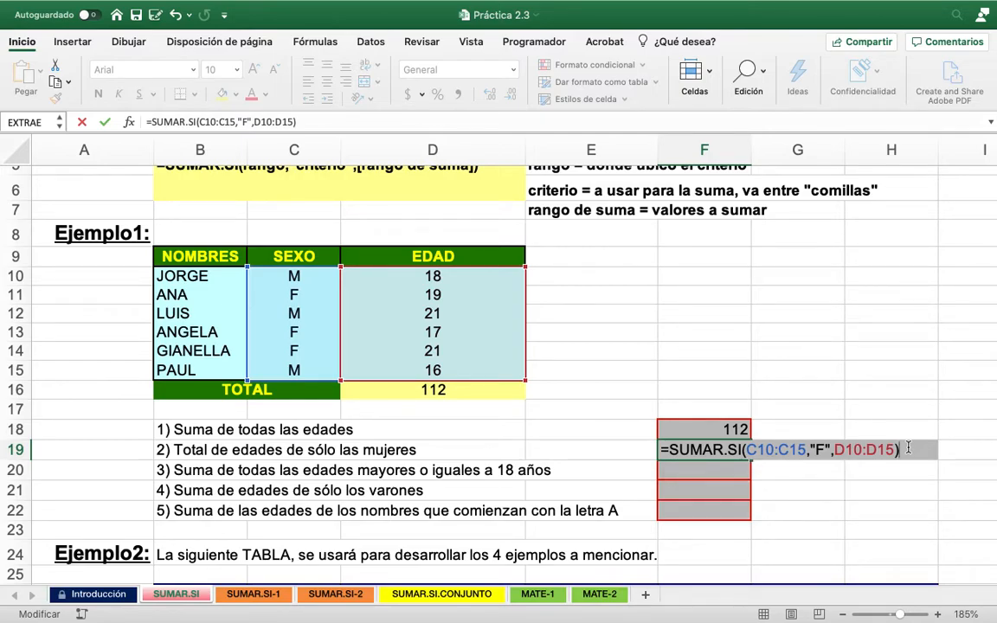
{"action": "key", "text": "Return"}
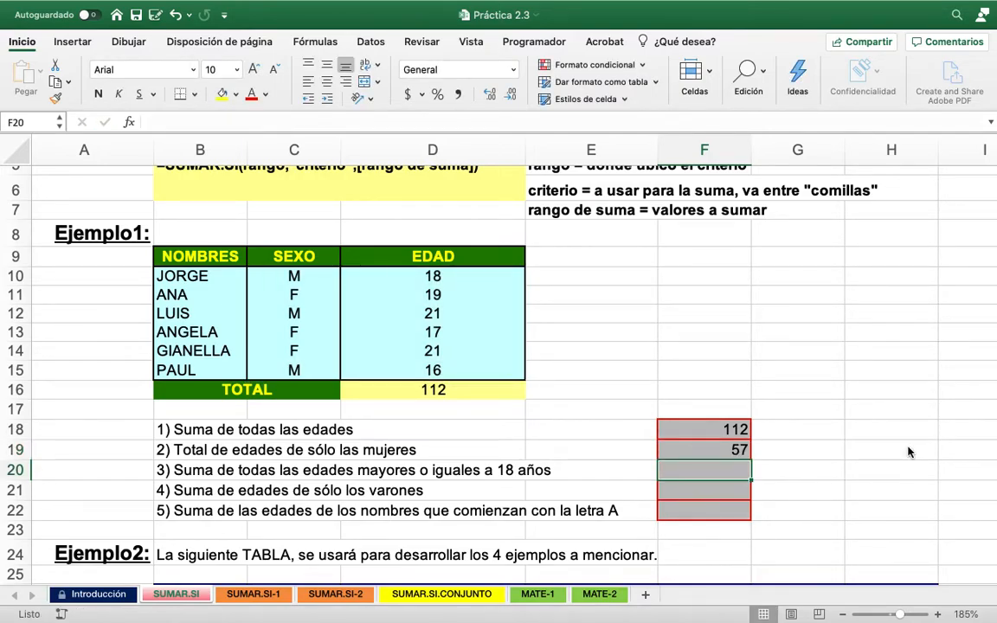
Center the contents of the Ejemplo1 answer cells F18:F22 horizontally
{"action": "key", "text": "Up"}
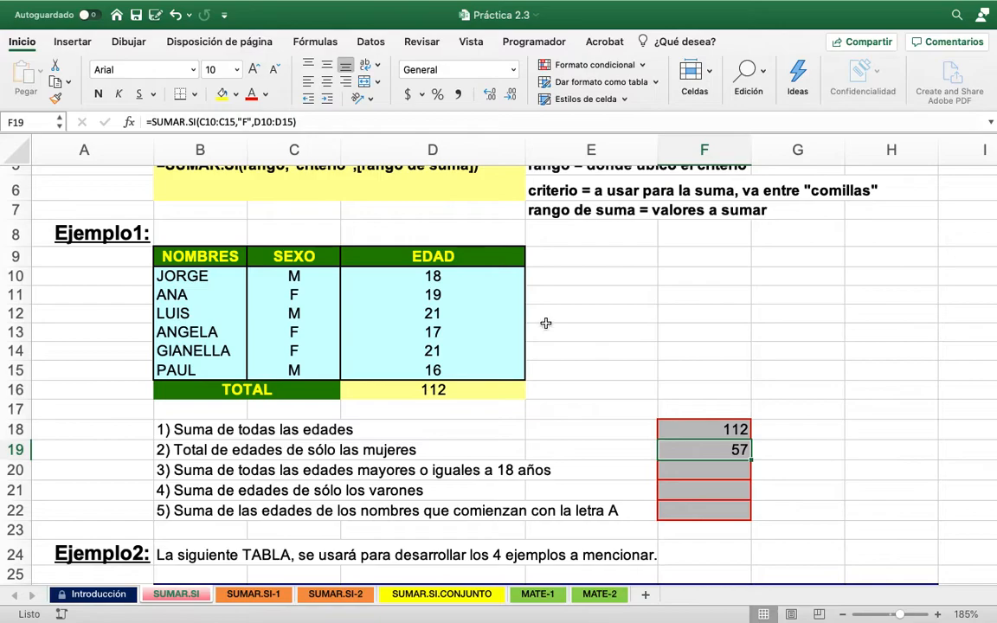
{"action": "left_click_drag", "start_coordinate": [672, 426], "coordinate": [729, 510]}
{"action": "left_click", "coordinate": [326, 80]}
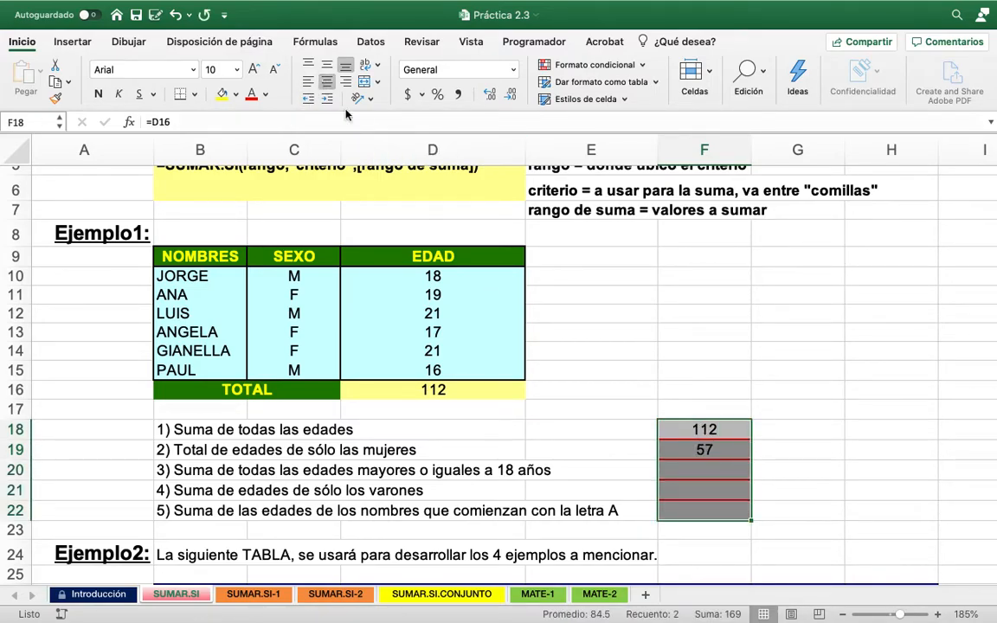
{"action": "left_click", "coordinate": [707, 453]}
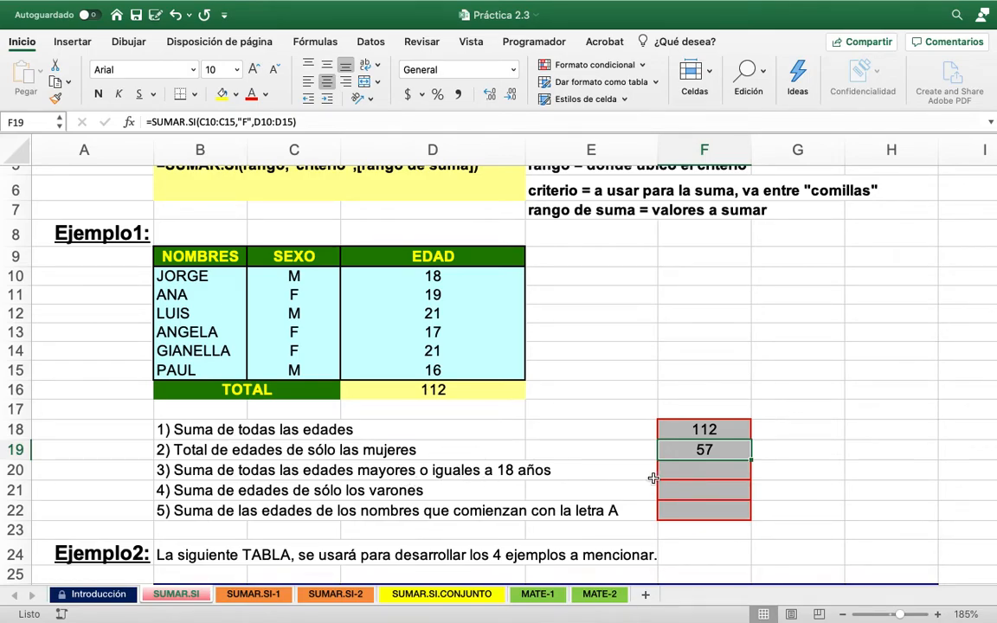
Try to answer question 3, the sum of ages 18 or over, by entering =SUMAR.SI(D10:D15,>=18) in cell F20
{"action": "left_click", "coordinate": [706, 471]}
{"action": "type", "text": "=SUMAR."}
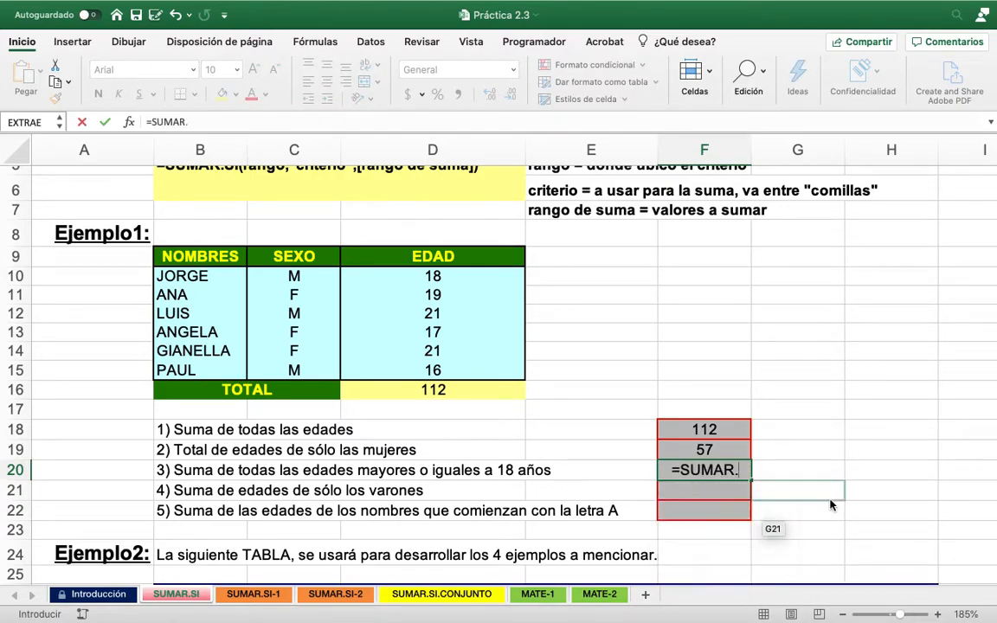
{"action": "type", "text": "SI("}
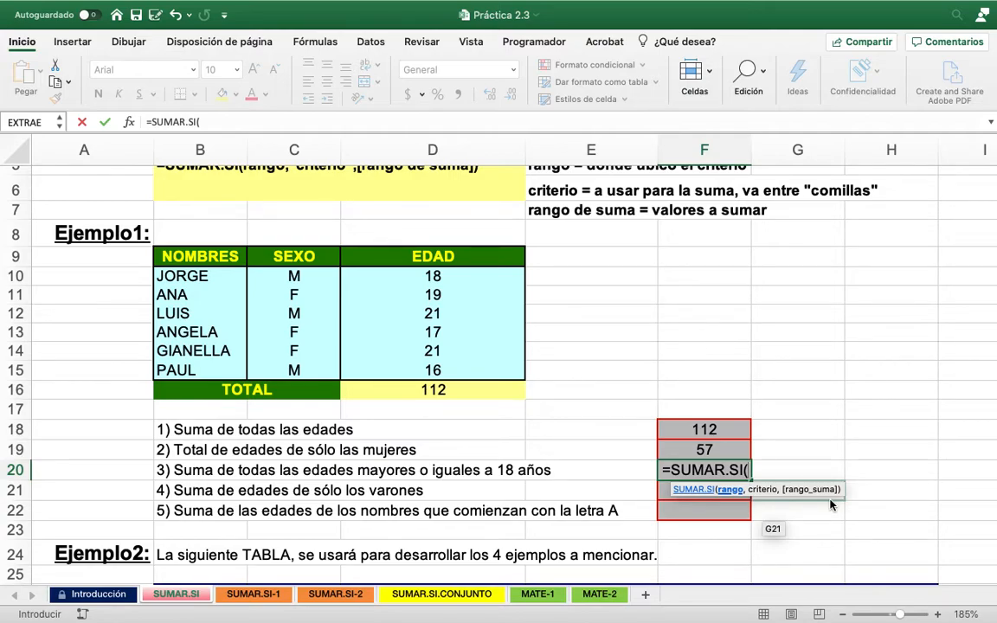
{"action": "type", "text": "D10:D15,"}
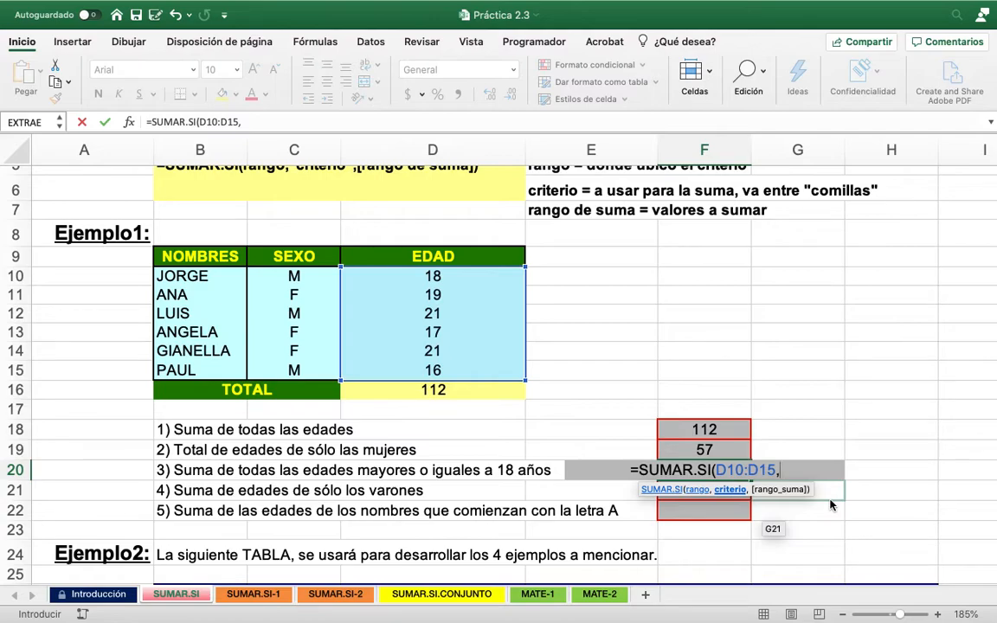
{"action": "type", "text": ">"}
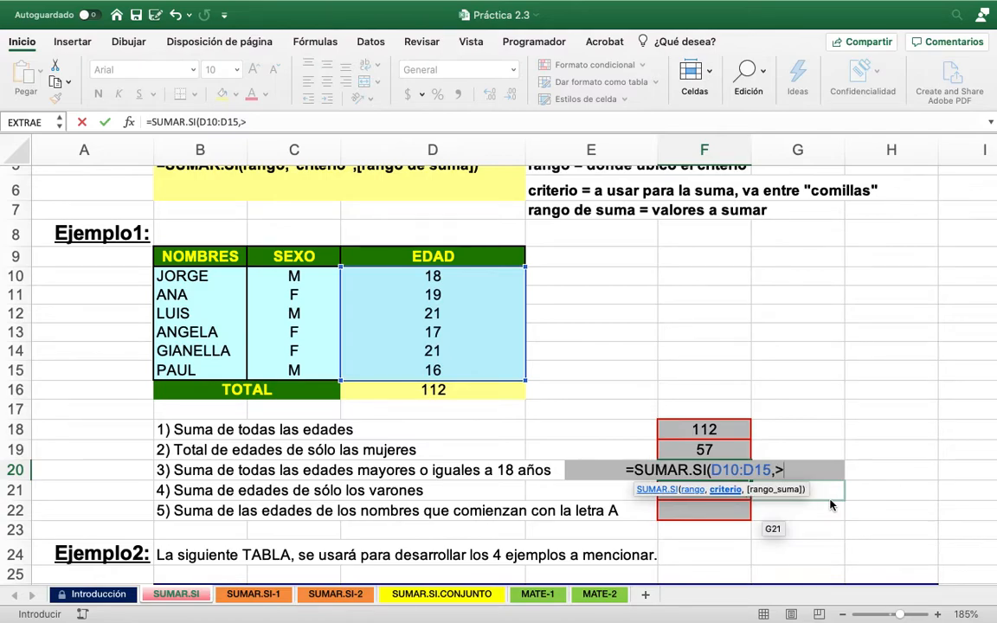
{"action": "type", "text": "="}
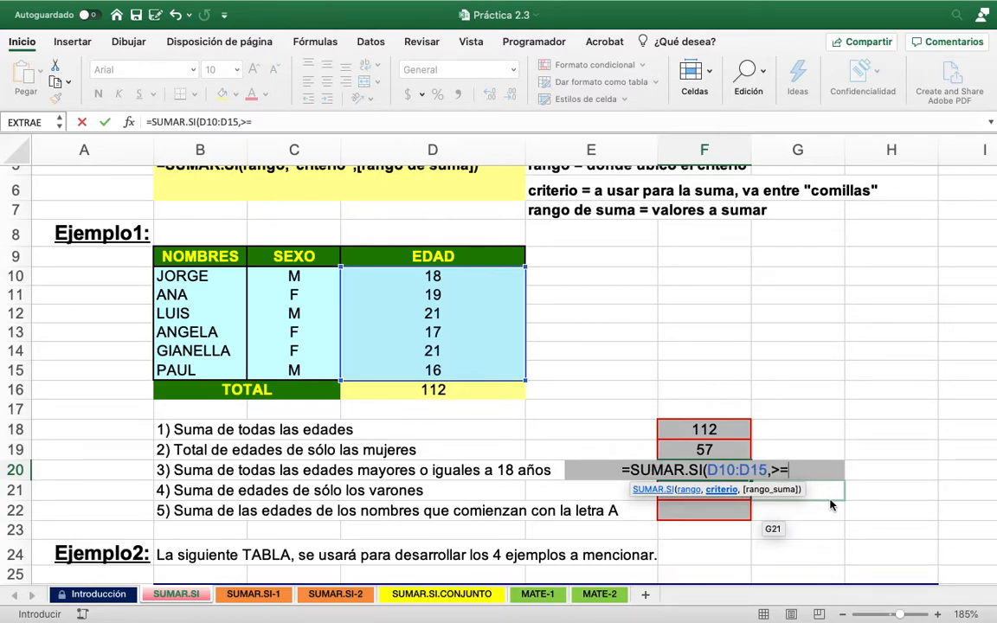
{"action": "type", "text": "18"}
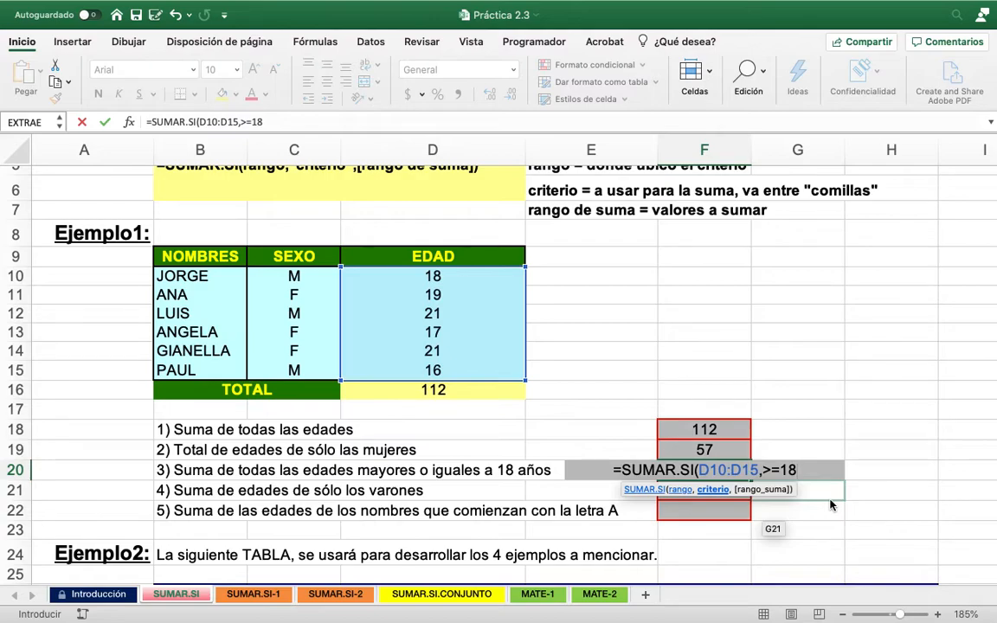
{"action": "type", "text": ")"}
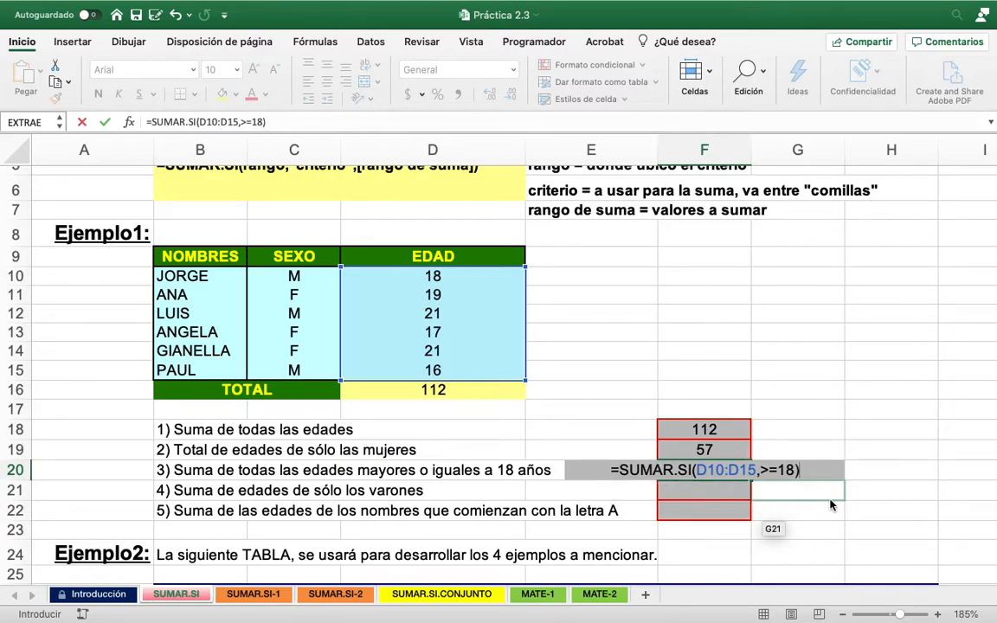
{"action": "key", "text": "Return"}
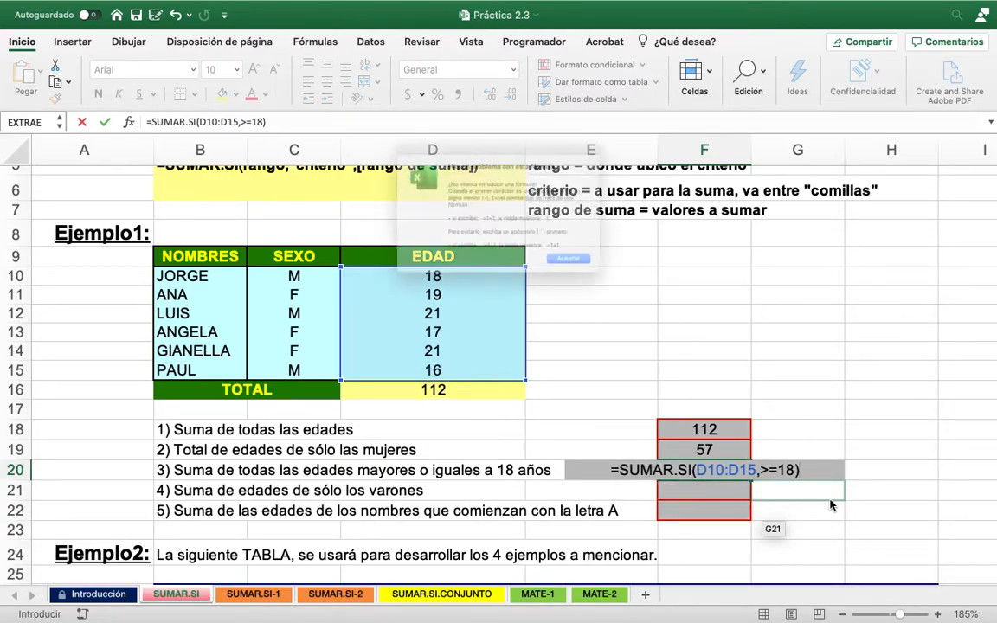
{"action": "key", "text": "Return"}
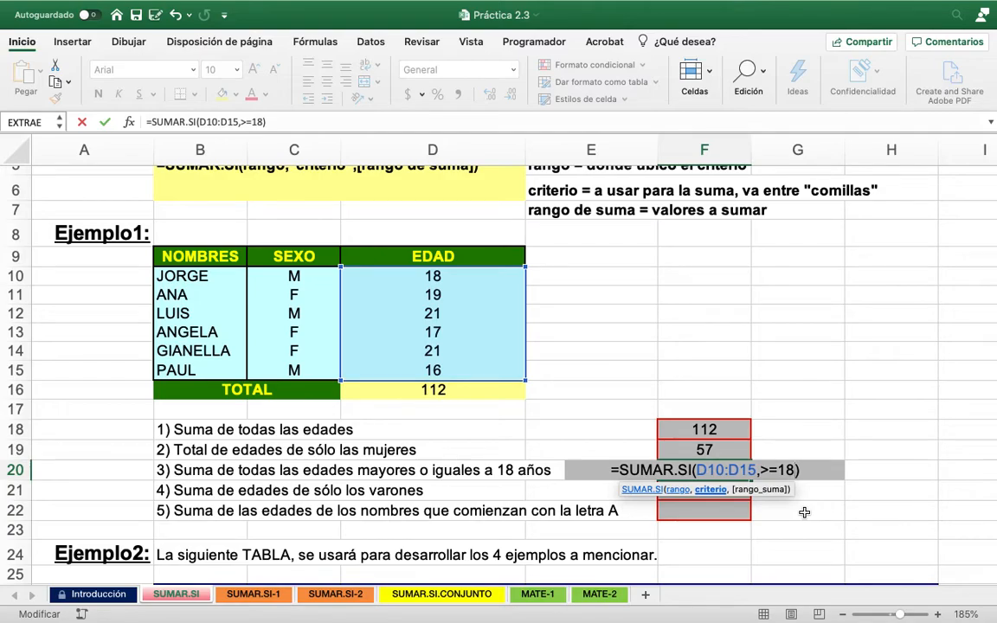
Try the F20 formula with an empty sum-range argument, first with >=18 unquoted and again as =SUMAR.SI(D10:D15,">=18",)
{"action": "type", "text": ","}
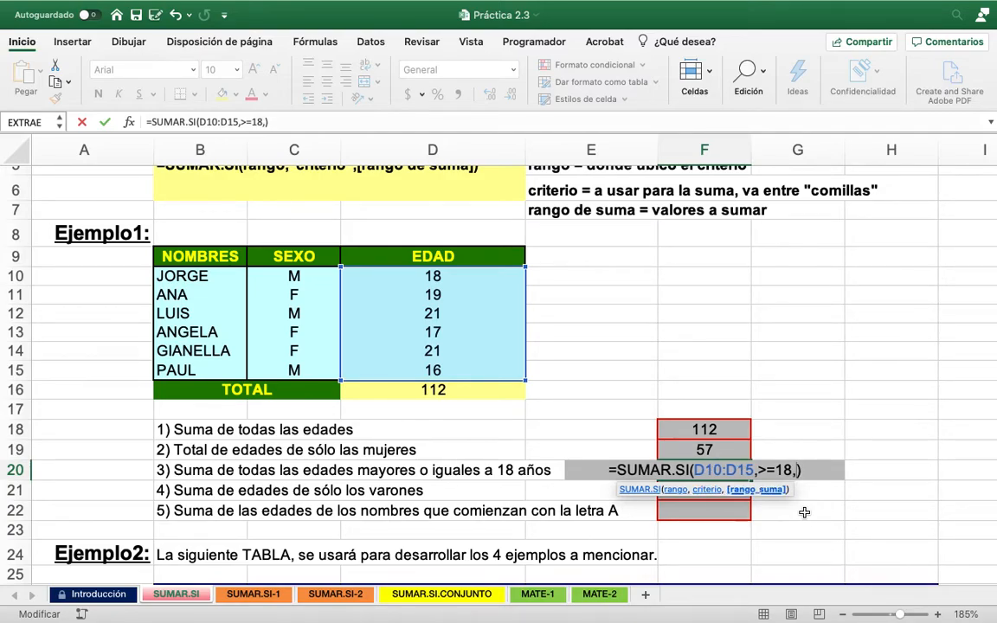
{"action": "key", "text": "Return"}
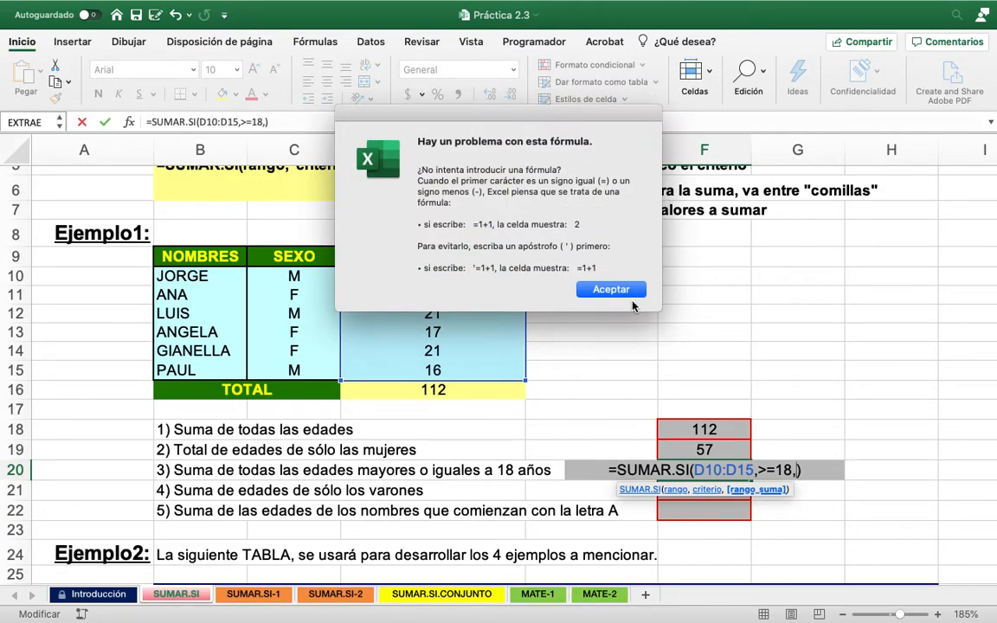
{"action": "left_click", "coordinate": [633, 292]}
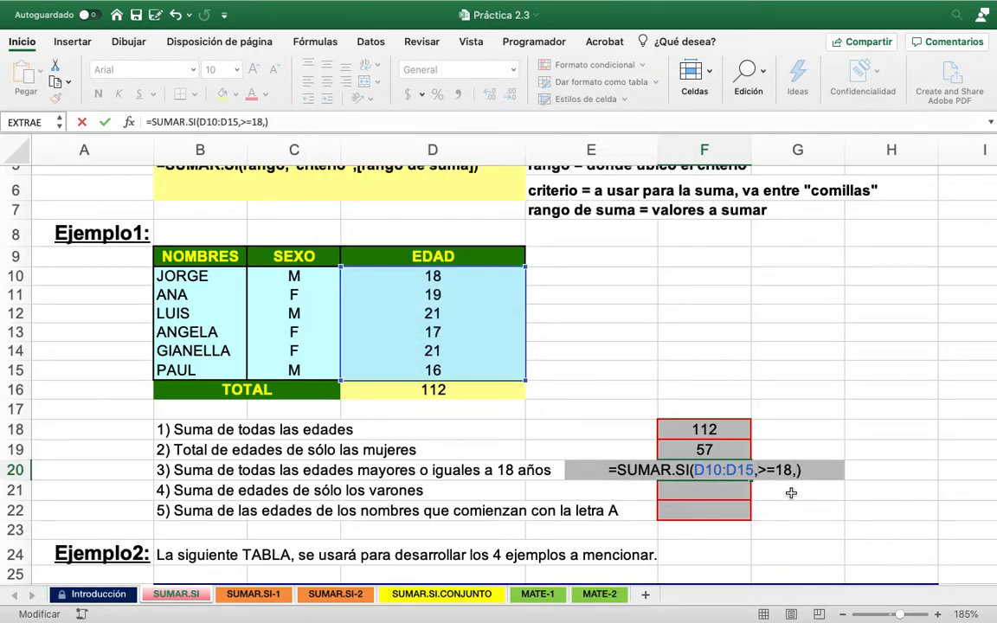
{"action": "type", "text": "\">=18"}
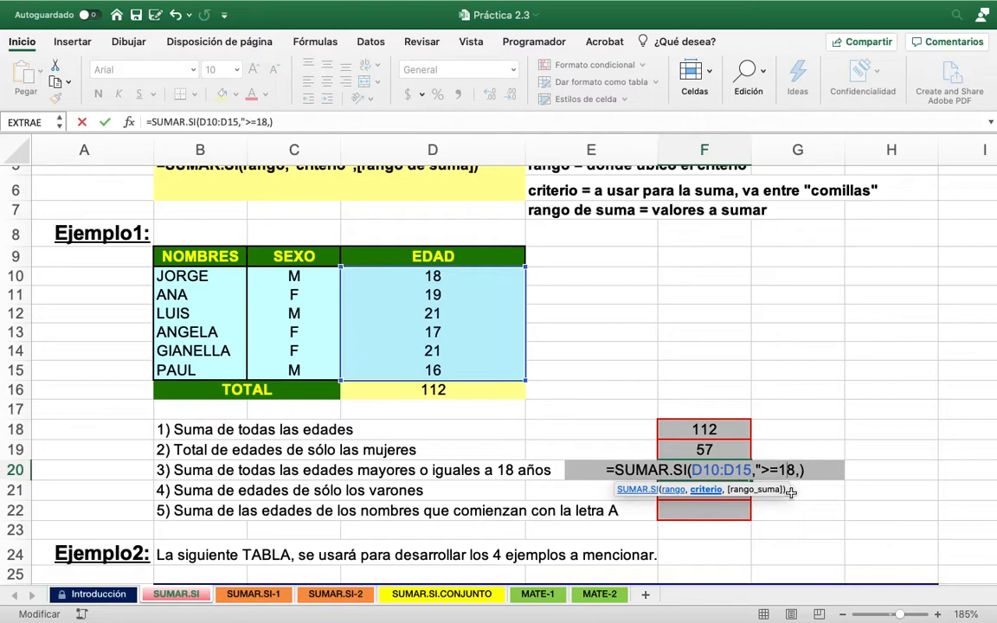
{"action": "type", "text": "\""}
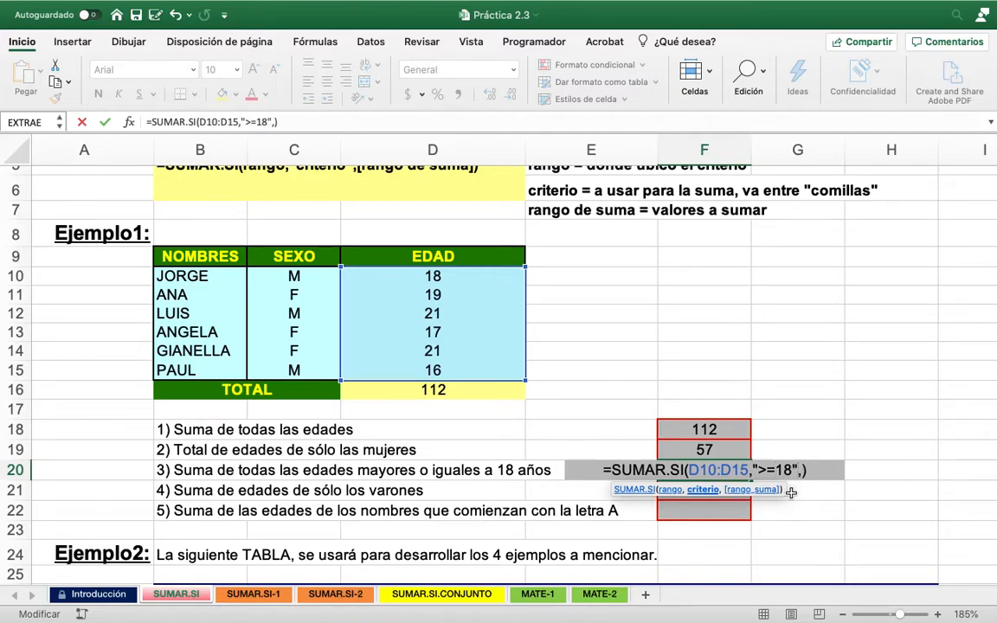
{"action": "key", "text": "Return"}
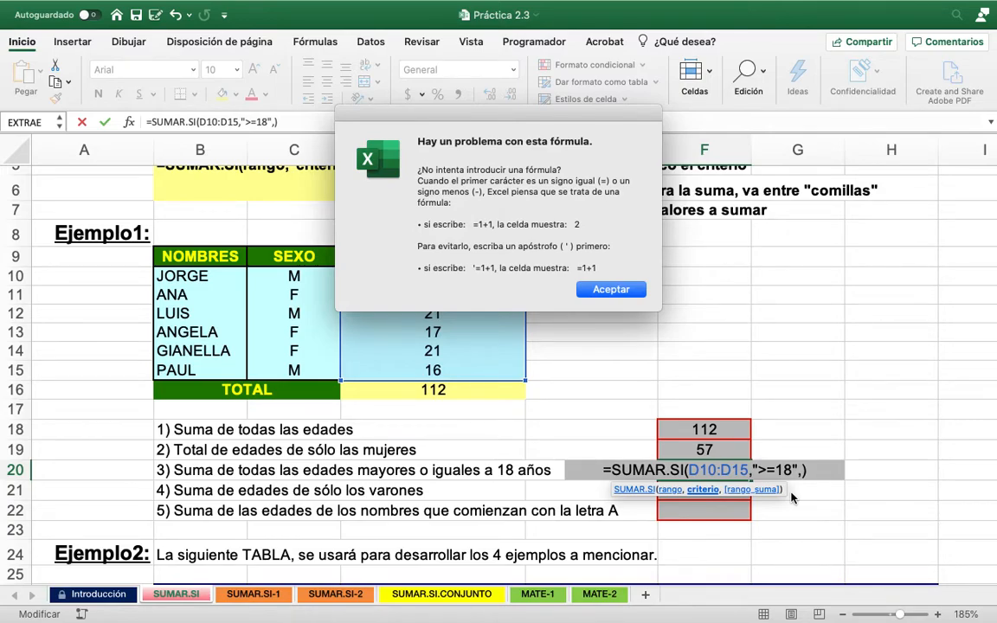
{"action": "key", "text": "Return"}
{"action": "type", "text": ")"}
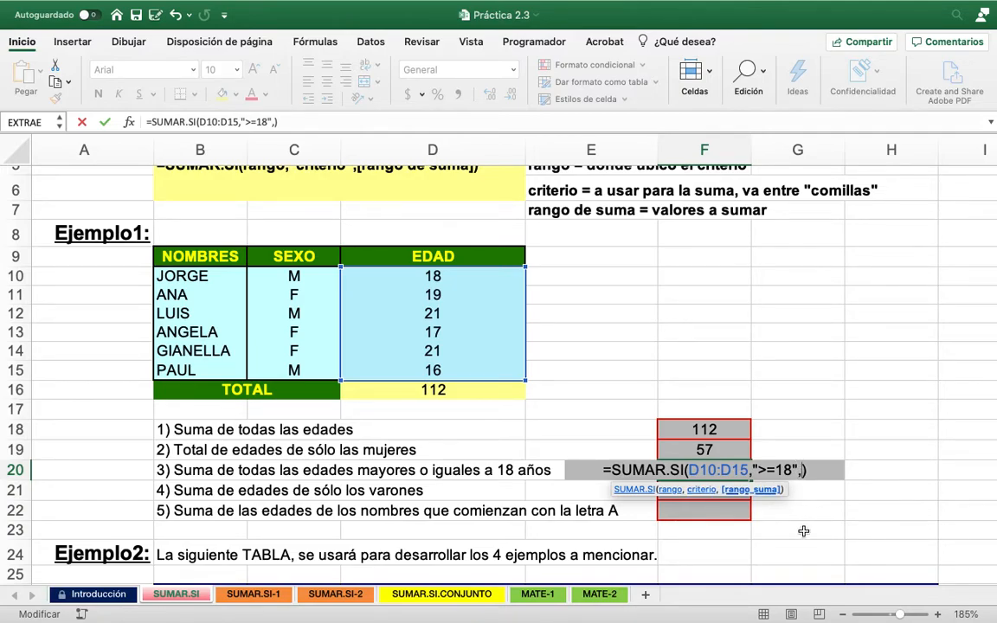
Remove the extra comma and the quotation marks from the F20 formula and try entering =SUMAR.SI(D10:D15,>=18) again
{"action": "key", "text": "BackSpace"}
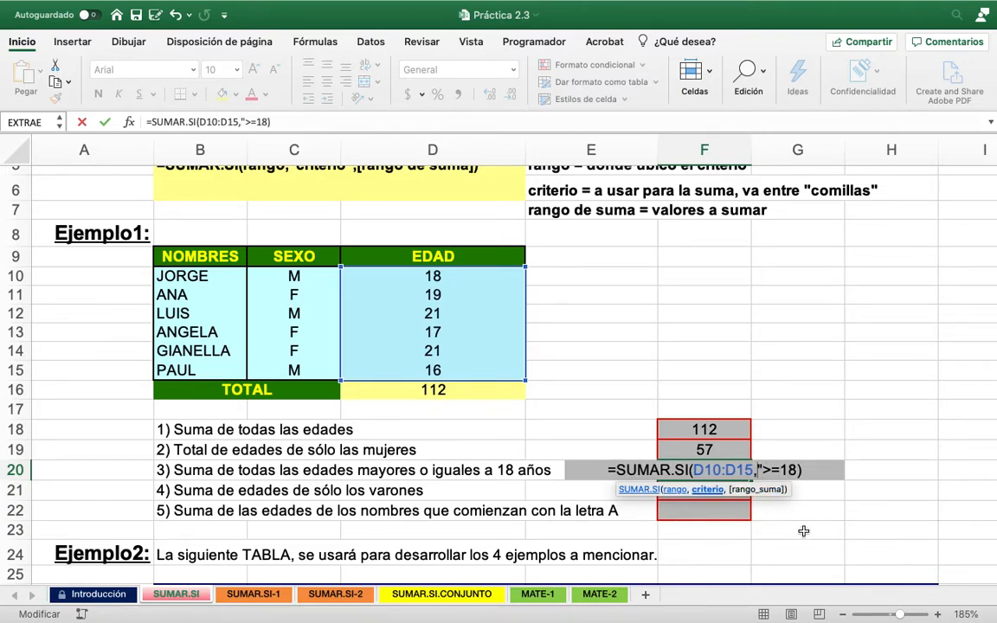
{"action": "key", "text": "BackSpace"}
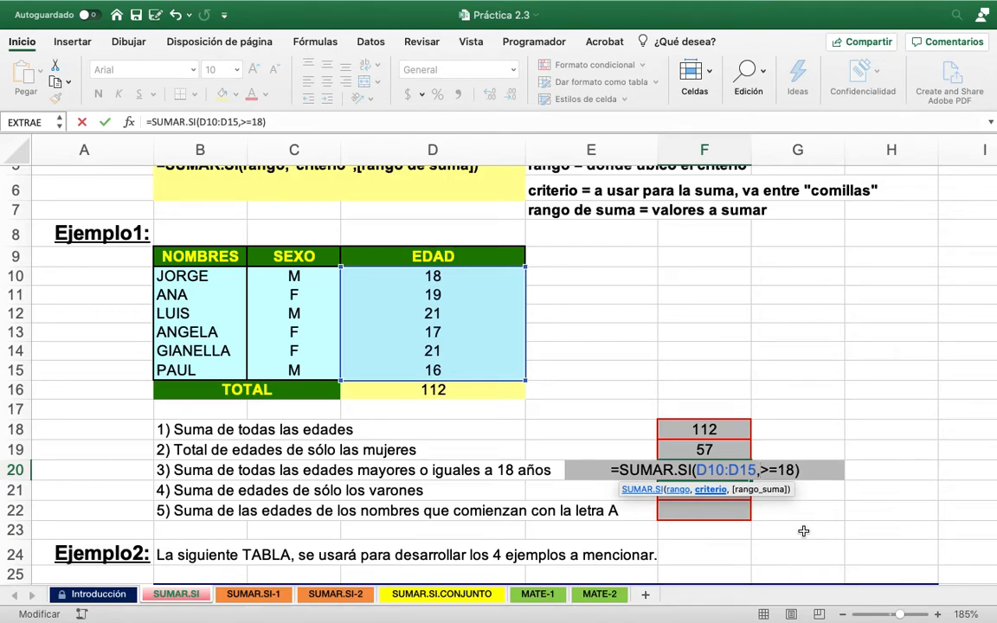
{"action": "key", "text": "Right"}
{"action": "key", "text": "Right"}
{"action": "key", "text": "Right"}
{"action": "key", "text": "Return"}
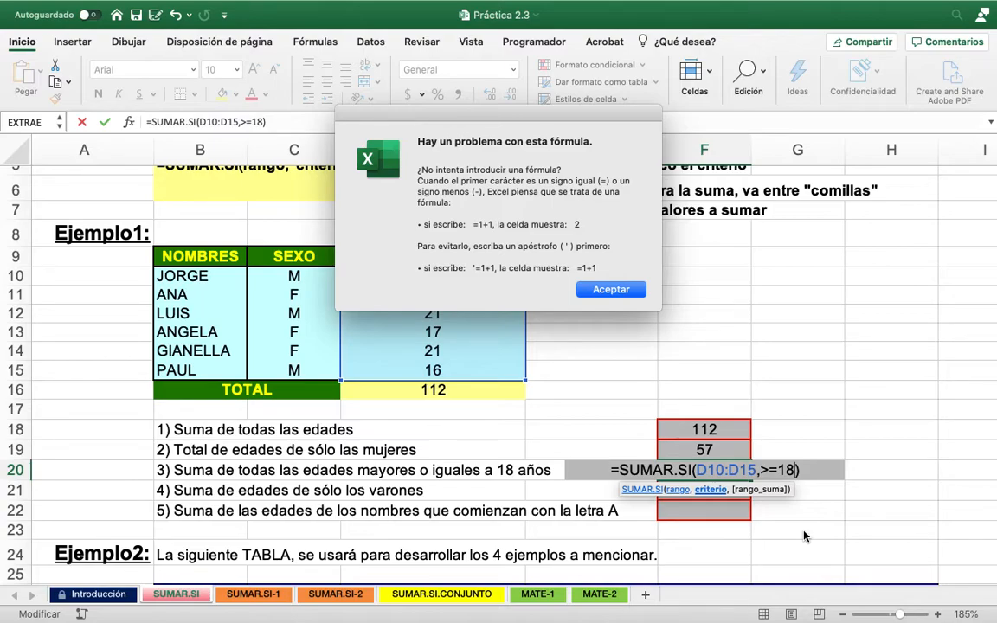
{"action": "key", "text": "Return"}
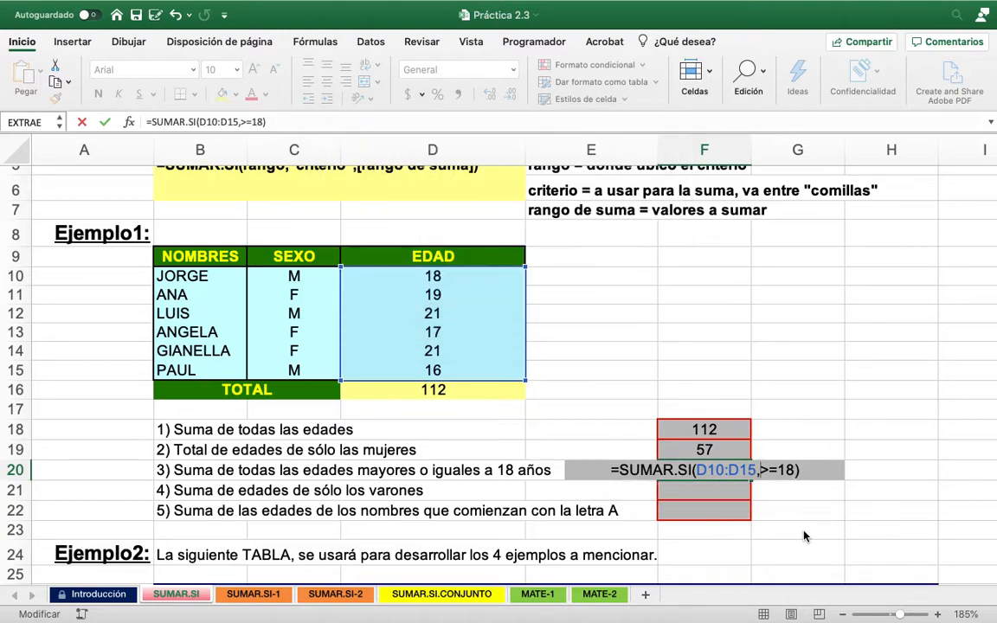
Enclose the F20 criterion in quotation marks, enter =SUMAR.SI(D10:D15,">=18"), and review the entered formula
{"action": "type", "text": "\""}
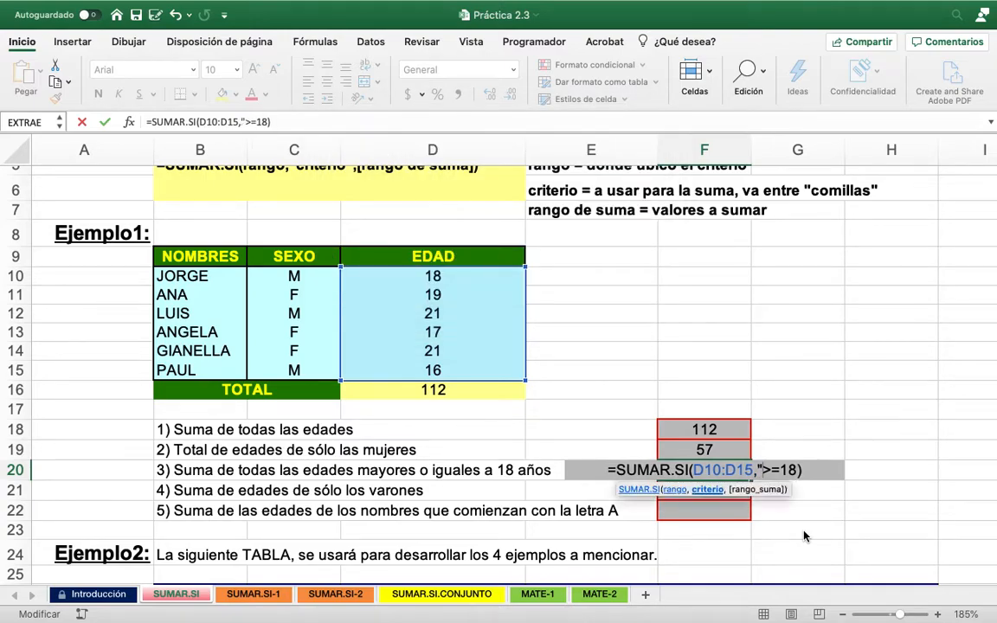
{"action": "key", "text": "Right"}
{"action": "key", "text": "Right"}
{"action": "key", "text": "Right"}
{"action": "key", "text": "Right"}
{"action": "type", "text": "\""}
{"action": "key", "text": "Return"}
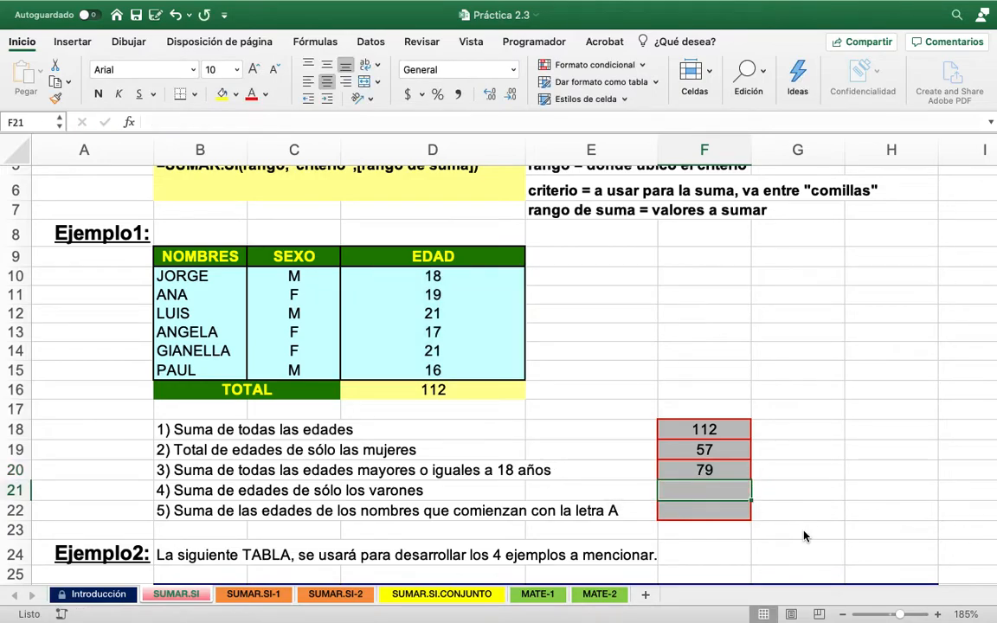
{"action": "double_click", "coordinate": [723, 472]}
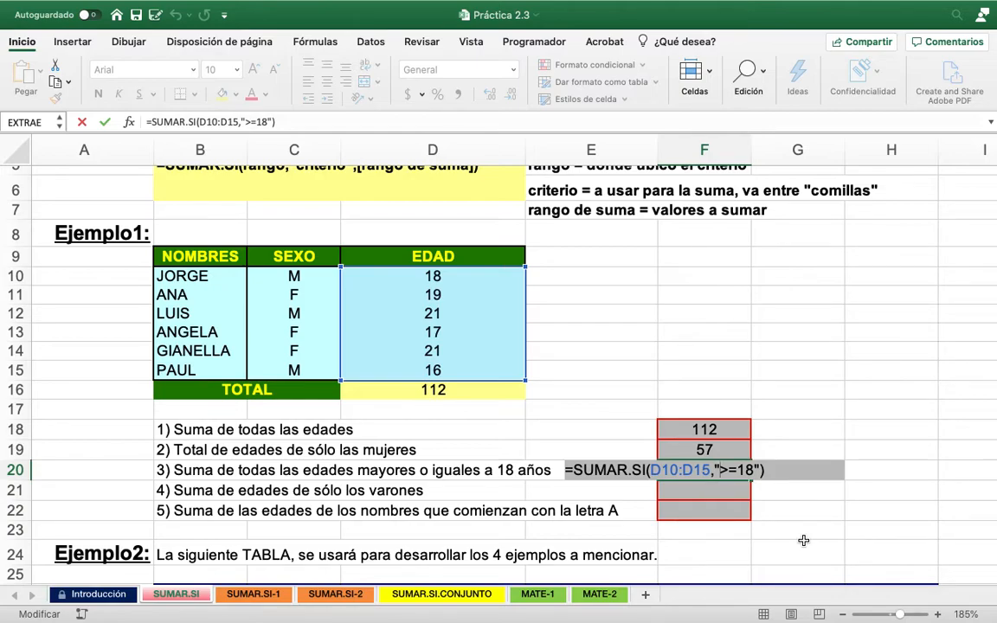
{"action": "key", "text": "Return"}
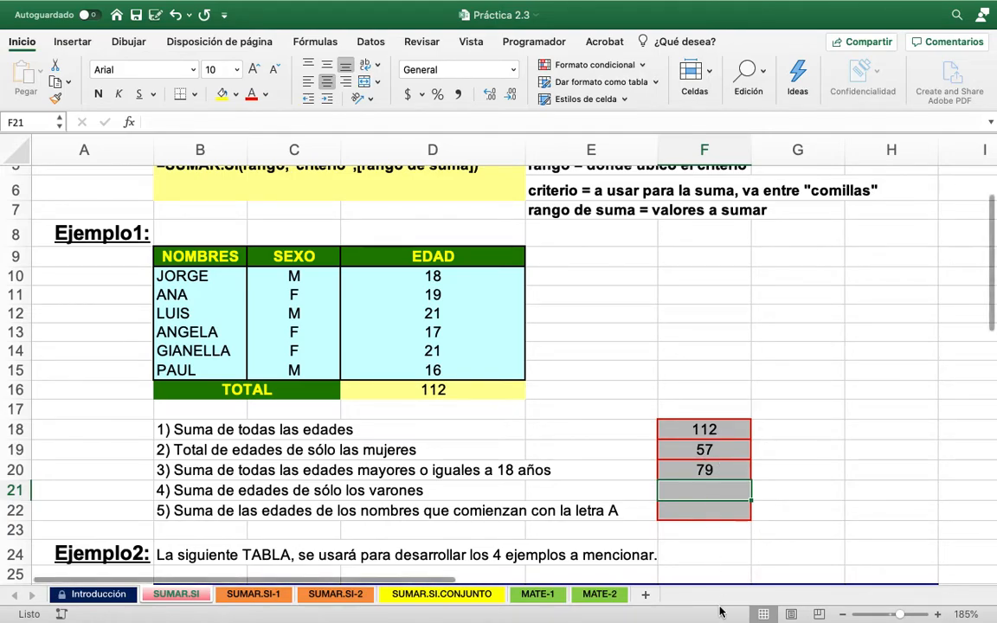
Answer question 4, the sum of the men's ages, by entering =SUMAR.SI(C10:C15,"M",D10:D15) in cell F21
{"action": "type", "text": "="}
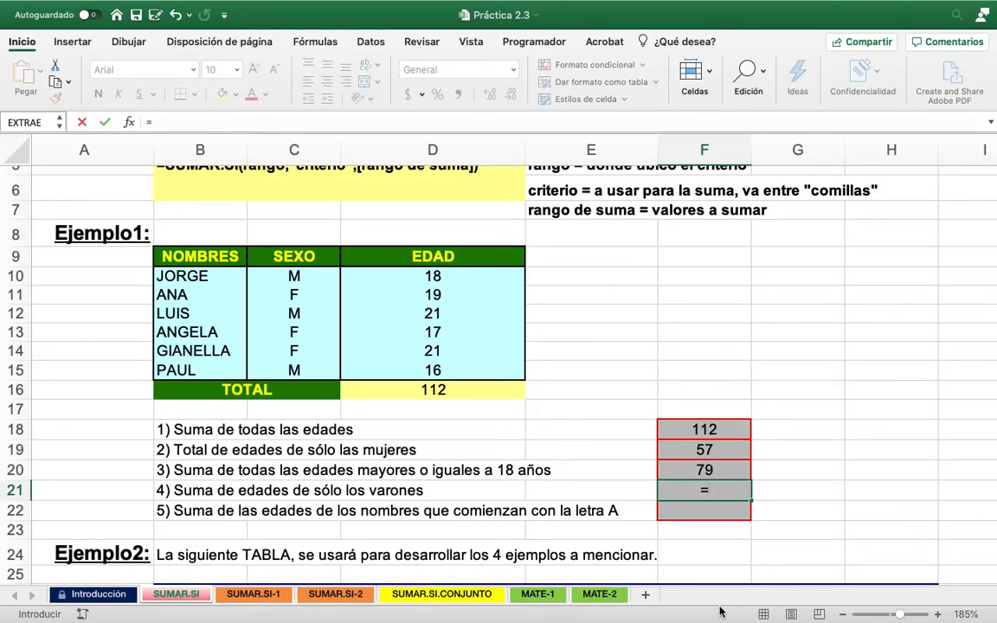
{"action": "type", "text": "SUMAR.SI("}
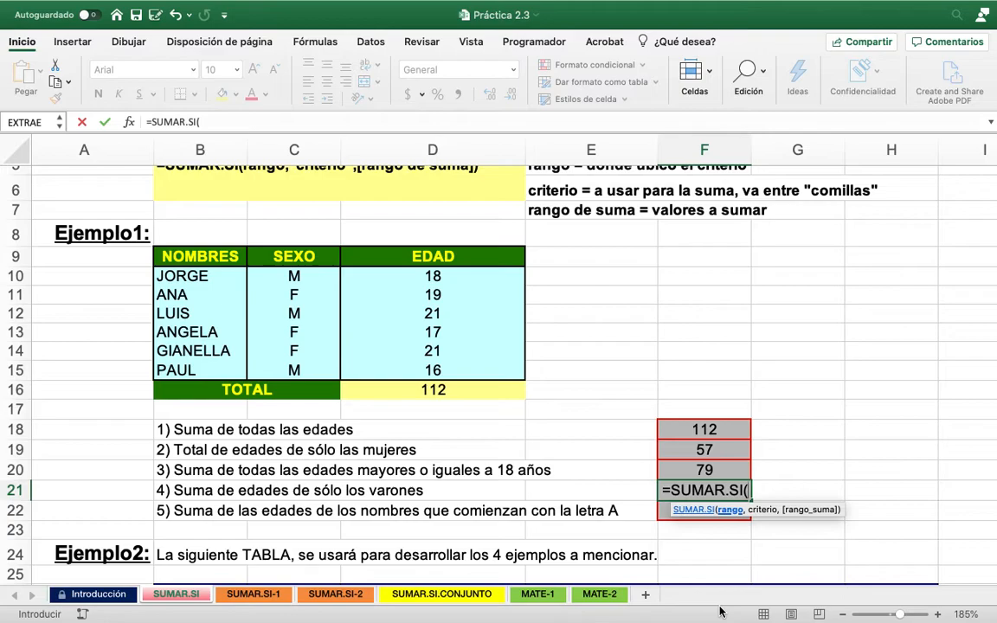
{"action": "type", "text": "C10"}
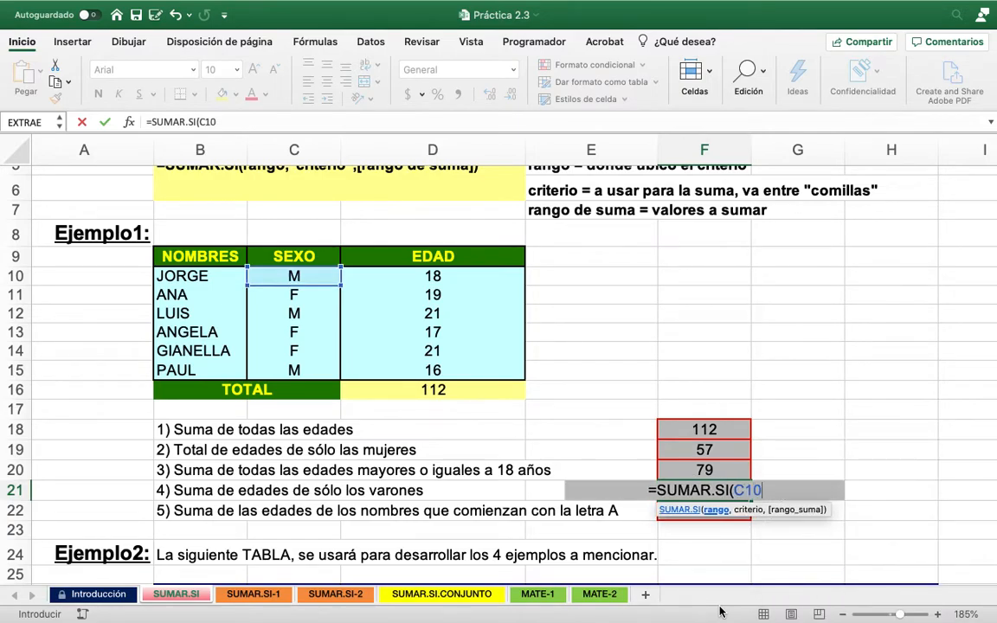
{"action": "type", "text": ":C1"}
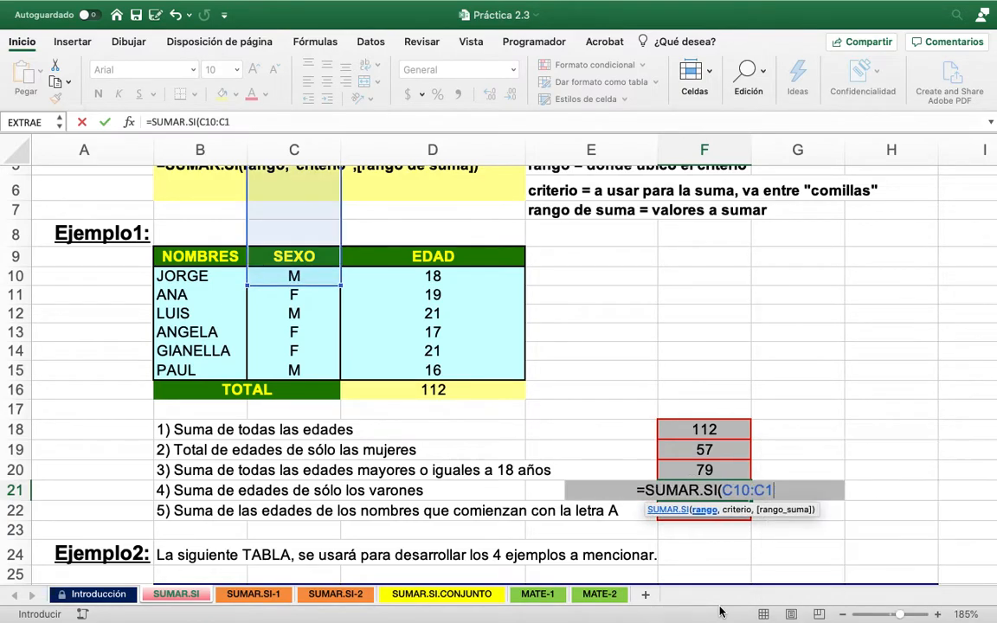
{"action": "type", "text": "5,"}
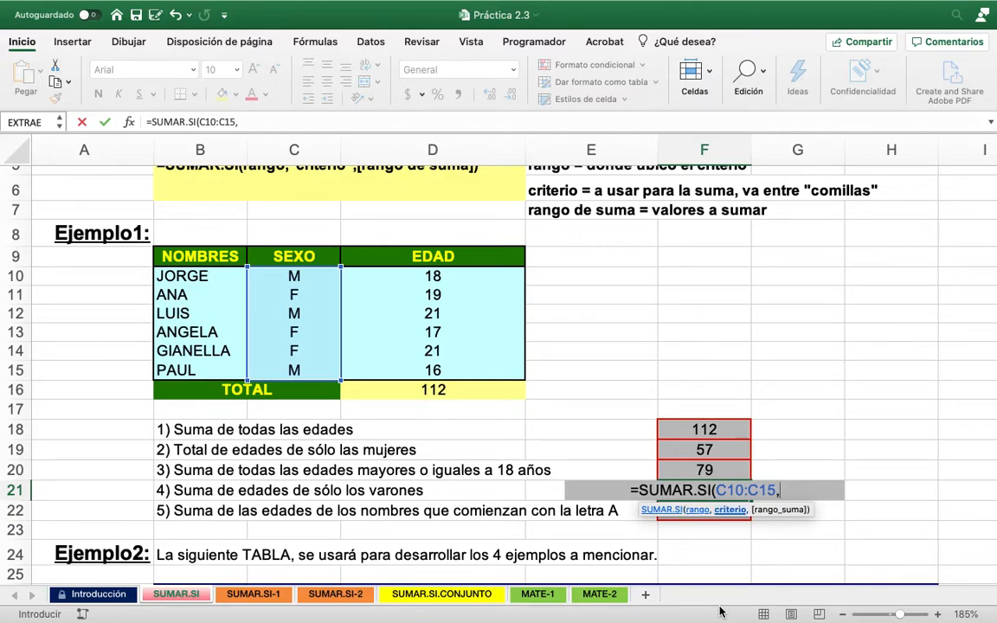
{"action": "type", "text": "\"M\","}
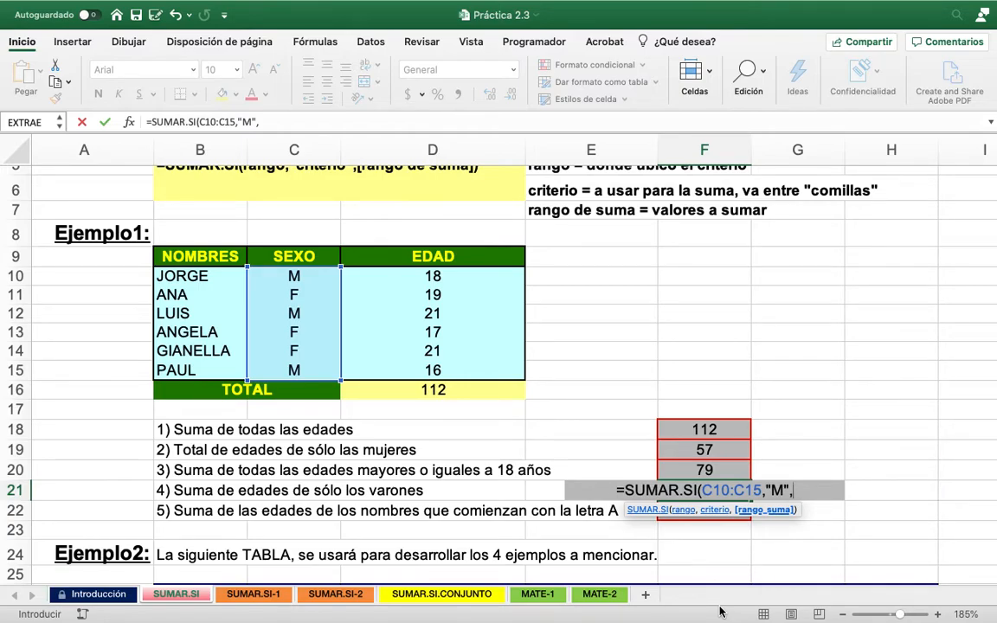
{"action": "type", "text": "D"}
{"action": "type", "text": "10"}
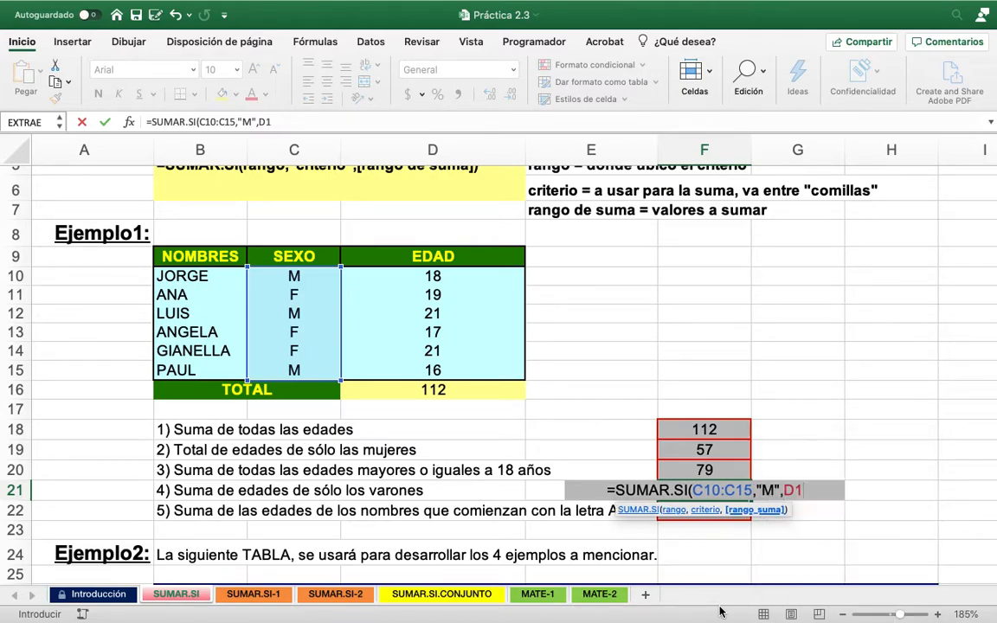
{"action": "type", "text": ":"}
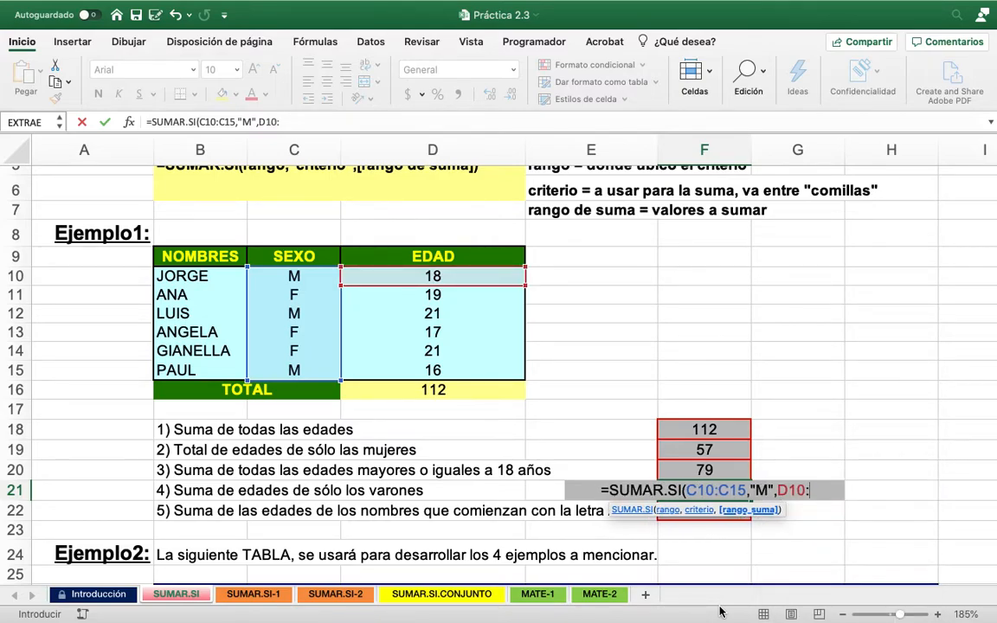
{"action": "type", "text": "D15)"}
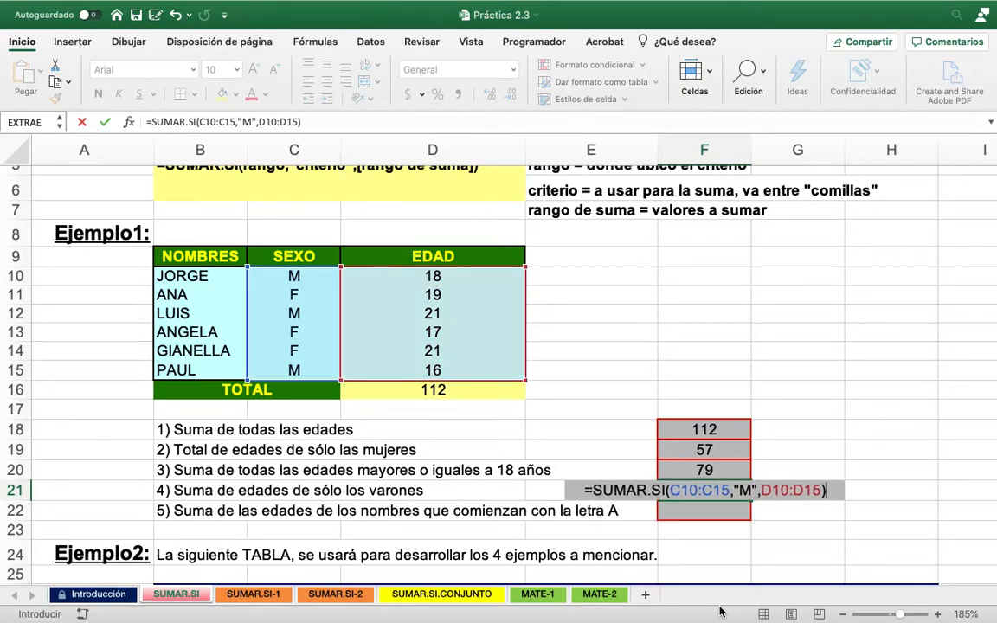
{"action": "key", "text": "Return"}
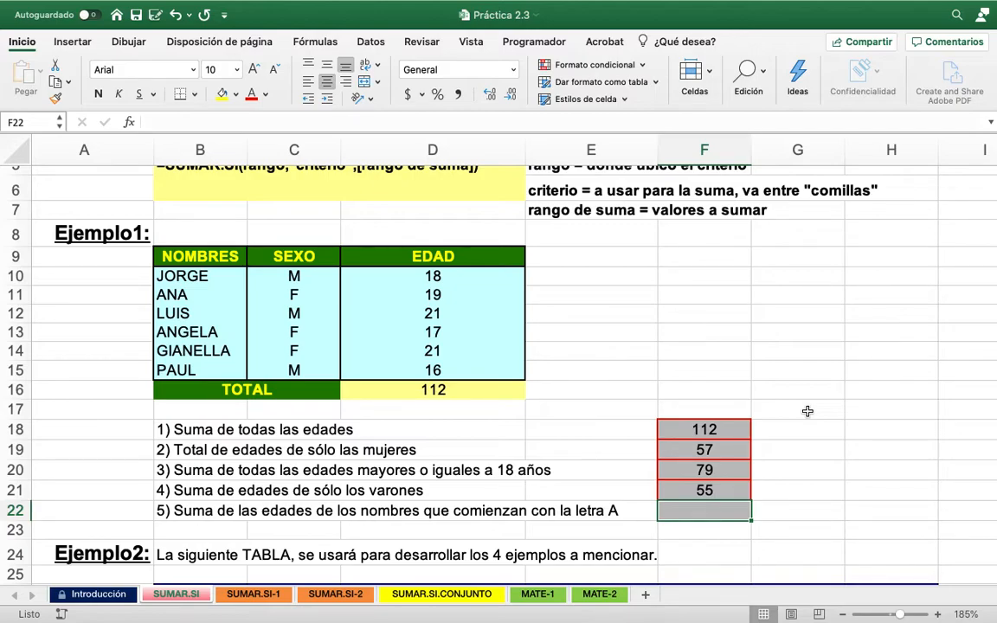
Enter =SUMAR.SI(B10:B15,"*A",D10:D15) in cell F22 for question 5, the ages of names starting with A
{"action": "type", "text": "="}
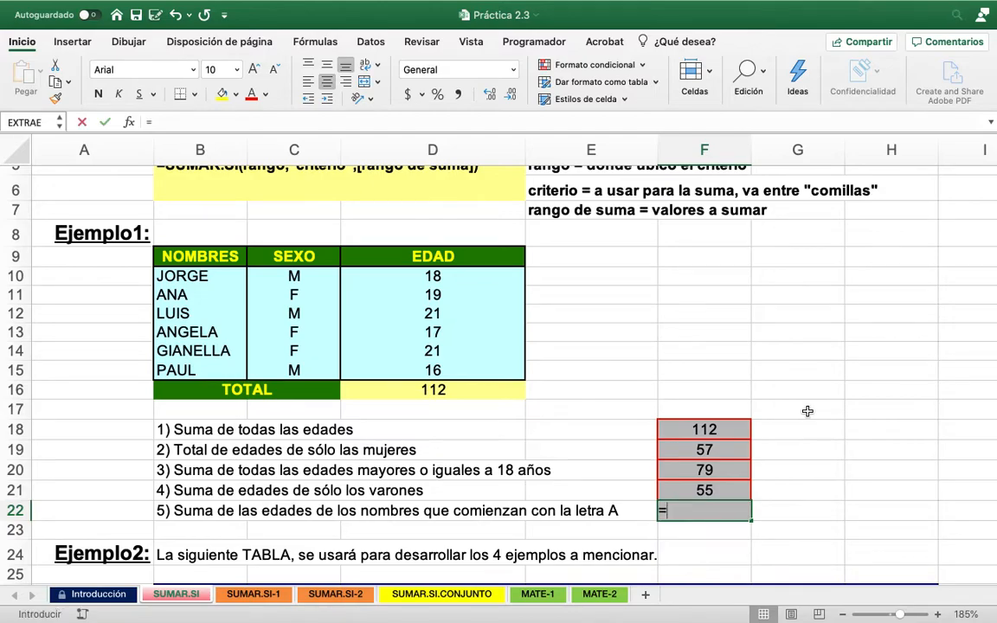
{"action": "type", "text": "SUMAR.SI"}
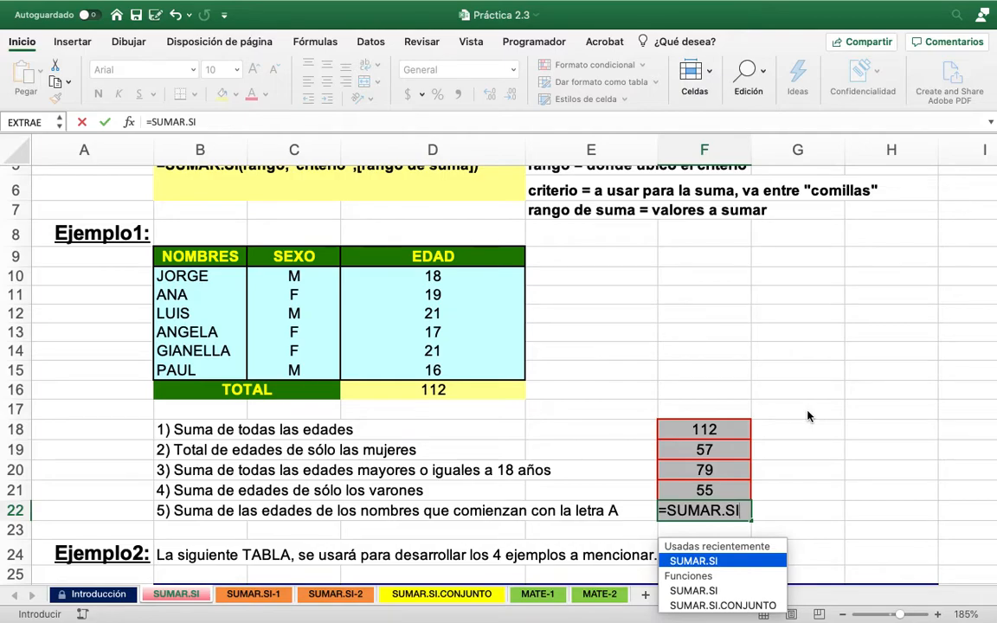
{"action": "type", "text": "("}
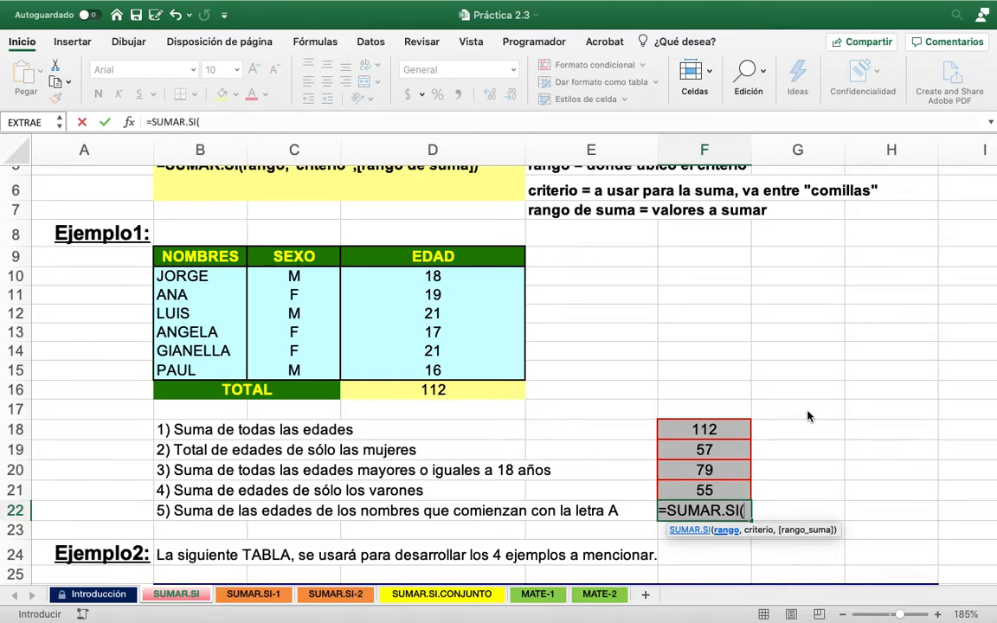
{"action": "type", "text": "B10"}
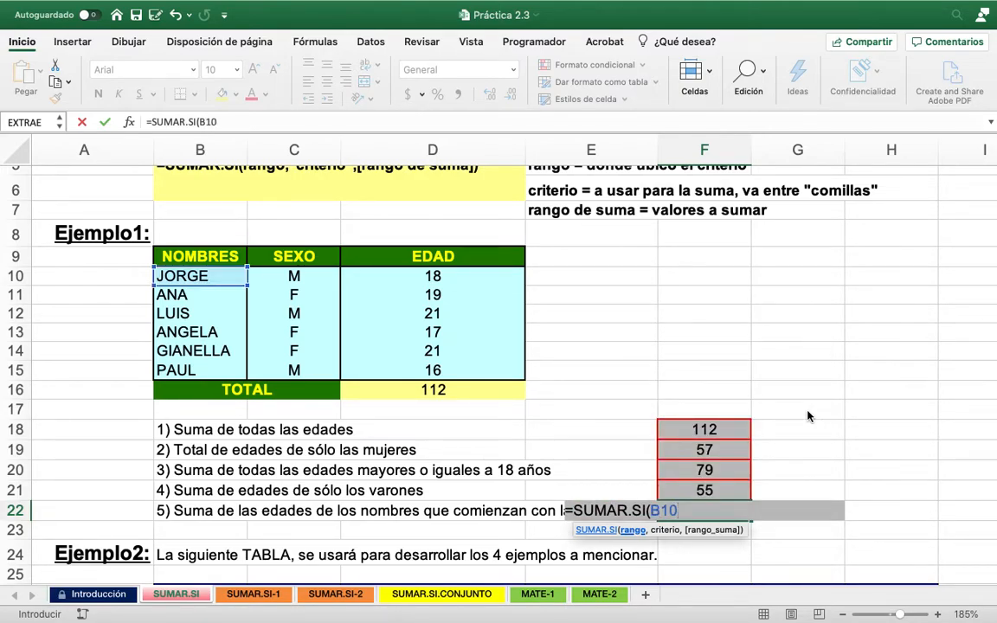
{"action": "type", "text": ":B"}
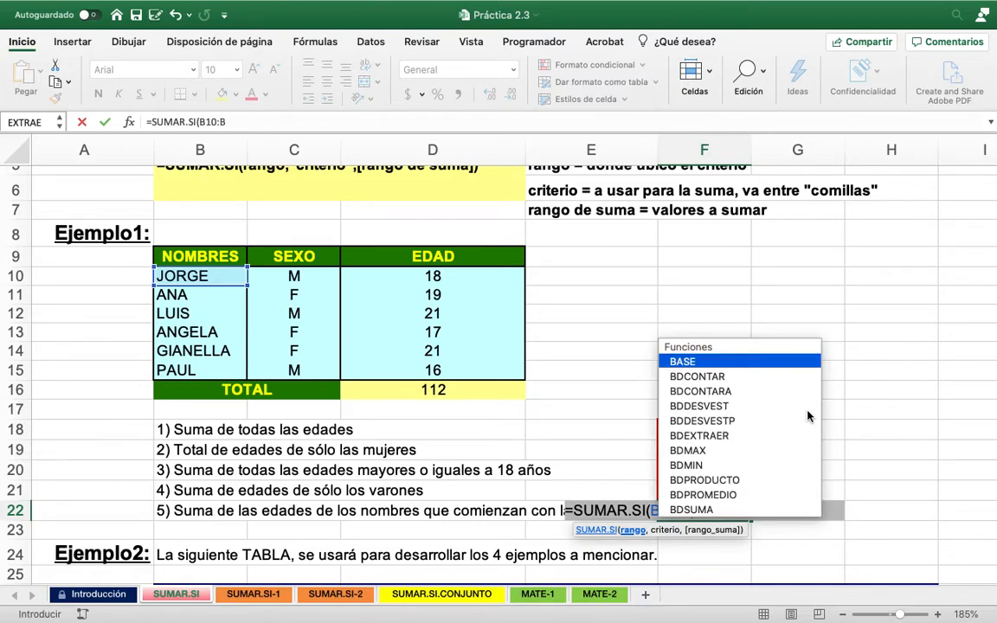
{"action": "type", "text": "15,\""}
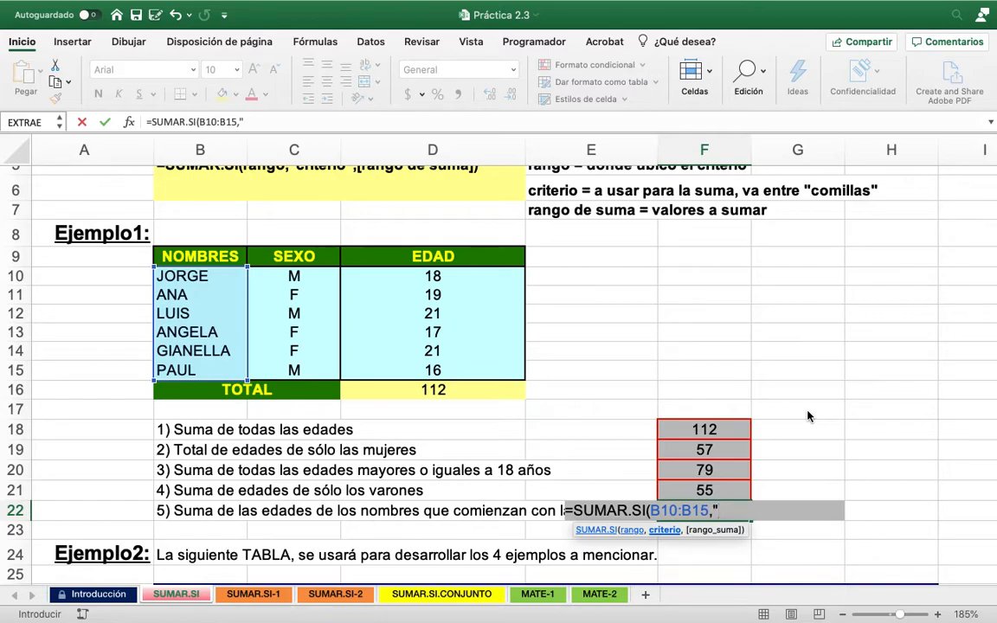
{"action": "type", "text": "*"}
{"action": "type", "text": "A\","}
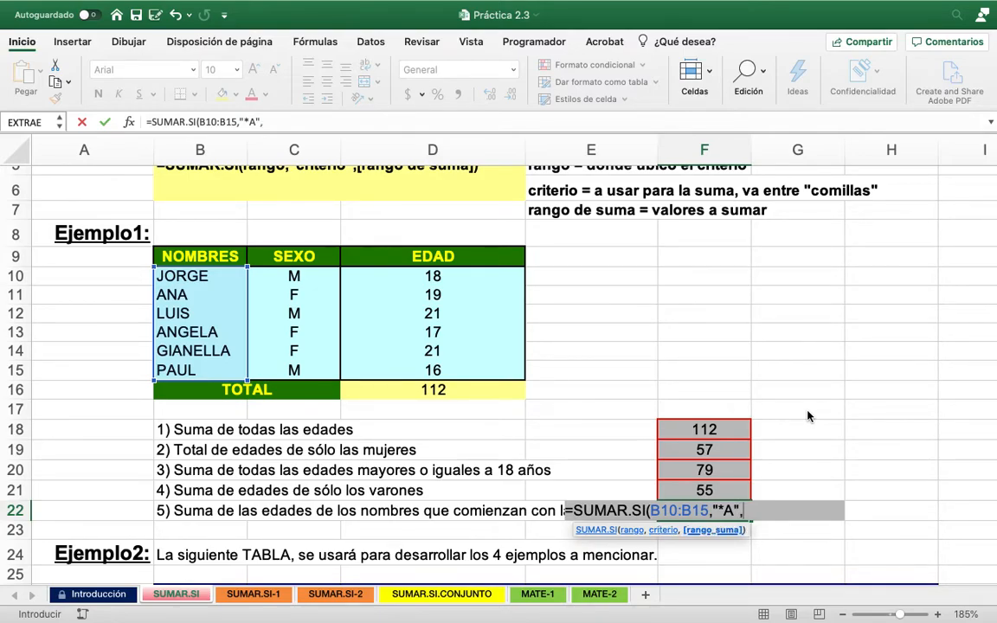
{"action": "type", "text": "D"}
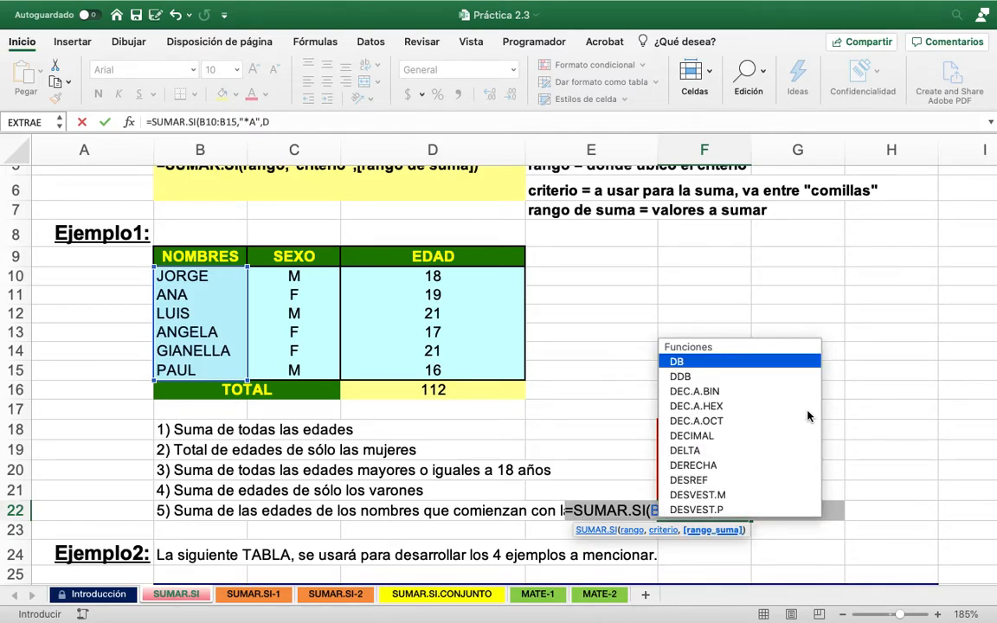
{"action": "type", "text": "10:D15"}
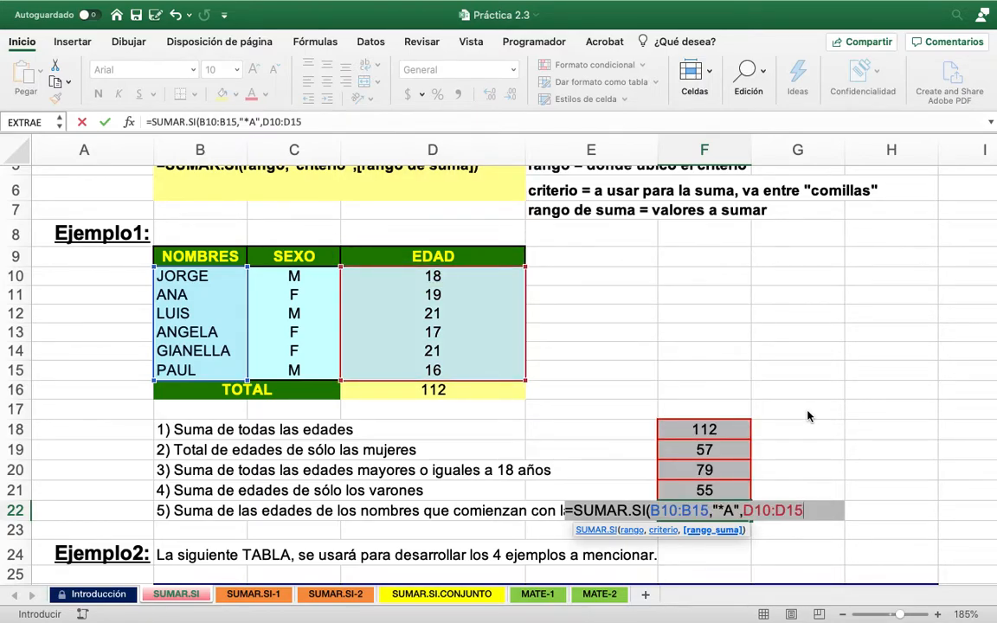
{"action": "type", "text": ")"}
{"action": "key", "text": "Return"}
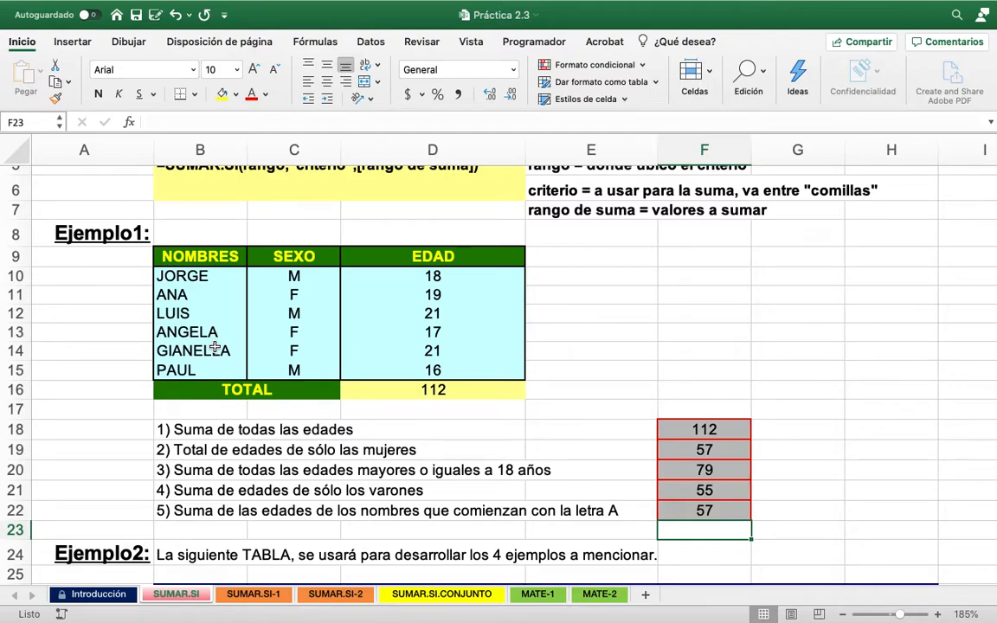
Correct the F22 criterion to "A*", giving =SUMAR.SI(B10:B15,"A*",D10:D15), and review the entered formula
{"action": "left_click", "coordinate": [712, 511]}
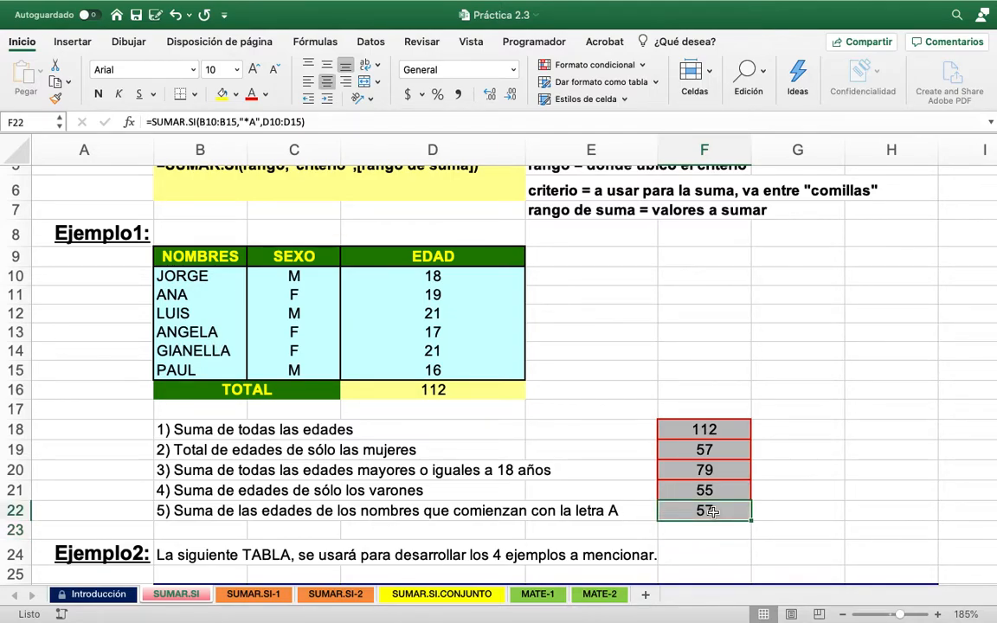
{"action": "double_click", "coordinate": [712, 512]}
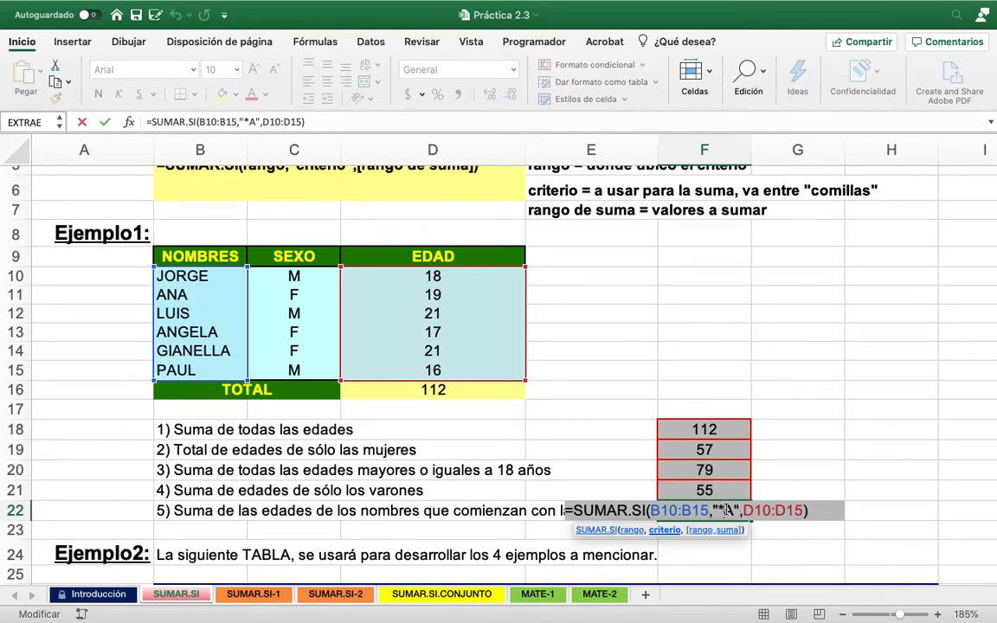
{"action": "key", "text": "BackSpace"}
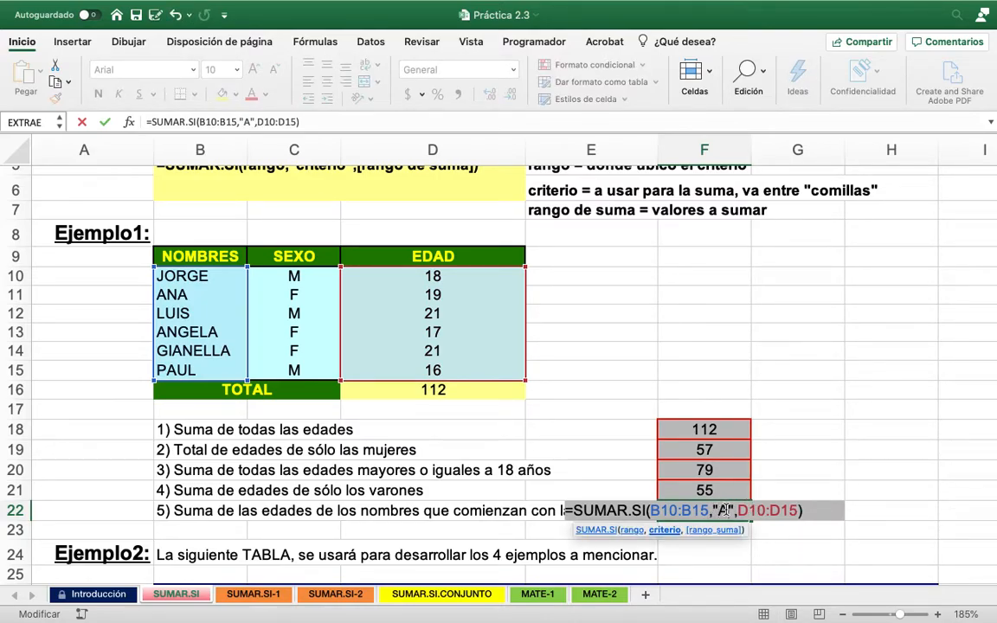
{"action": "type", "text": "*"}
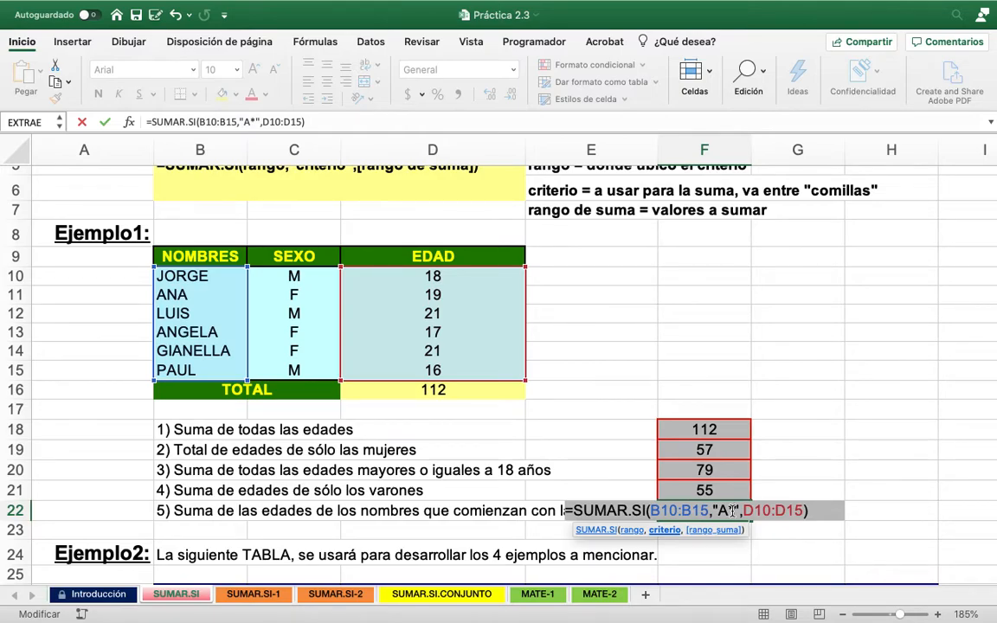
{"action": "key", "text": "Return"}
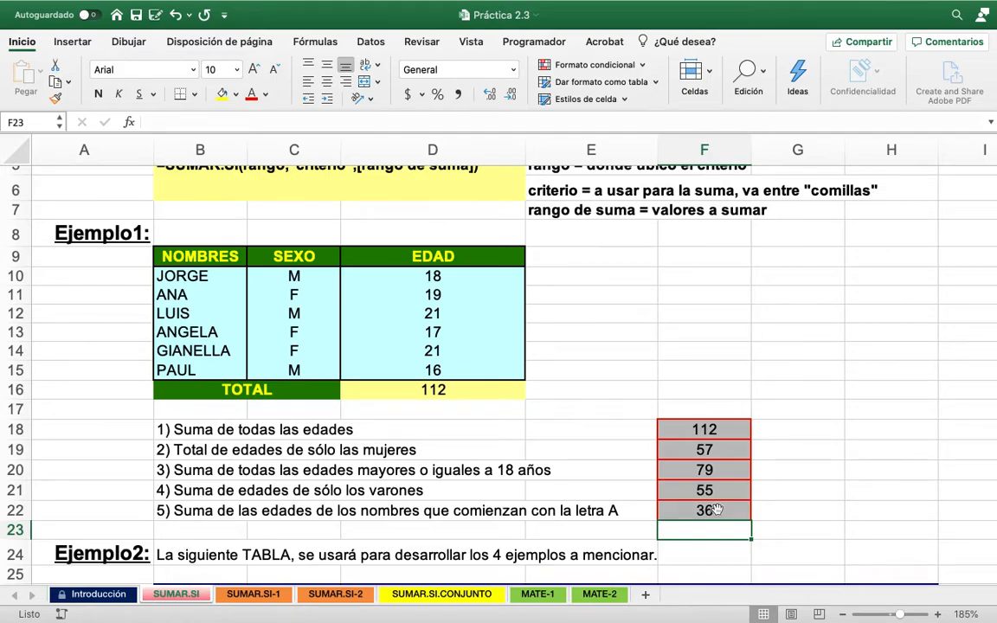
{"action": "double_click", "coordinate": [716, 511]}
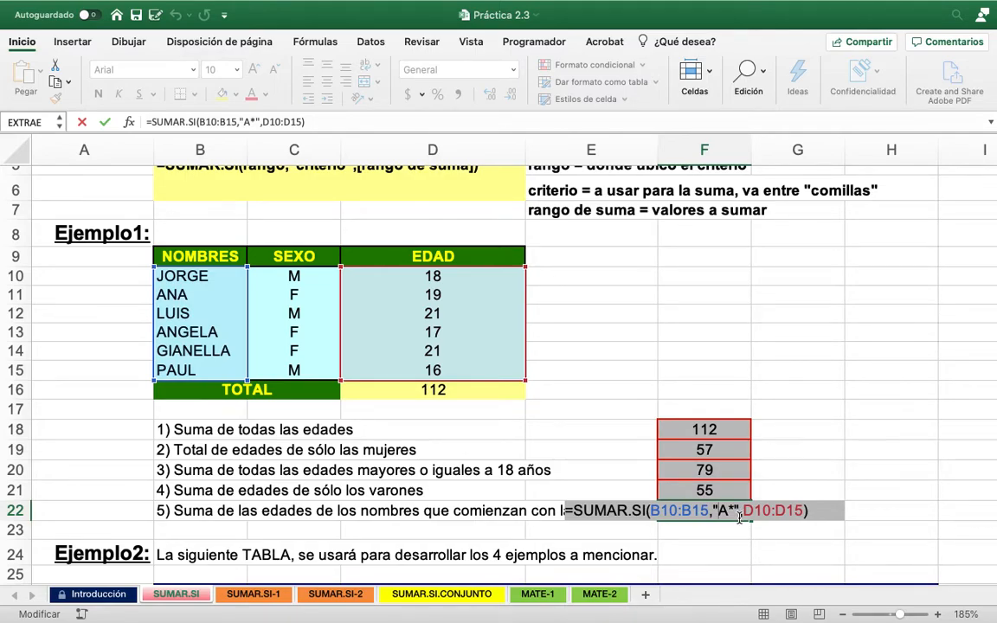
{"action": "key", "text": "Return"}
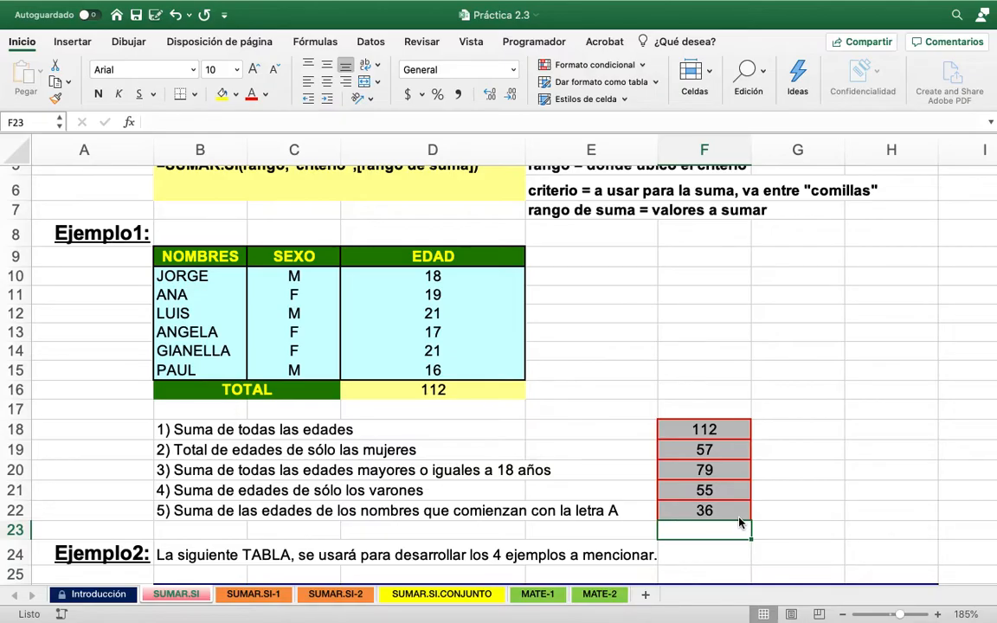
Answer Ejemplo2 question 1, the S. Neto sum for SEXO M, by entering =SUMAR.SI(D27:D34,"M",H27:H34) in cell G37
{"action": "scroll", "coordinate": [740, 521], "scroll_direction": "down", "scroll_amount": 10}
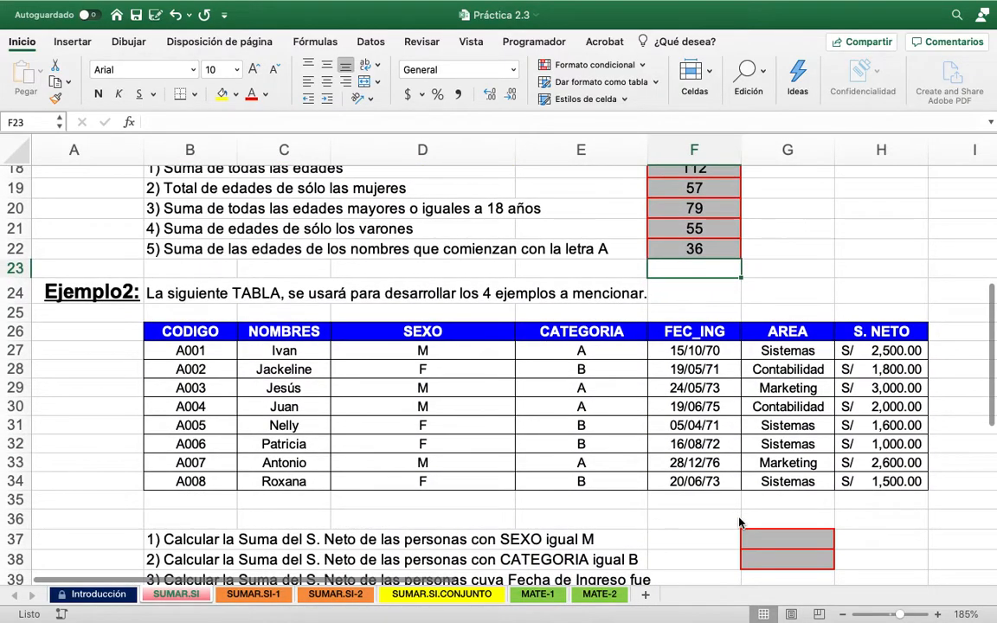
{"action": "scroll", "coordinate": [740, 522], "scroll_direction": "down", "scroll_amount": 3}
{"action": "scroll", "coordinate": [740, 522], "scroll_direction": "right", "scroll_amount": 1}
{"action": "scroll", "coordinate": [740, 522], "scroll_direction": "down", "scroll_amount": 2}
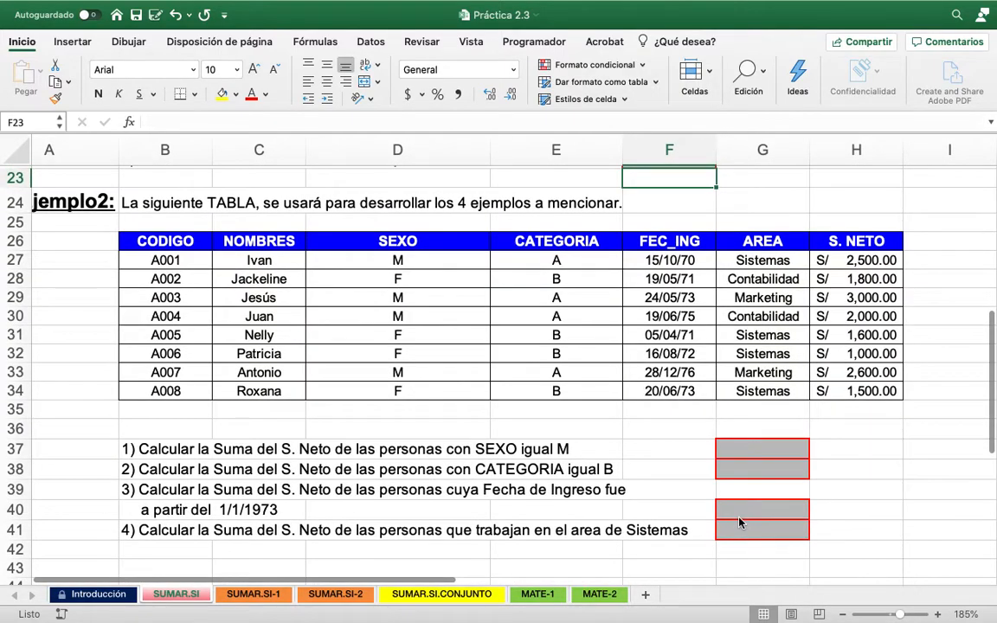
{"action": "scroll", "coordinate": [741, 519], "scroll_direction": "right", "scroll_amount": 2}
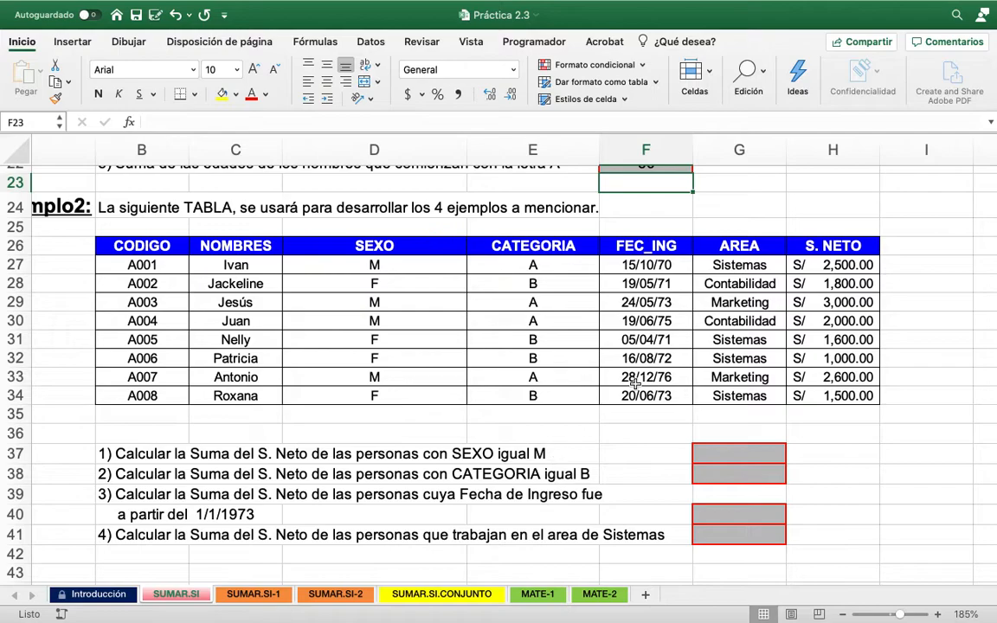
{"action": "left_click", "coordinate": [807, 266]}
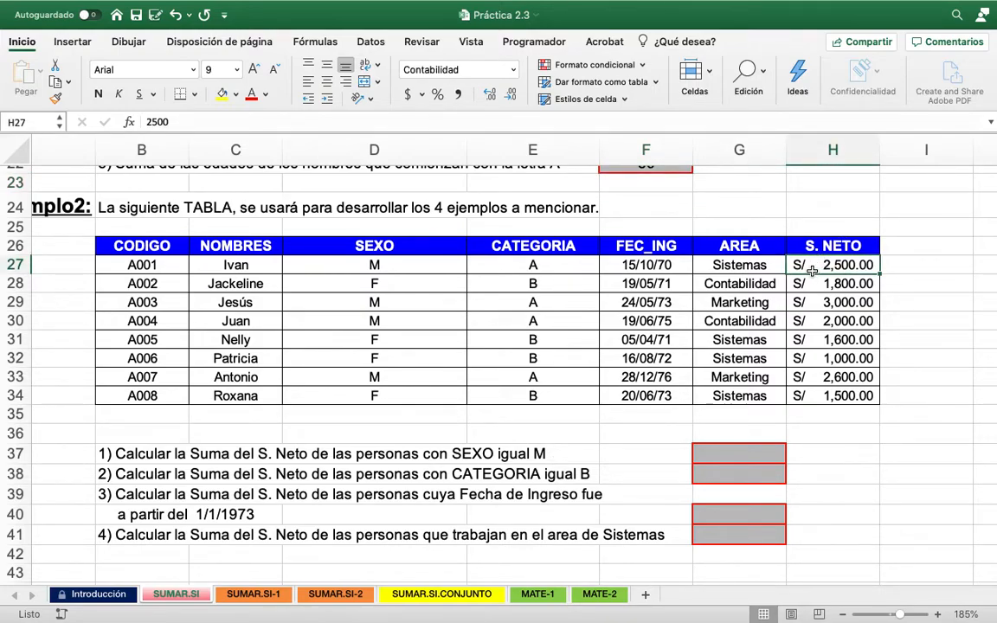
{"action": "left_click", "coordinate": [745, 451]}
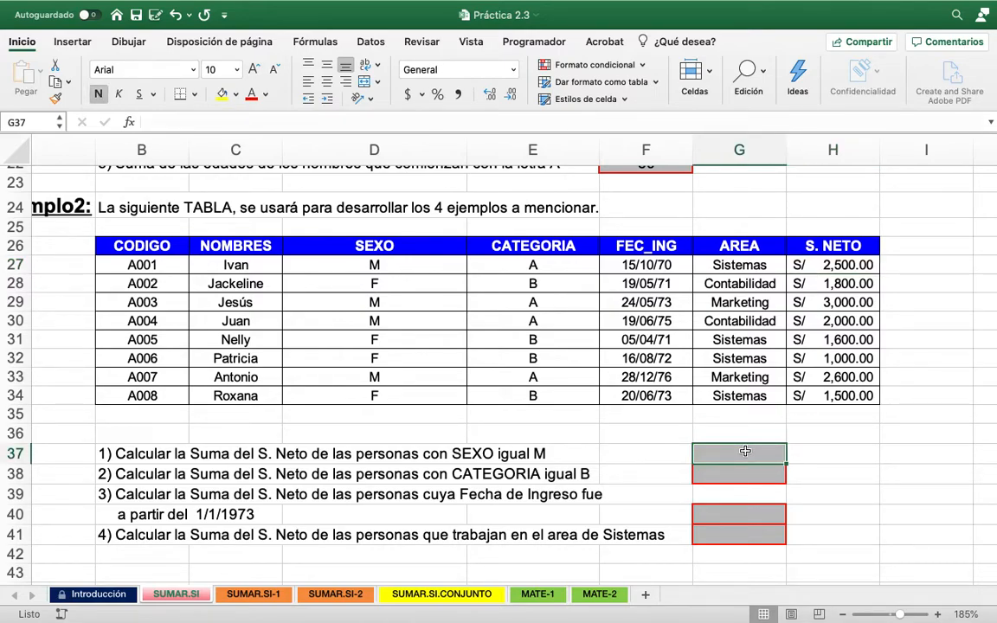
{"action": "type", "text": "="}
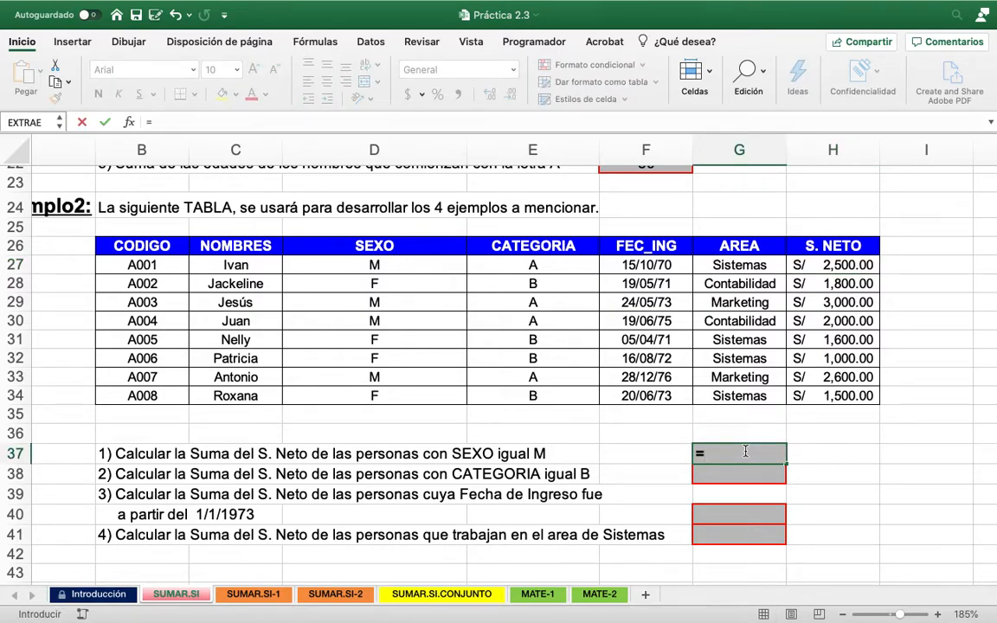
{"action": "type", "text": "SUMAR.SI("}
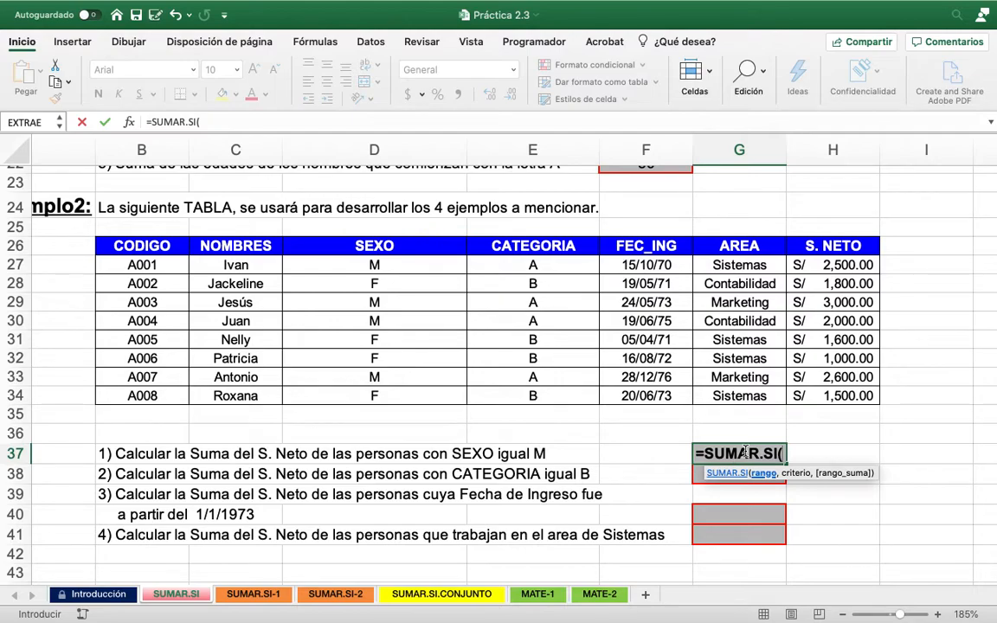
{"action": "left_click_drag", "start_coordinate": [461, 268], "coordinate": [396, 397]}
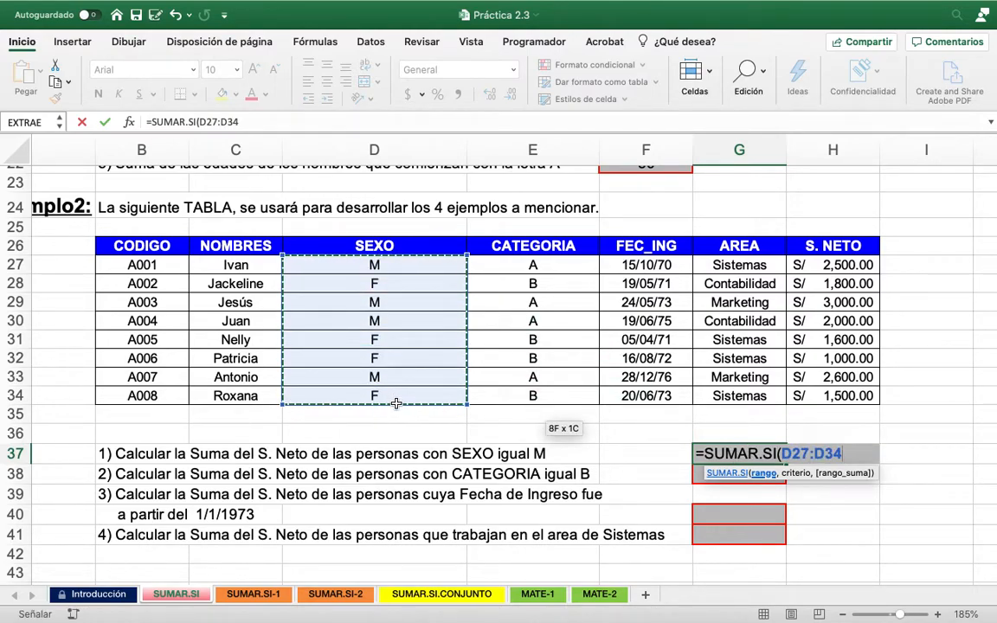
{"action": "type", "text": ",\""}
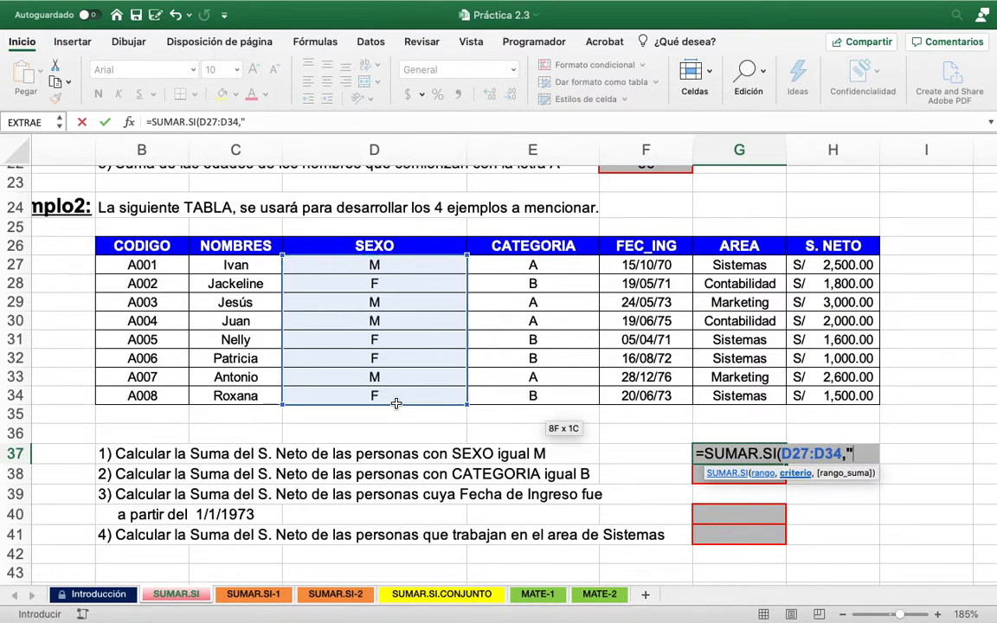
{"action": "type", "text": "M\","}
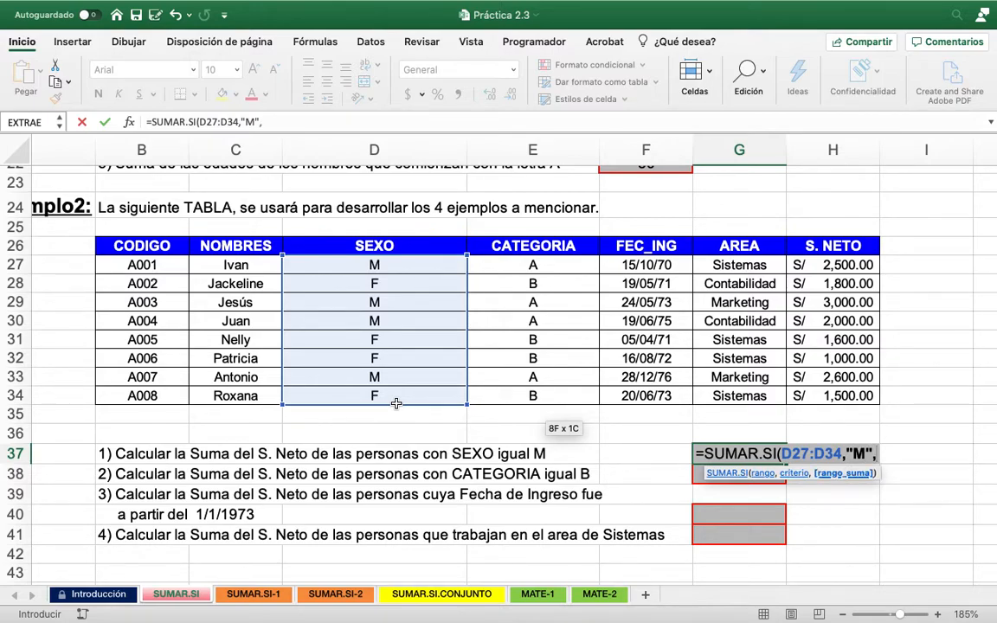
{"action": "left_click_drag", "start_coordinate": [855, 265], "coordinate": [841, 395]}
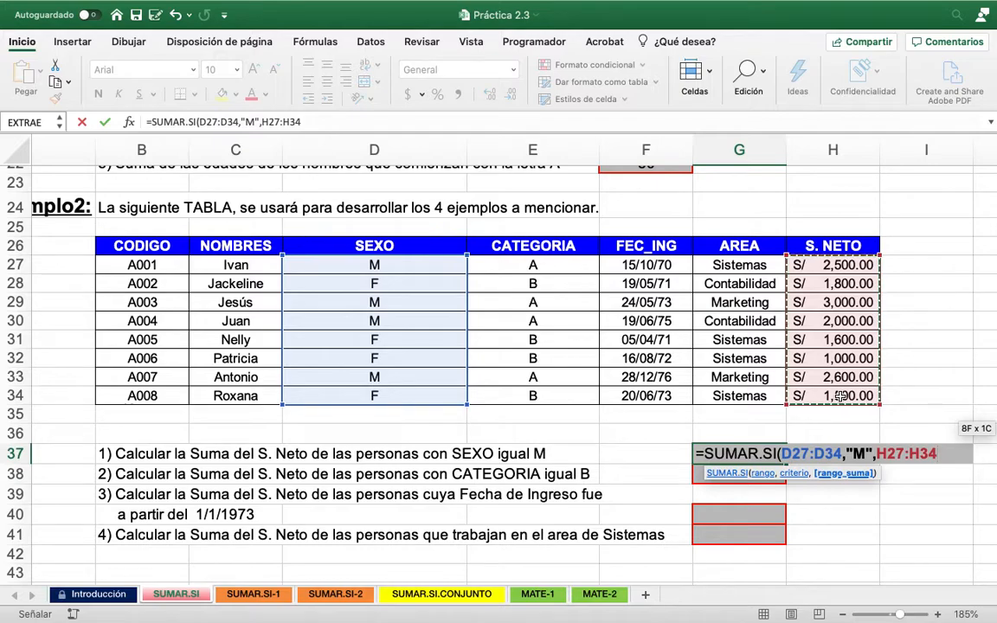
{"action": "type", "text": ")"}
{"action": "key", "text": "Return"}
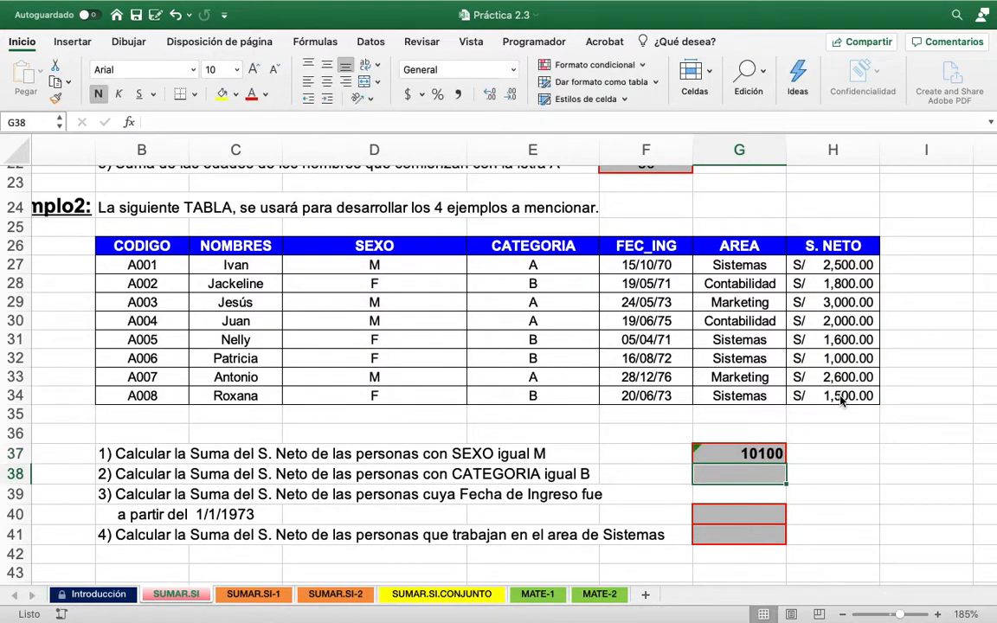
Apply the Contabilidad number format to the result in cell G37
{"action": "left_click", "coordinate": [731, 454]}
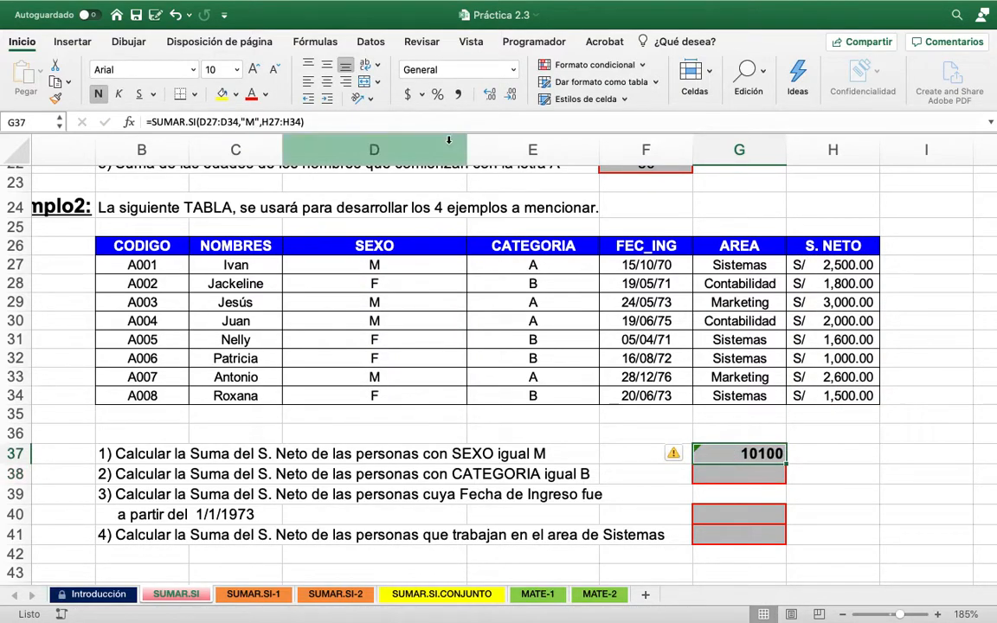
{"action": "left_click", "coordinate": [464, 69]}
{"action": "left_click", "coordinate": [465, 173]}
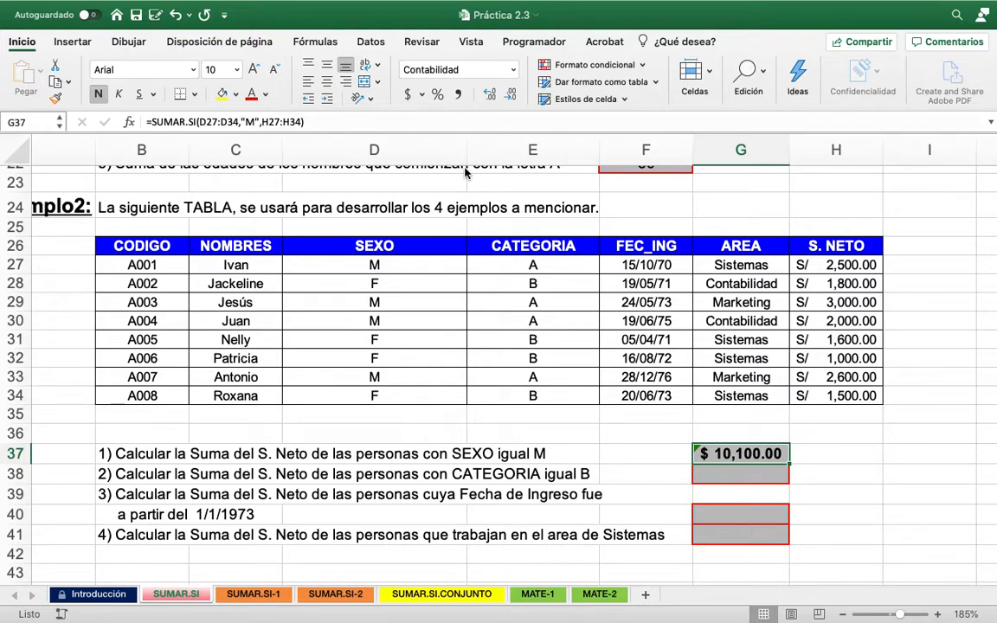
Answer Ejemplo2 question 2, the S. Neto sum for CATEGORIA B, by entering =SUMAR.SI(E27:E34,"B",H27:H34) in cell G38
{"action": "left_click", "coordinate": [737, 474]}
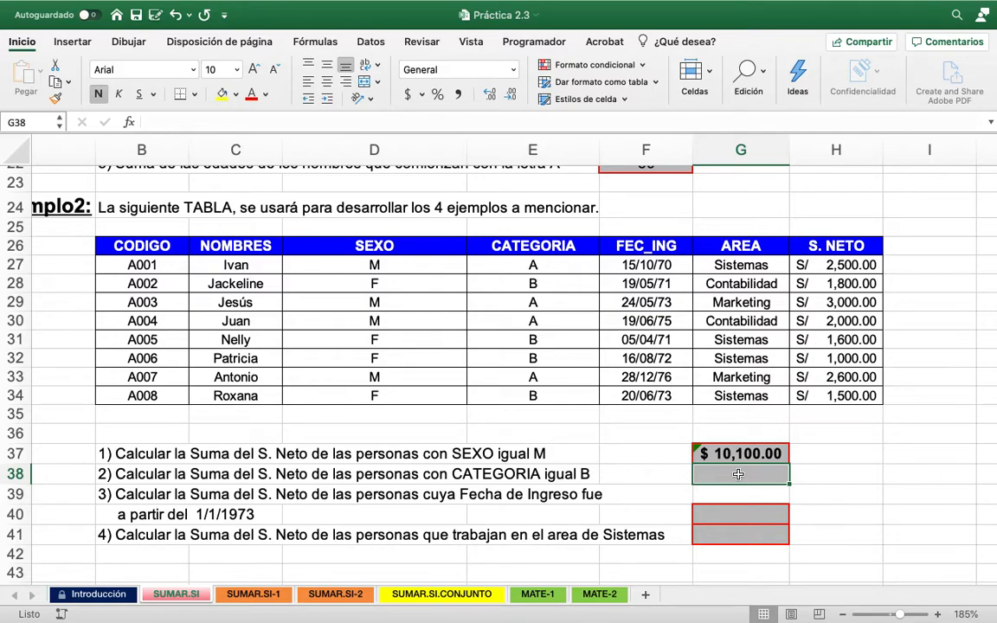
{"action": "type", "text": "=SUMA"}
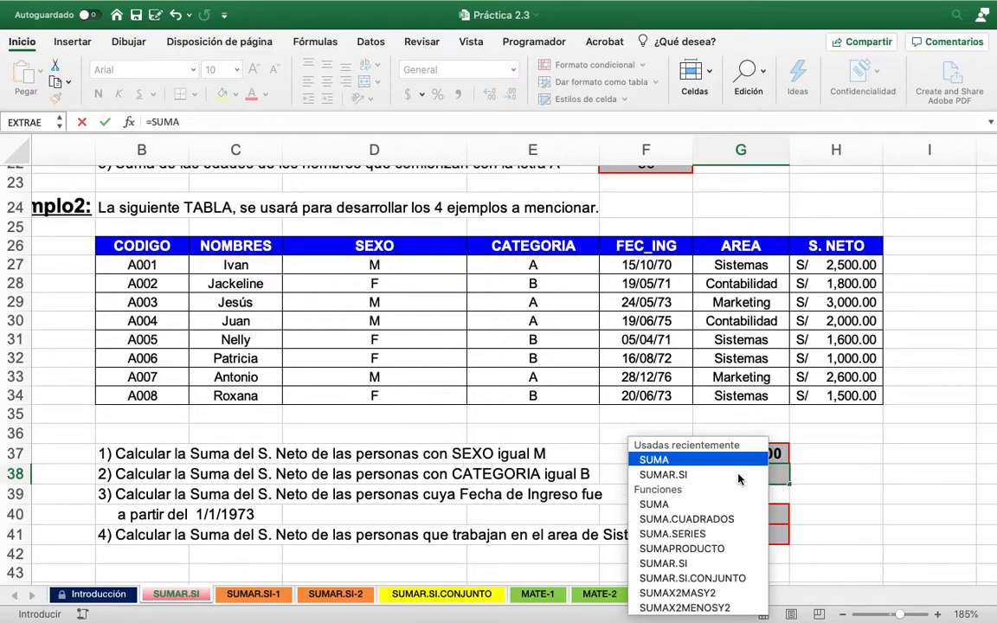
{"action": "type", "text": "R.SI"}
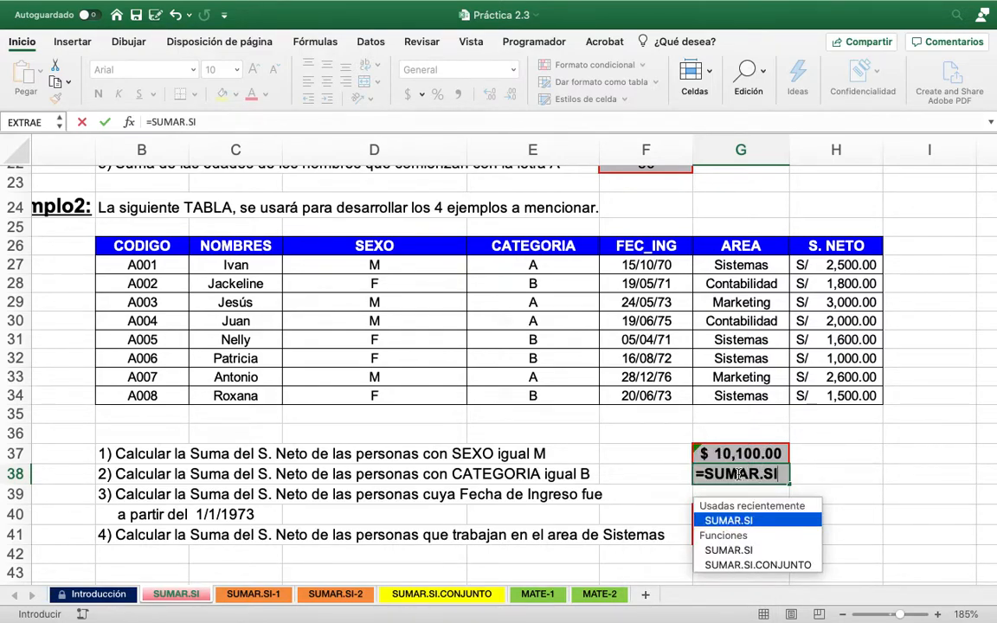
{"action": "type", "text": "("}
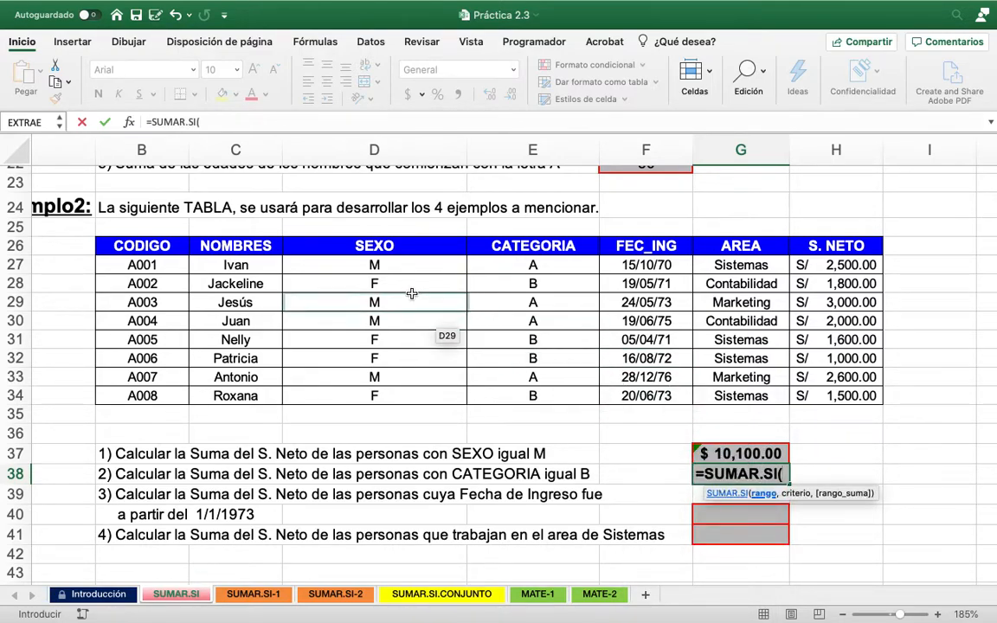
{"action": "left_click_drag", "start_coordinate": [573, 265], "coordinate": [572, 395]}
{"action": "type", "text": ",\"B\""}
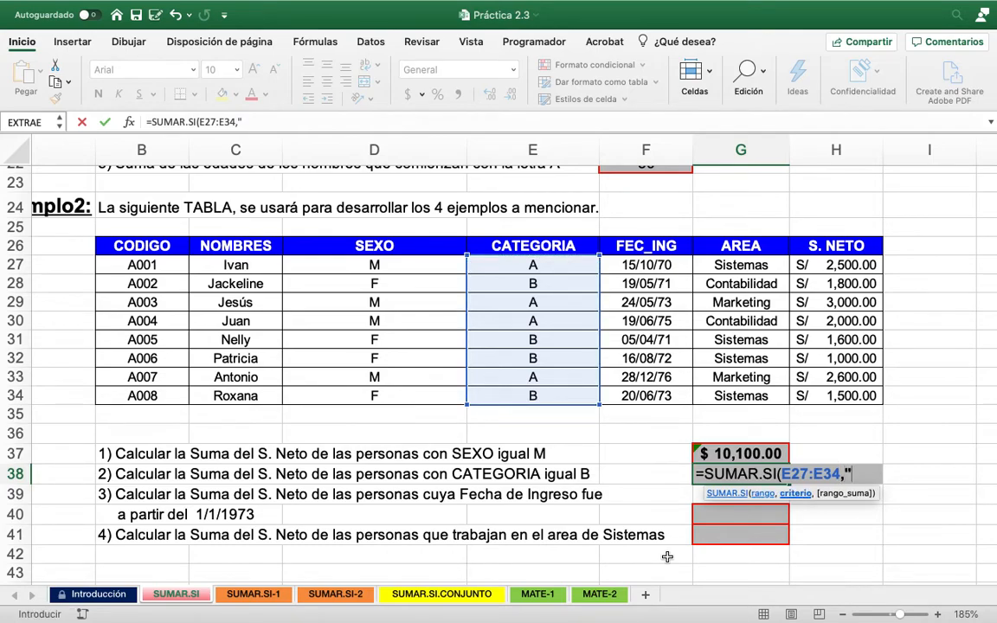
{"action": "type", "text": ","}
{"action": "left_click_drag", "start_coordinate": [847, 265], "coordinate": [863, 399]}
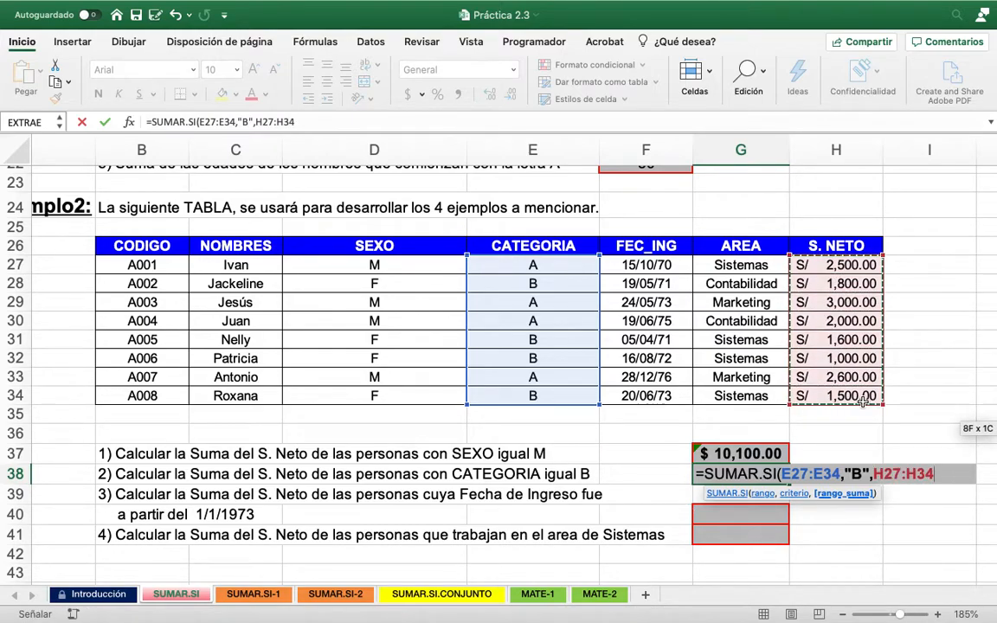
{"action": "type", "text": ")"}
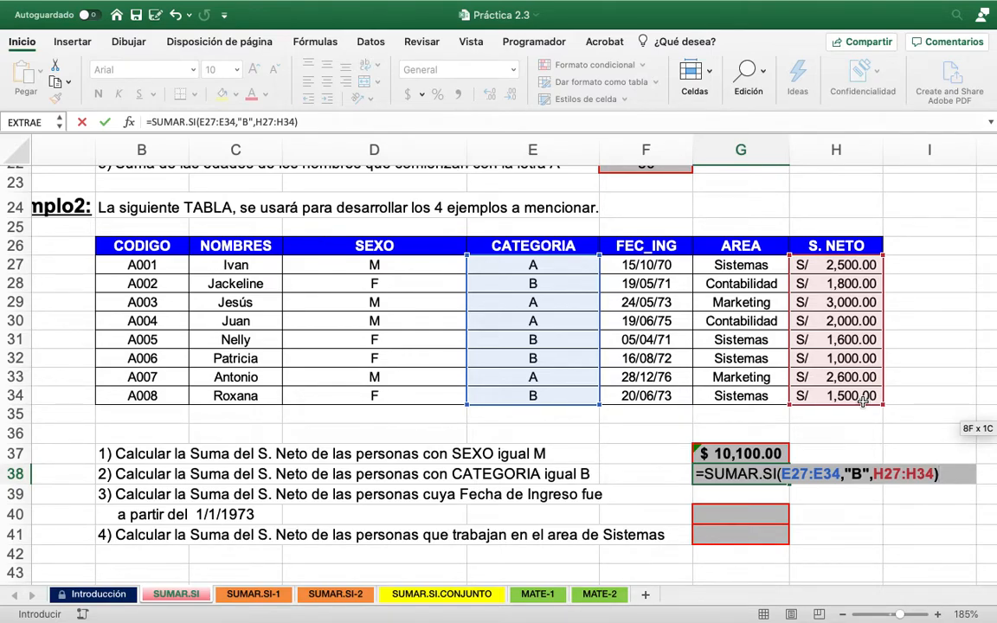
{"action": "key", "text": "Return"}
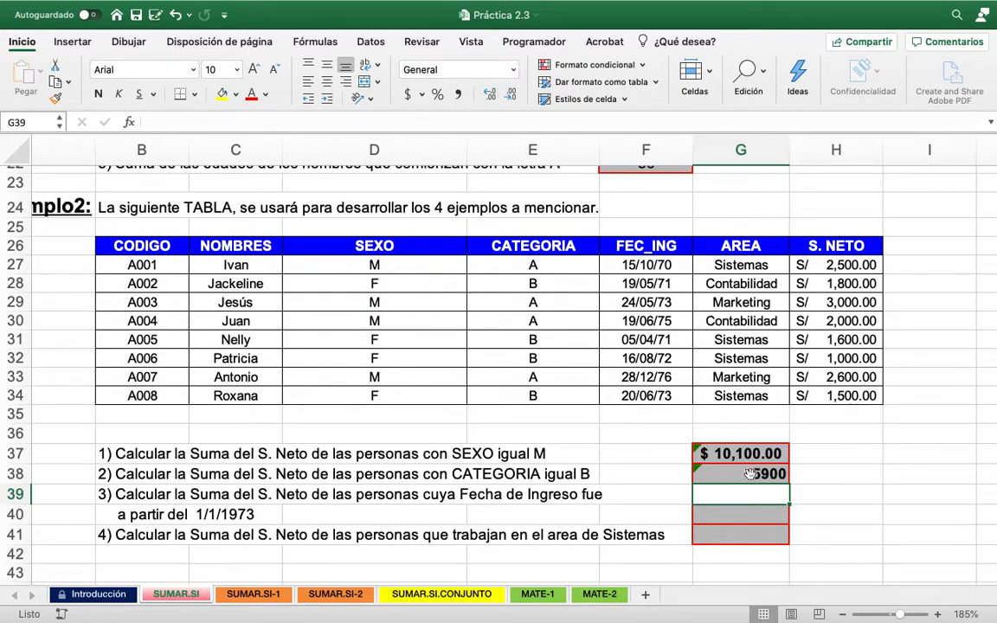
Apply the Contabilidad number format to the CATEGORIA B sum in cell G38
{"action": "left_click", "coordinate": [750, 474]}
{"action": "left_click", "coordinate": [514, 70]}
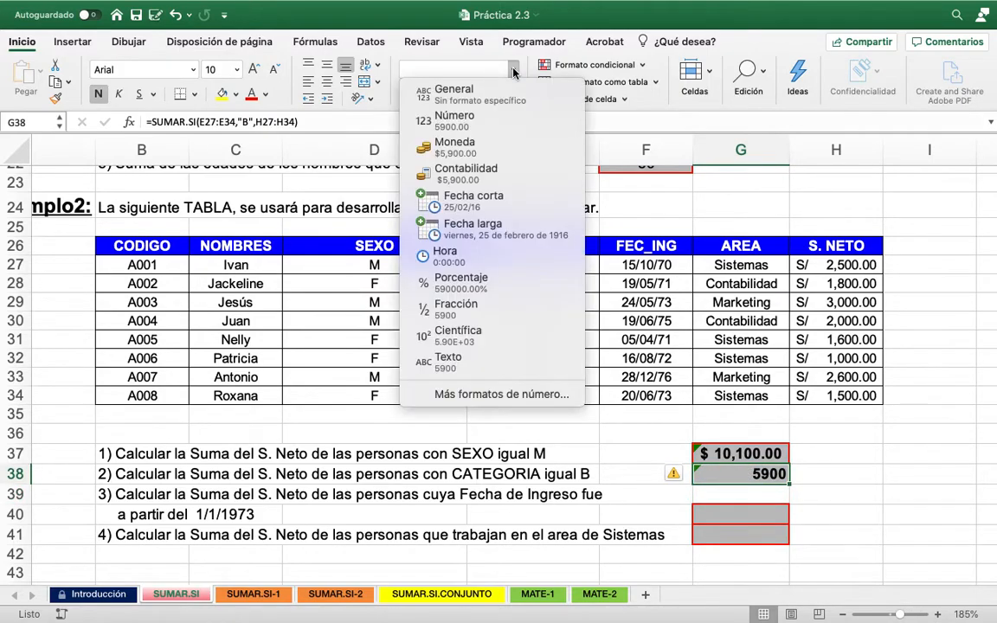
{"action": "left_click", "coordinate": [466, 172]}
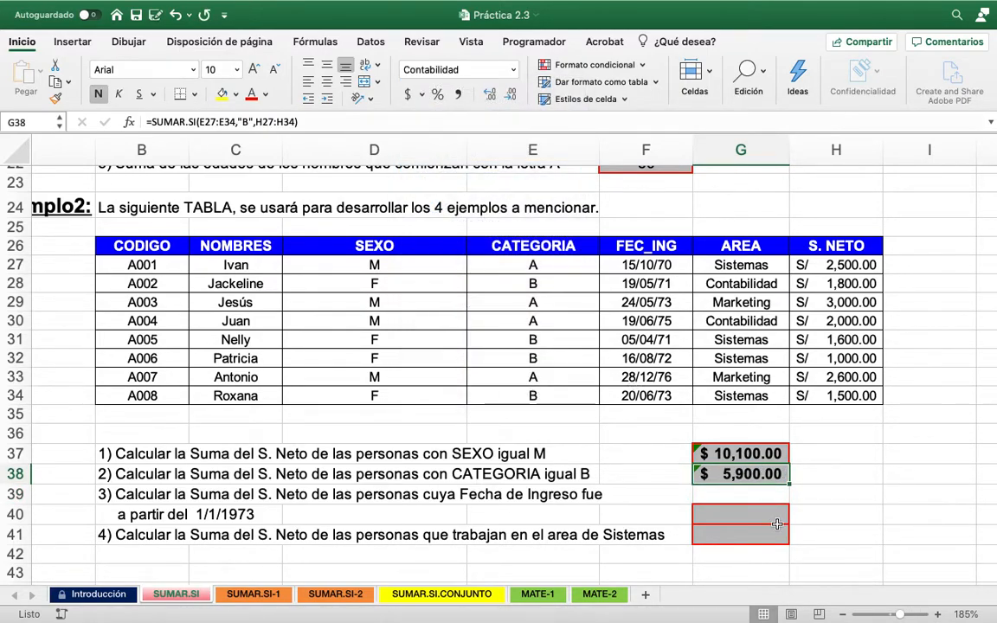
Answer question 3, the S. Neto sum for hire dates from 1/1/1973 on, by entering =SUMAR.SI(F27:F34,">=1/1/1973",H27:H34) in cell G40
{"action": "scroll", "coordinate": [778, 524], "scroll_direction": "down", "scroll_amount": 5}
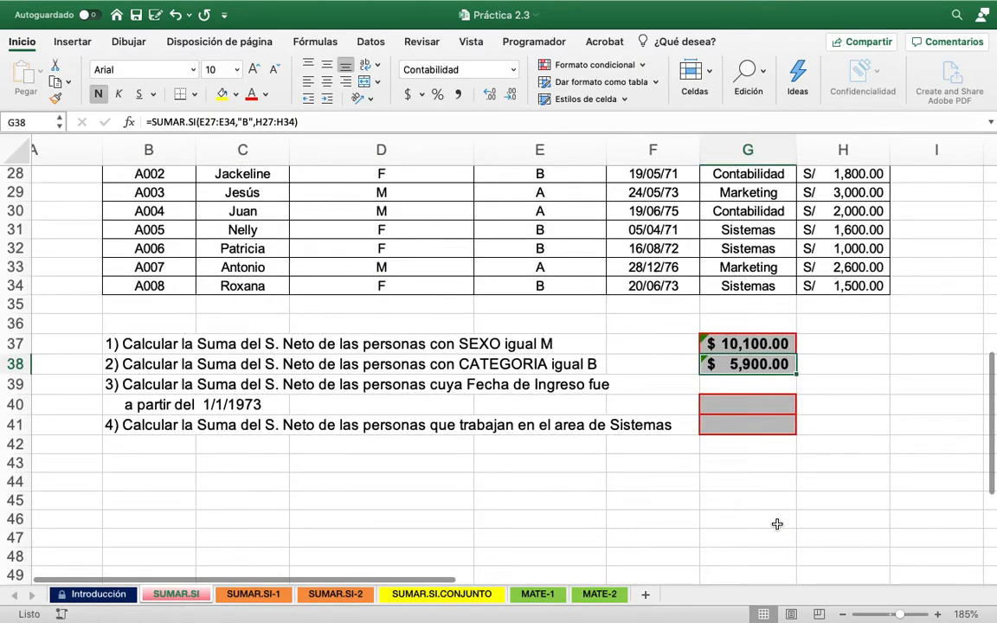
{"action": "scroll", "coordinate": [777, 524], "scroll_direction": "up", "scroll_amount": 2}
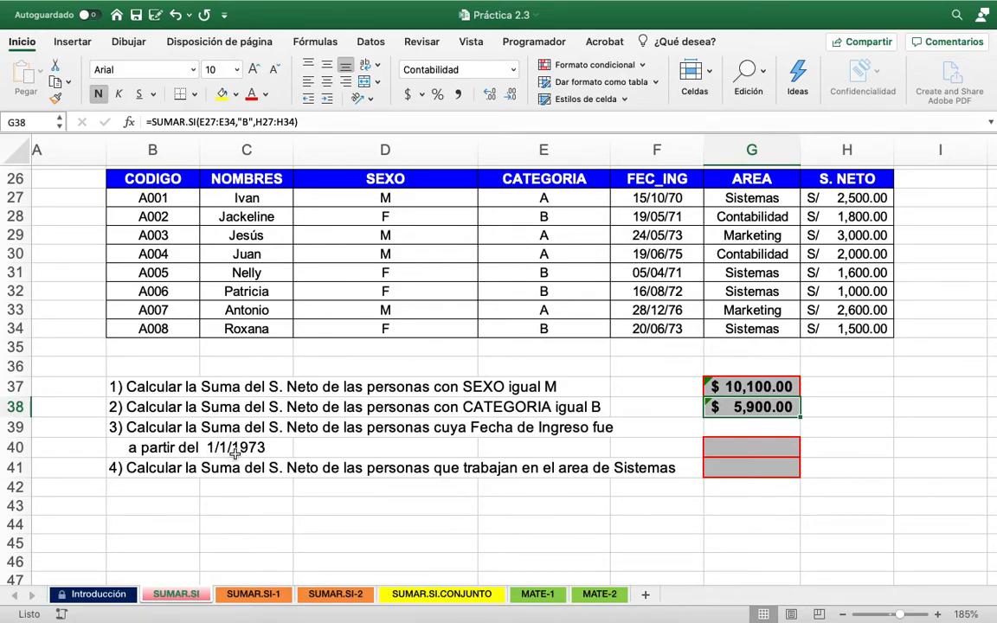
{"action": "left_click", "coordinate": [753, 448]}
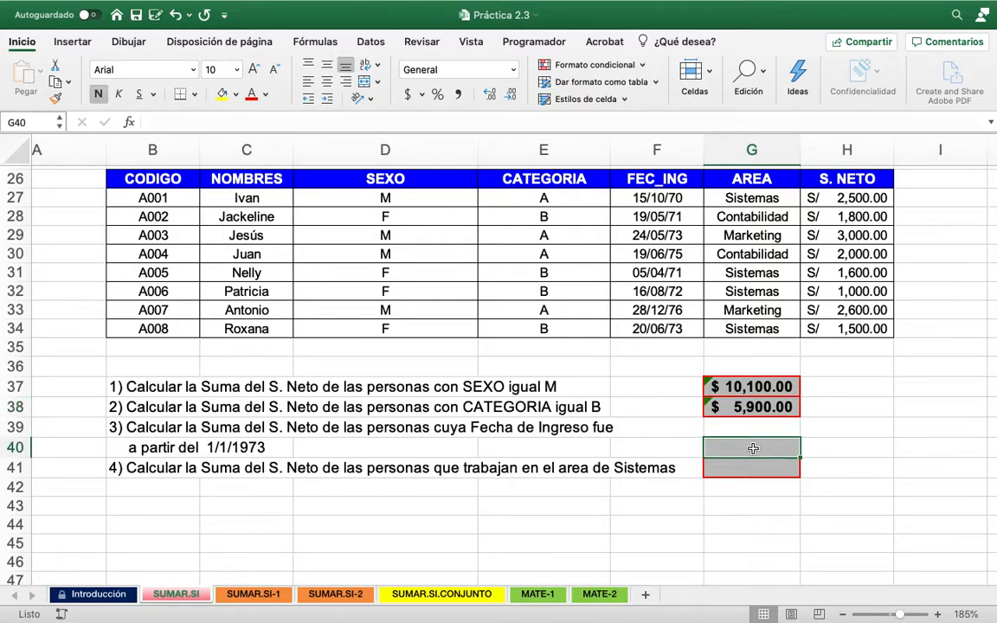
{"action": "type", "text": "=SUM"}
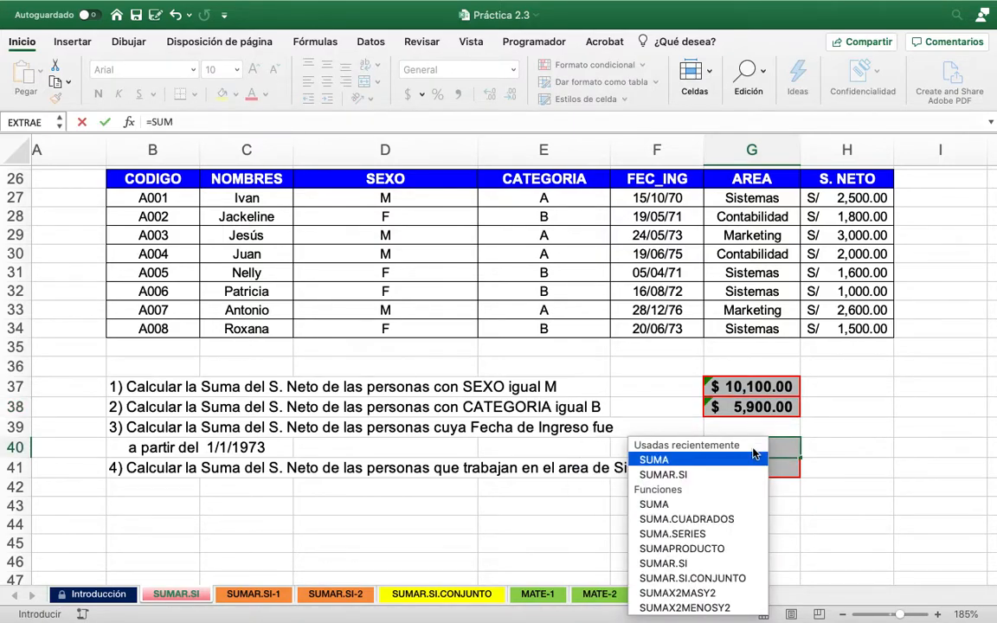
{"action": "type", "text": "AR.SI"}
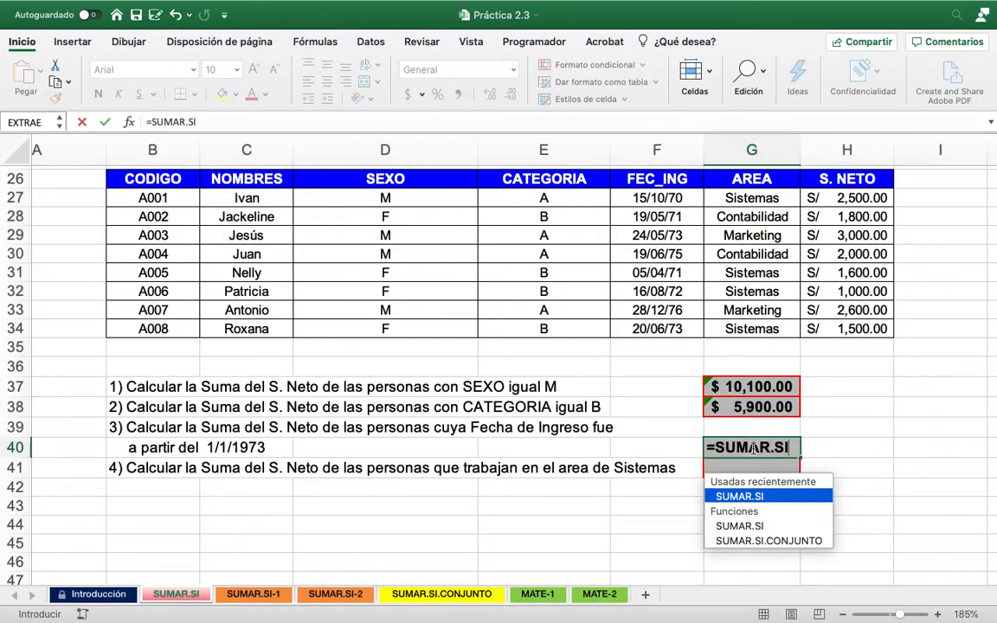
{"action": "type", "text": "("}
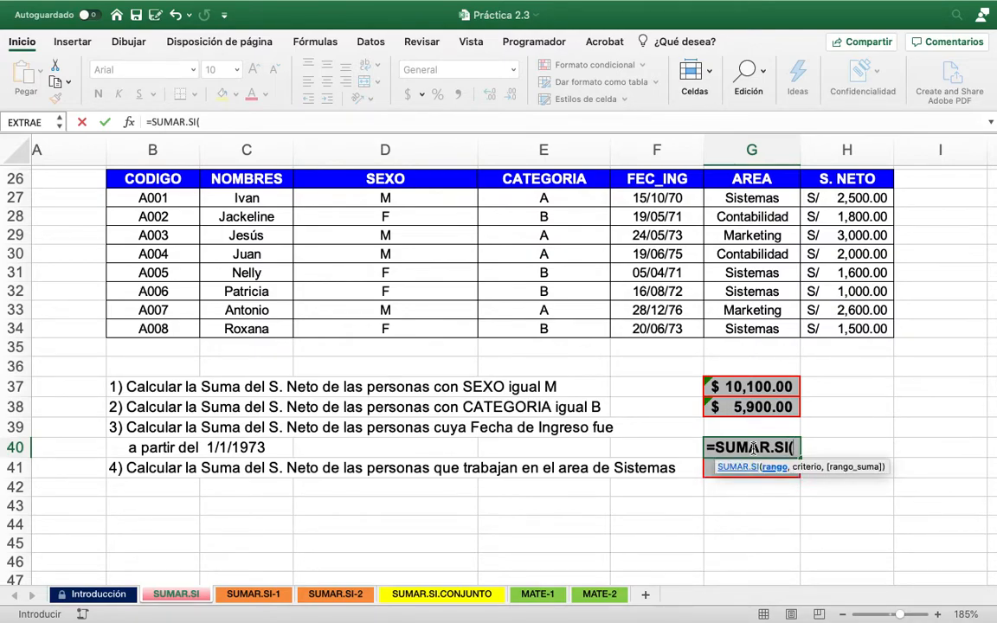
{"action": "left_click_drag", "start_coordinate": [641, 196], "coordinate": [659, 336]}
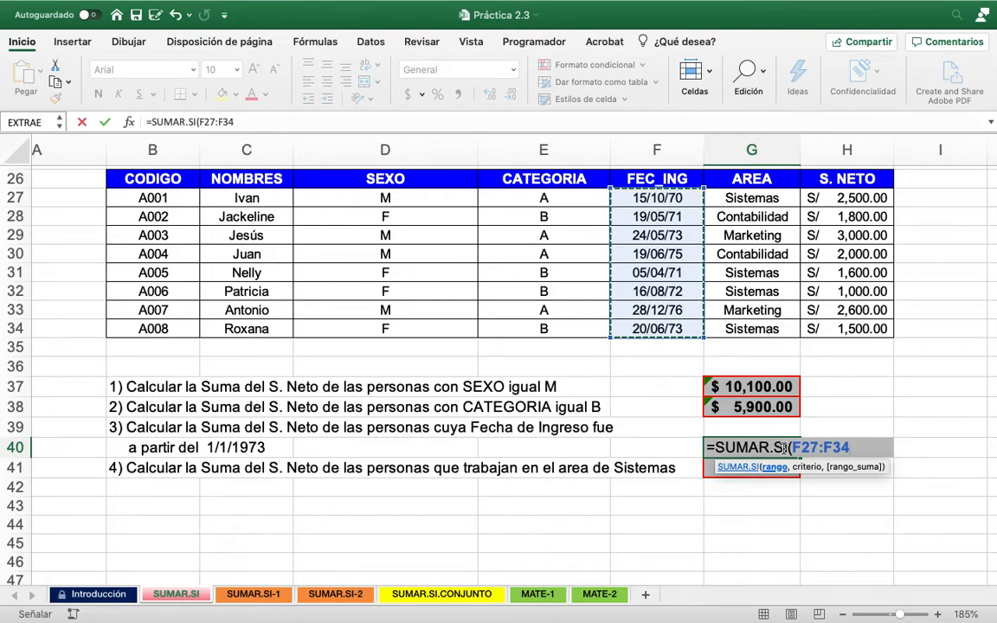
{"action": "type", "text": ",\""}
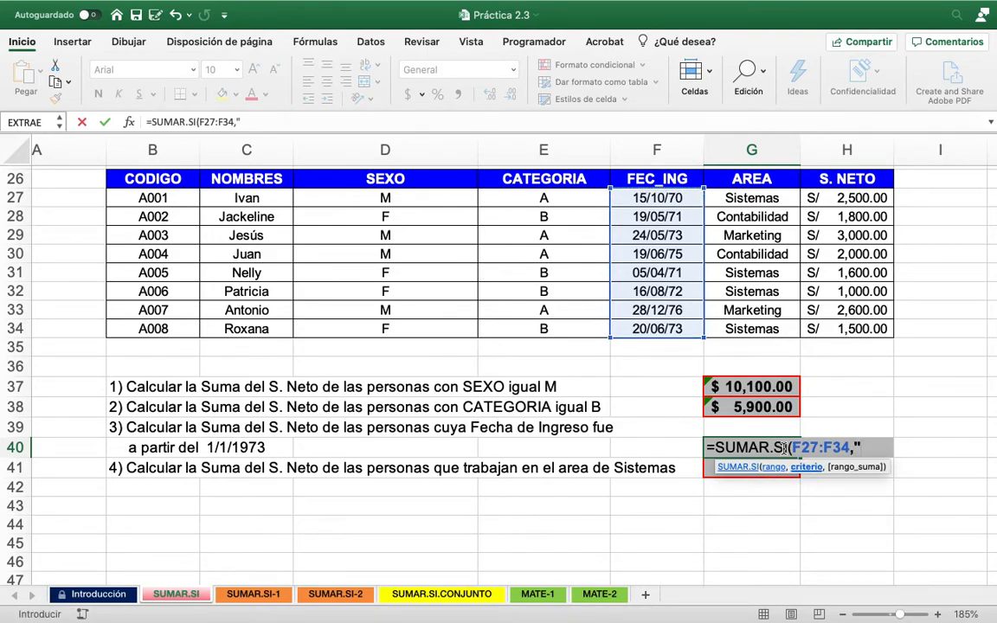
{"action": "type", "text": ">=1/1/1973"}
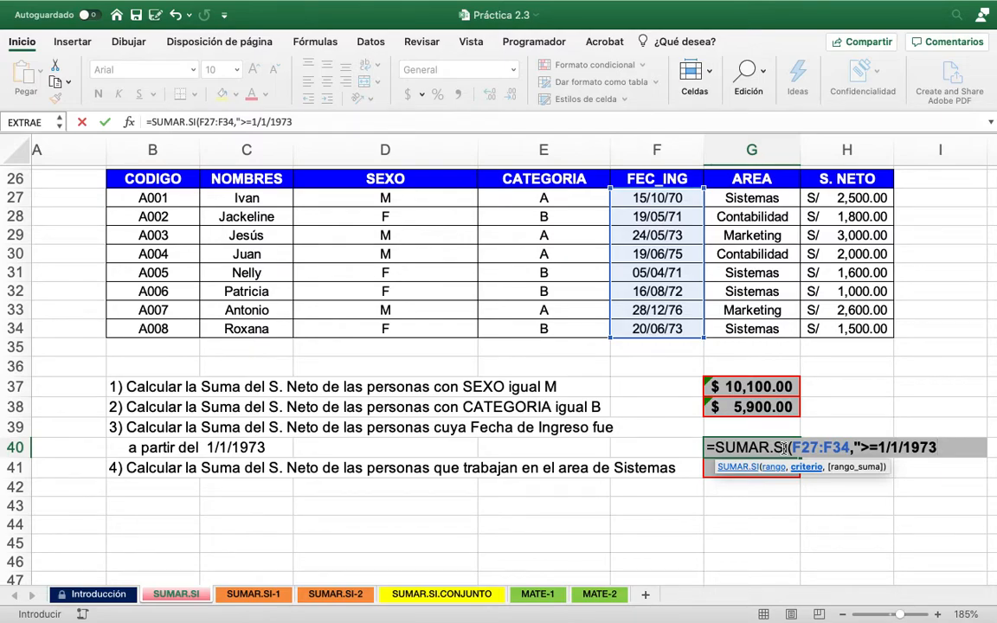
{"action": "type", "text": "\","}
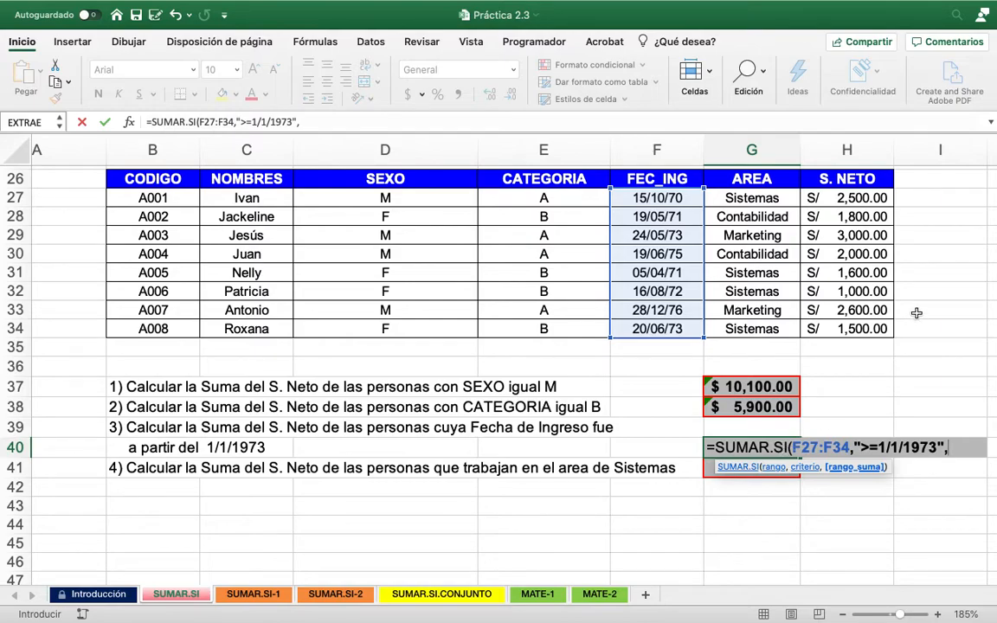
{"action": "left_click_drag", "start_coordinate": [844, 198], "coordinate": [872, 325]}
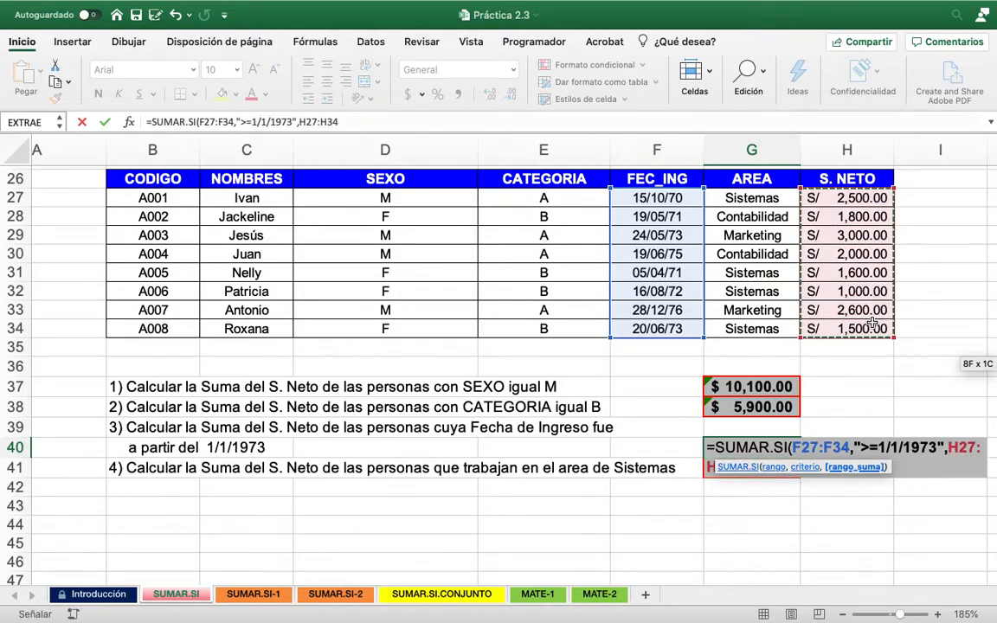
{"action": "type", "text": ")"}
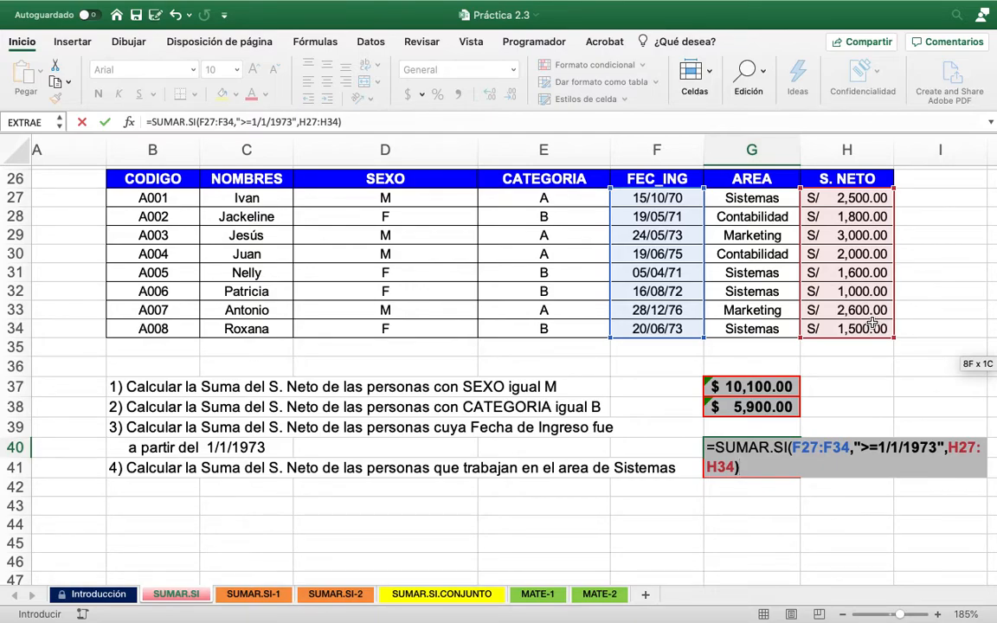
{"action": "key", "text": "Return"}
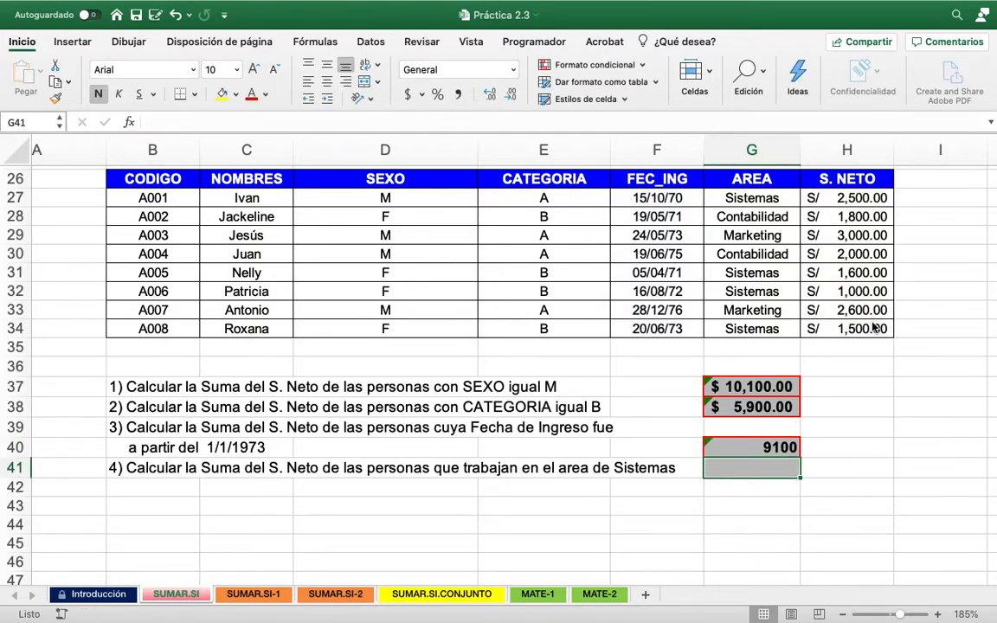
Apply the Contabilidad number format to the hire-date sum in cell G40
{"action": "left_click", "coordinate": [717, 447]}
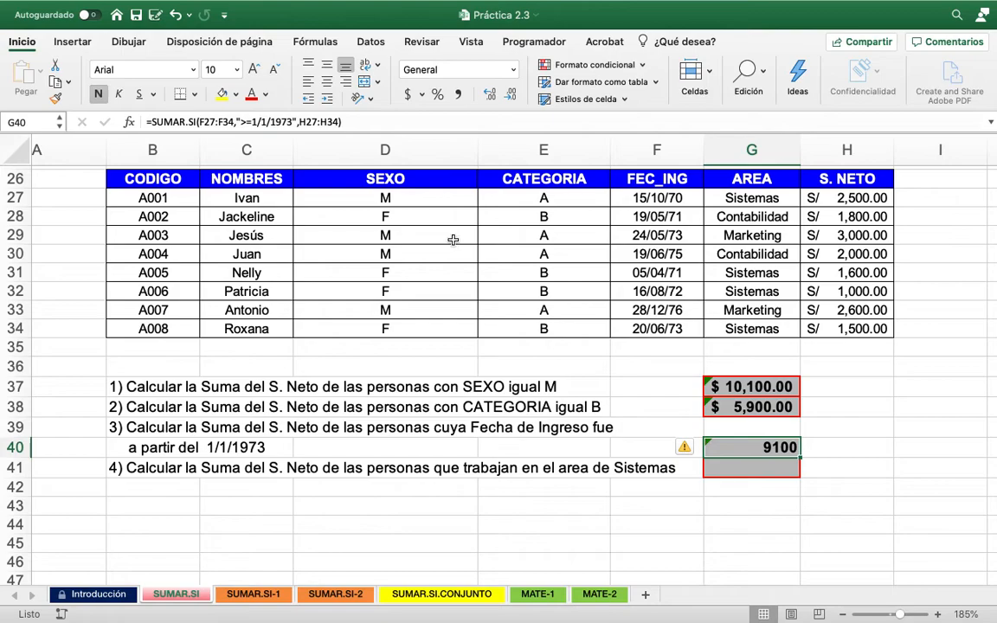
{"action": "left_click", "coordinate": [463, 69]}
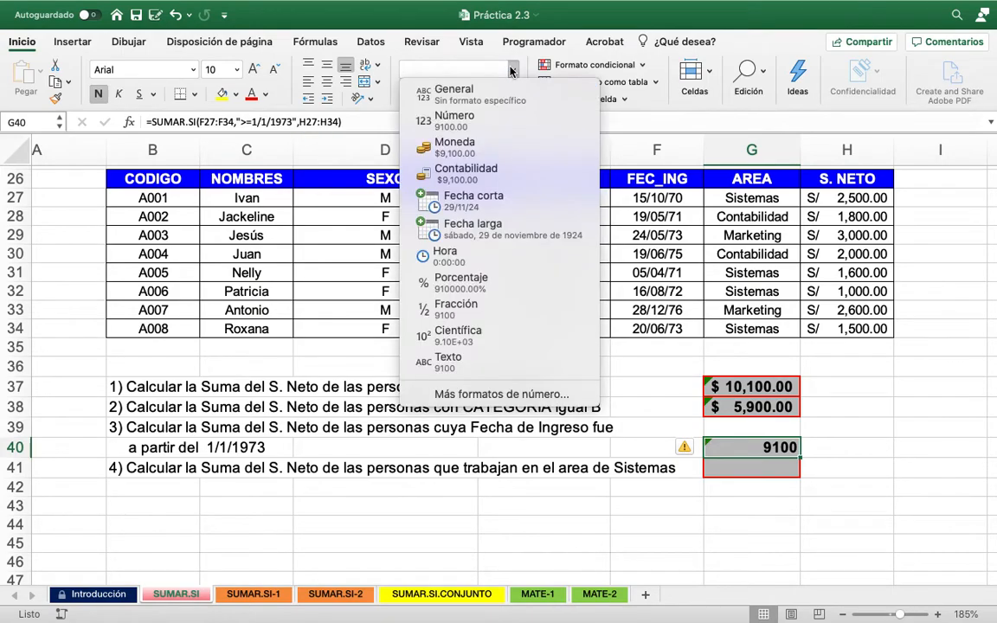
{"action": "left_click", "coordinate": [479, 169]}
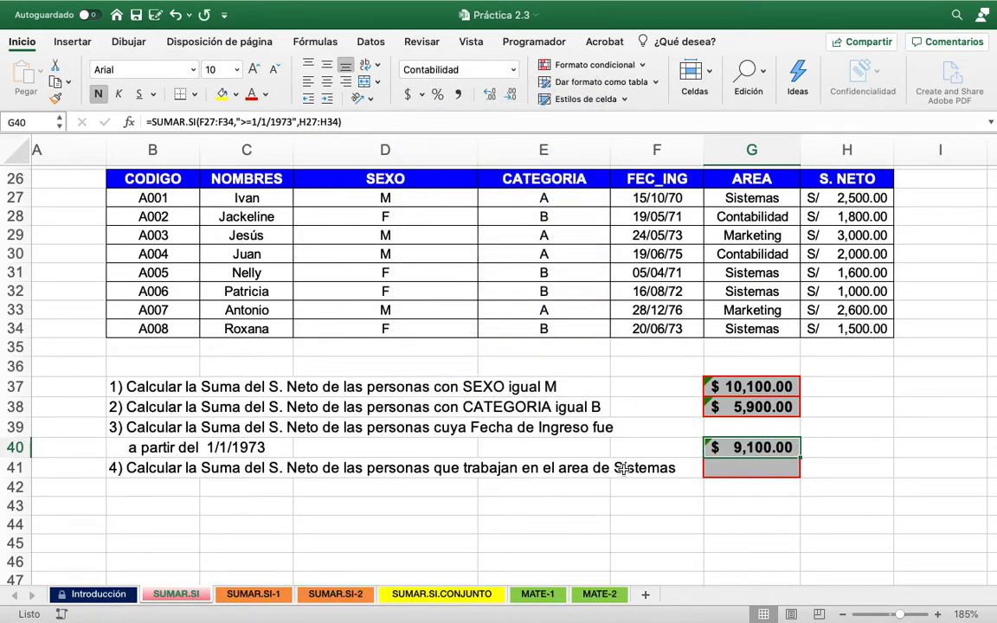
Answer question 4, the S. Neto sum for the Sistemas area, by entering =SUMAR.SI(G27:G34,"Sistemas",H27:H34) in cell G41
{"action": "left_click", "coordinate": [734, 468]}
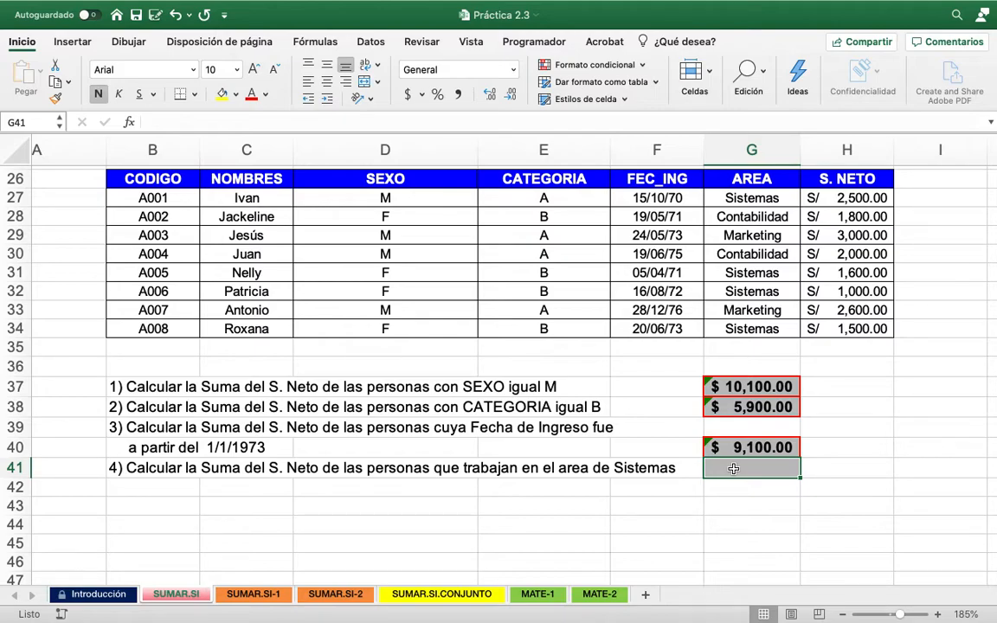
{"action": "type", "text": "="}
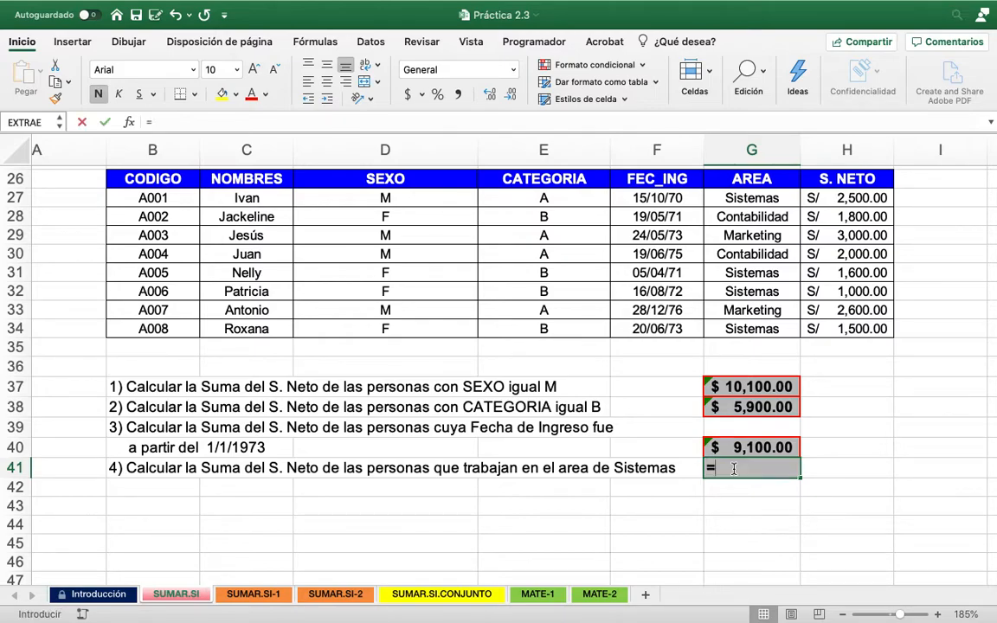
{"action": "type", "text": "SUM"}
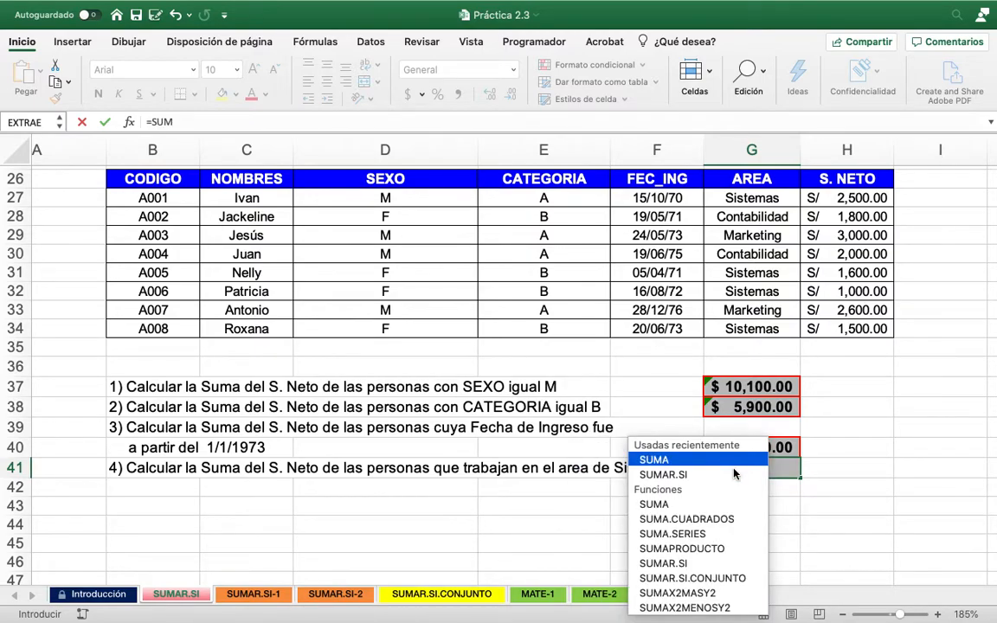
{"action": "type", "text": "AR.SI"}
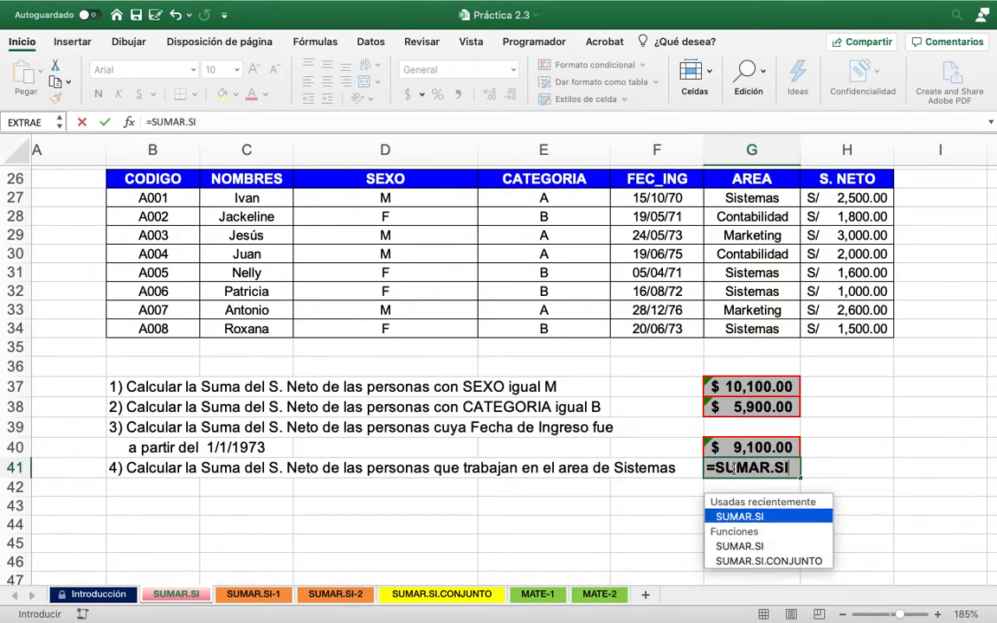
{"action": "type", "text": "("}
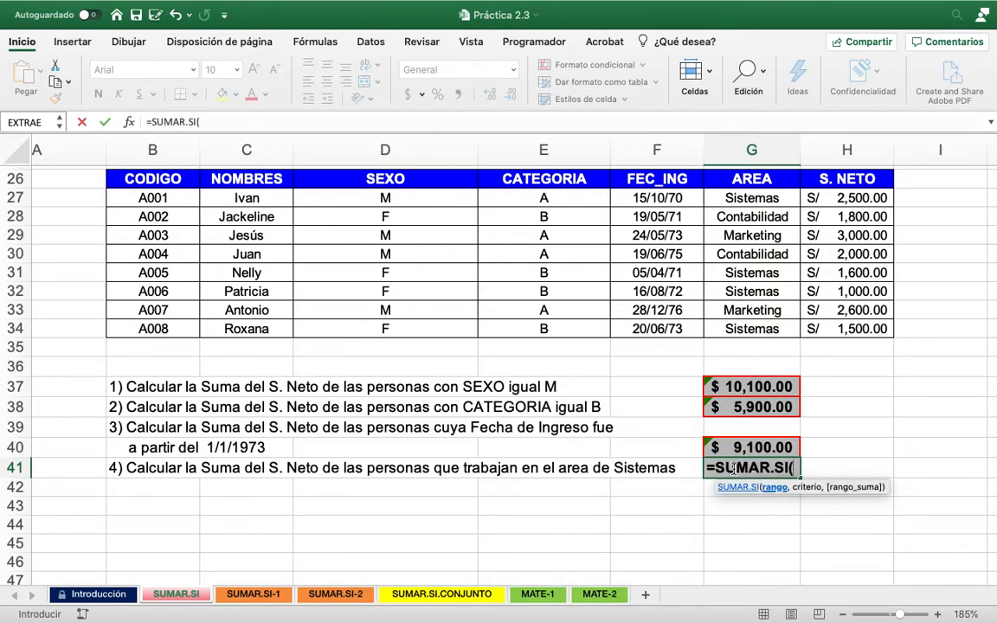
{"action": "left_click_drag", "start_coordinate": [745, 199], "coordinate": [766, 329]}
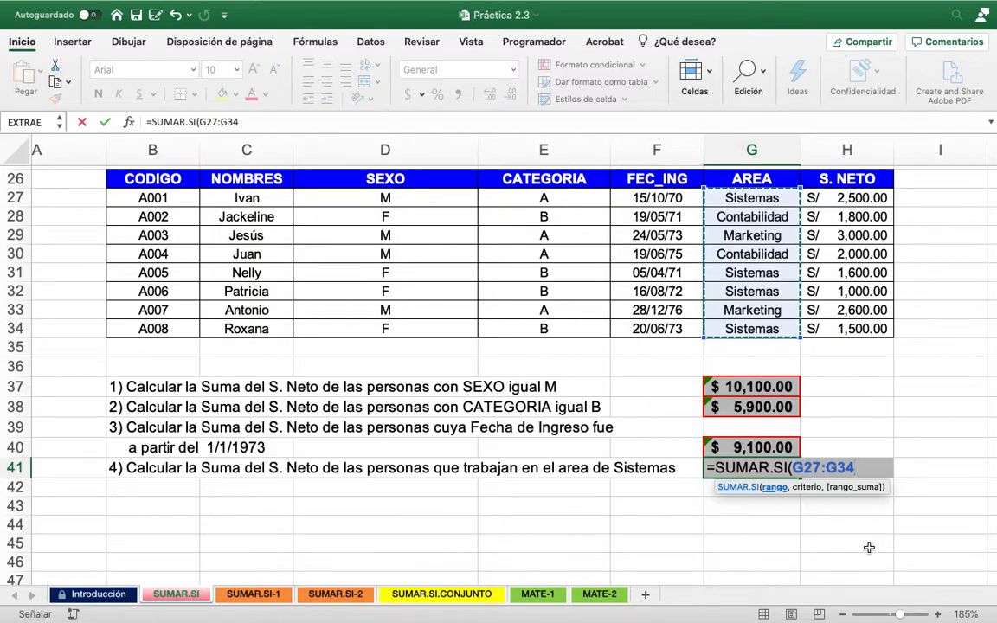
{"action": "type", "text": ",\""}
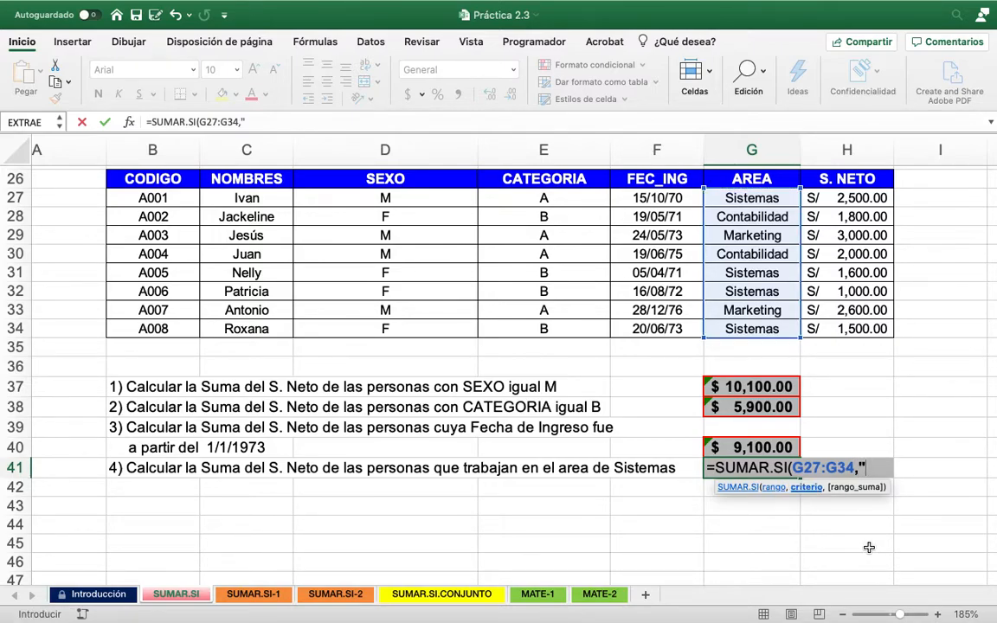
{"action": "type", "text": "Sistemas\""}
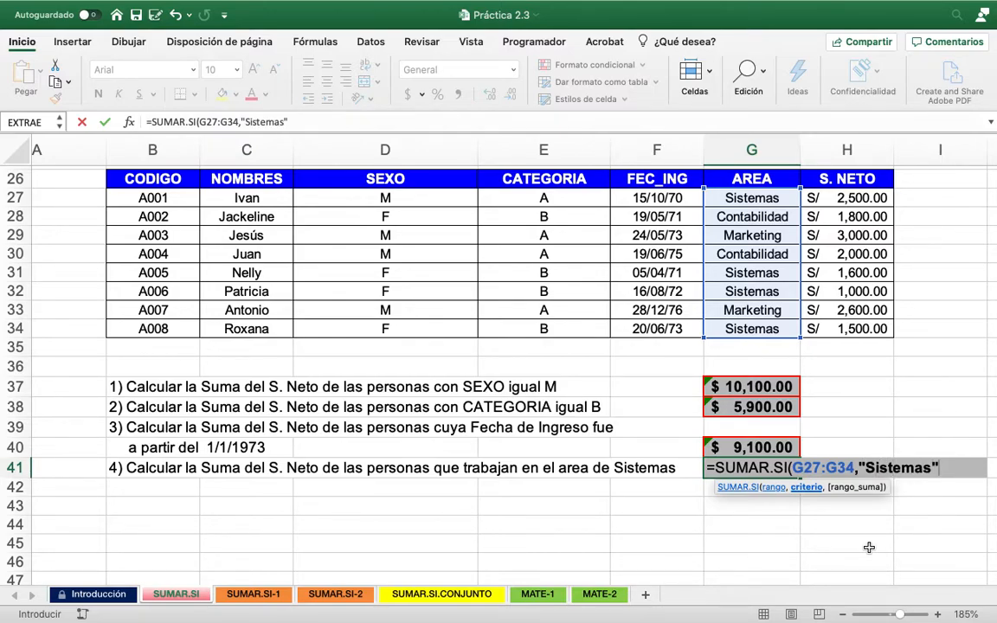
{"action": "type", "text": ","}
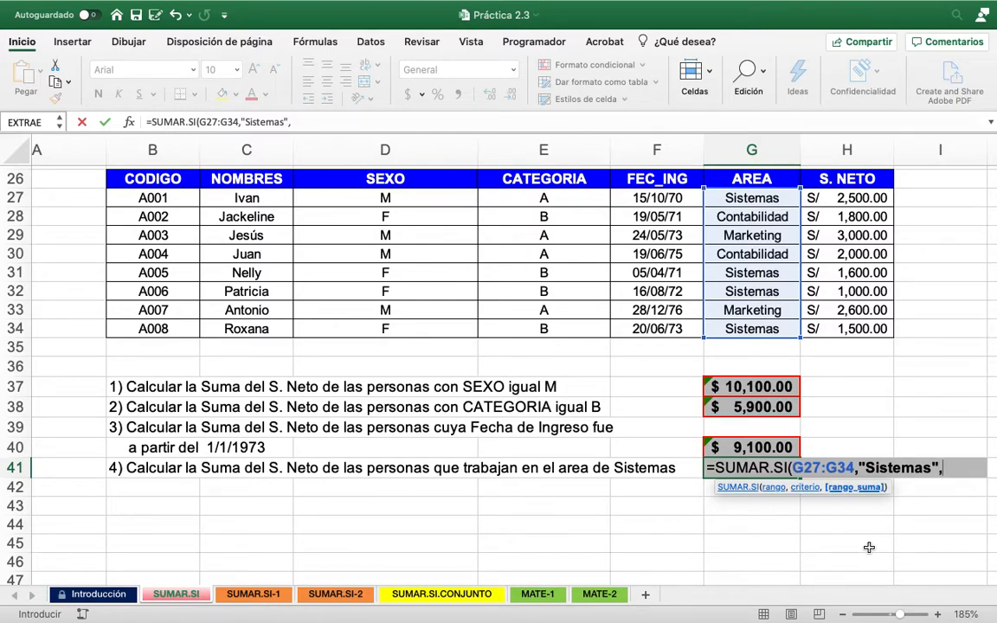
{"action": "left_click_drag", "start_coordinate": [853, 198], "coordinate": [865, 325]}
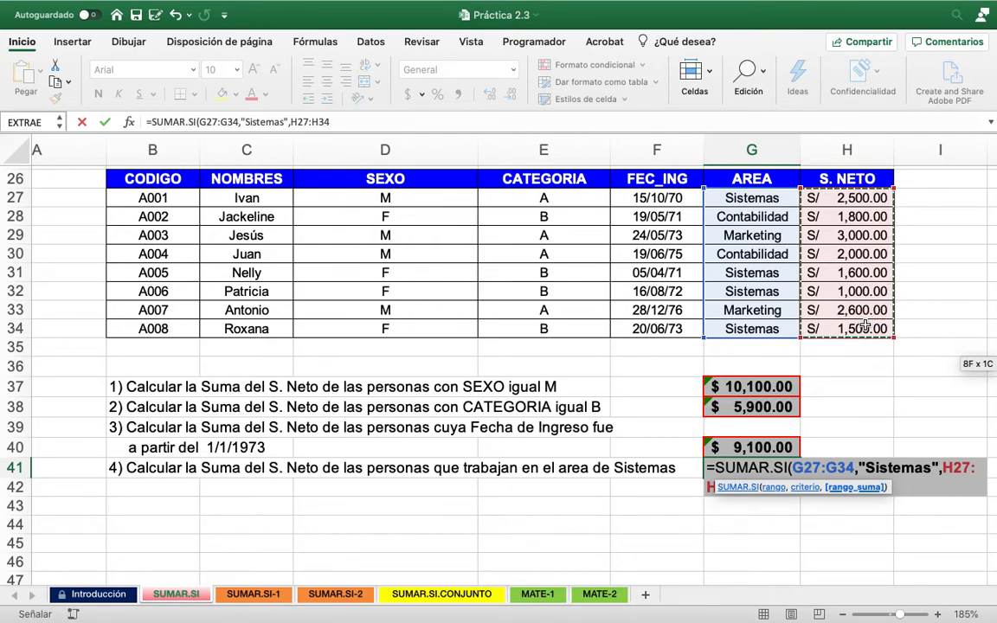
{"action": "type", "text": ")"}
{"action": "key", "text": "Return"}
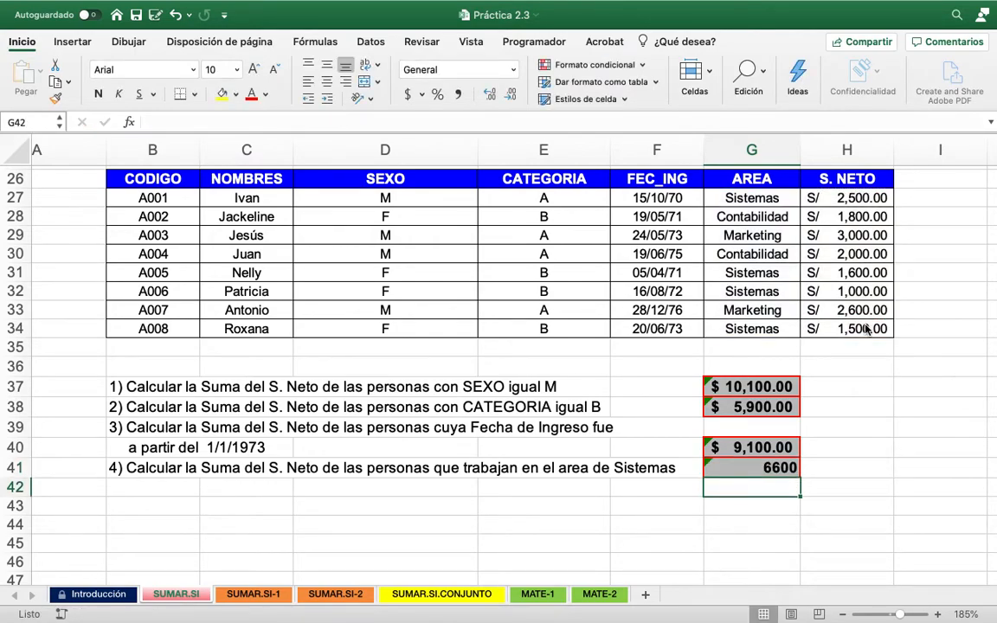
Apply the Contabilidad number format to the Sistemas area sum in cell G41
{"action": "left_click", "coordinate": [779, 468]}
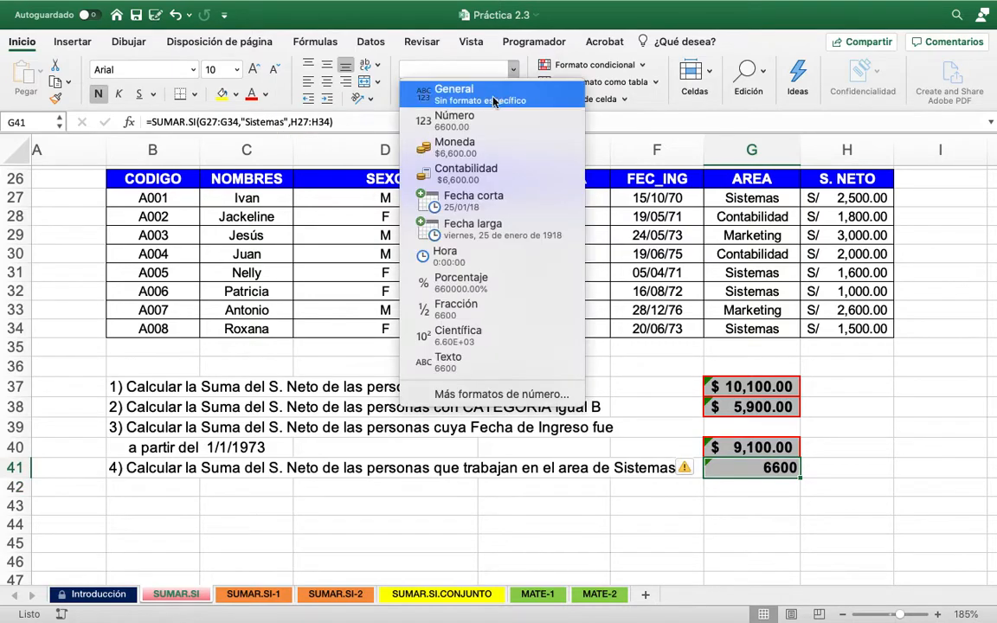
{"action": "left_click", "coordinate": [474, 169]}
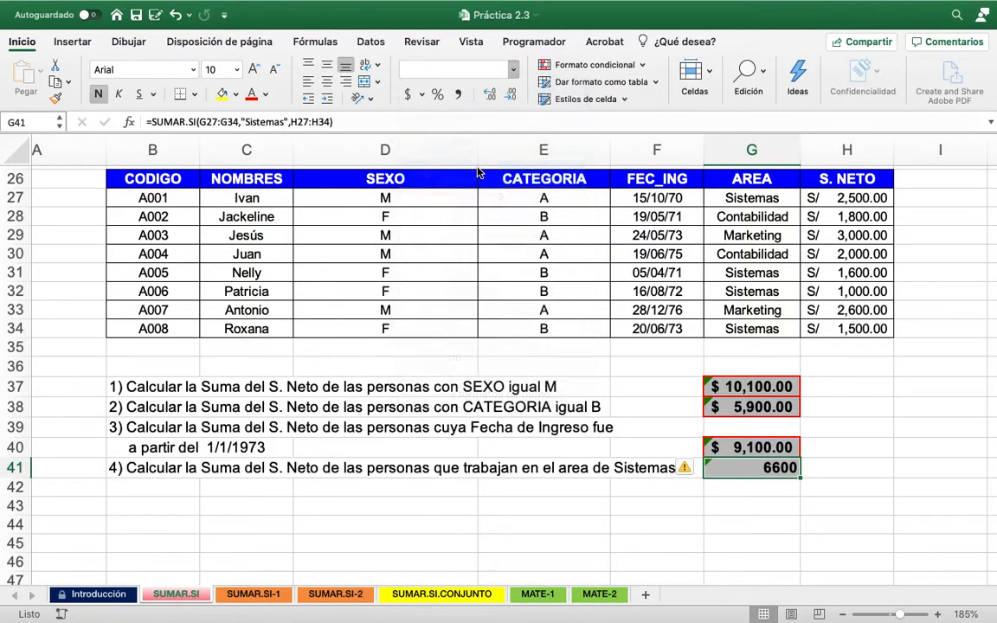
{"action": "left_click", "coordinate": [600, 499]}
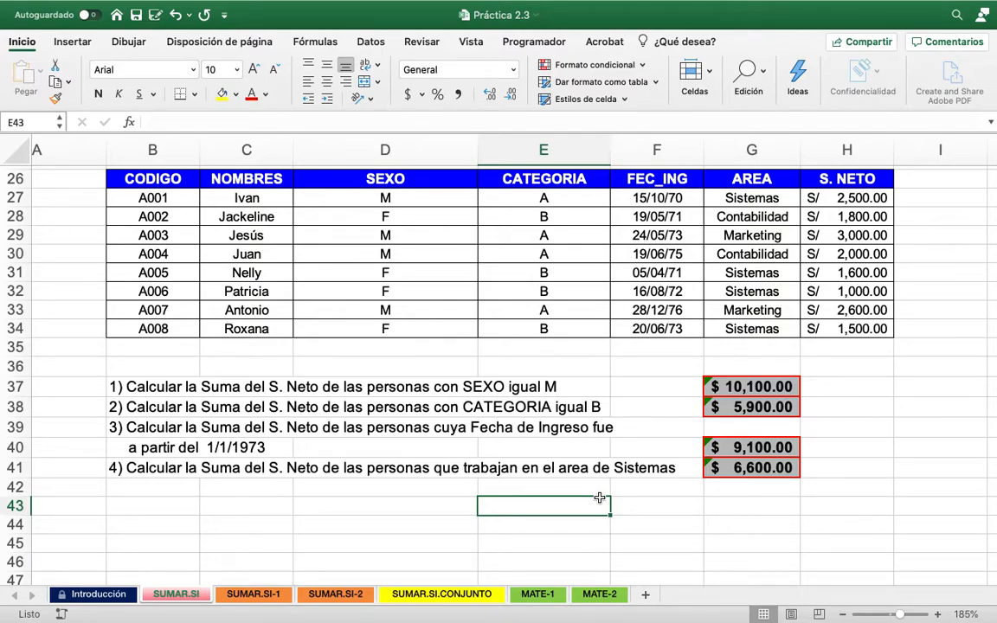
On the SUMAR.SI-1 sheet, center the Cantidad values in D4:D20 horizontally
{"action": "left_click", "coordinate": [255, 595]}
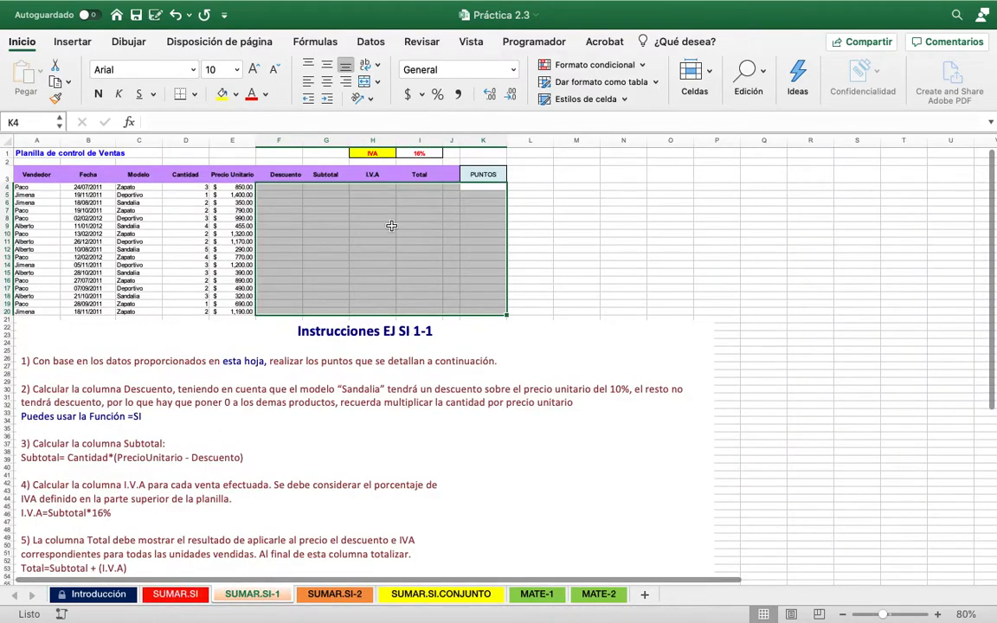
{"action": "left_click", "coordinate": [363, 210]}
{"action": "scroll", "coordinate": [342, 232], "scroll_direction": "up", "scroll_amount": 5}
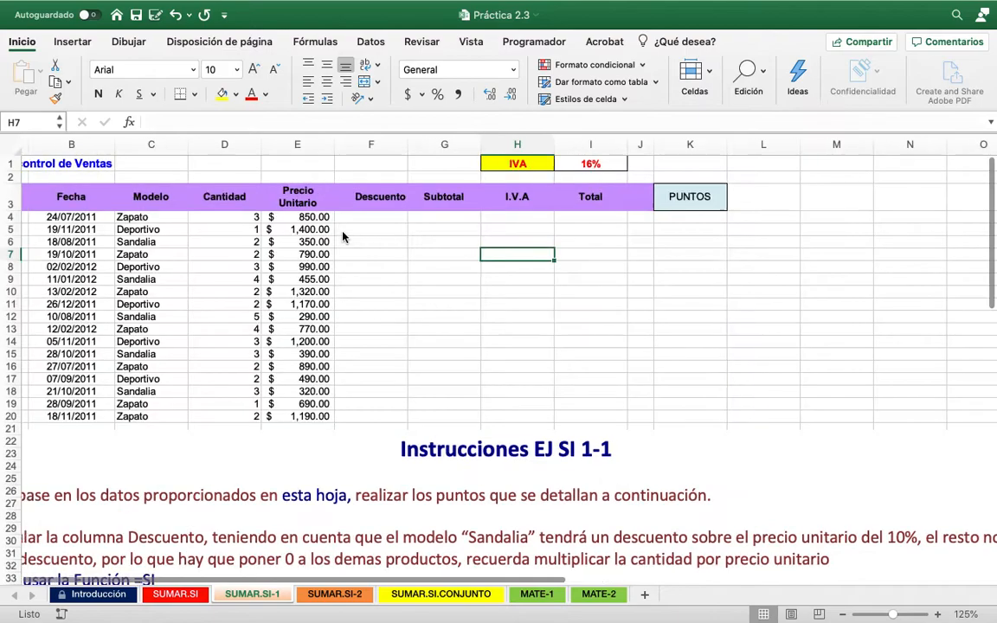
{"action": "scroll", "coordinate": [342, 236], "scroll_direction": "left", "scroll_amount": 3}
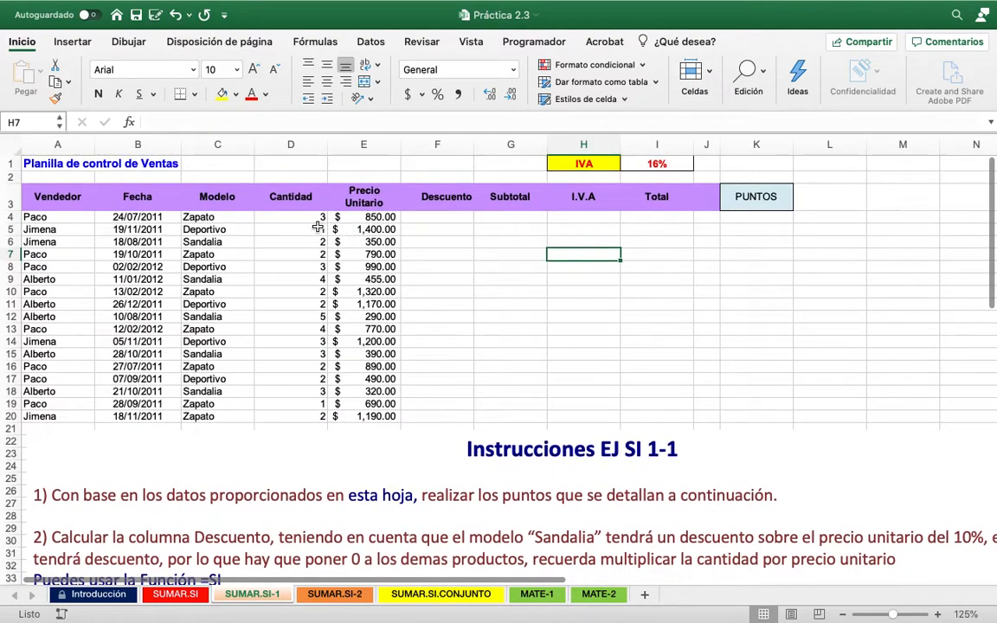
{"action": "left_click", "coordinate": [308, 218]}
{"action": "left_click_drag", "start_coordinate": [308, 217], "coordinate": [303, 415]}
{"action": "left_click", "coordinate": [328, 80]}
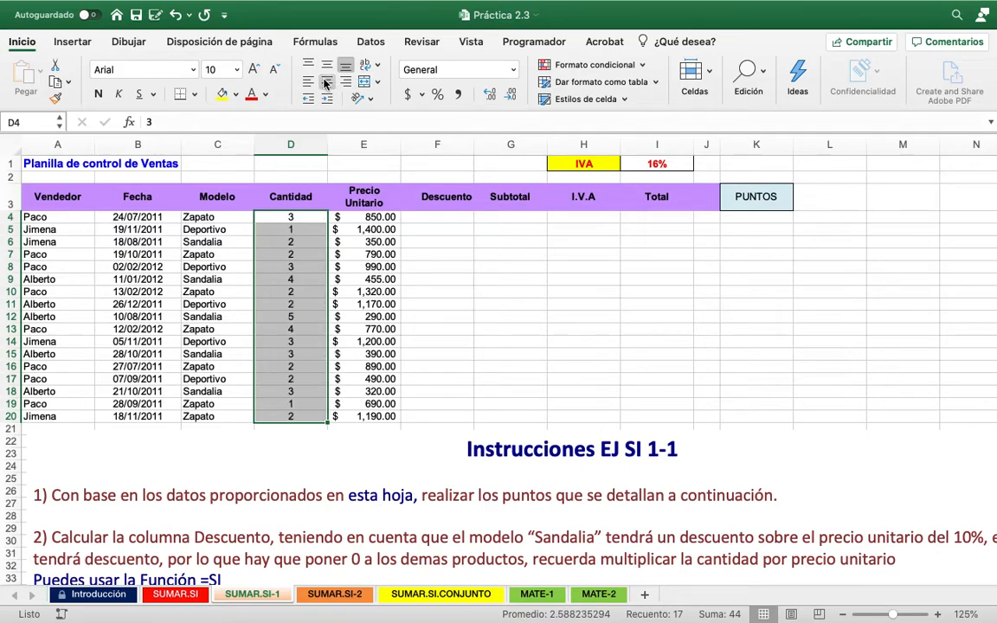
{"action": "left_click", "coordinate": [453, 256]}
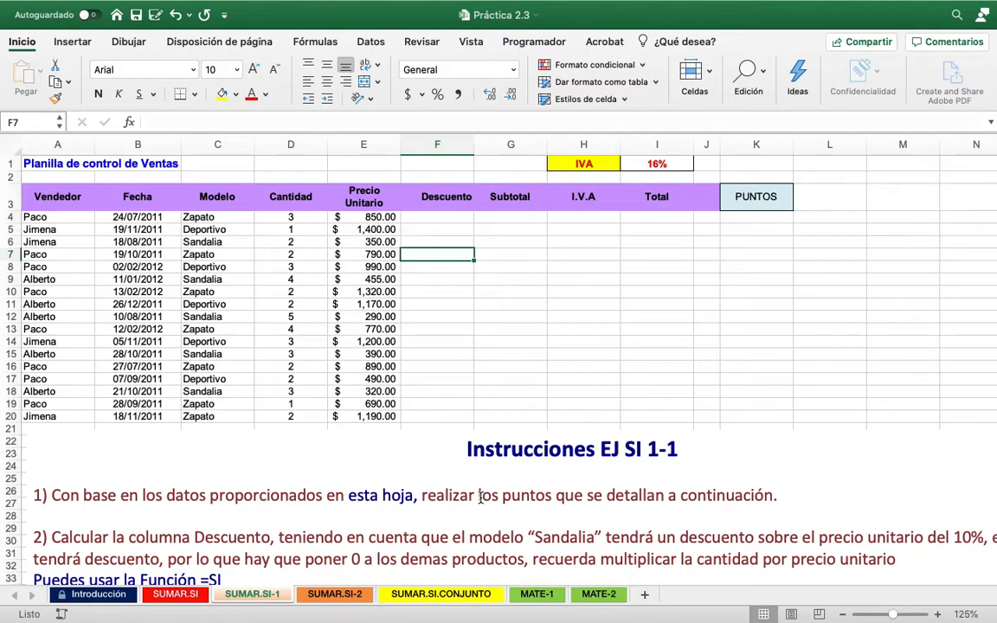
Read the EJ SI 1-1 instructions below the sales table on how to calculate the Descuento and Subtotal columns
{"action": "scroll", "coordinate": [480, 498], "scroll_direction": "down", "scroll_amount": 1}
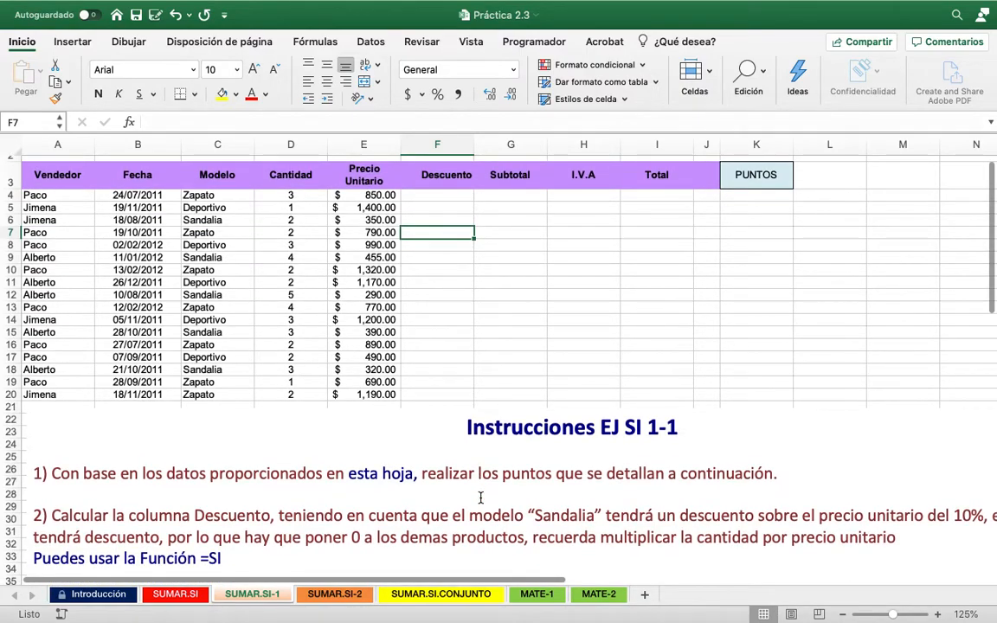
{"action": "scroll", "coordinate": [480, 498], "scroll_direction": "down", "scroll_amount": 1}
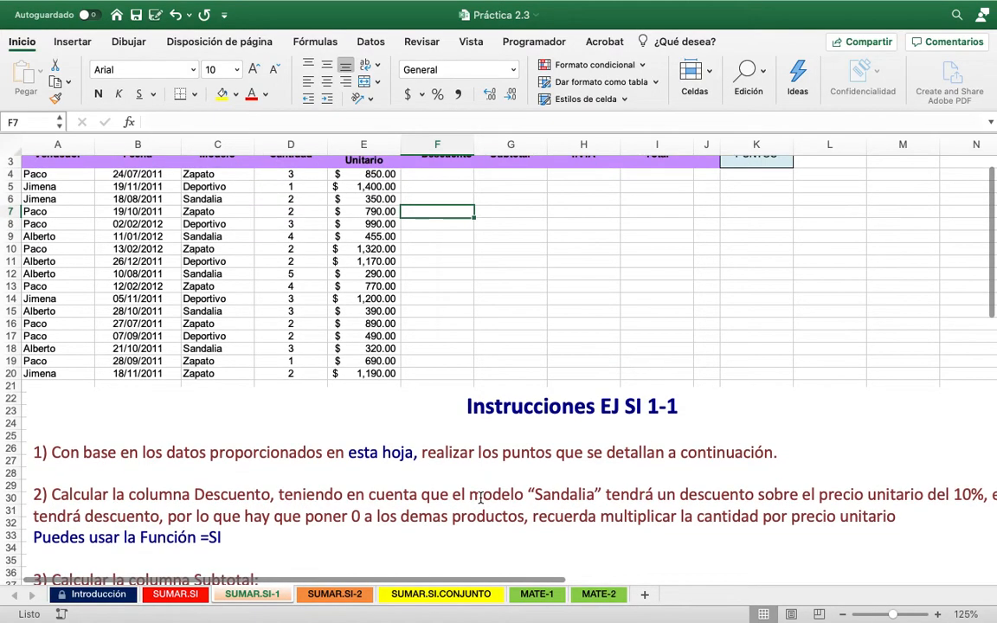
{"action": "scroll", "coordinate": [481, 497], "scroll_direction": "down", "scroll_amount": 1}
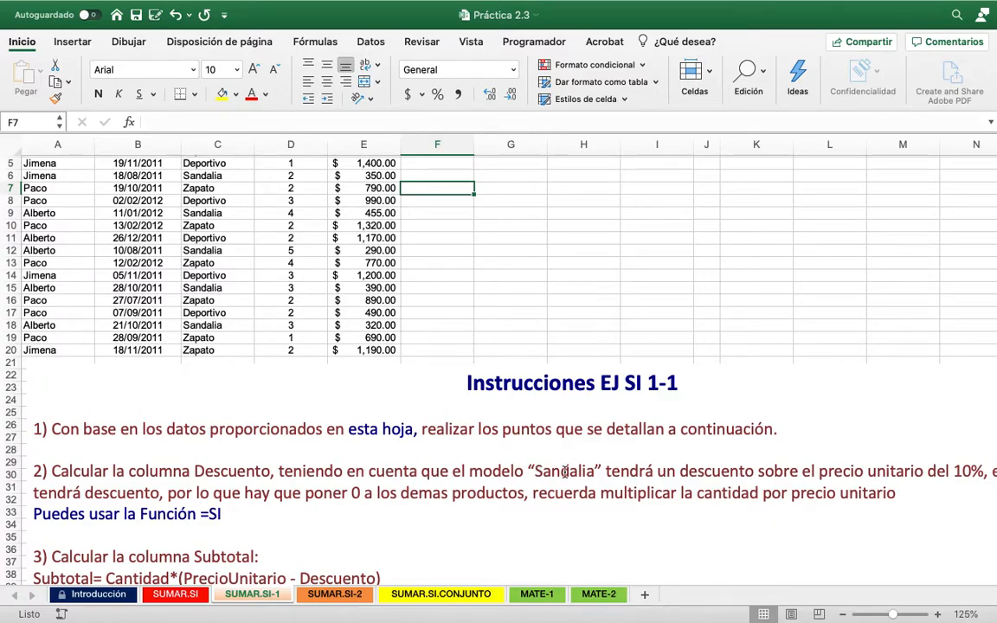
{"action": "scroll", "coordinate": [684, 482], "scroll_direction": "right", "scroll_amount": 1}
{"action": "scroll", "coordinate": [686, 481], "scroll_direction": "right", "scroll_amount": 3}
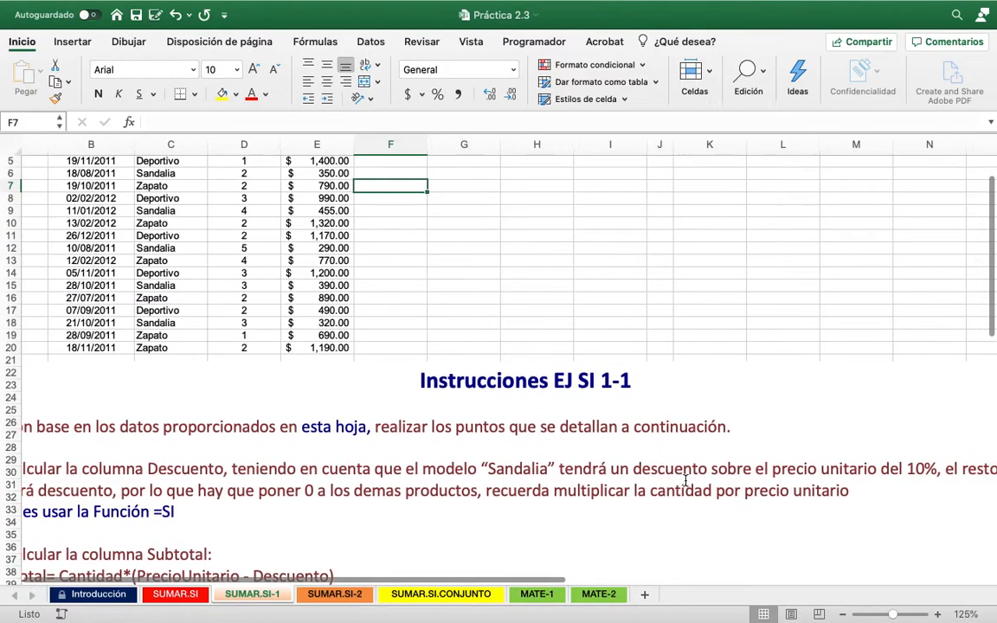
{"action": "scroll", "coordinate": [685, 482], "scroll_direction": "down", "scroll_amount": 1}
{"action": "scroll", "coordinate": [686, 482], "scroll_direction": "left", "scroll_amount": 3}
{"action": "scroll", "coordinate": [685, 482], "scroll_direction": "down", "scroll_amount": 2}
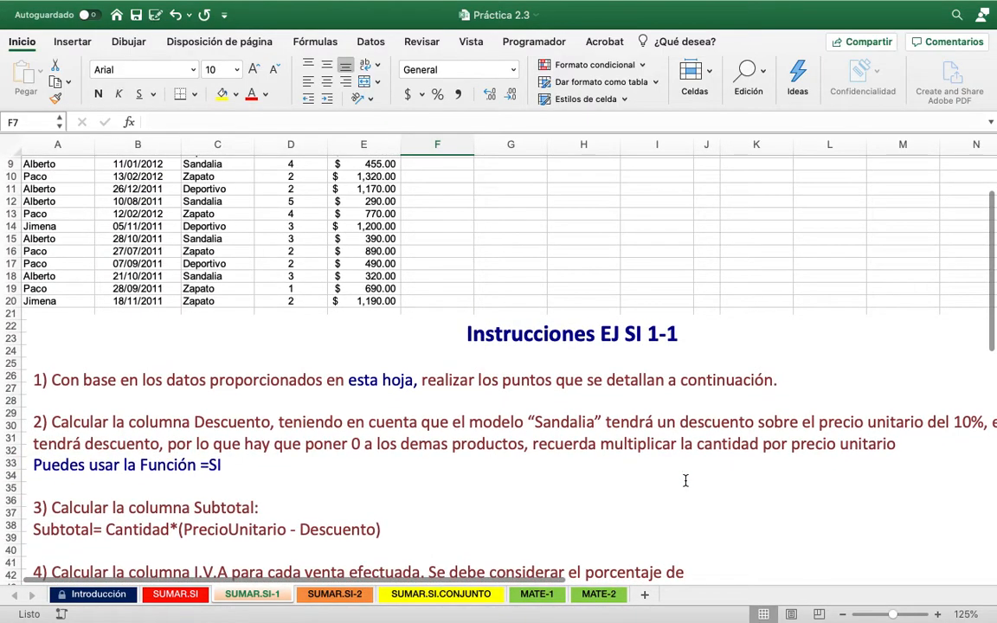
{"action": "scroll", "coordinate": [685, 482], "scroll_direction": "up", "scroll_amount": 1}
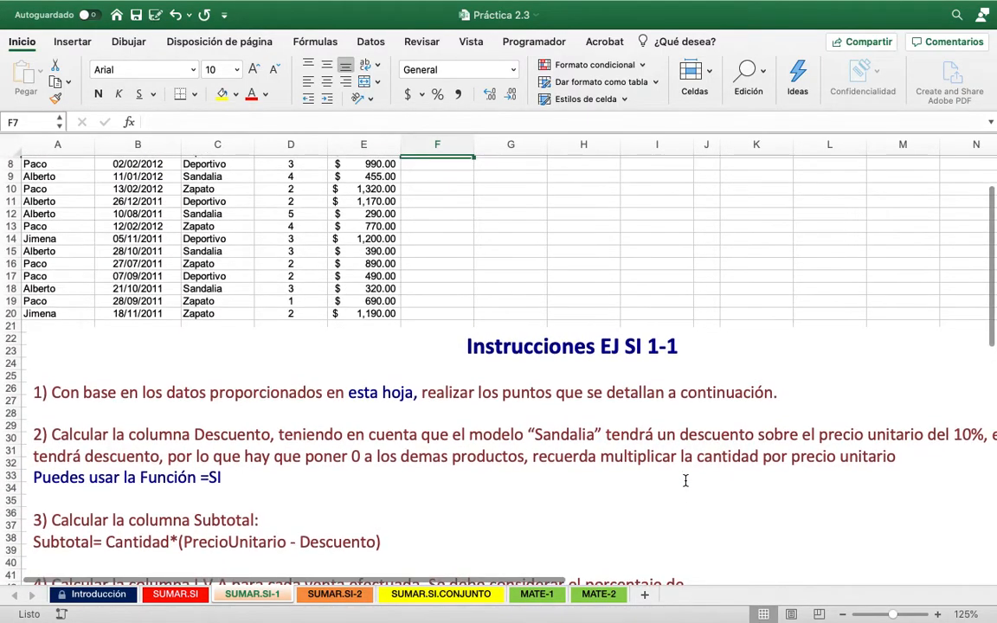
{"action": "scroll", "coordinate": [686, 481], "scroll_direction": "up", "scroll_amount": 1}
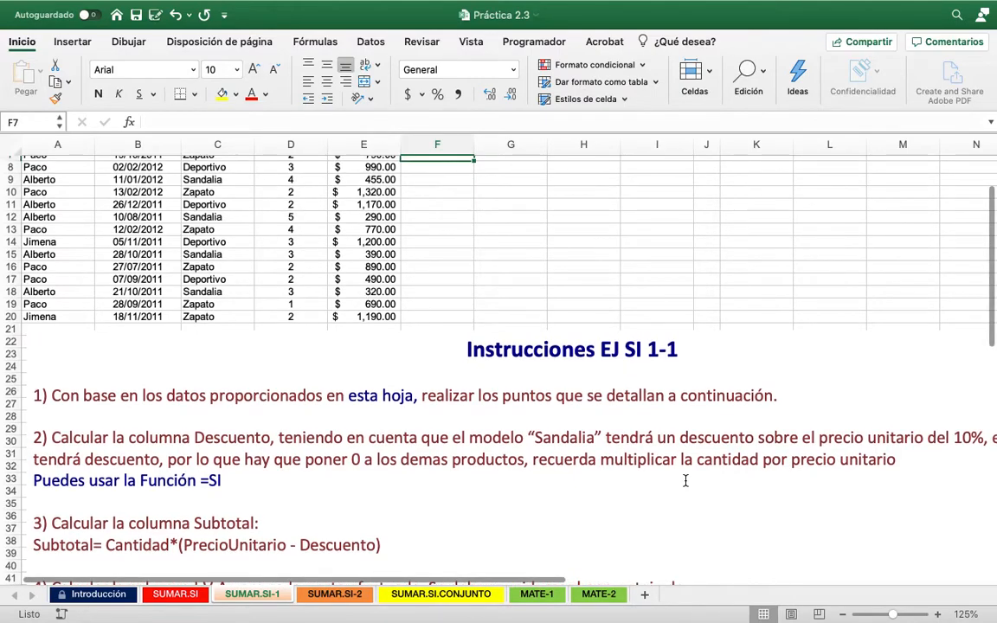
{"action": "scroll", "coordinate": [686, 481], "scroll_direction": "up", "scroll_amount": 1}
{"action": "scroll", "coordinate": [686, 482], "scroll_direction": "down", "scroll_amount": 1}
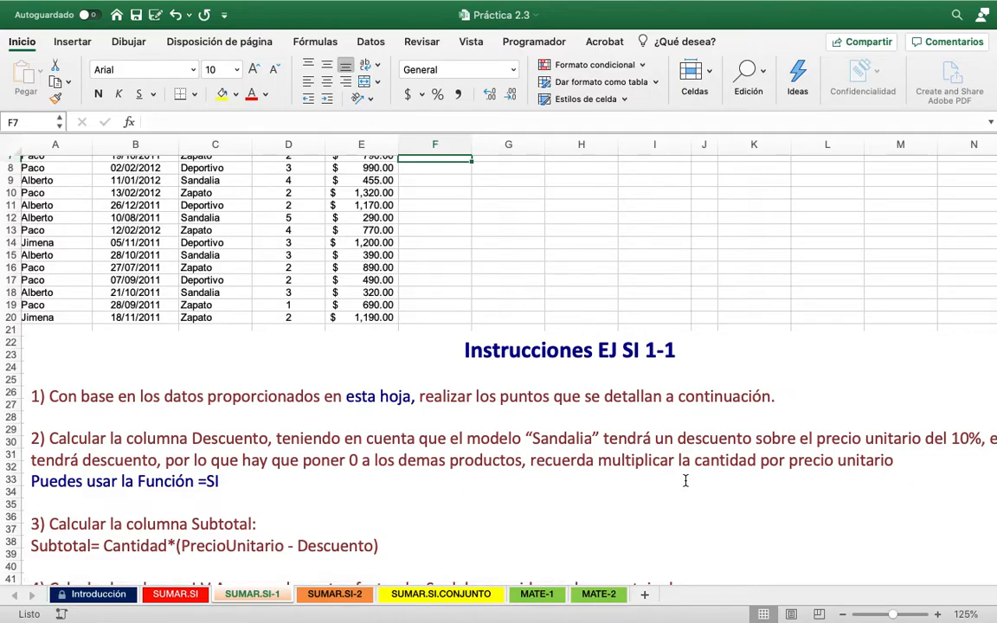
{"action": "scroll", "coordinate": [685, 481], "scroll_direction": "up", "scroll_amount": 1}
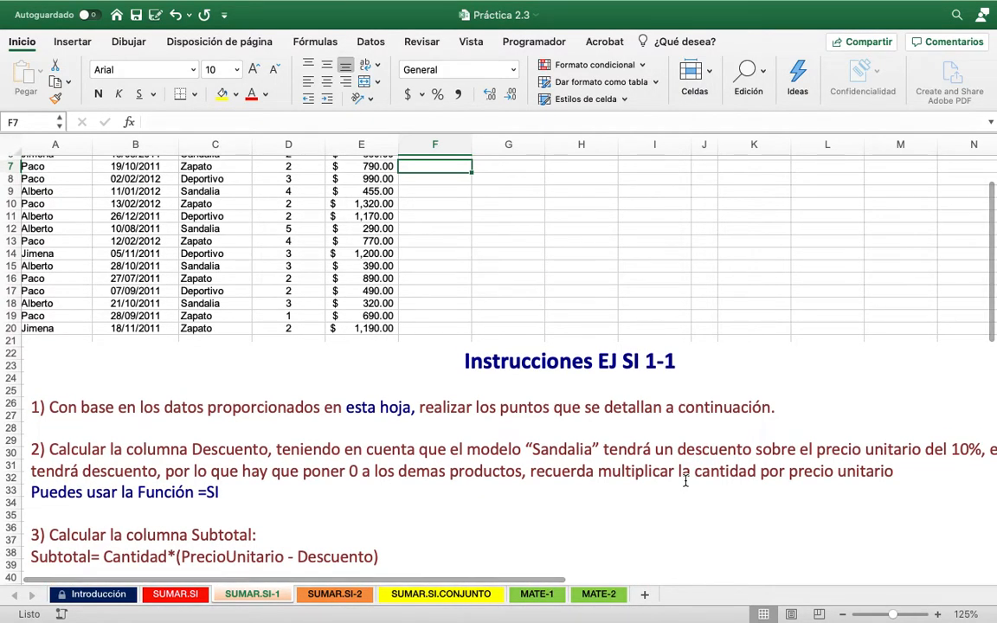
{"action": "scroll", "coordinate": [686, 482], "scroll_direction": "up", "scroll_amount": 5}
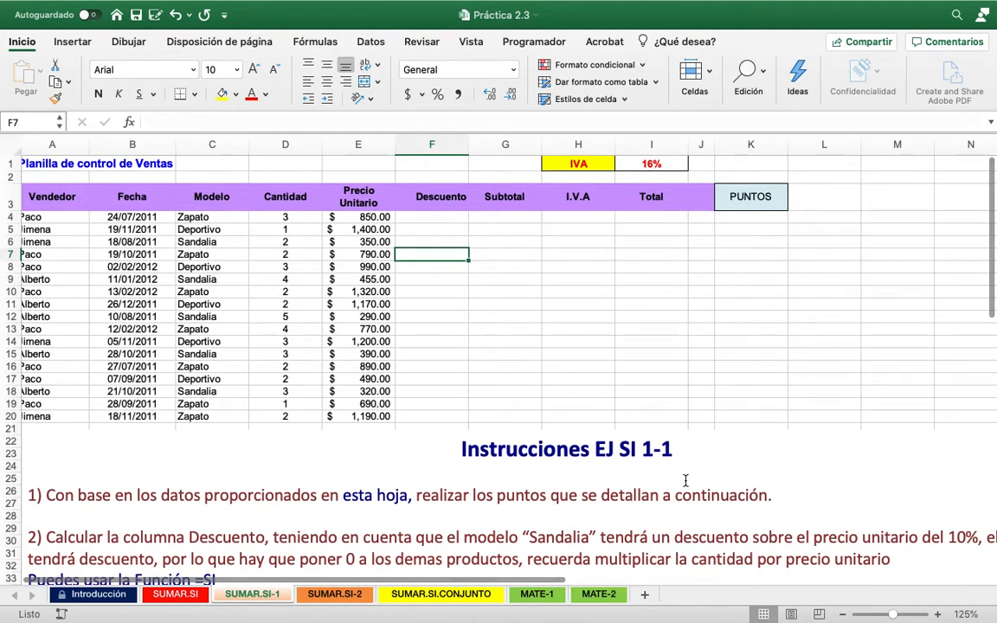
{"action": "scroll", "coordinate": [685, 481], "scroll_direction": "down", "scroll_amount": 1}
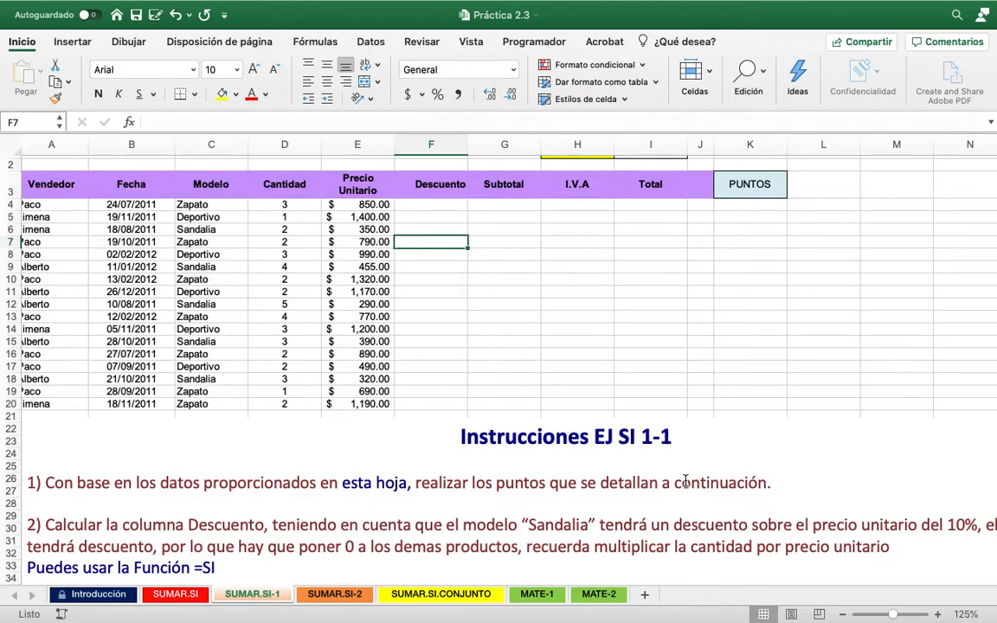
{"action": "scroll", "coordinate": [686, 482], "scroll_direction": "down", "scroll_amount": 5}
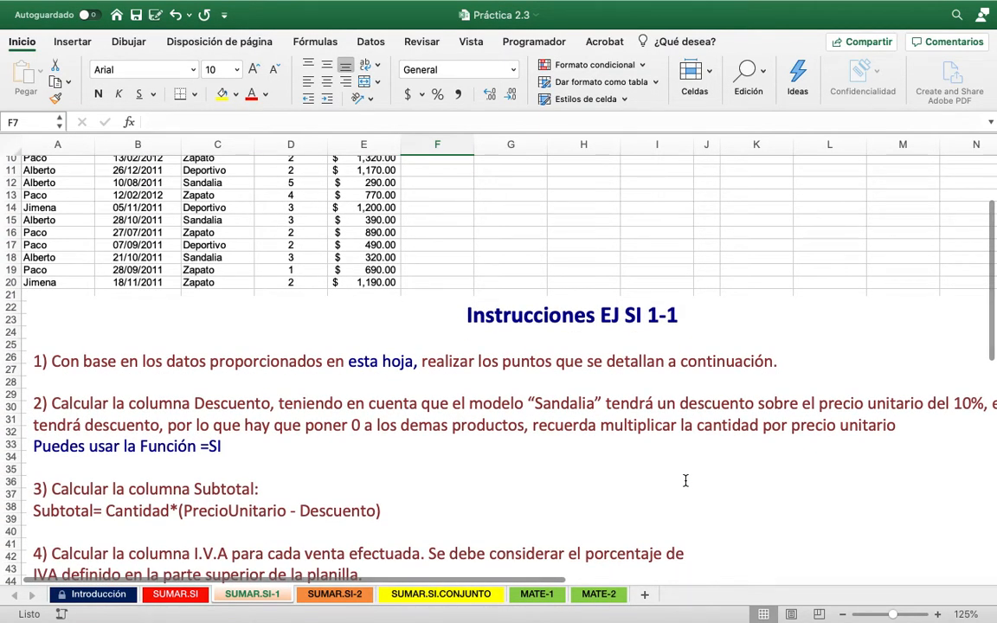
Select the first Descuento cell, F4, and recheck the Descuento instruction below the sales table
{"action": "scroll", "coordinate": [685, 481], "scroll_direction": "up", "scroll_amount": 5}
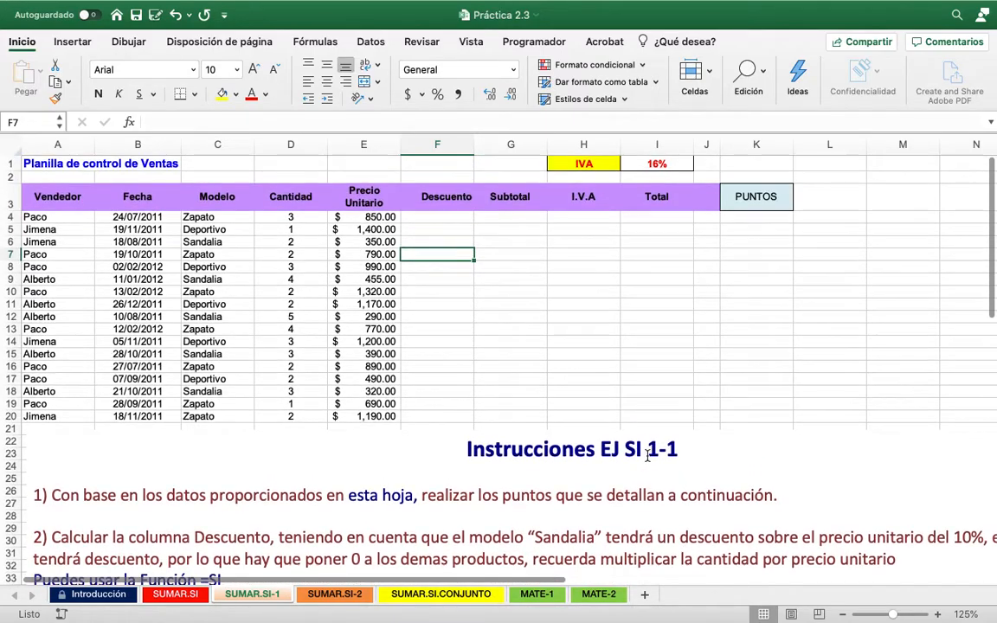
{"action": "scroll", "coordinate": [500, 277], "scroll_direction": "up", "scroll_amount": 5}
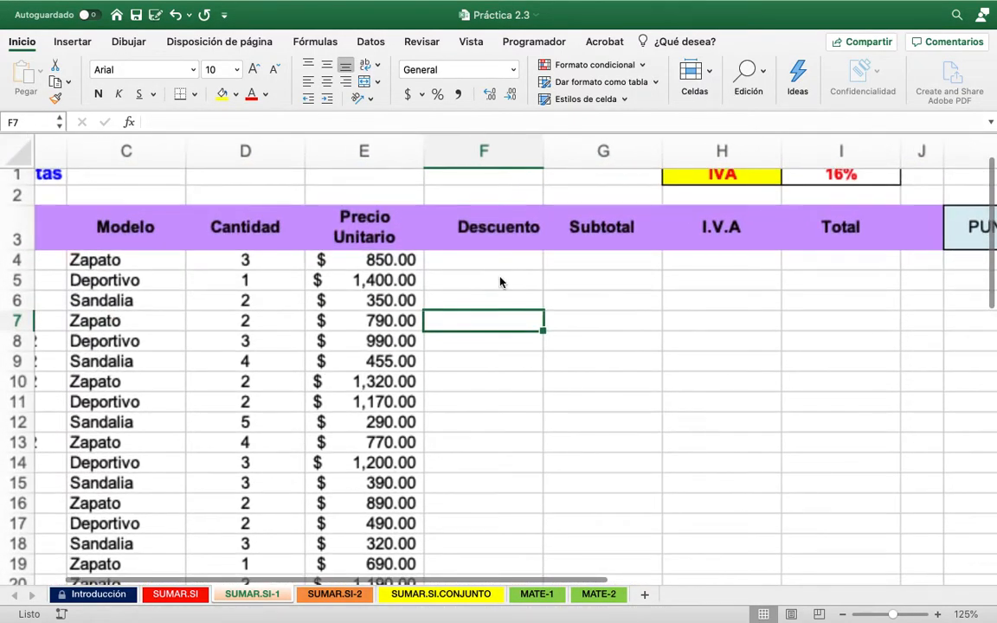
{"action": "left_click", "coordinate": [579, 268]}
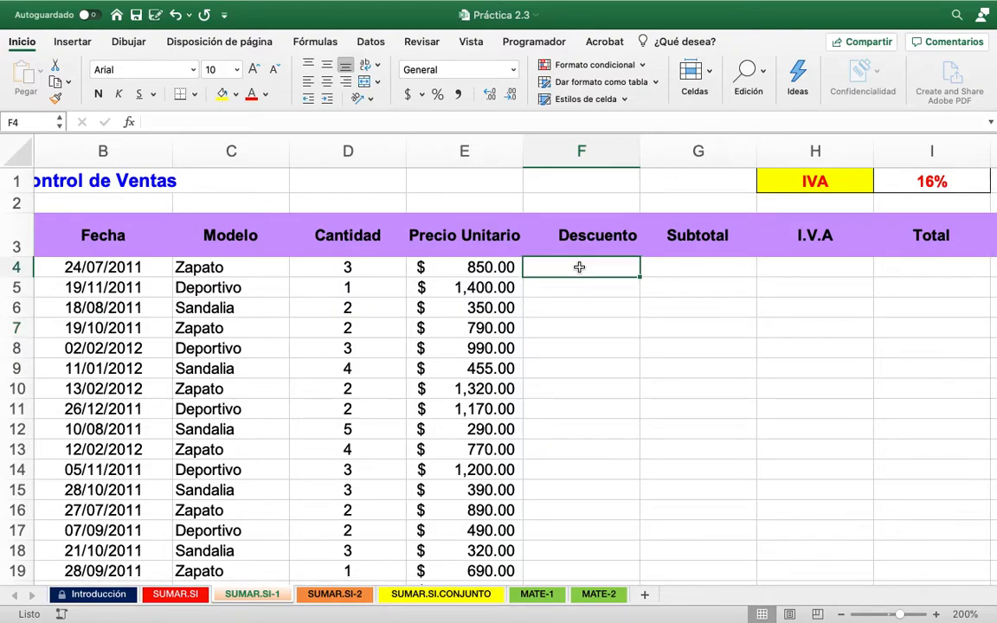
{"action": "type", "text": "="}
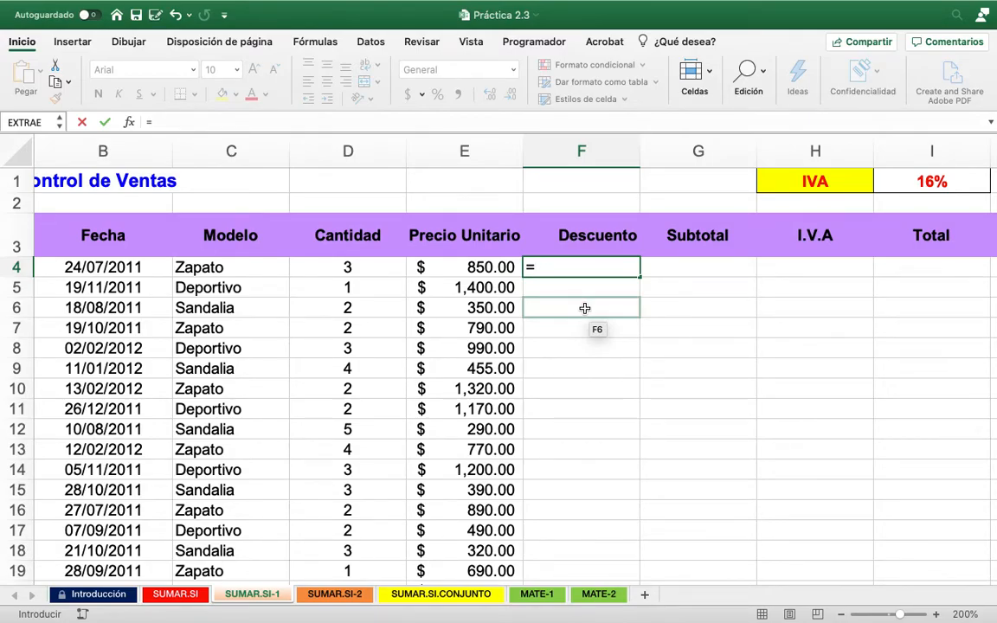
{"action": "key", "text": "Escape"}
{"action": "scroll", "coordinate": [588, 325], "scroll_direction": "down", "scroll_amount": 10}
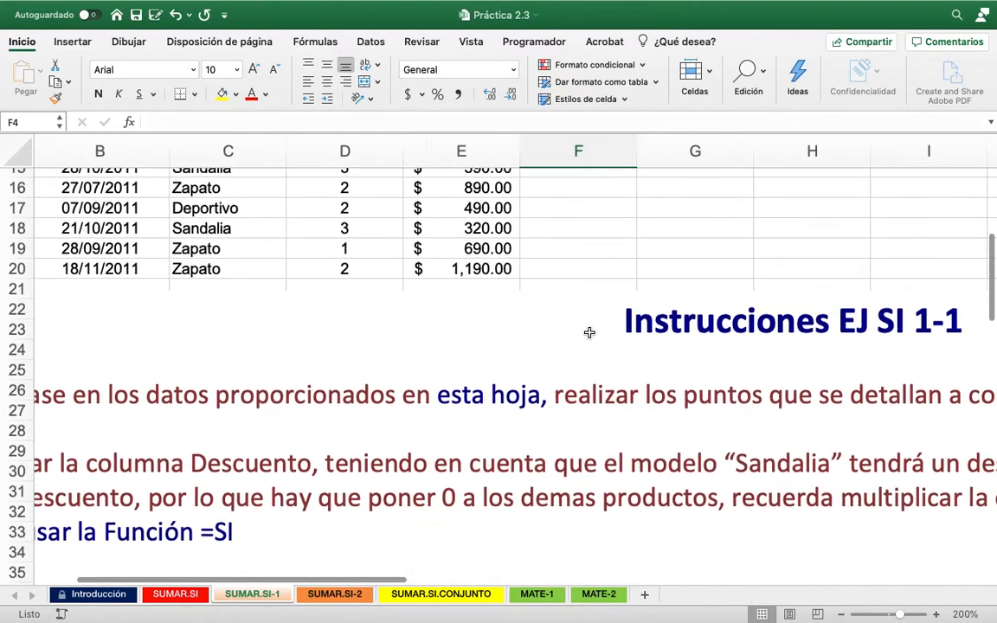
{"action": "scroll", "coordinate": [590, 332], "scroll_direction": "down", "scroll_amount": 3}
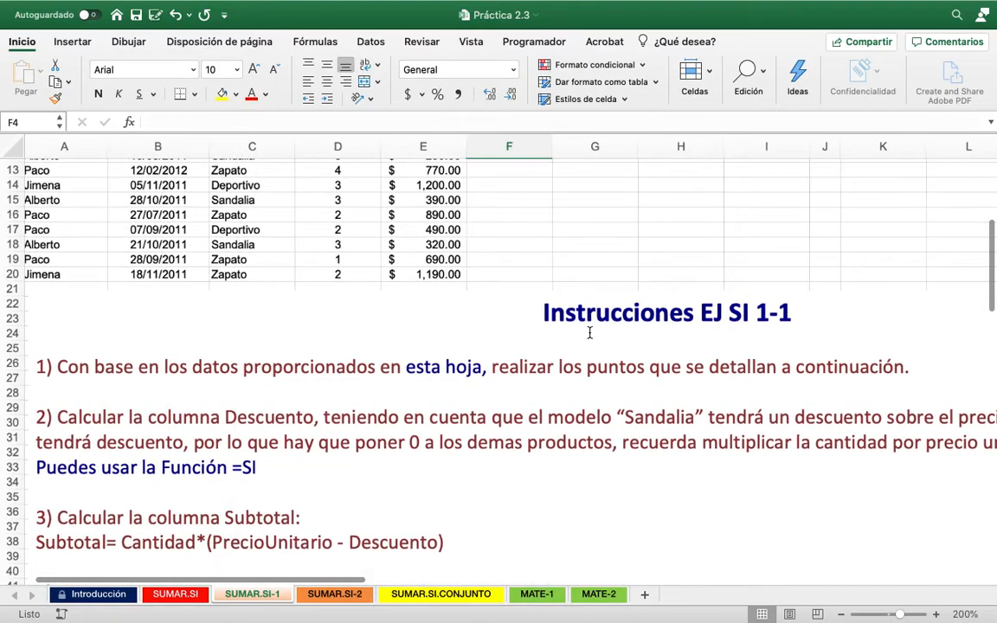
{"action": "scroll", "coordinate": [590, 332], "scroll_direction": "up", "scroll_amount": 3}
{"action": "scroll", "coordinate": [590, 333], "scroll_direction": "up", "scroll_amount": 8}
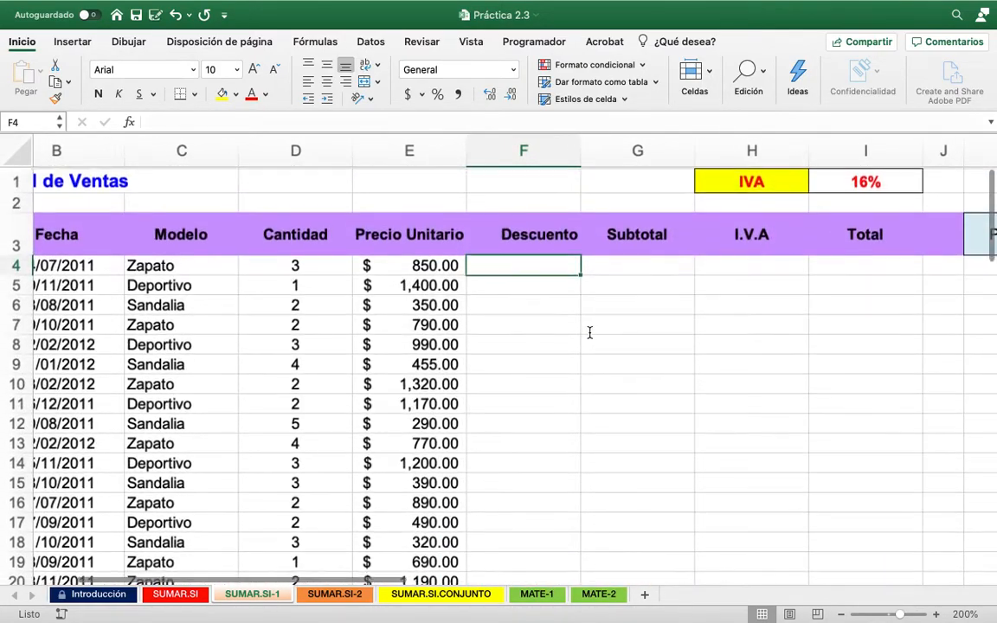
Begin an SI formula in cell F4 with the logical test C4="Sandalia"
{"action": "type", "text": "="}
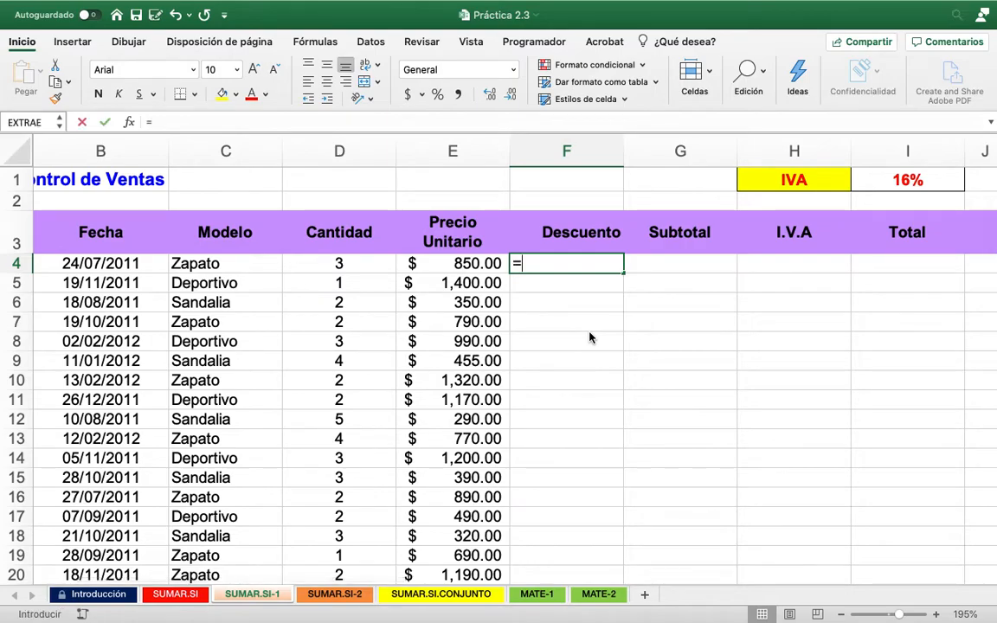
{"action": "type", "text": "SI"}
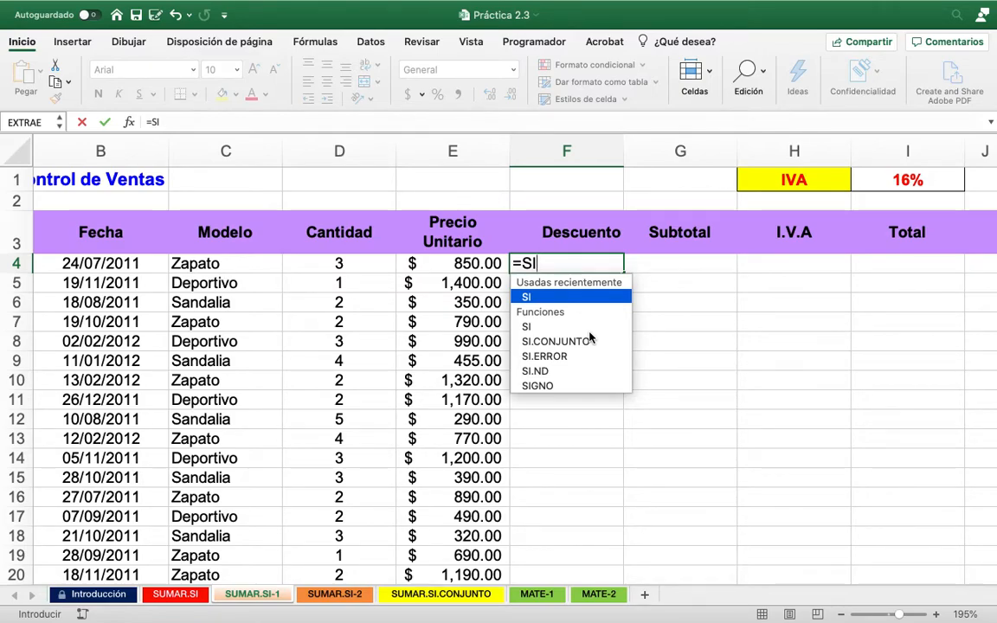
{"action": "type", "text": "("}
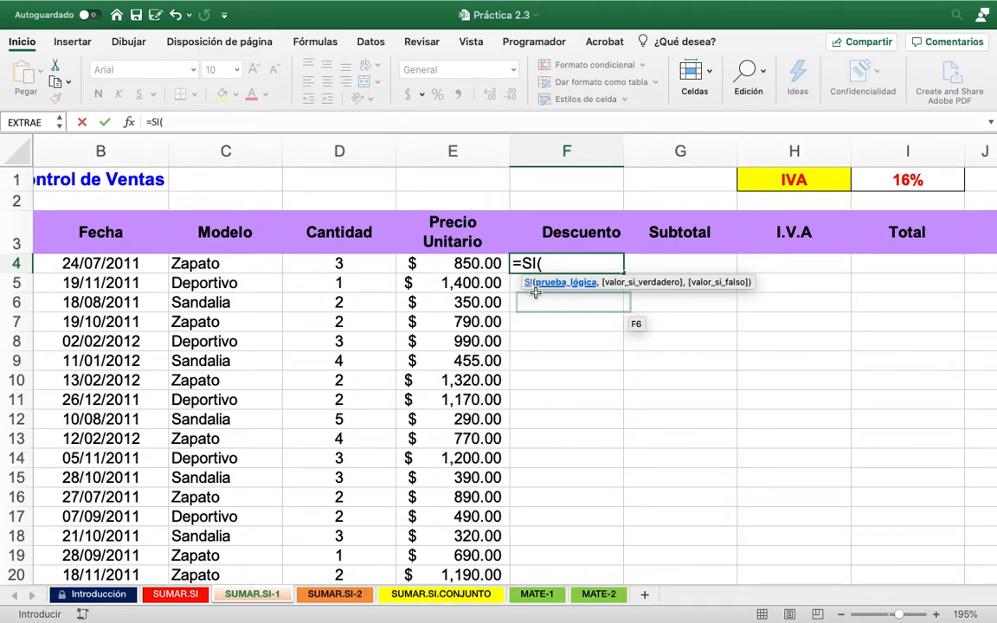
{"action": "left_click", "coordinate": [244, 269]}
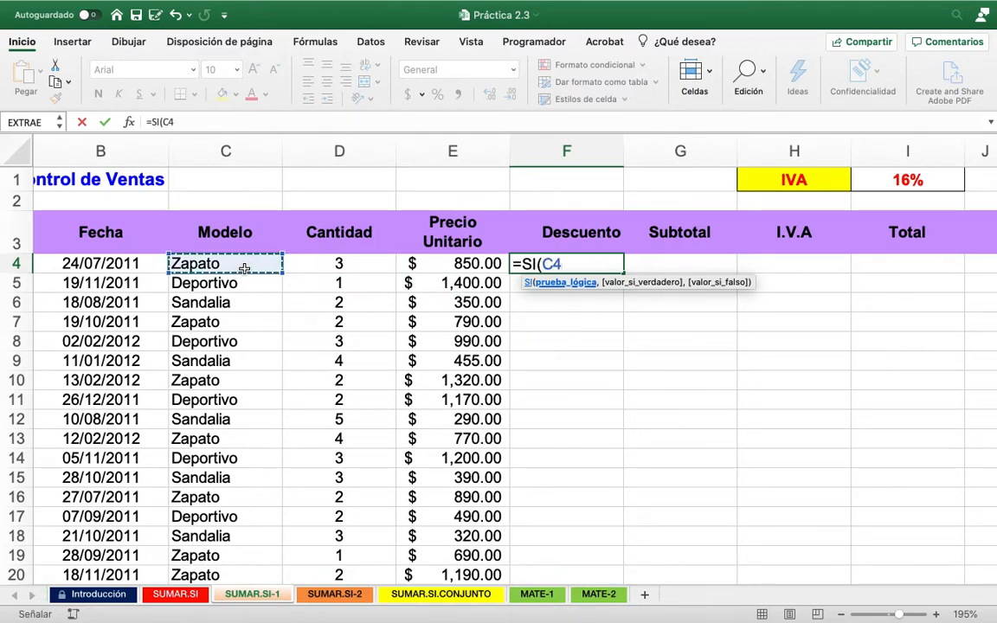
{"action": "type", "text": "=\"SANDA"}
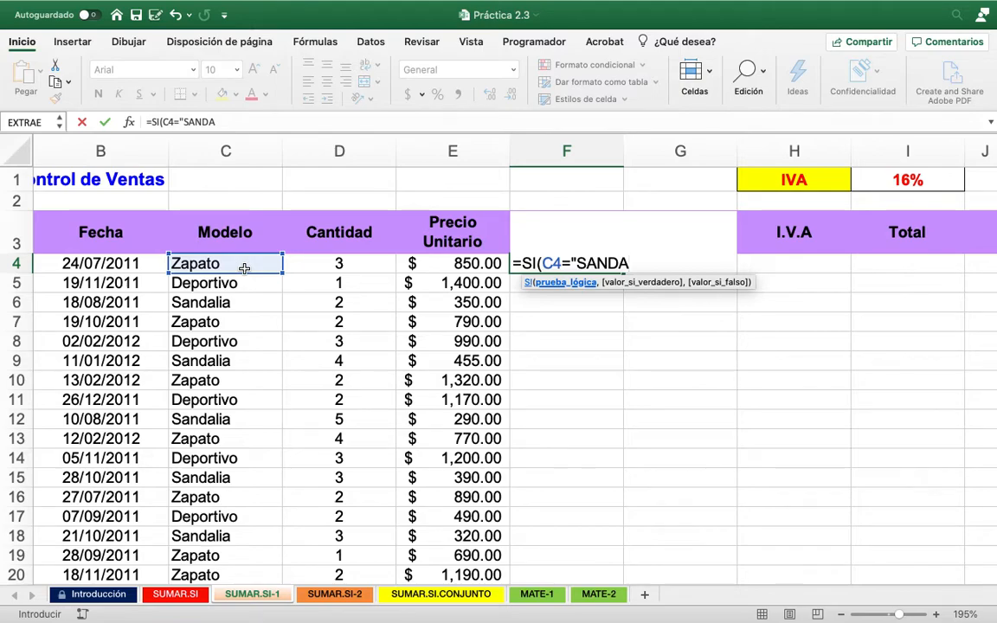
{"action": "key", "text": "BackSpace"}
{"action": "key", "text": "BackSpace"}
{"action": "key", "text": "BackSpace"}
{"action": "key", "text": "BackSpace"}
{"action": "type", "text": "andali"}
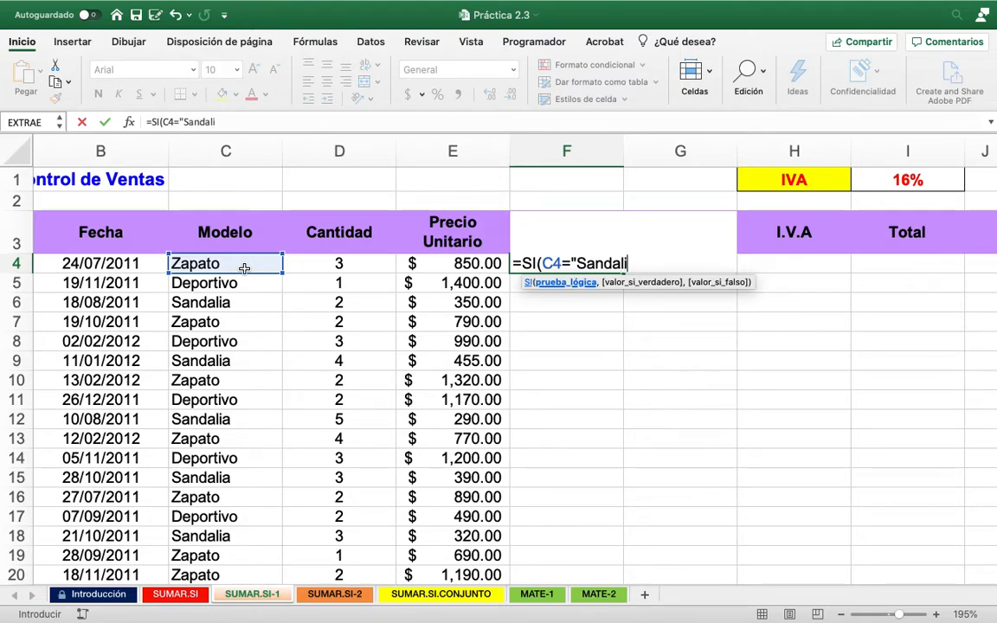
{"action": "type", "text": "a\""}
{"action": "type", "text": ","}
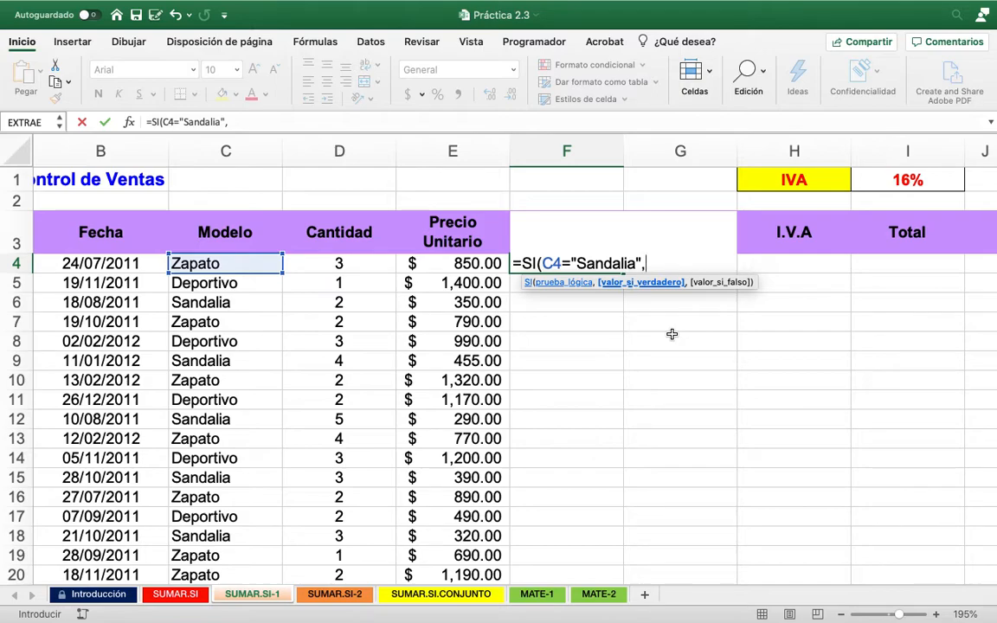
Complete the SI formula in F4 with (D4*E4) as the true value and 0 as the false value
{"action": "type", "text": "("}
{"action": "left_click", "coordinate": [358, 261]}
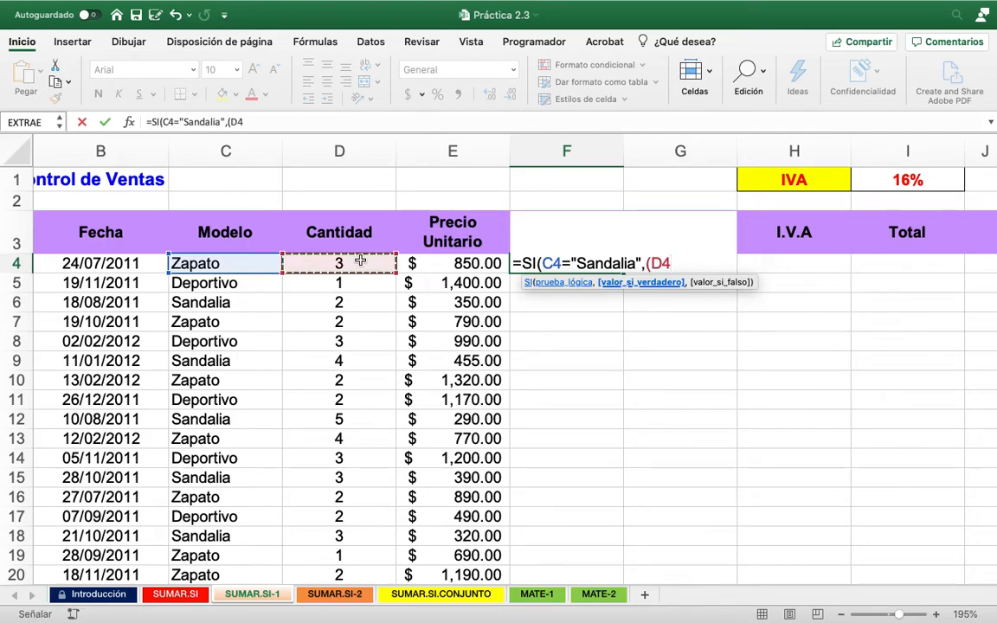
{"action": "type", "text": "*"}
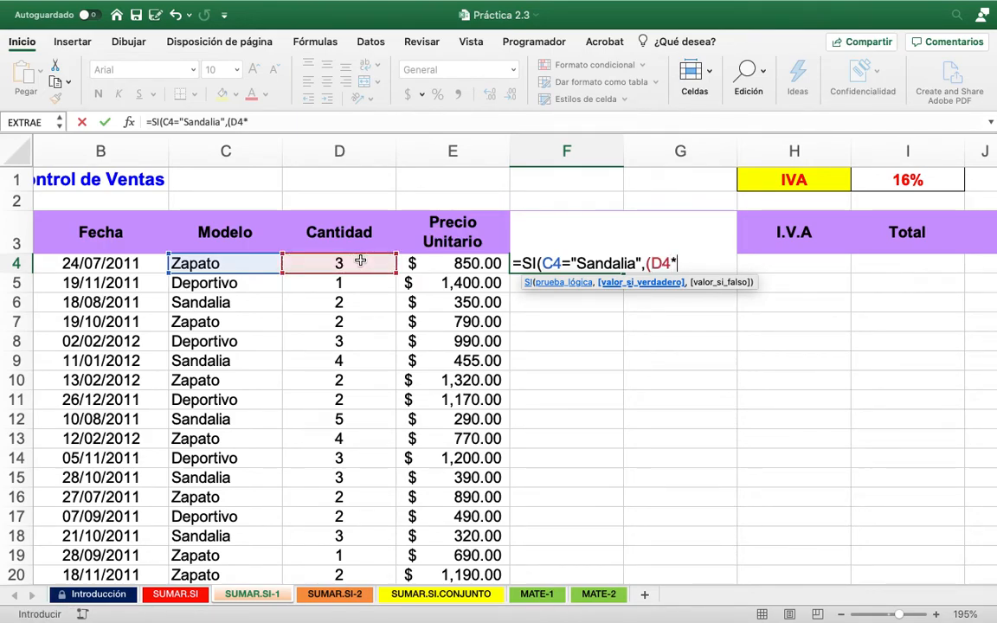
{"action": "left_click", "coordinate": [457, 264]}
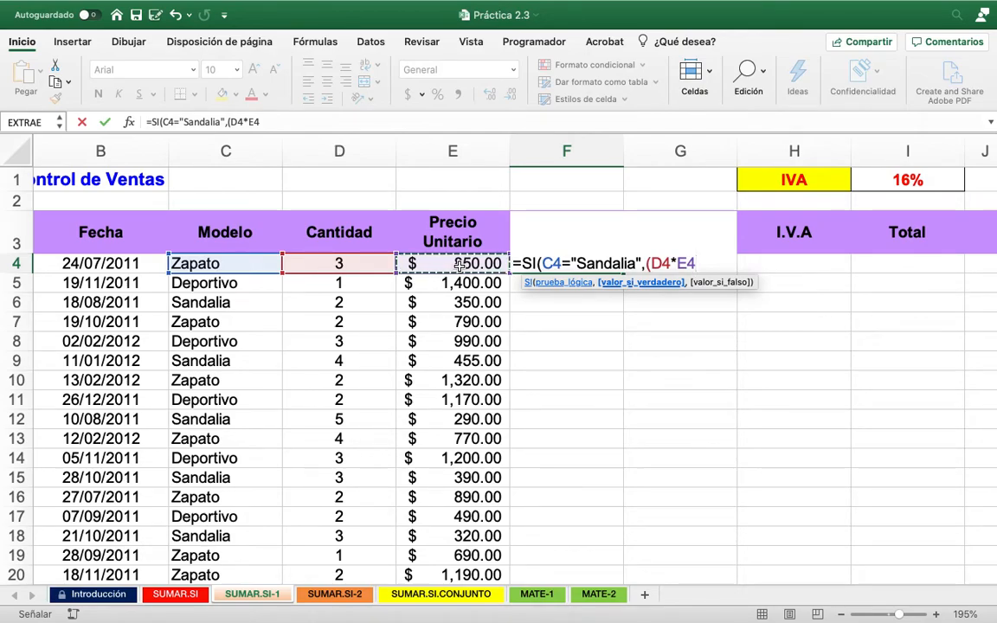
{"action": "type", "text": ")"}
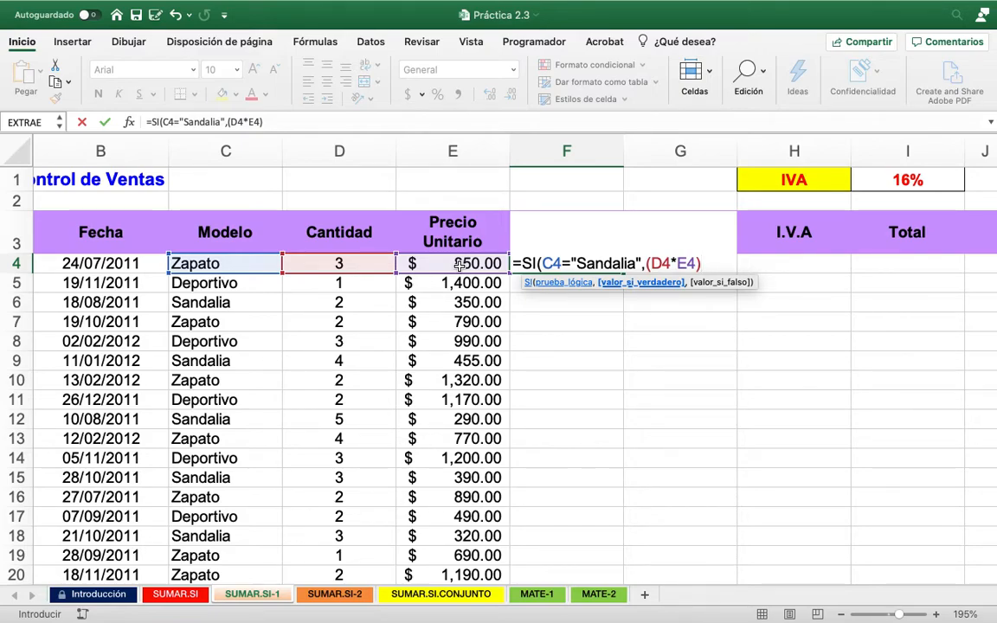
{"action": "type", "text": ","}
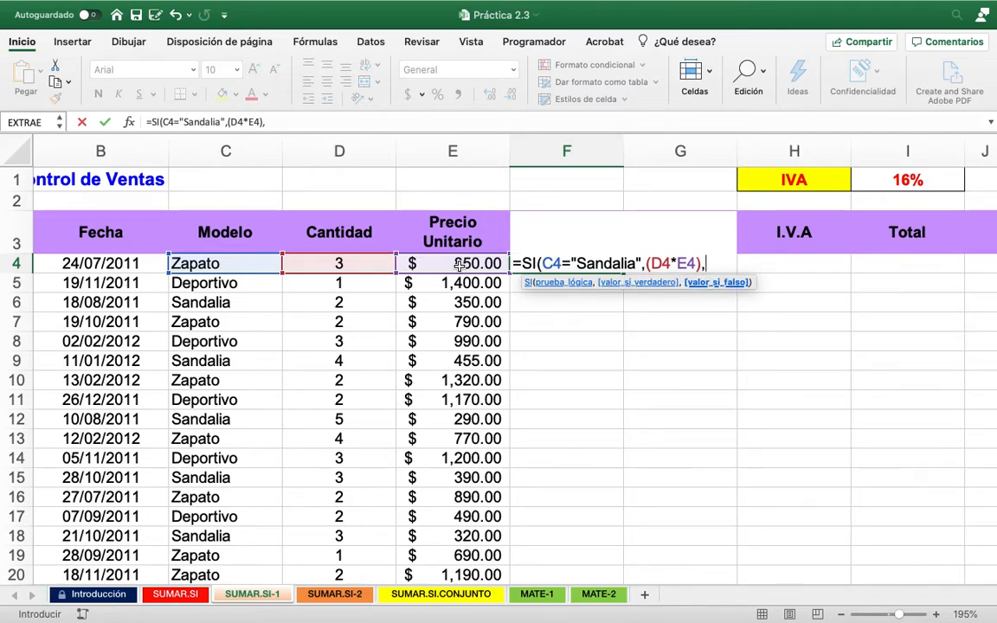
{"action": "type", "text": "0"}
{"action": "type", "text": ")"}
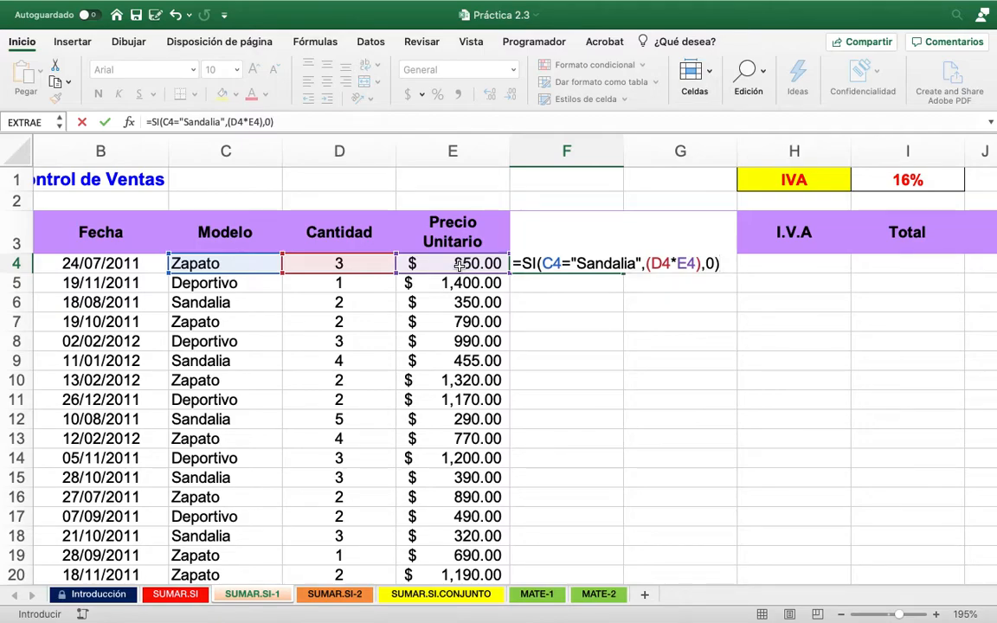
{"action": "key", "text": "Return"}
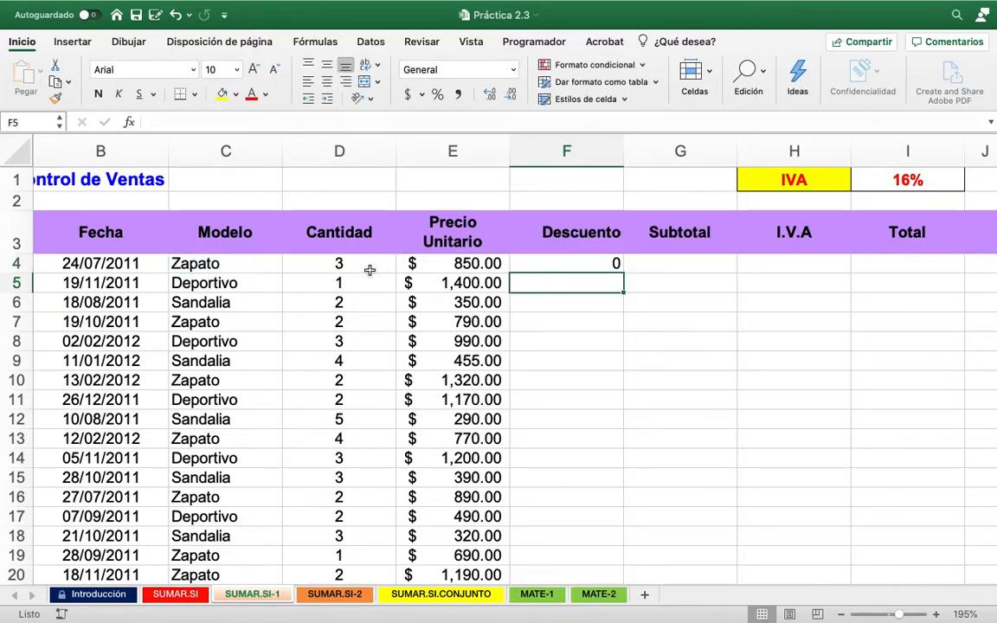
Copy the Descuento formula from F4 down to F6 and select F6 to check the first Sandalia row
{"action": "left_click", "coordinate": [591, 264]}
{"action": "left_click_drag", "start_coordinate": [622, 274], "coordinate": [588, 302]}
{"action": "left_click", "coordinate": [588, 303]}
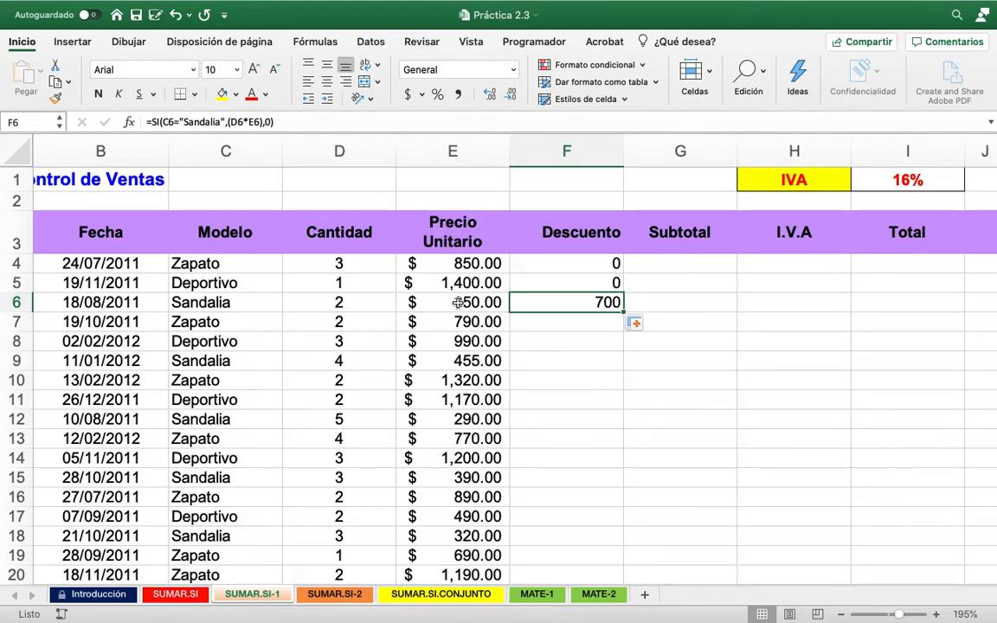
Apply the 10% discount in cell F6 by changing its formula to =SI(C6="Sandalia",(D6*E6)*0.1,0)
{"action": "double_click", "coordinate": [609, 302]}
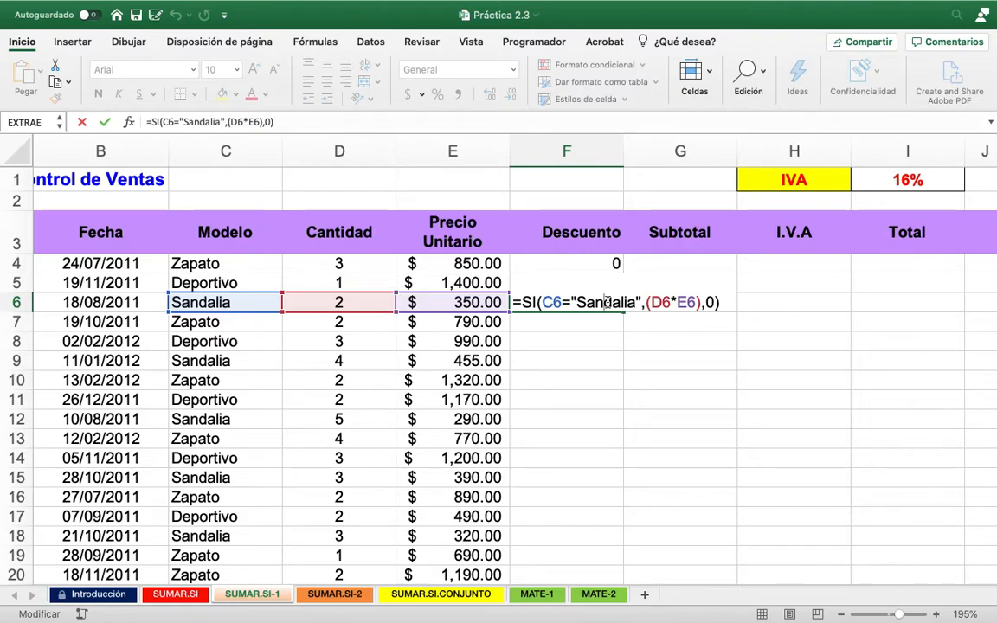
{"action": "left_click", "coordinate": [702, 302]}
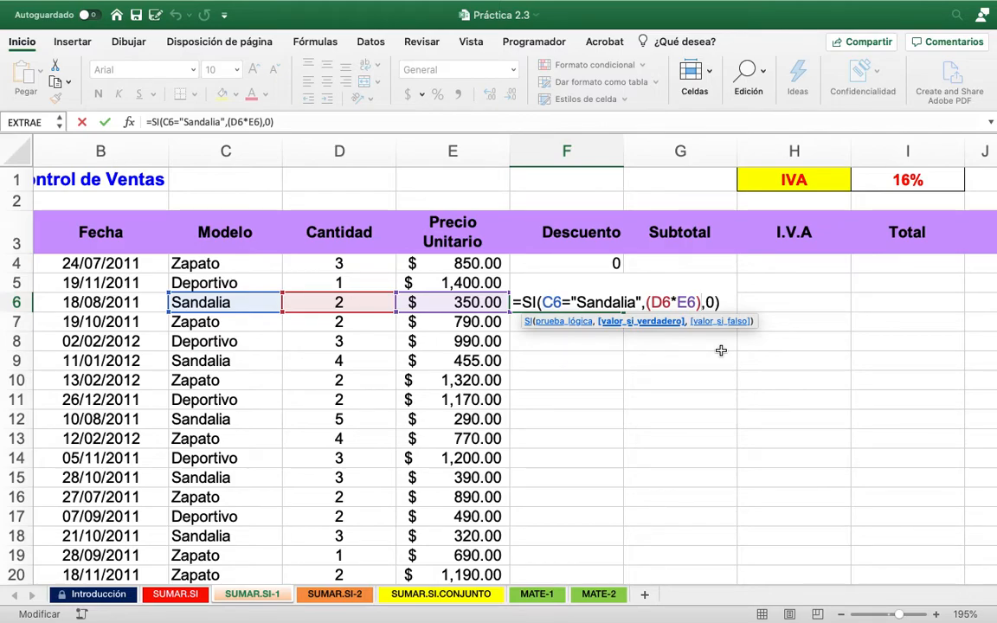
{"action": "type", "text": "*0.1"}
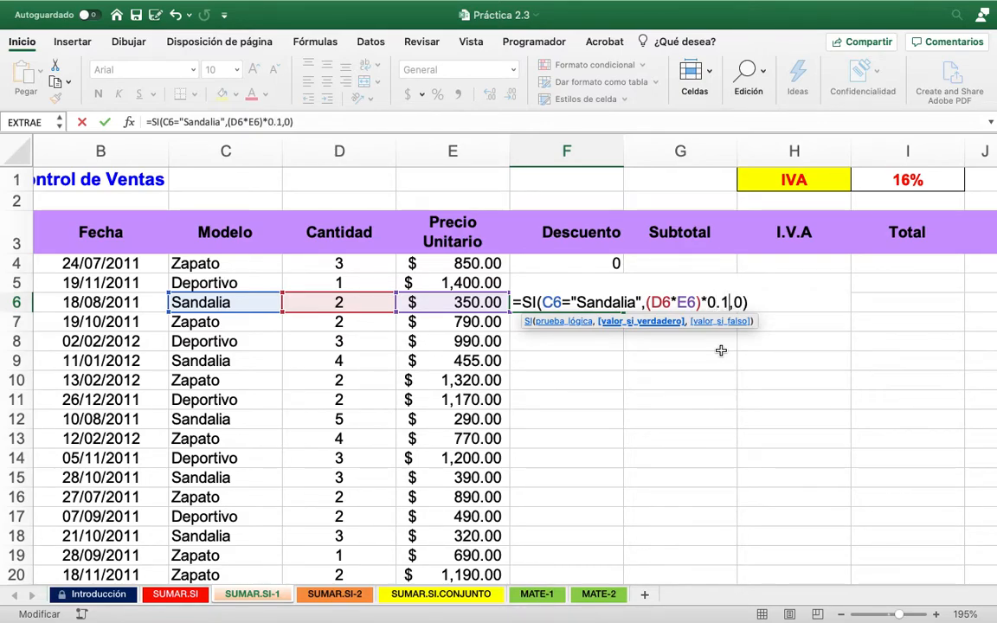
{"action": "key", "text": "Return"}
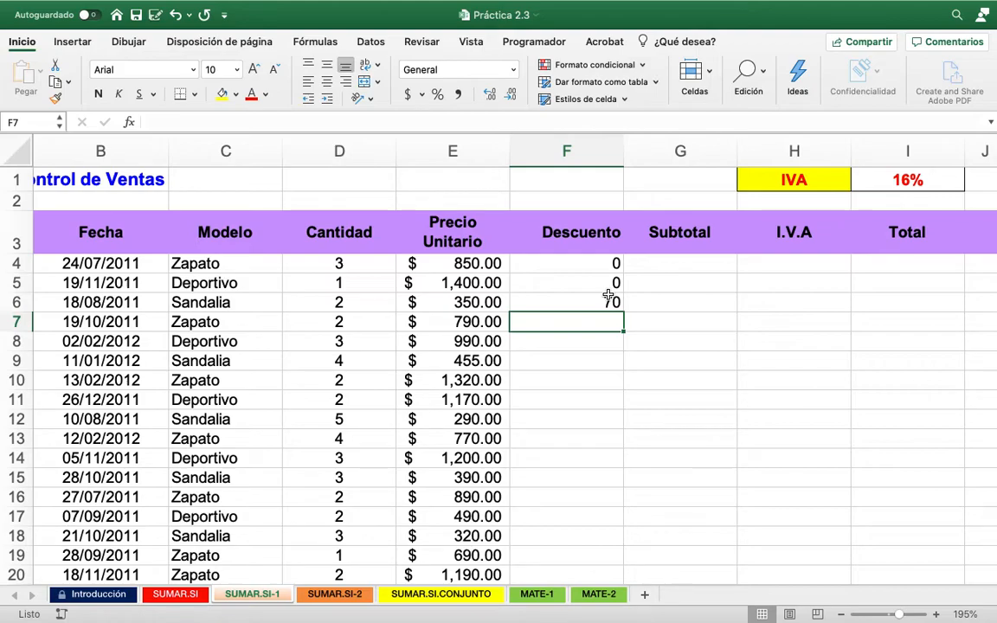
Fill the corrected Descuento formula from F6 down to F20 and select F13 to check it
{"action": "left_click", "coordinate": [609, 297]}
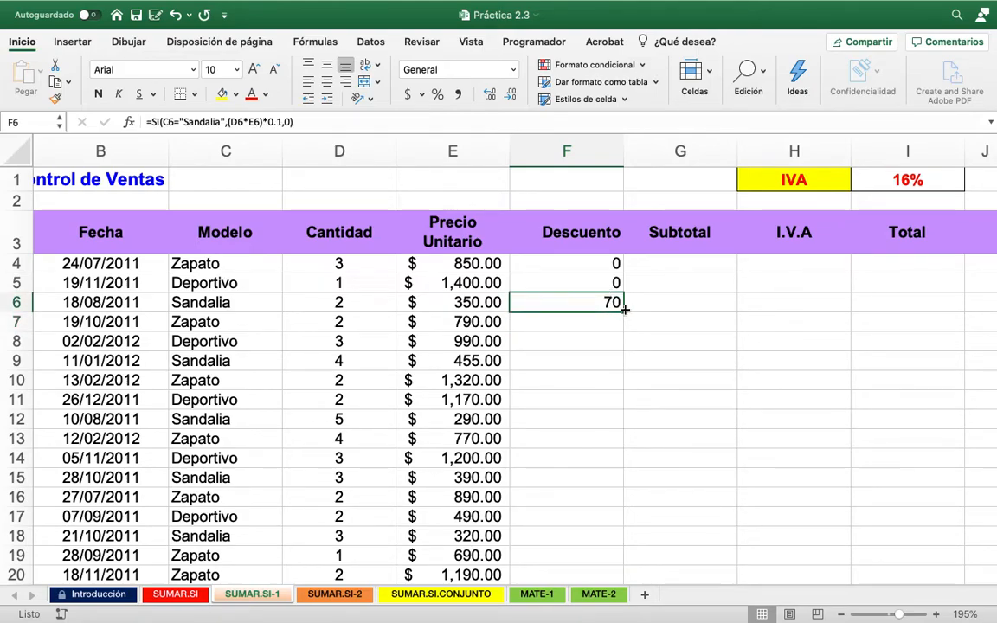
{"action": "left_click_drag", "start_coordinate": [624, 309], "coordinate": [624, 451]}
{"action": "left_click", "coordinate": [583, 314]}
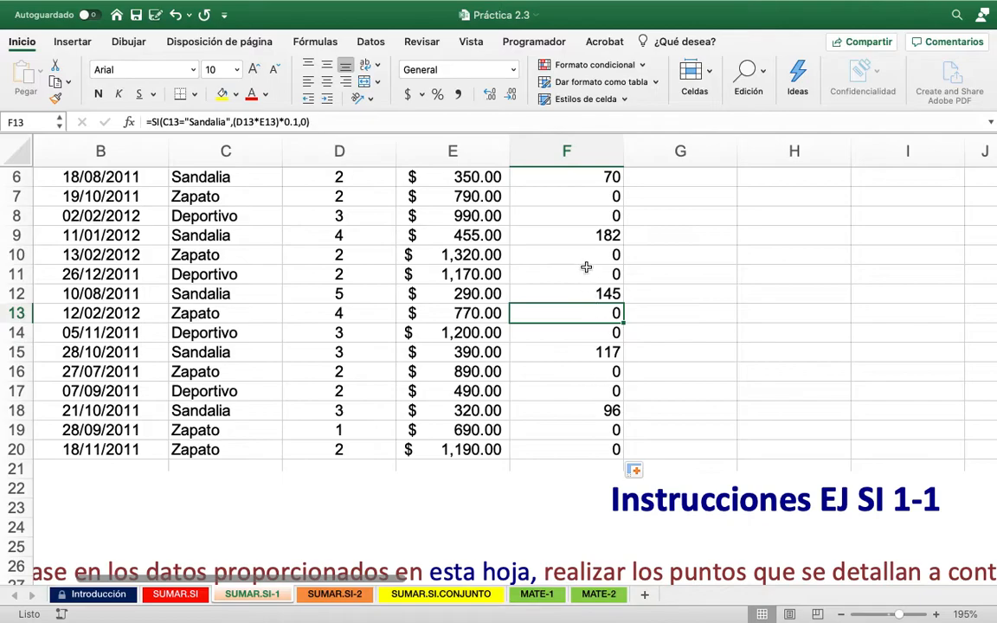
Review the filled Descuento column and read the instruction for calculating the Subtotal column
{"action": "scroll", "coordinate": [597, 342], "scroll_direction": "up", "scroll_amount": 5}
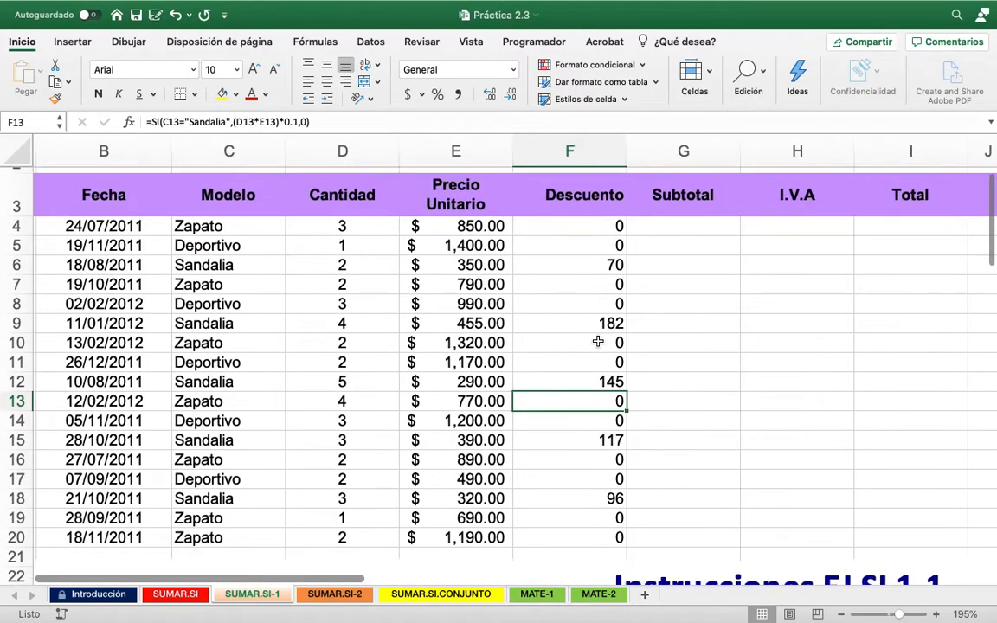
{"action": "scroll", "coordinate": [598, 342], "scroll_direction": "down", "scroll_amount": 5}
{"action": "scroll", "coordinate": [598, 342], "scroll_direction": "up", "scroll_amount": 2}
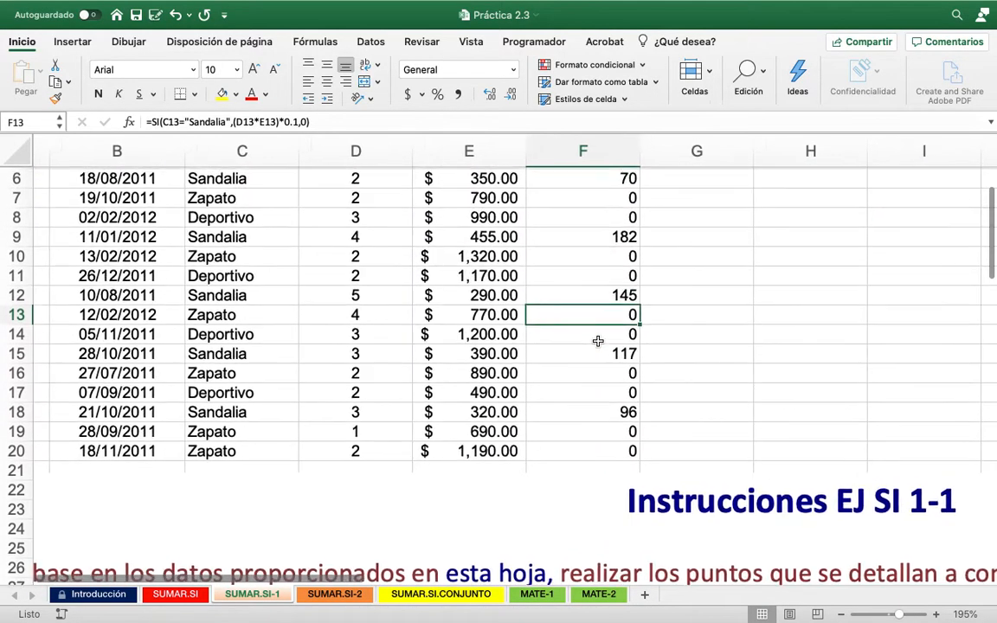
{"action": "scroll", "coordinate": [598, 341], "scroll_direction": "down", "scroll_amount": 10}
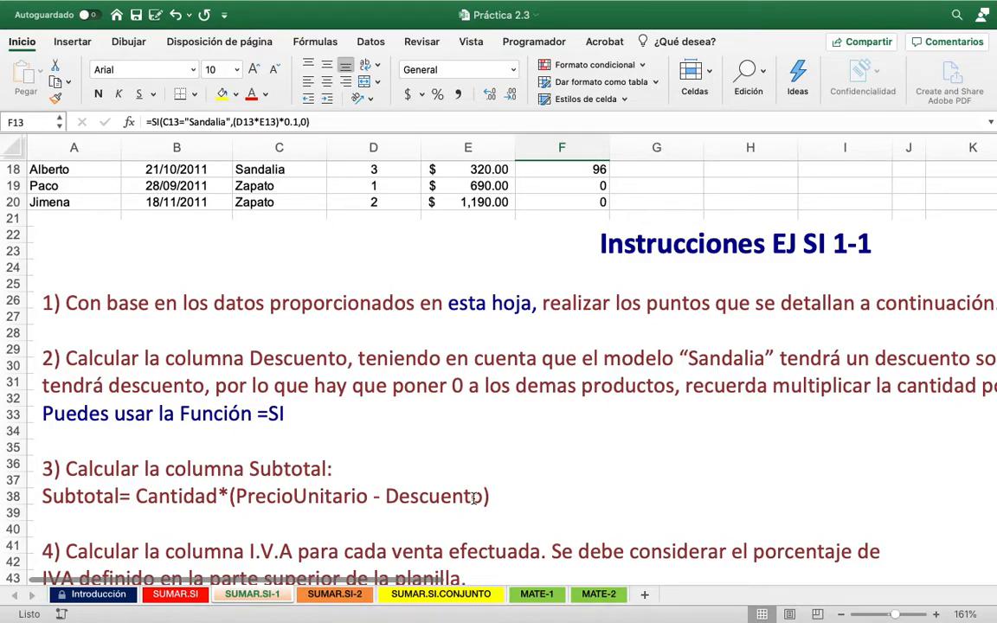
{"action": "scroll", "coordinate": [475, 498], "scroll_direction": "up", "scroll_amount": 10}
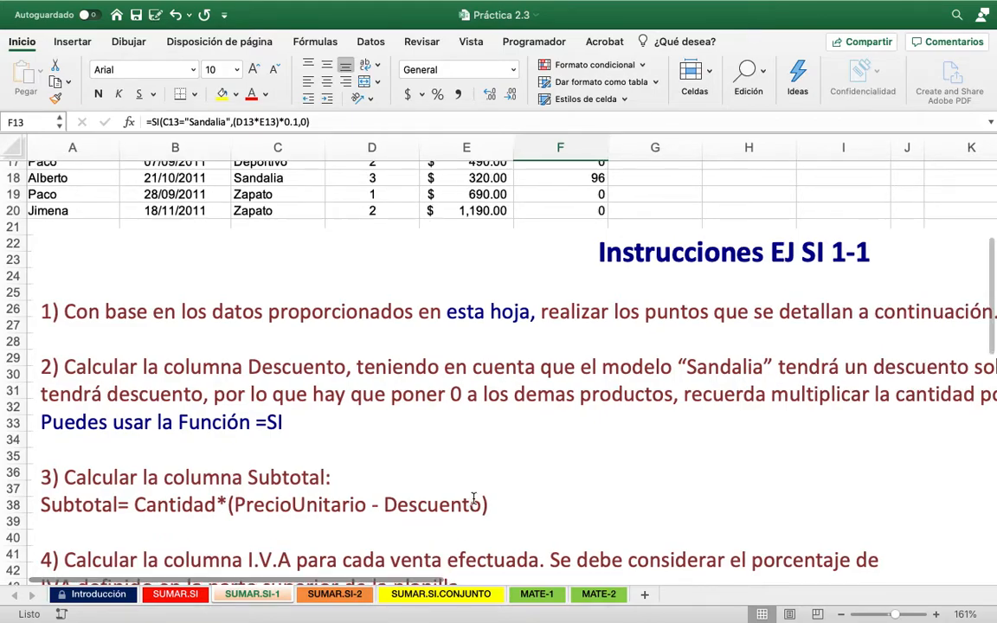
{"action": "scroll", "coordinate": [473, 499], "scroll_direction": "down", "scroll_amount": 1}
{"action": "scroll", "coordinate": [473, 500], "scroll_direction": "up", "scroll_amount": 1}
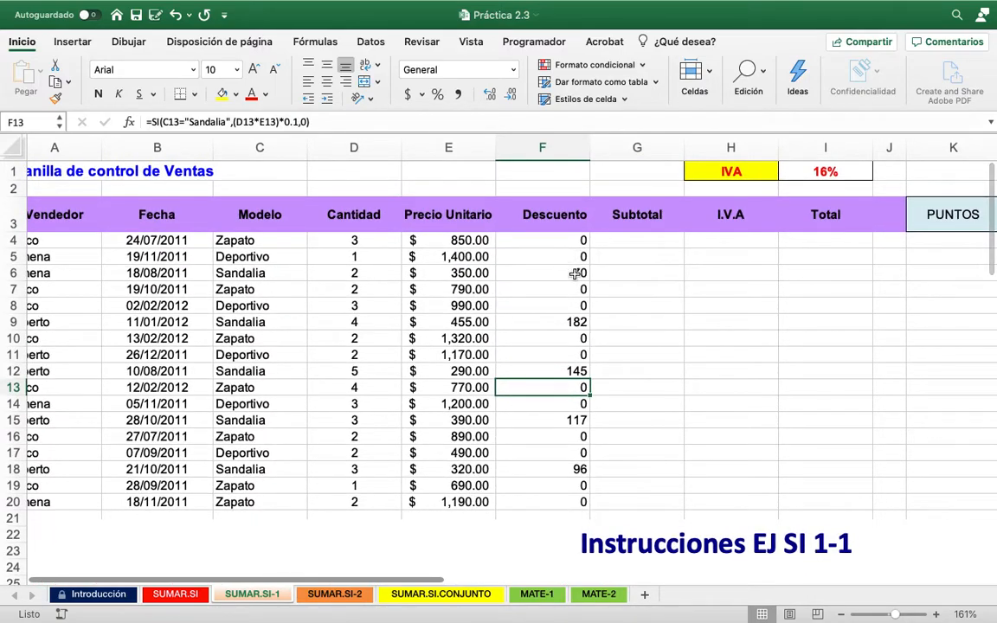
Change the Descuento formula in F6 to =SI(C6="Sandalia",(E6*0.1),0) so the discount applies to the unit price only
{"action": "left_click", "coordinate": [575, 273]}
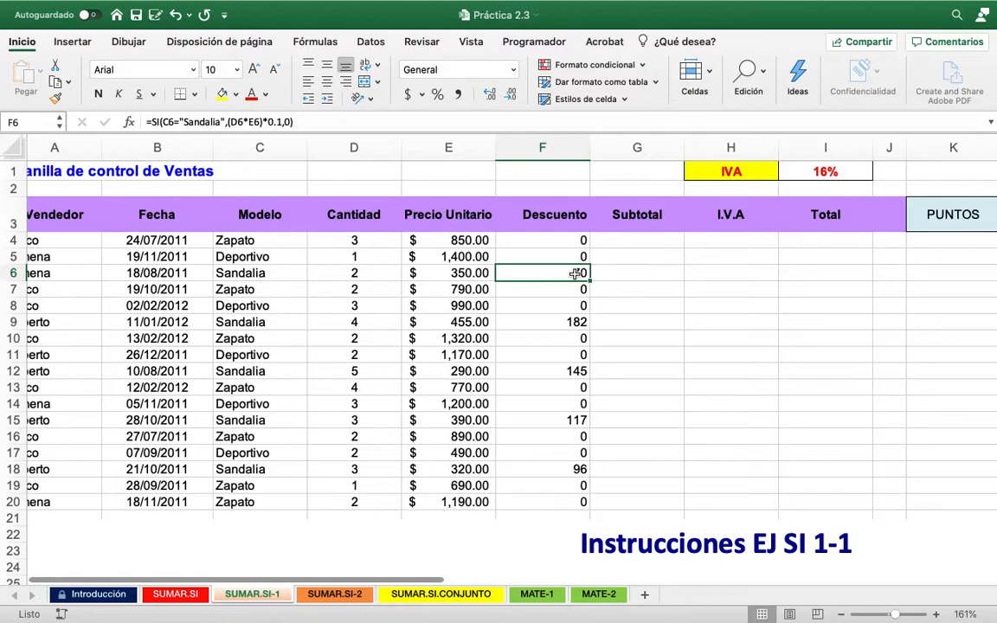
{"action": "double_click", "coordinate": [577, 273]}
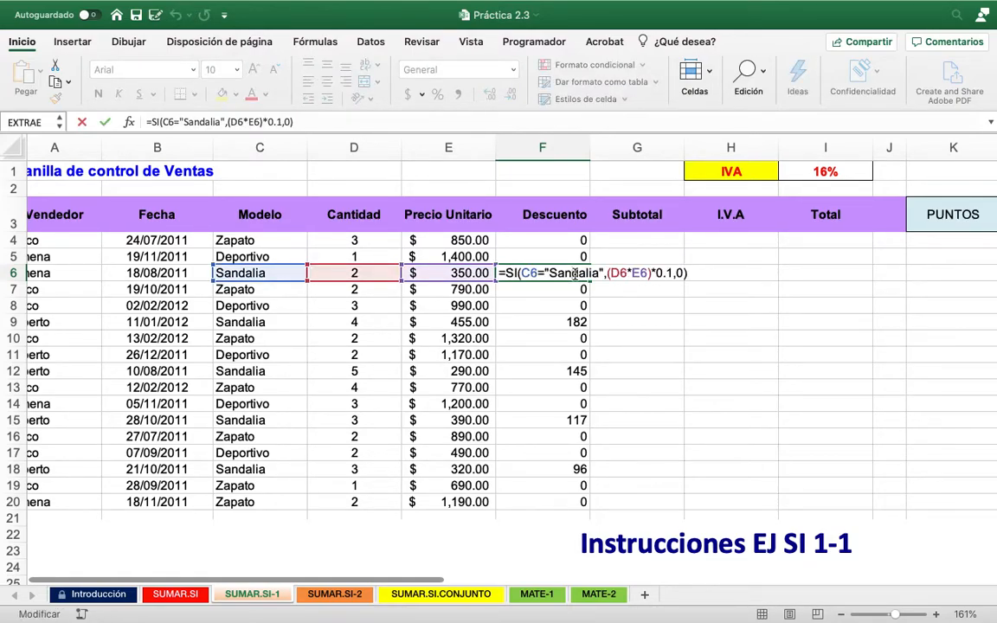
{"action": "left_click", "coordinate": [651, 274]}
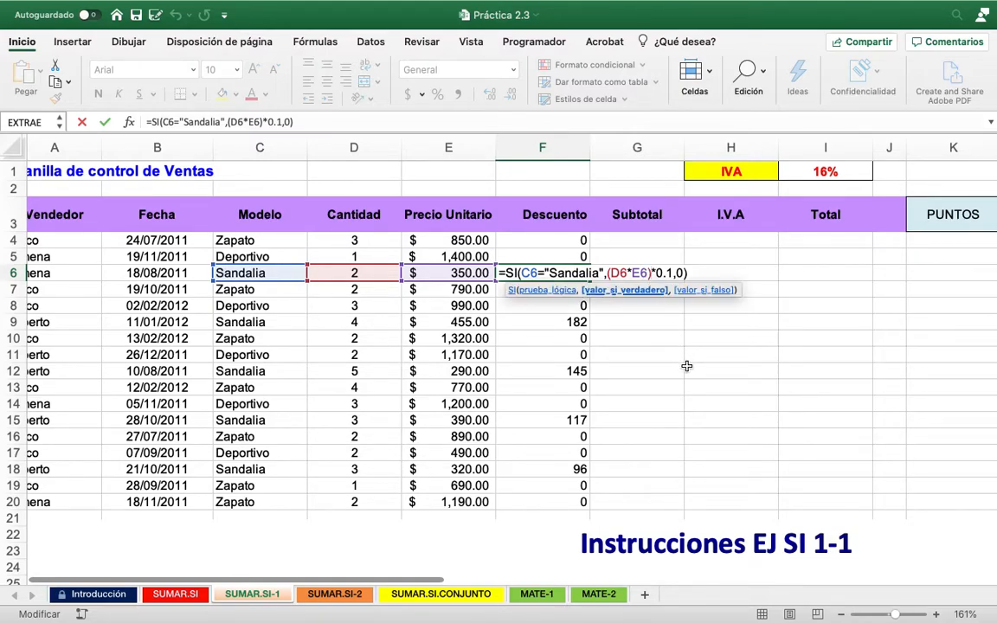
{"action": "key", "text": "BackSpace"}
{"action": "key", "text": "BackSpace"}
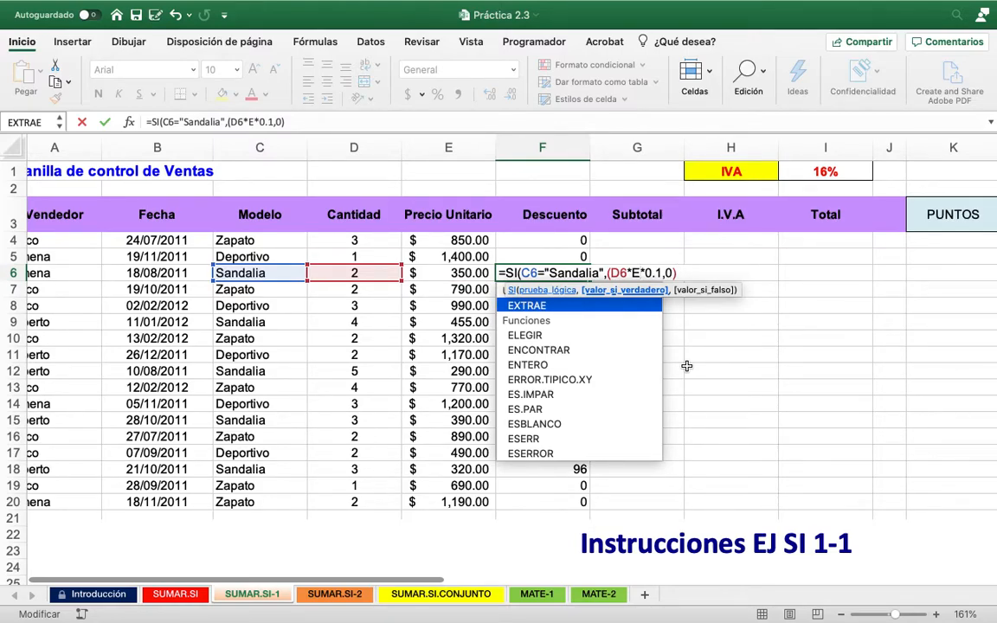
{"action": "type", "text": "6"}
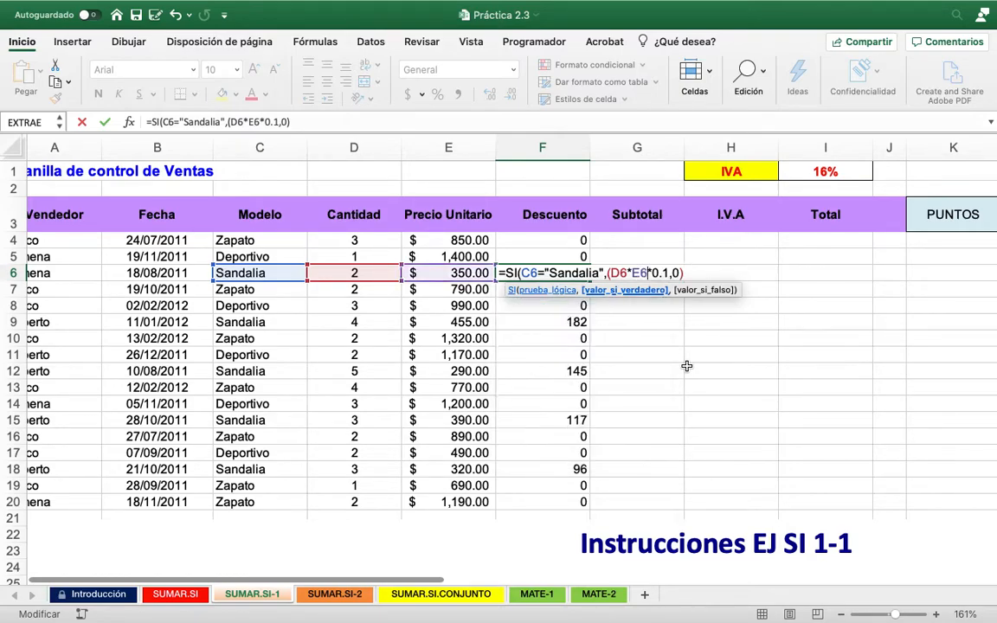
{"action": "key", "text": "BackSpace"}
{"action": "key", "text": "BackSpace"}
{"action": "key", "text": "BackSpace"}
{"action": "key", "text": "BackSpace"}
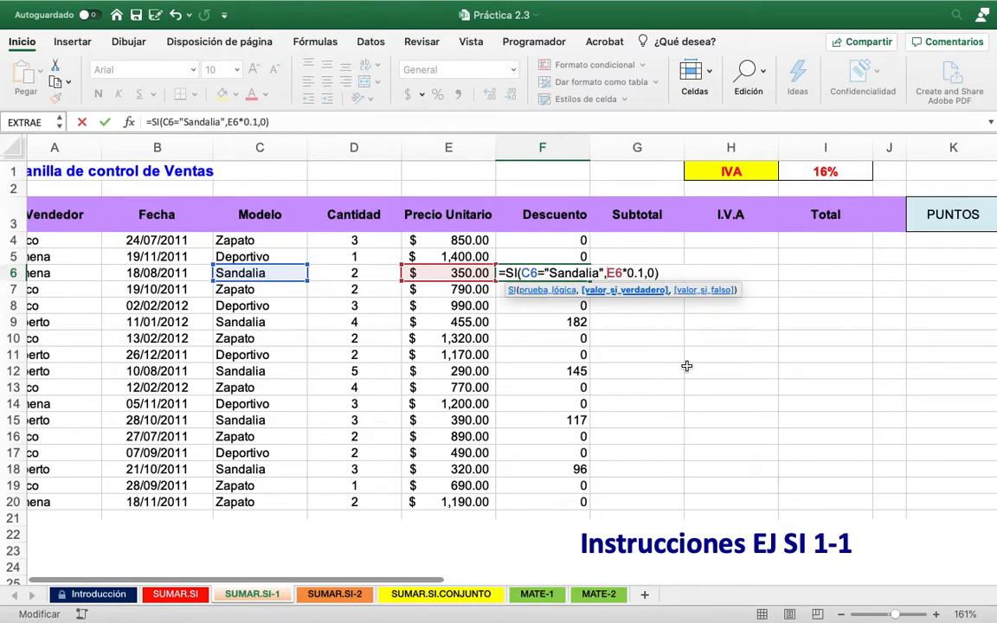
{"action": "type", "text": "("}
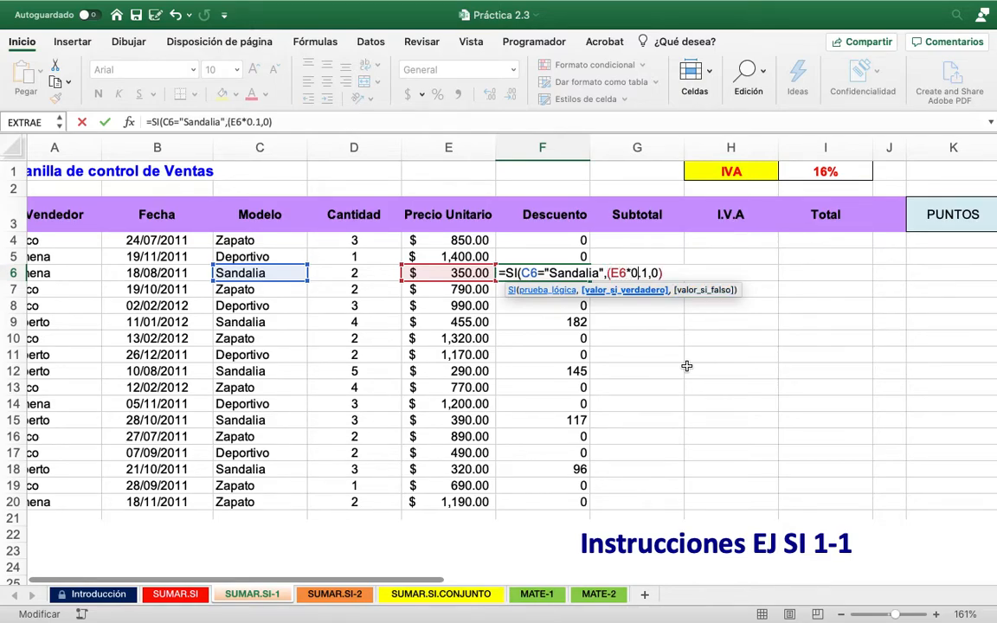
{"action": "type", "text": ")"}
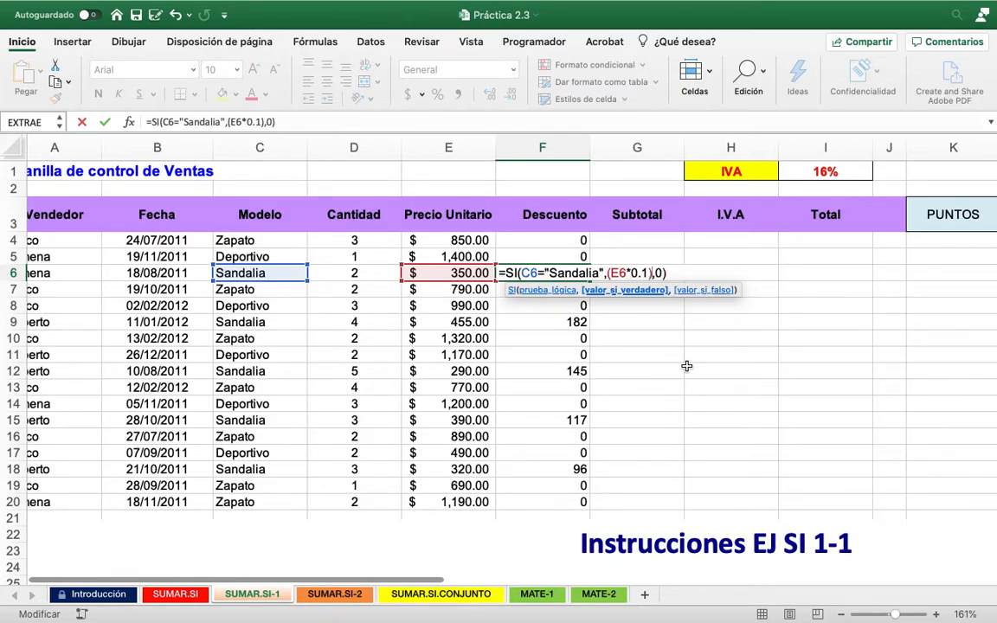
{"action": "key", "text": "Return"}
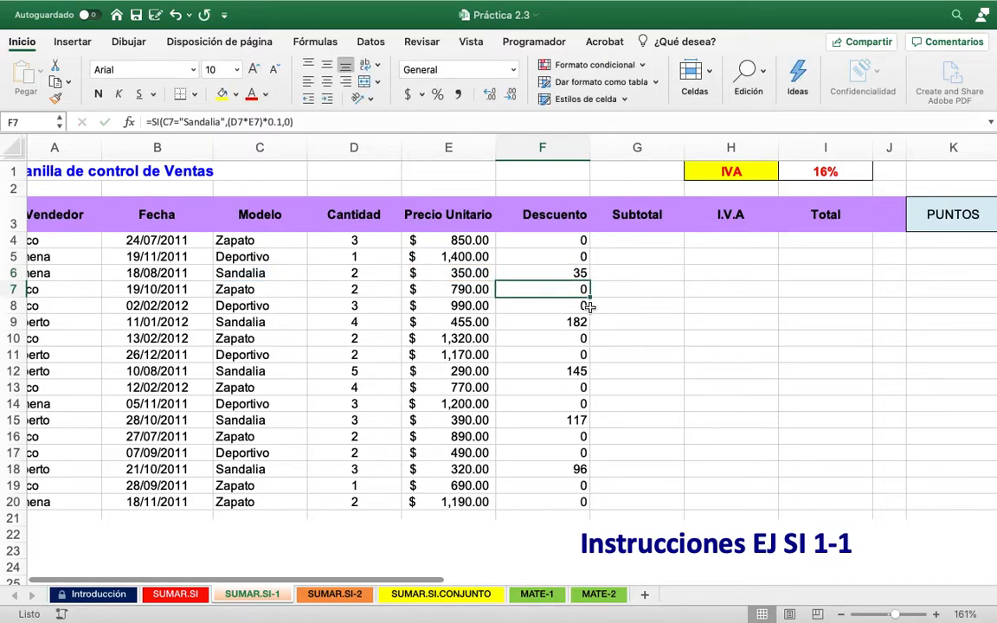
Fill the revised Descuento formula from F6 down to F20 and check the formula in F6
{"action": "left_click", "coordinate": [577, 274]}
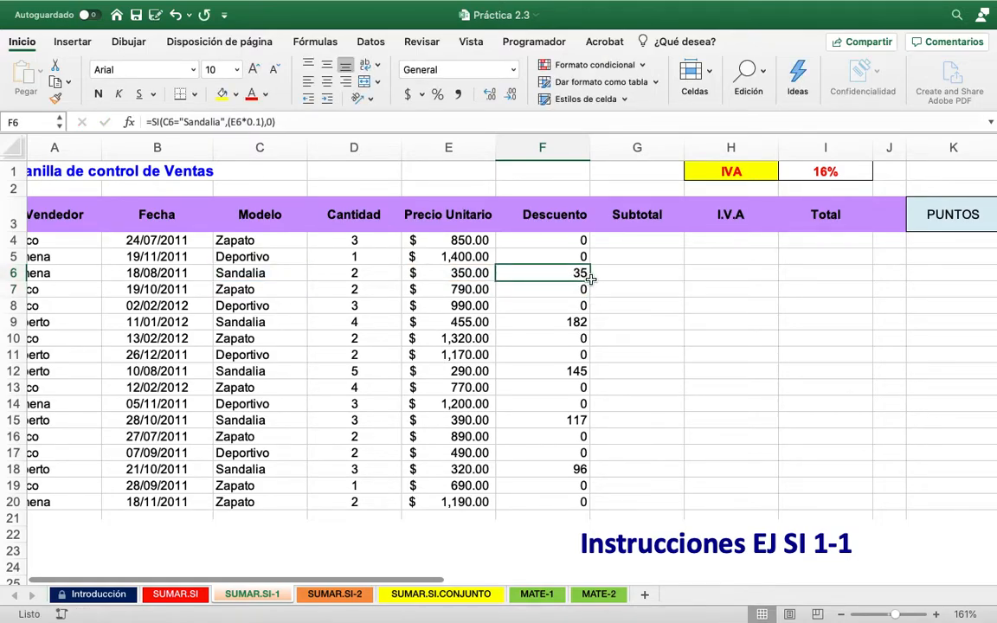
{"action": "left_click_drag", "start_coordinate": [589, 279], "coordinate": [585, 504]}
{"action": "left_click", "coordinate": [558, 323]}
{"action": "double_click", "coordinate": [567, 272]}
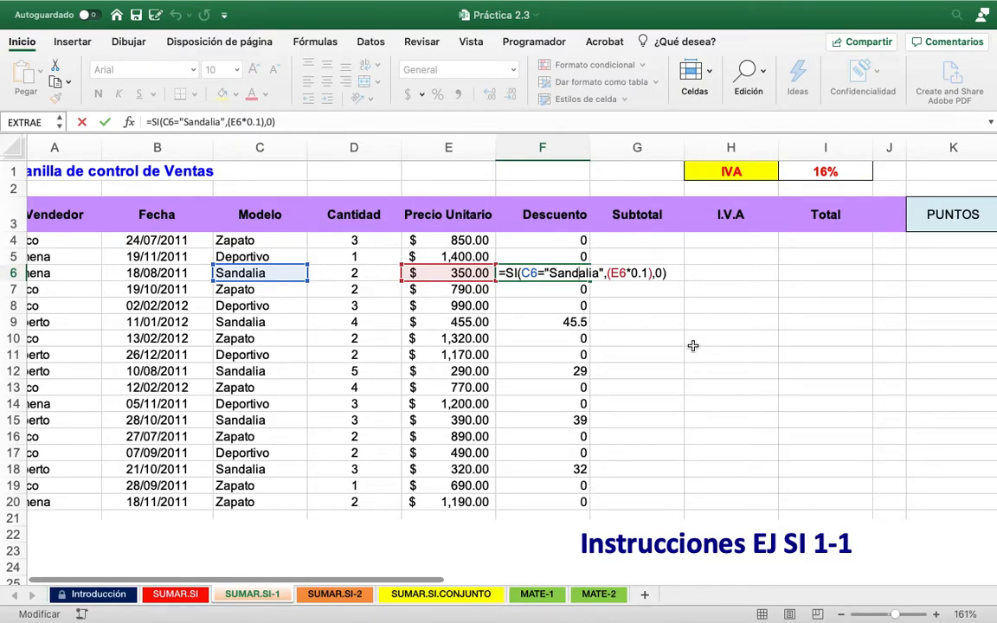
{"action": "key", "text": "Return"}
Consult the Subtotal instruction and enter the formula =D4*(E4-F4) in cell G4
{"action": "scroll", "coordinate": [693, 348], "scroll_direction": "down", "scroll_amount": 5}
{"action": "scroll", "coordinate": [693, 350], "scroll_direction": "down", "scroll_amount": 3}
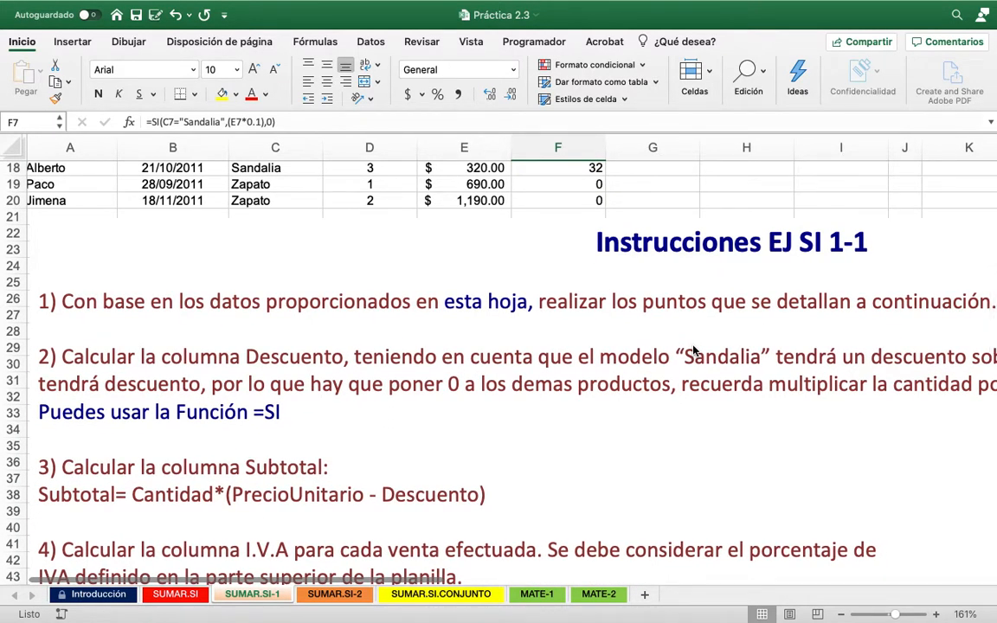
{"action": "scroll", "coordinate": [694, 351], "scroll_direction": "up", "scroll_amount": 10}
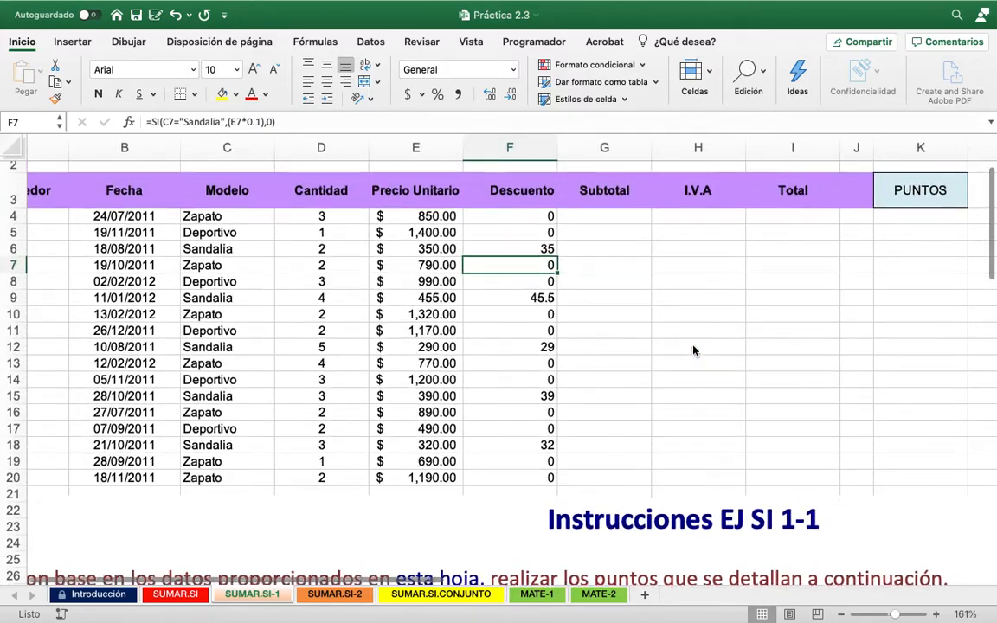
{"action": "scroll", "coordinate": [694, 351], "scroll_direction": "up", "scroll_amount": 1}
{"action": "left_click", "coordinate": [622, 236]}
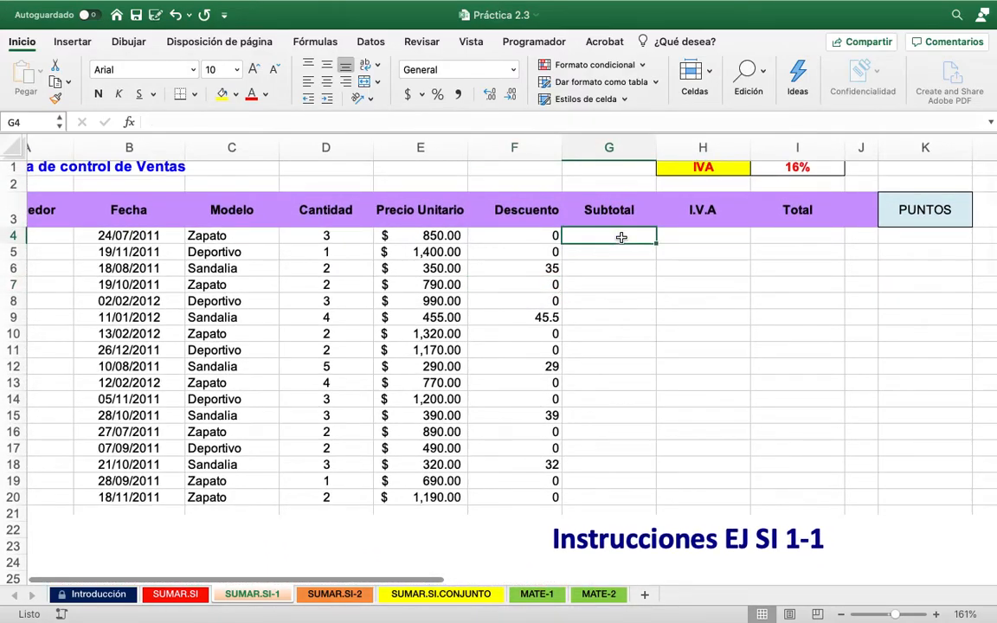
{"action": "type", "text": "="}
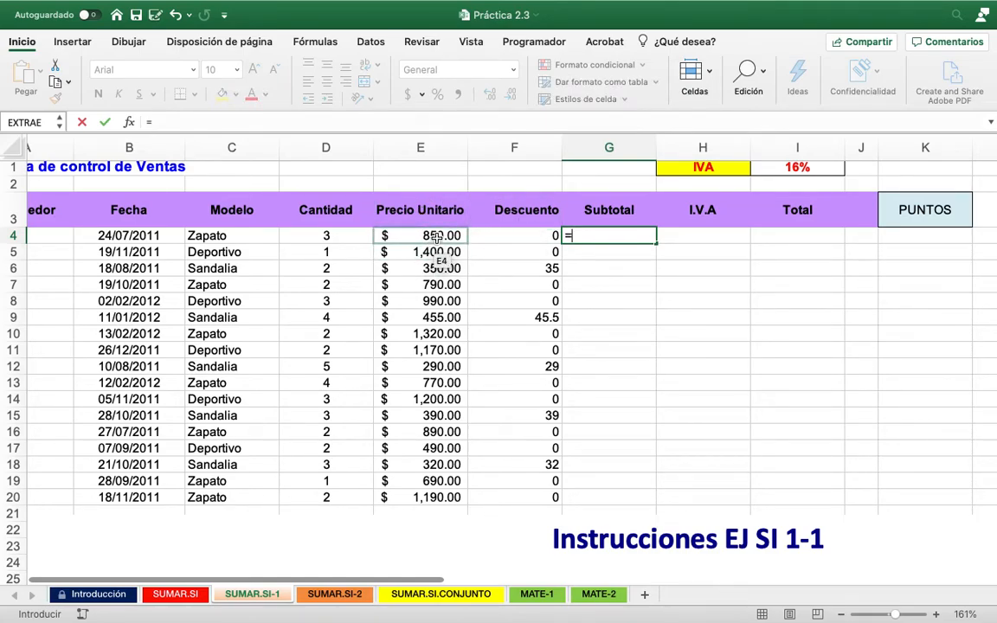
{"action": "left_click", "coordinate": [351, 242]}
{"action": "type", "text": "*"}
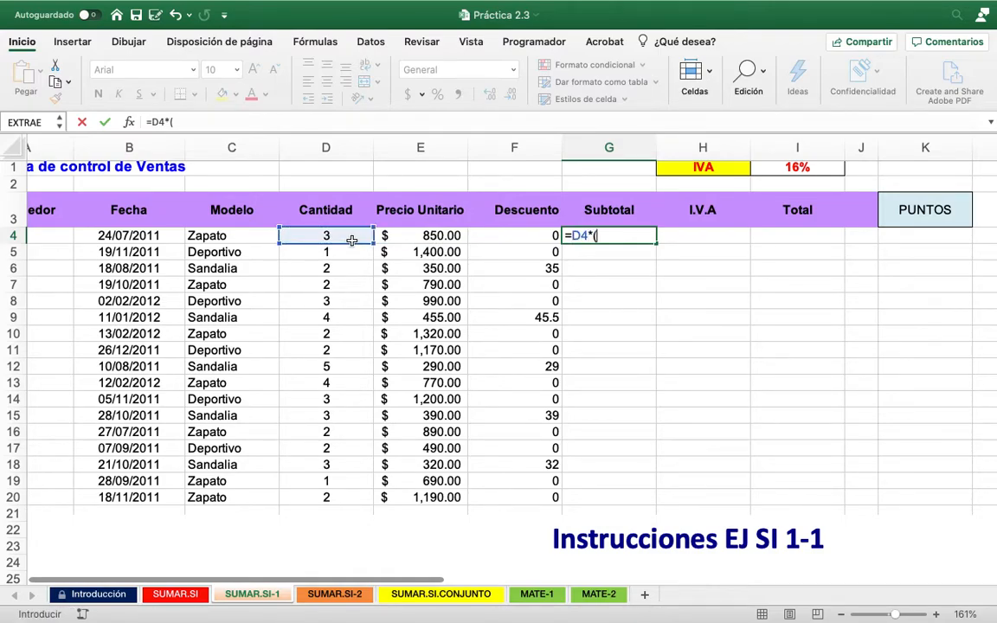
{"action": "left_click", "coordinate": [429, 236]}
{"action": "type", "text": "-"}
{"action": "left_click", "coordinate": [548, 236]}
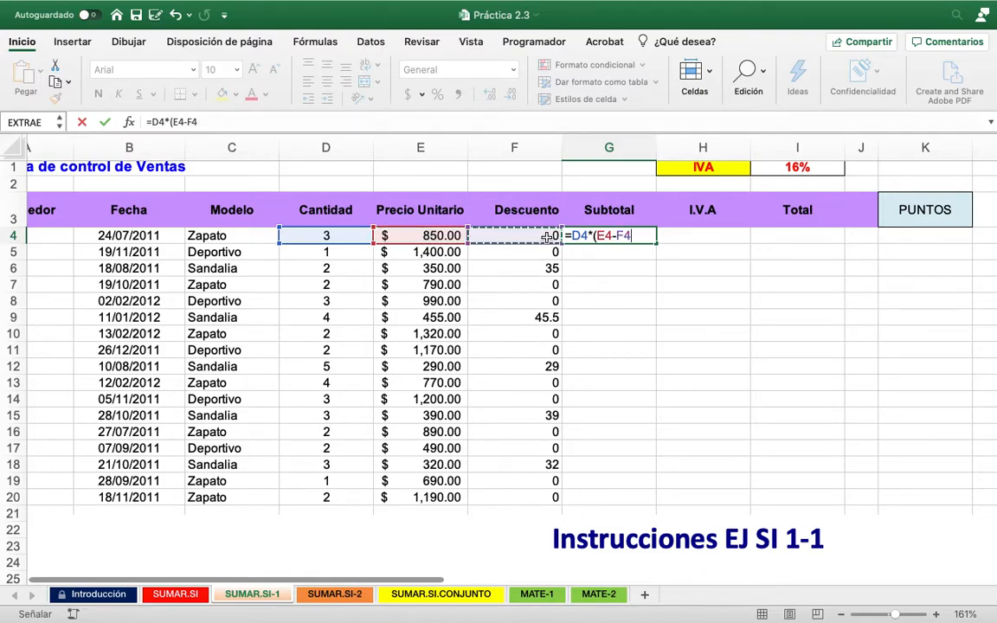
{"action": "type", "text": ")"}
{"action": "key", "text": "Return"}
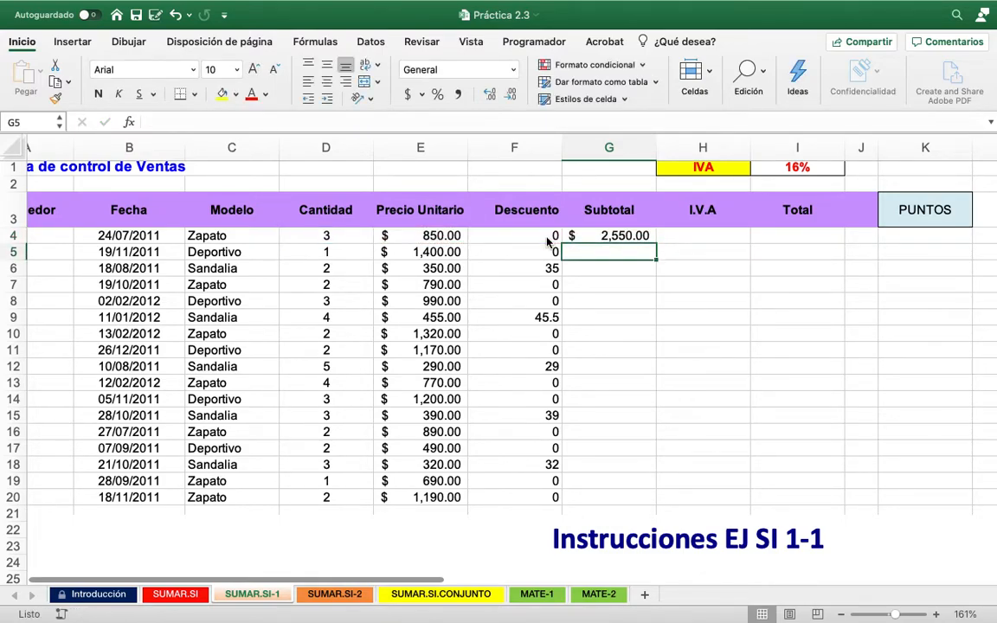
Fill the Subtotal formula from G4 down to G20 and select G11 to check it
{"action": "left_click", "coordinate": [620, 241]}
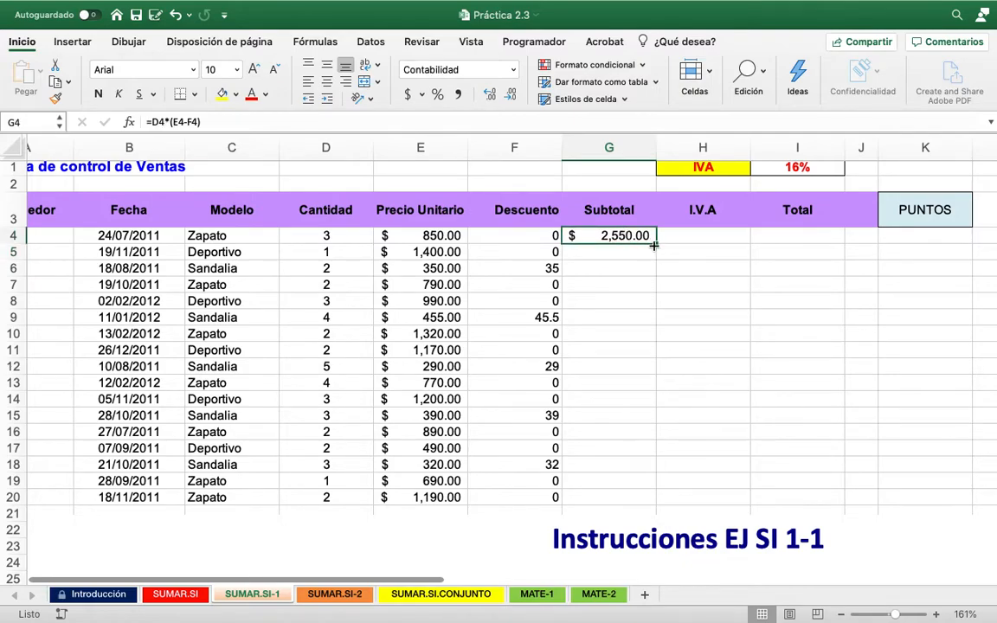
{"action": "left_click_drag", "start_coordinate": [657, 245], "coordinate": [632, 506]}
{"action": "left_click", "coordinate": [628, 351]}
Calculate the I.V.A column by entering =G4*$I$1 in H4 and filling it down to H20
{"action": "scroll", "coordinate": [730, 370], "scroll_direction": "right", "scroll_amount": 2}
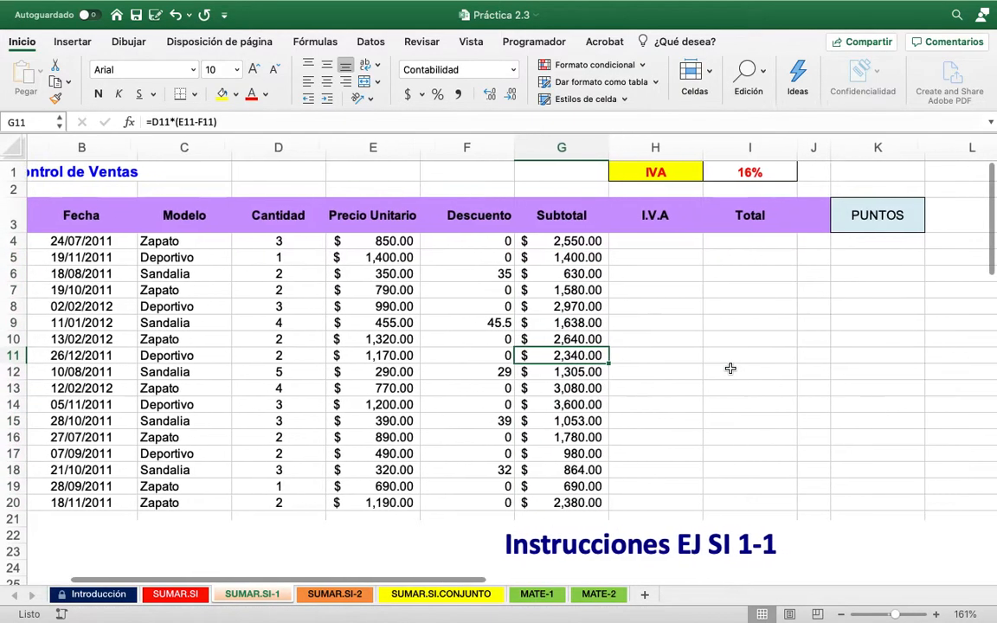
{"action": "left_click", "coordinate": [624, 241]}
{"action": "type", "text": "="}
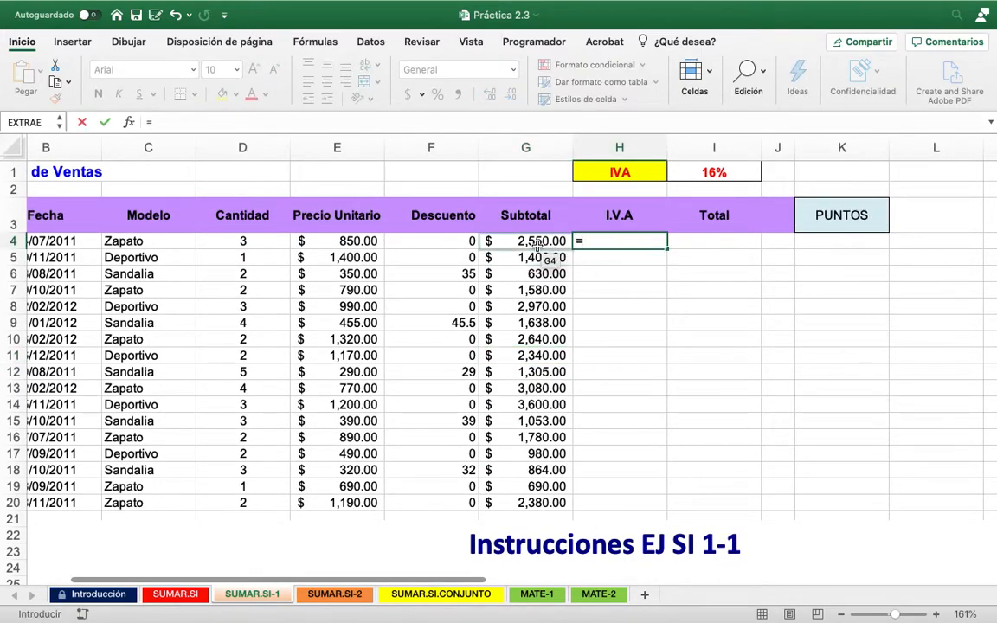
{"action": "left_click", "coordinate": [533, 242]}
{"action": "type", "text": "*"}
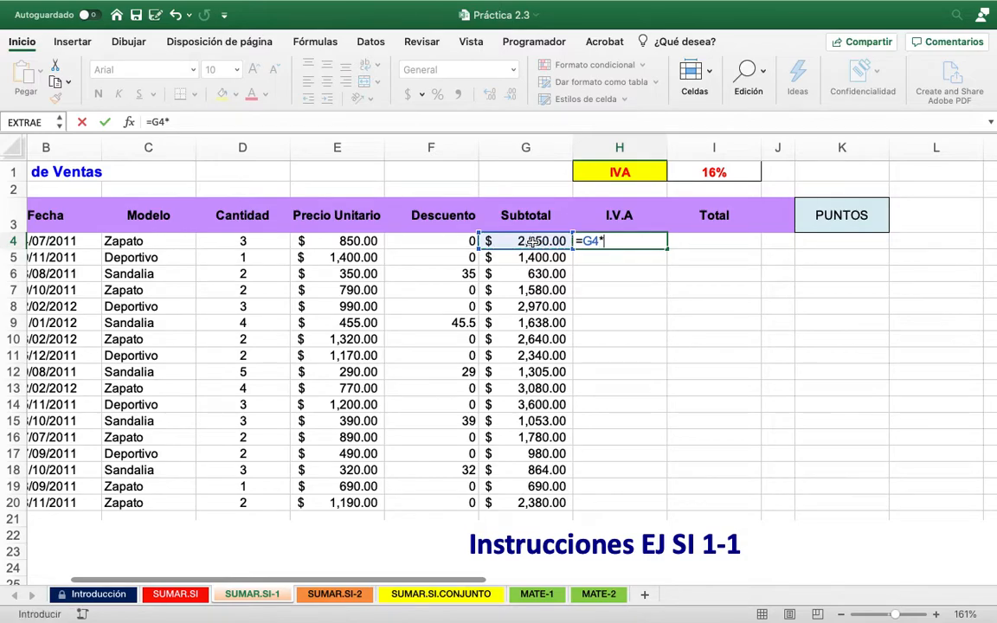
{"action": "left_click", "coordinate": [724, 174]}
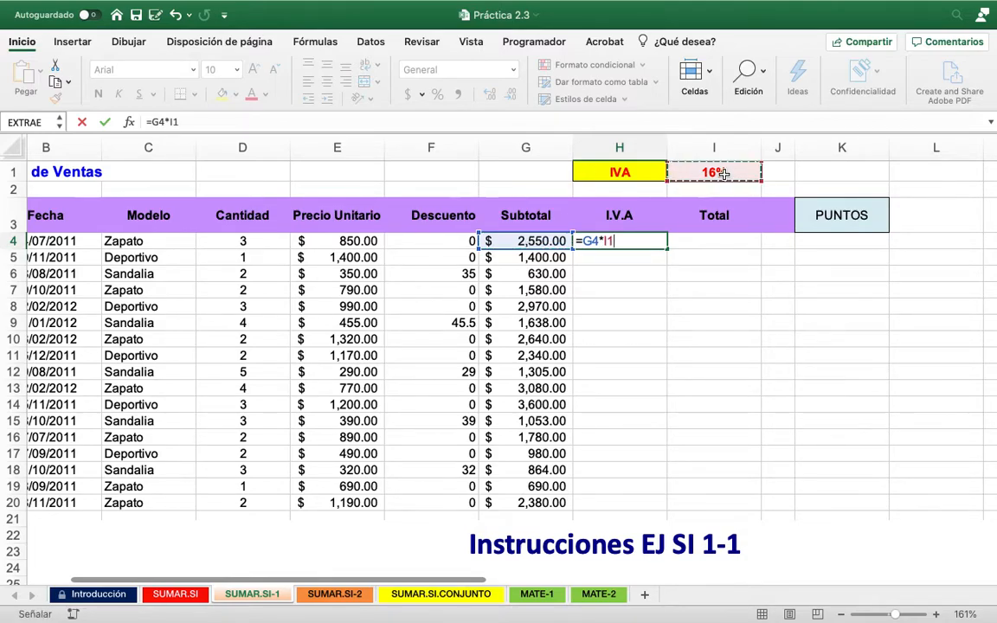
{"action": "left_click", "coordinate": [604, 241]}
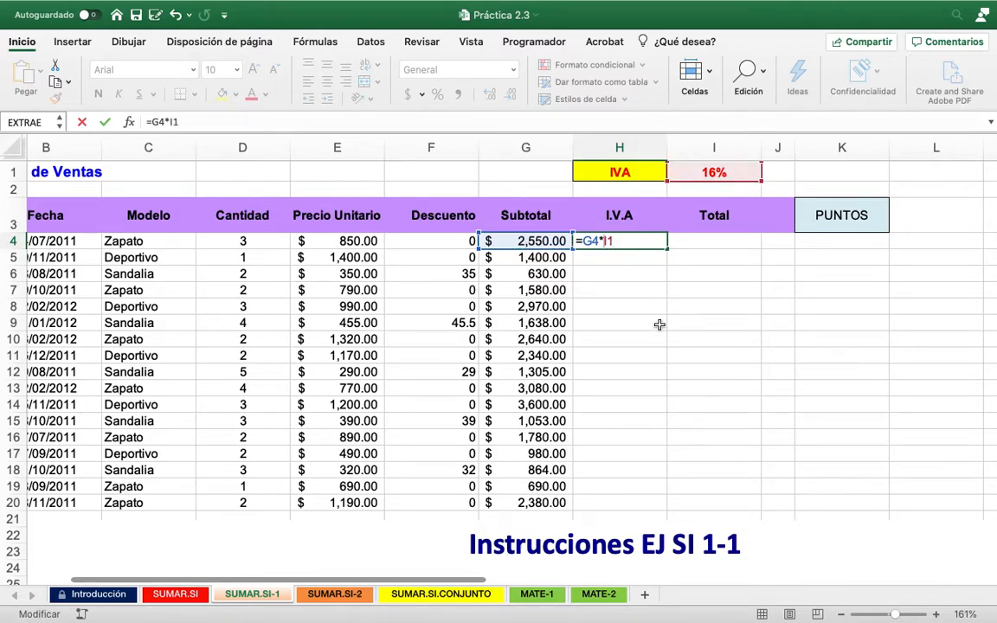
{"action": "type", "text": "$I$"}
{"action": "key", "text": "Return"}
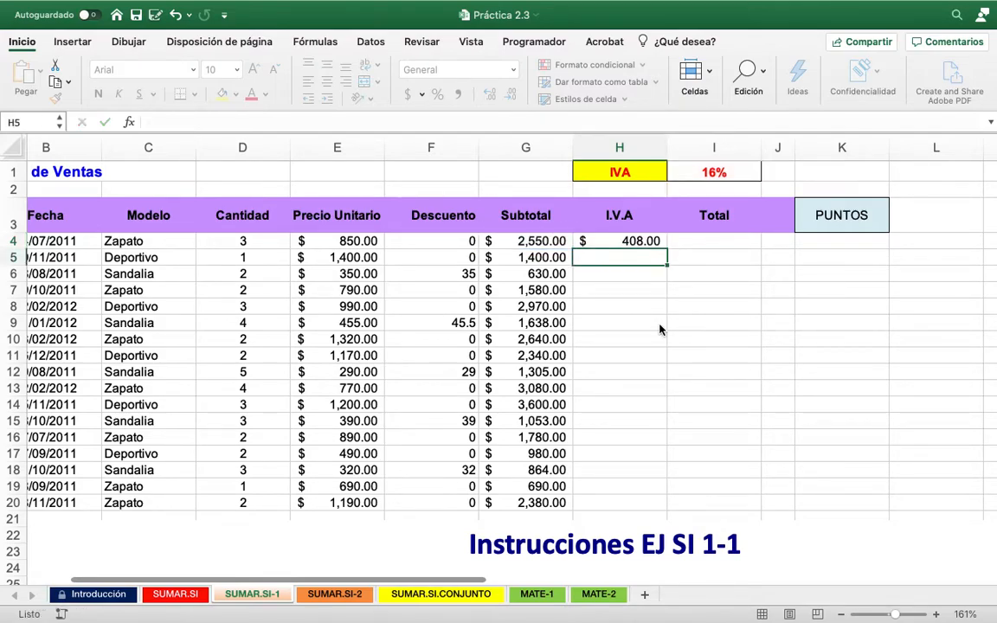
{"action": "key", "text": "Up"}
{"action": "left_click_drag", "start_coordinate": [667, 248], "coordinate": [663, 509]}
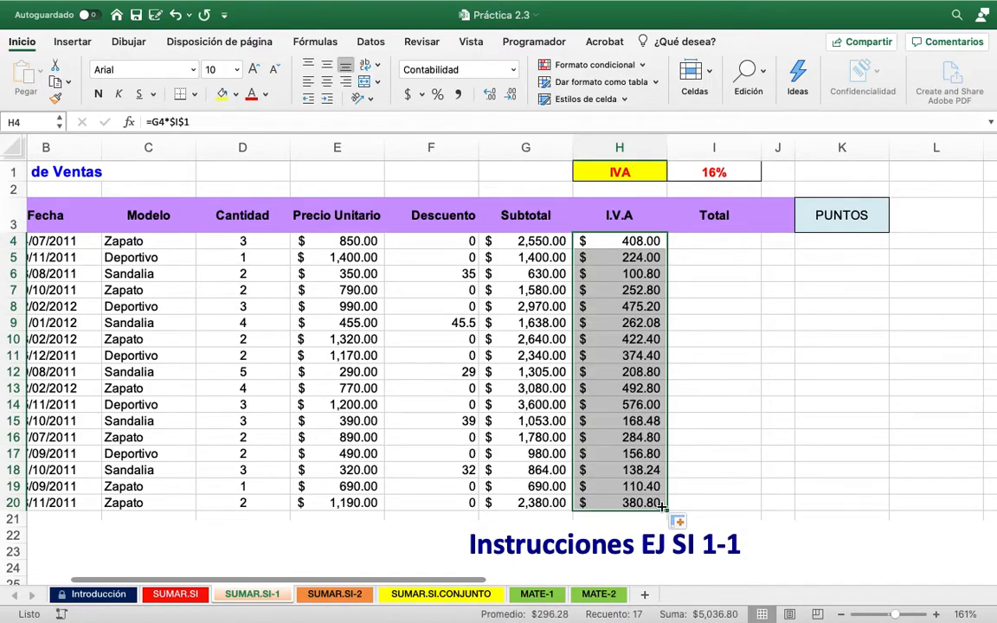
Calculate the Total column by entering =G4+H4 in I4 and filling it down to I20
{"action": "left_click", "coordinate": [724, 245]}
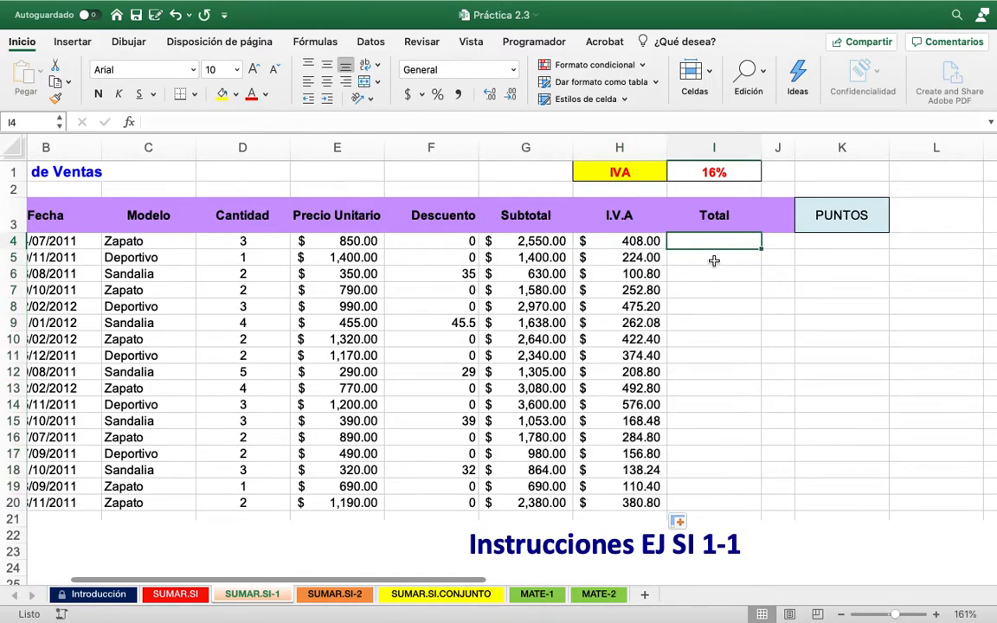
{"action": "type", "text": "="}
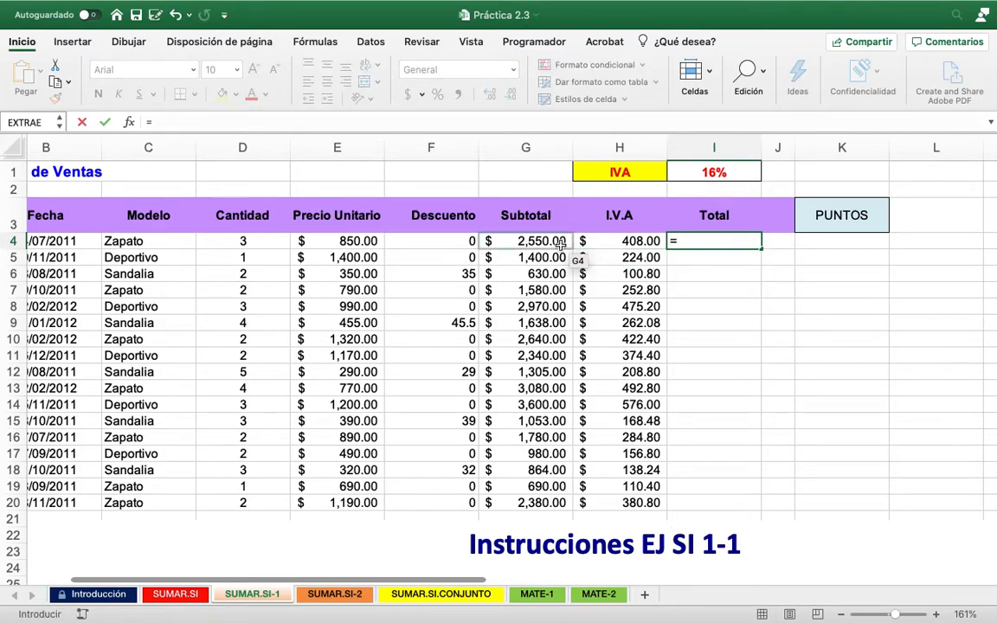
{"action": "left_click", "coordinate": [561, 245]}
{"action": "type", "text": "+"}
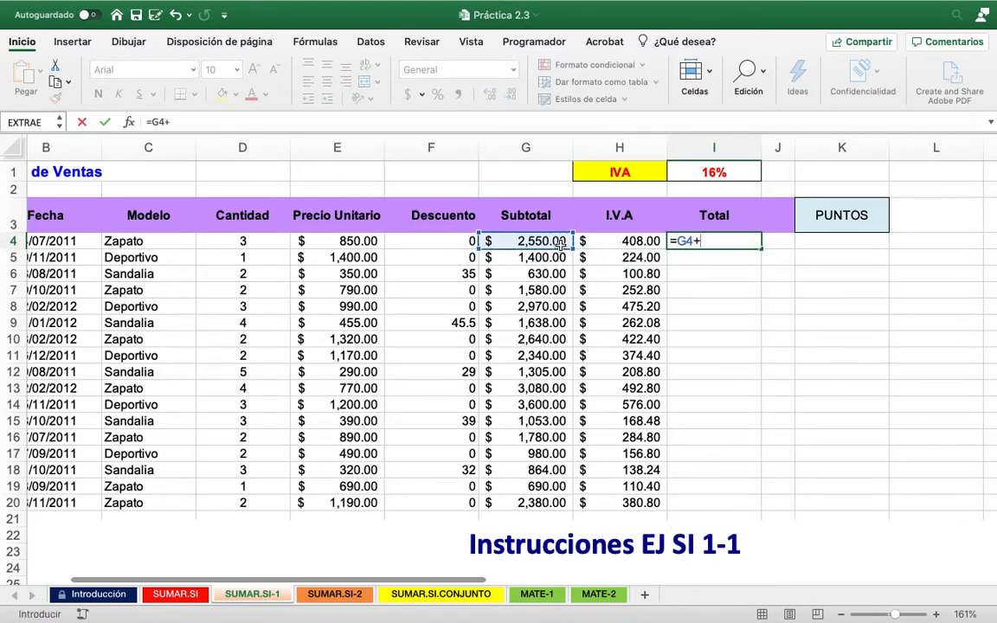
{"action": "left_click", "coordinate": [629, 242]}
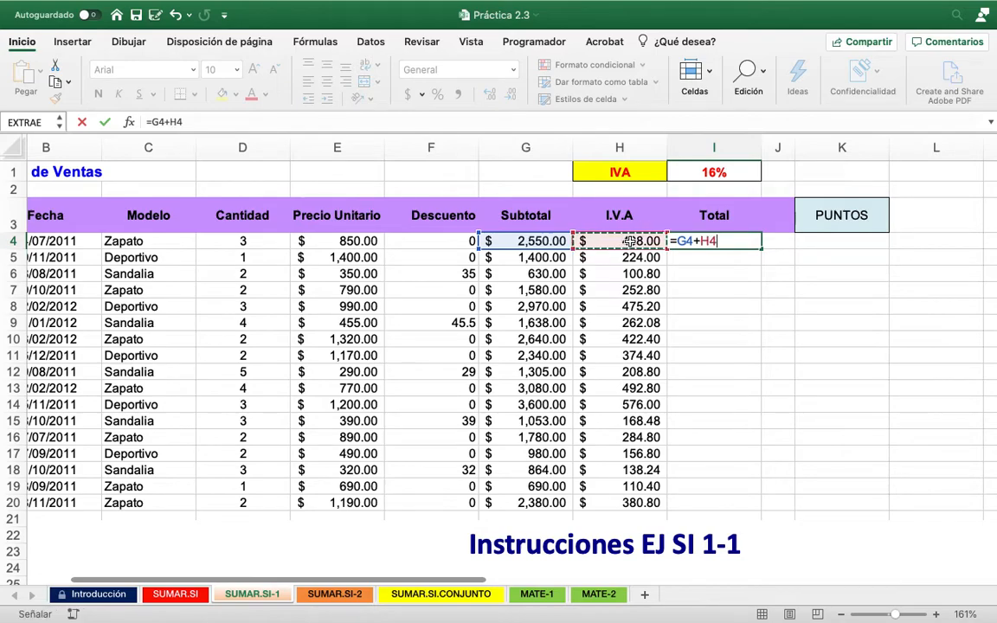
{"action": "key", "text": "Return"}
{"action": "left_click", "coordinate": [734, 242]}
{"action": "left_click_drag", "start_coordinate": [762, 249], "coordinate": [763, 517]}
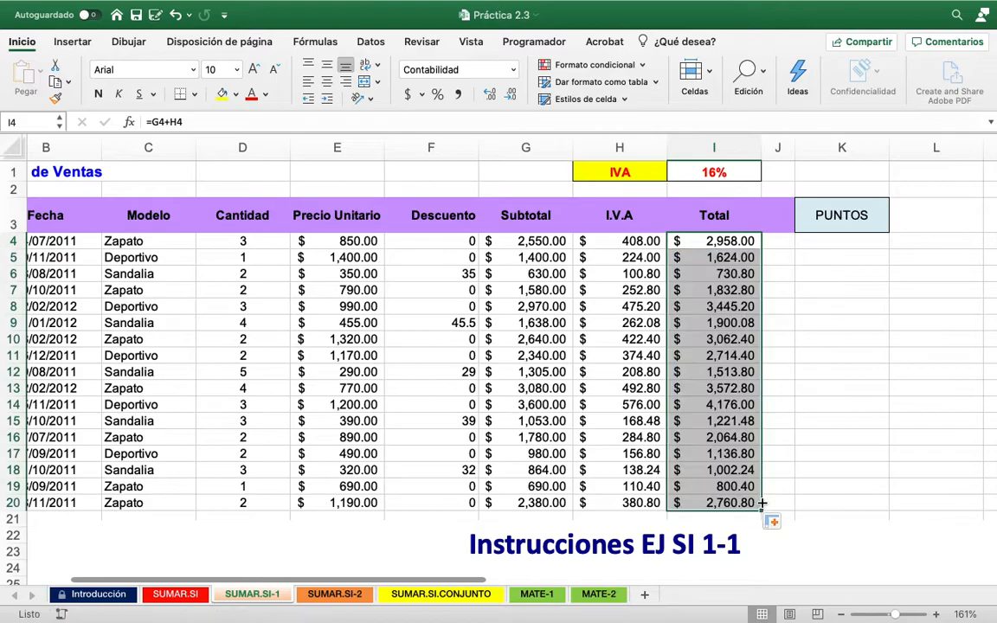
{"action": "left_click", "coordinate": [823, 323]}
Read instructions 5 and 6 for totalling the Total column and calculating the Puntos column
{"action": "scroll", "coordinate": [604, 443], "scroll_direction": "down", "scroll_amount": 10}
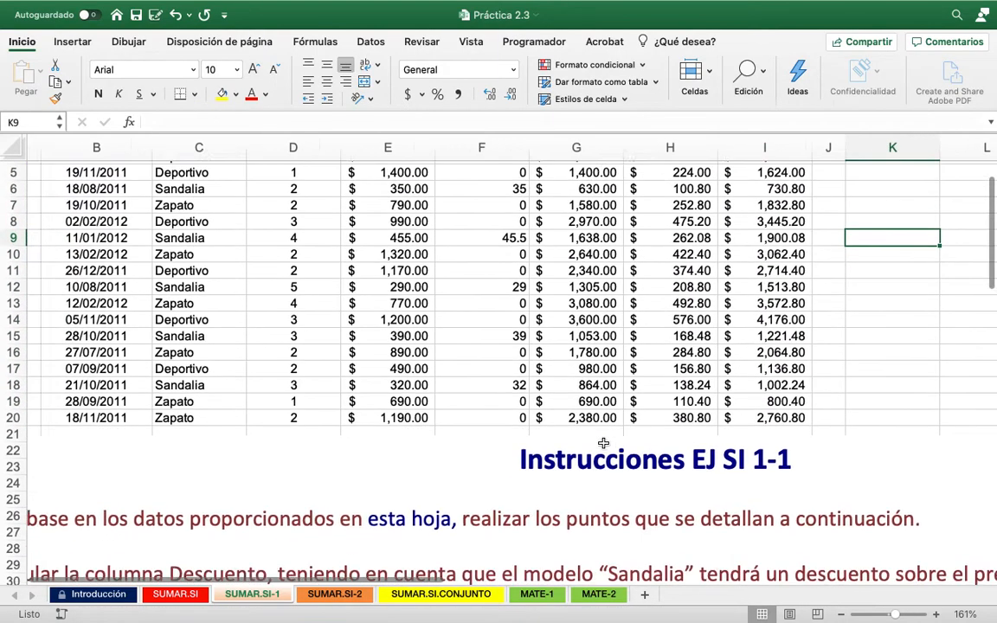
{"action": "scroll", "coordinate": [603, 444], "scroll_direction": "down", "scroll_amount": 5}
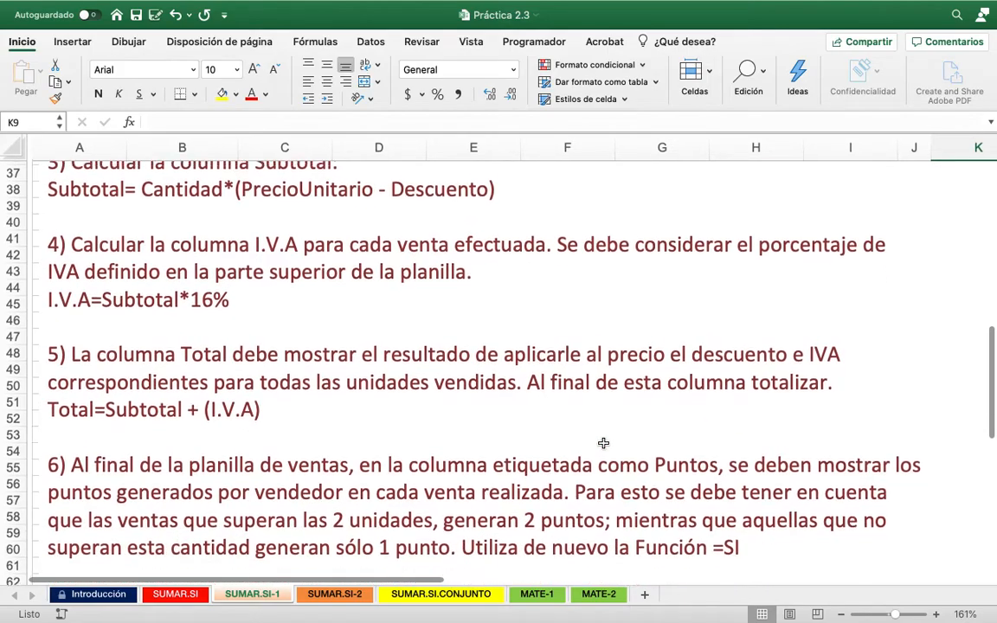
{"action": "scroll", "coordinate": [603, 443], "scroll_direction": "down", "scroll_amount": 3}
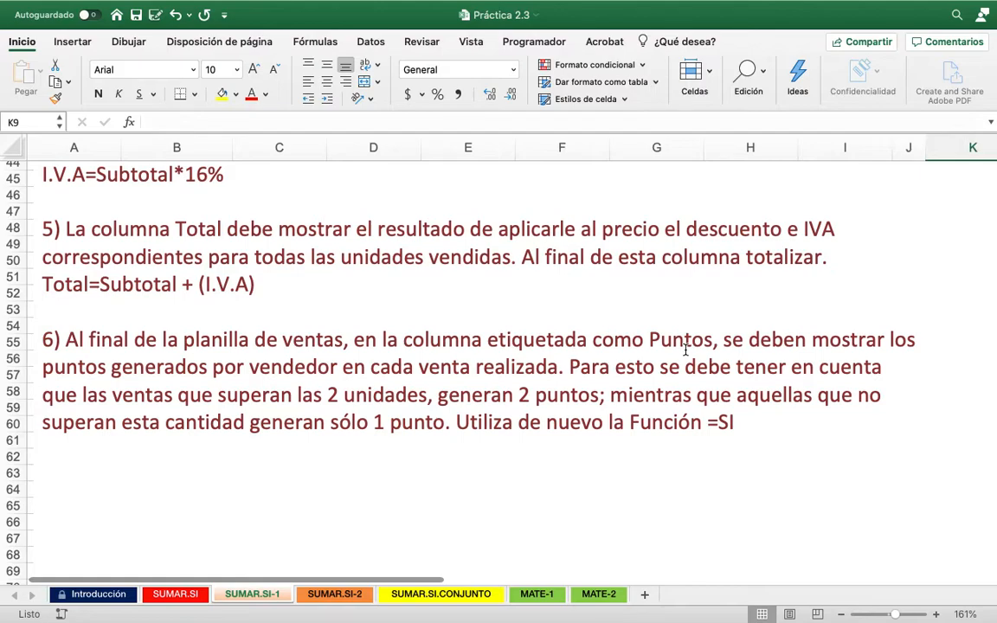
{"action": "scroll", "coordinate": [685, 349], "scroll_direction": "up", "scroll_amount": 20}
{"action": "scroll", "coordinate": [685, 349], "scroll_direction": "right", "scroll_amount": 4}
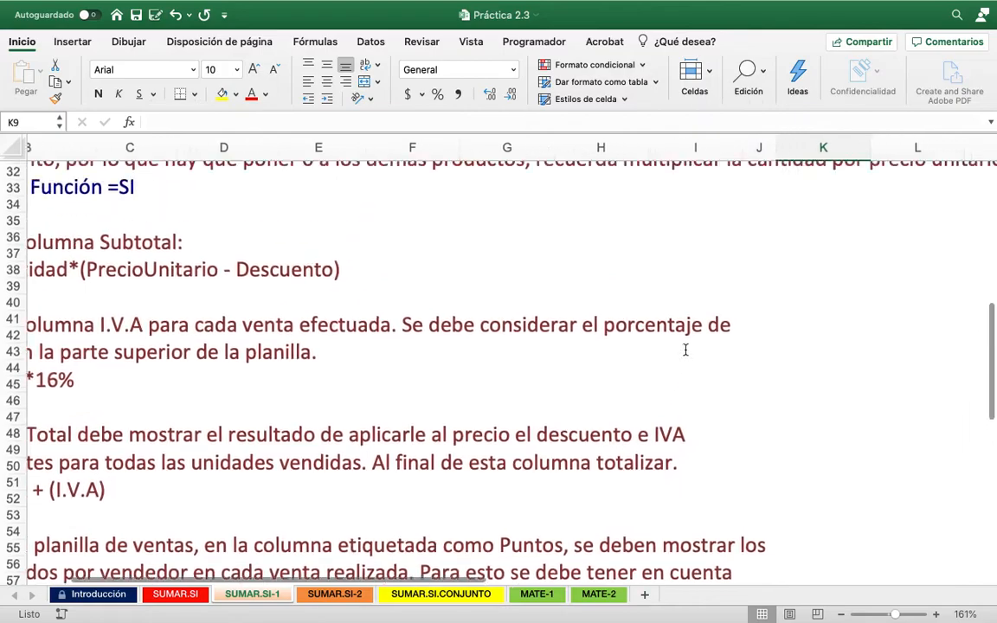
Enter the formula =SI(D4>2,2,1) in cell K4 of the Puntos column
{"action": "scroll", "coordinate": [685, 349], "scroll_direction": "left", "scroll_amount": 2}
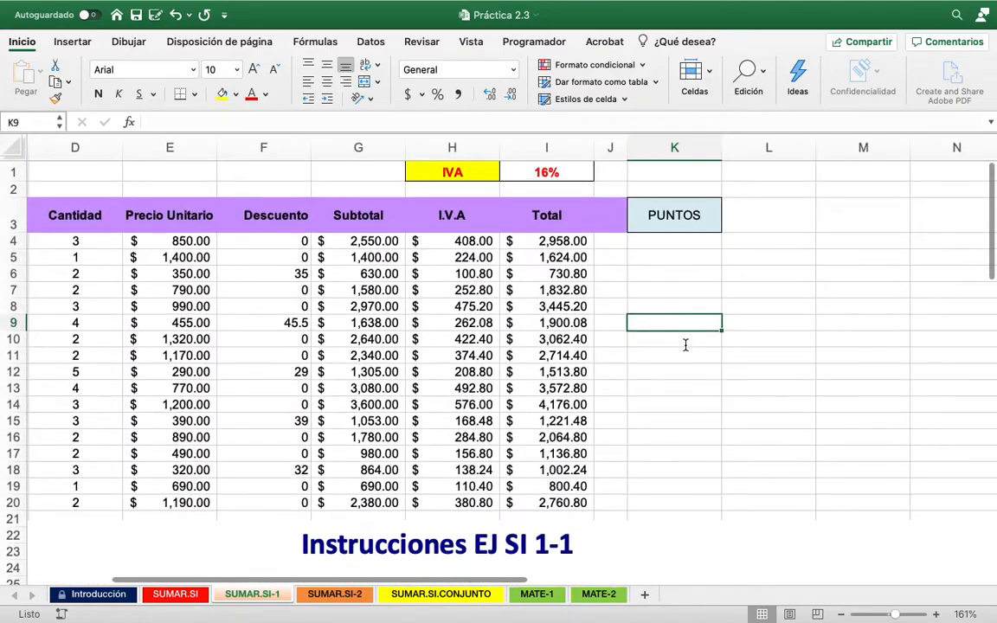
{"action": "left_click", "coordinate": [683, 240]}
{"action": "type", "text": "="}
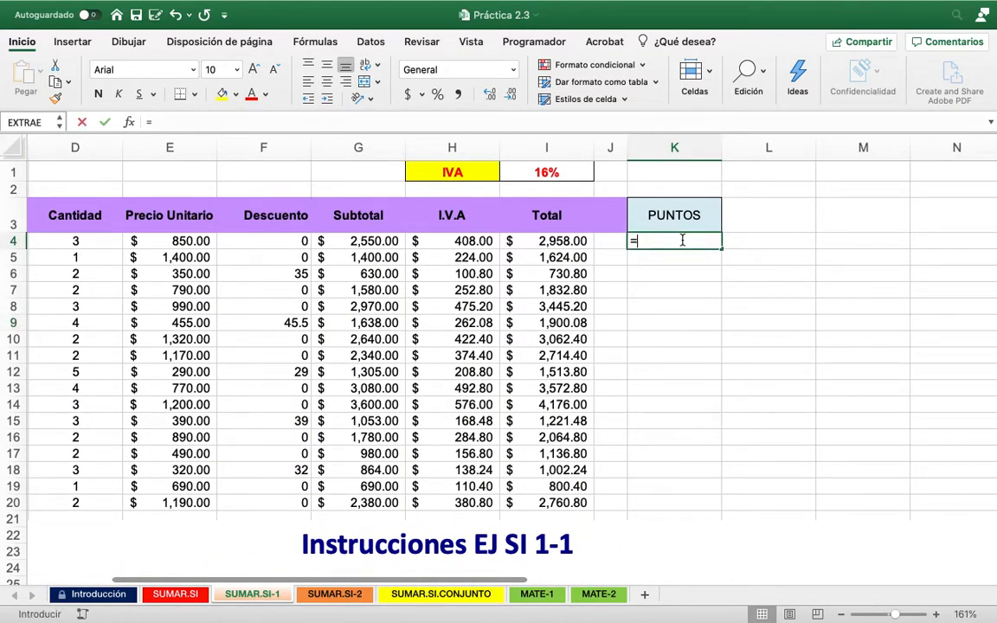
{"action": "type", "text": "si"}
{"action": "key", "text": "BackSpace"}
{"action": "key", "text": "BackSpace"}
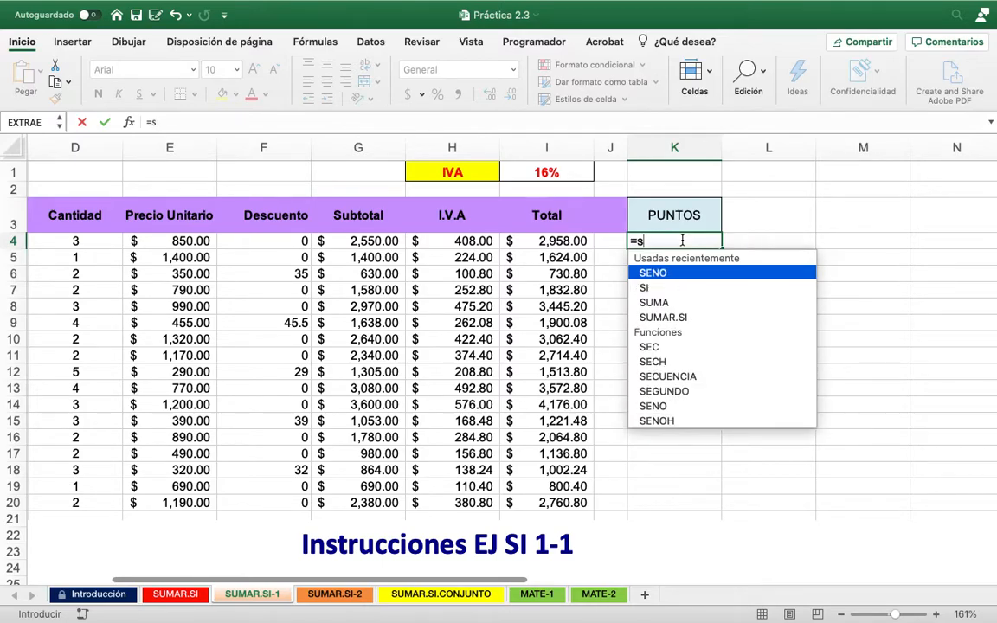
{"action": "type", "text": "SI("}
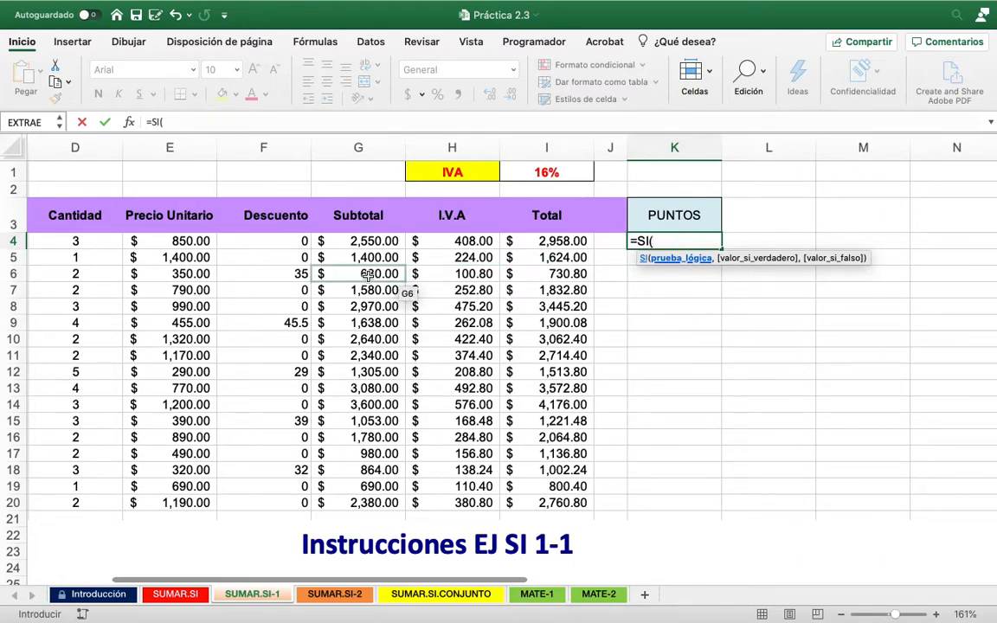
{"action": "left_click", "coordinate": [90, 242]}
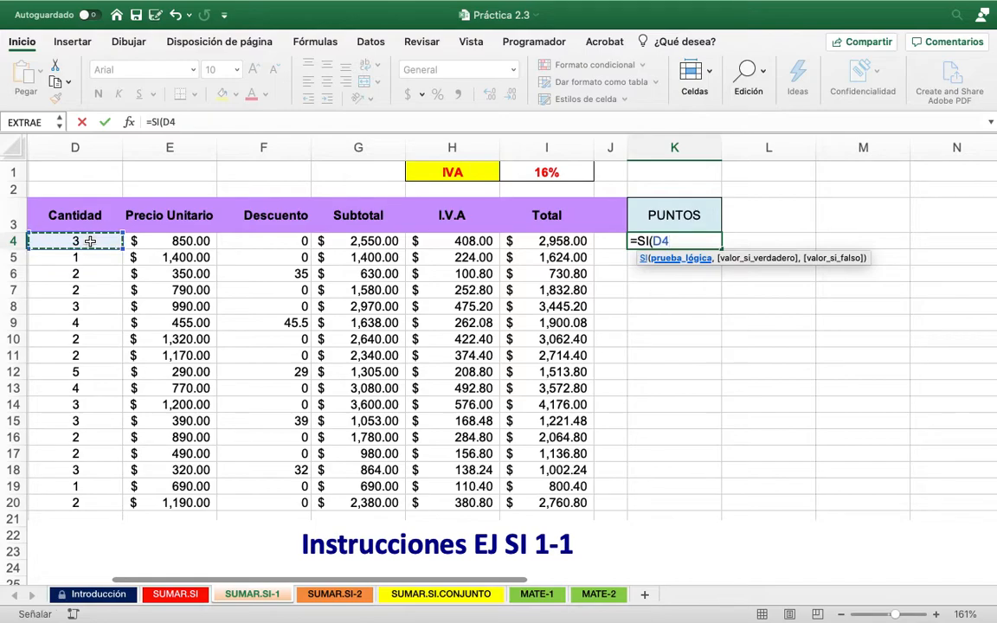
{"action": "type", "text": ">2"}
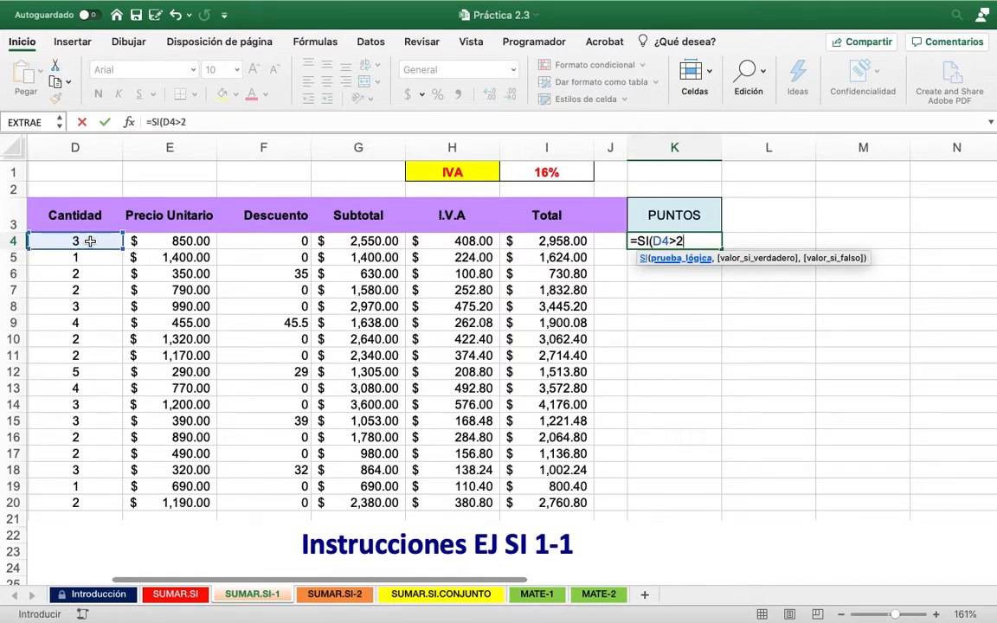
{"action": "type", "text": ","}
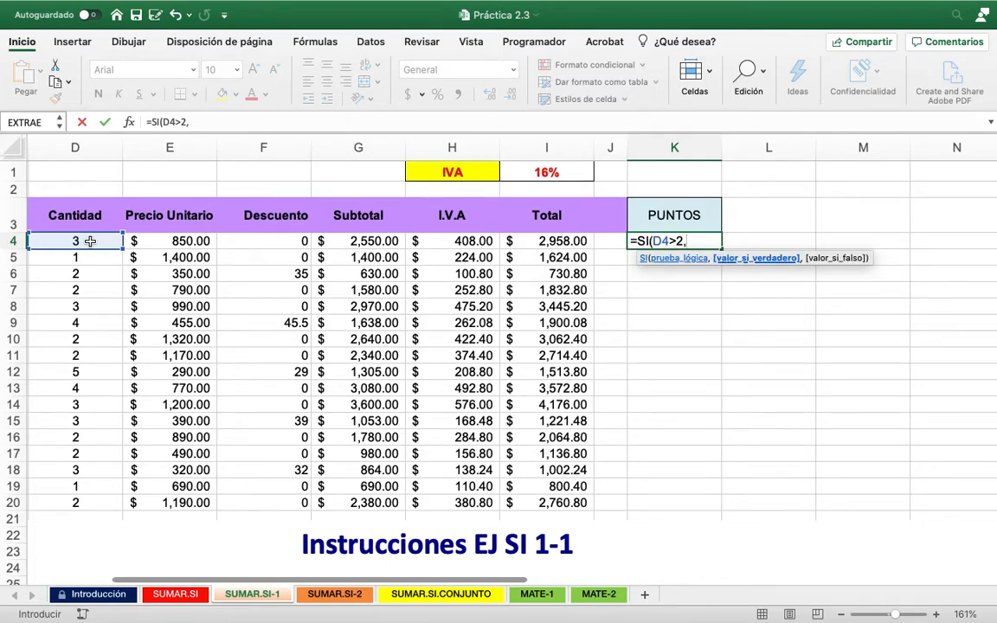
{"action": "type", "text": "2,"}
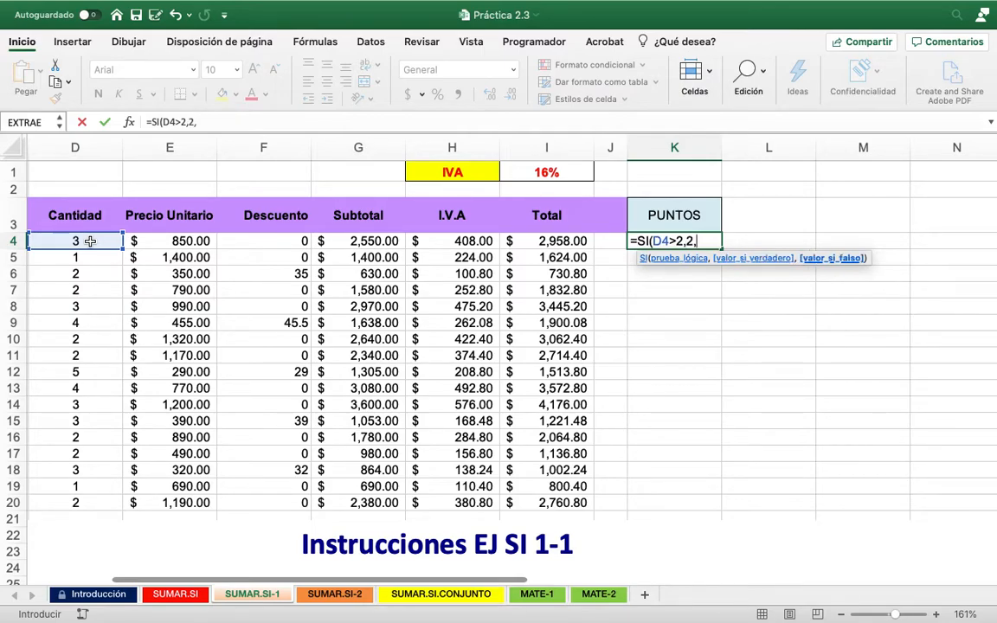
{"action": "type", "text": "1)"}
{"action": "key", "text": "Return"}
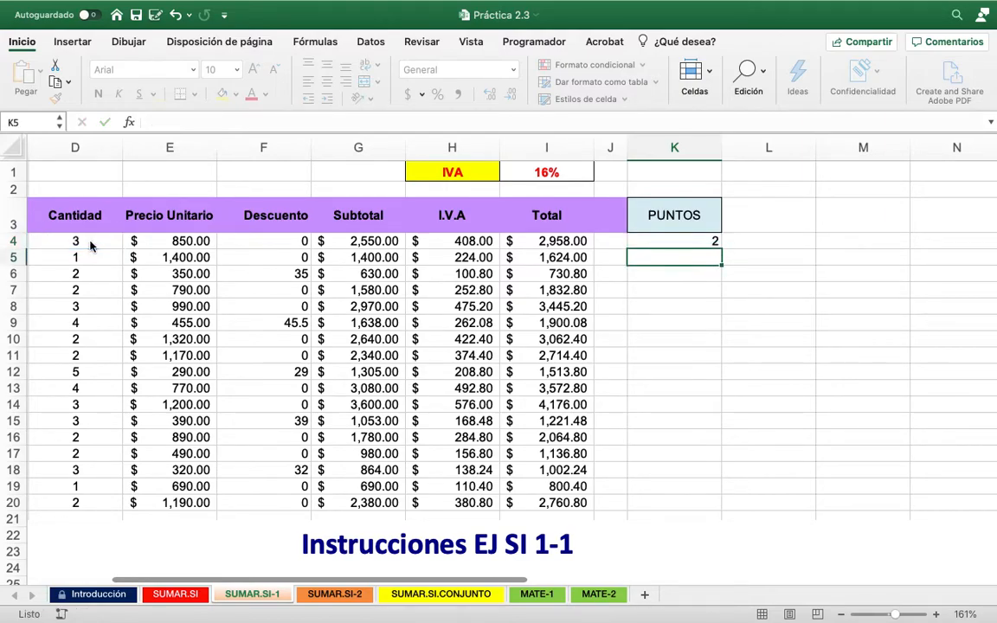
Center cell K4, fill its formula down to K20, and select K15 to check the copied formula
{"action": "left_click", "coordinate": [693, 241]}
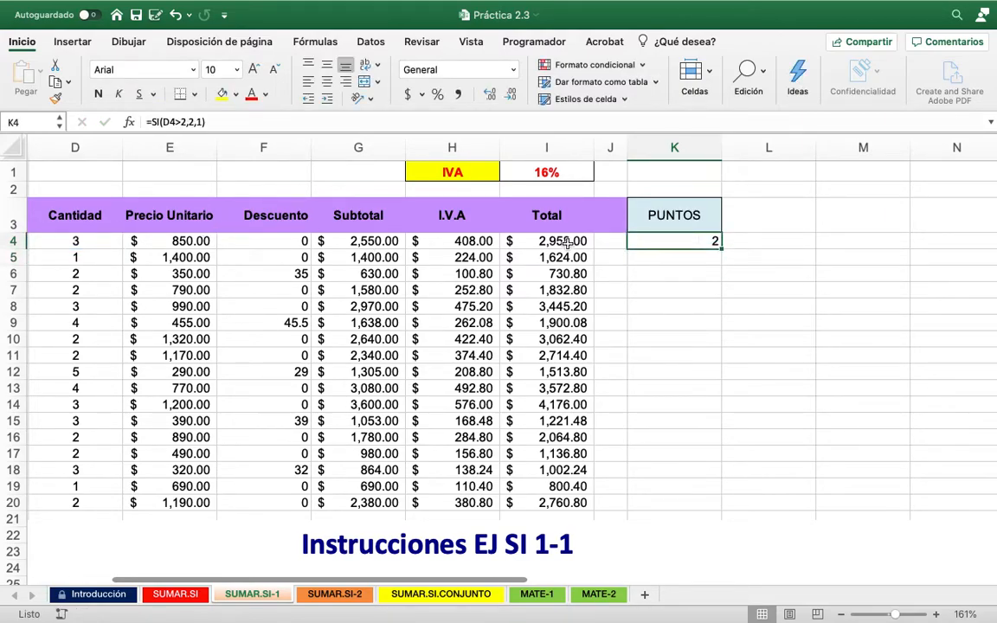
{"action": "left_click", "coordinate": [327, 81]}
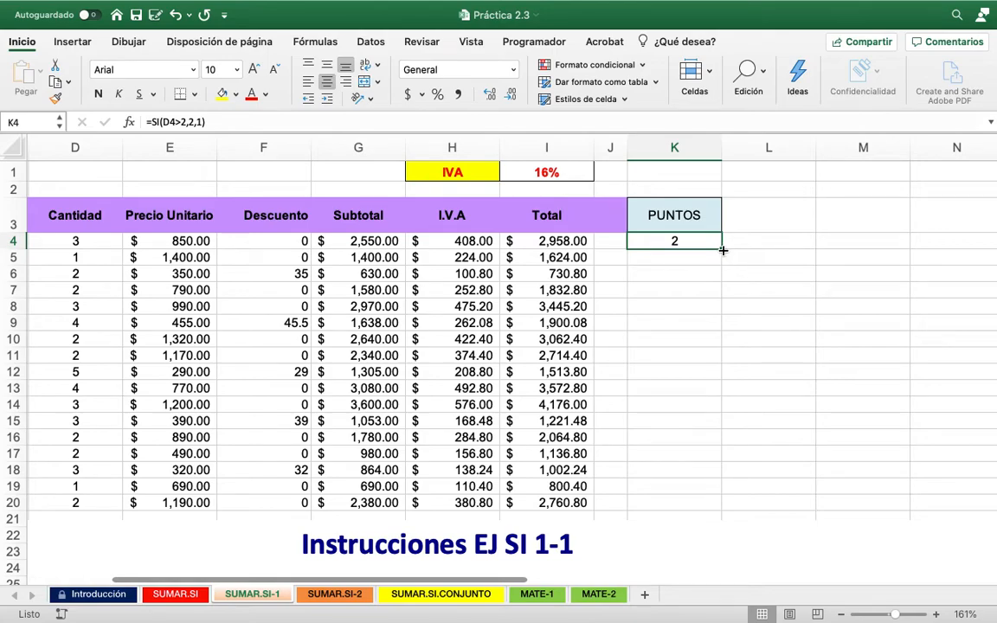
{"action": "left_click_drag", "start_coordinate": [723, 249], "coordinate": [713, 512]}
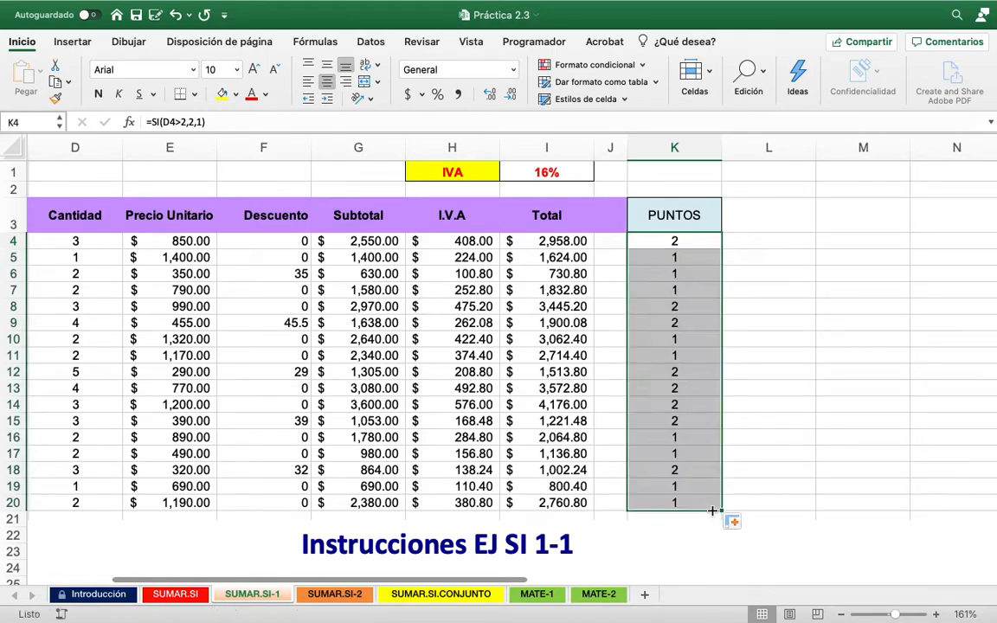
{"action": "left_click", "coordinate": [694, 418]}
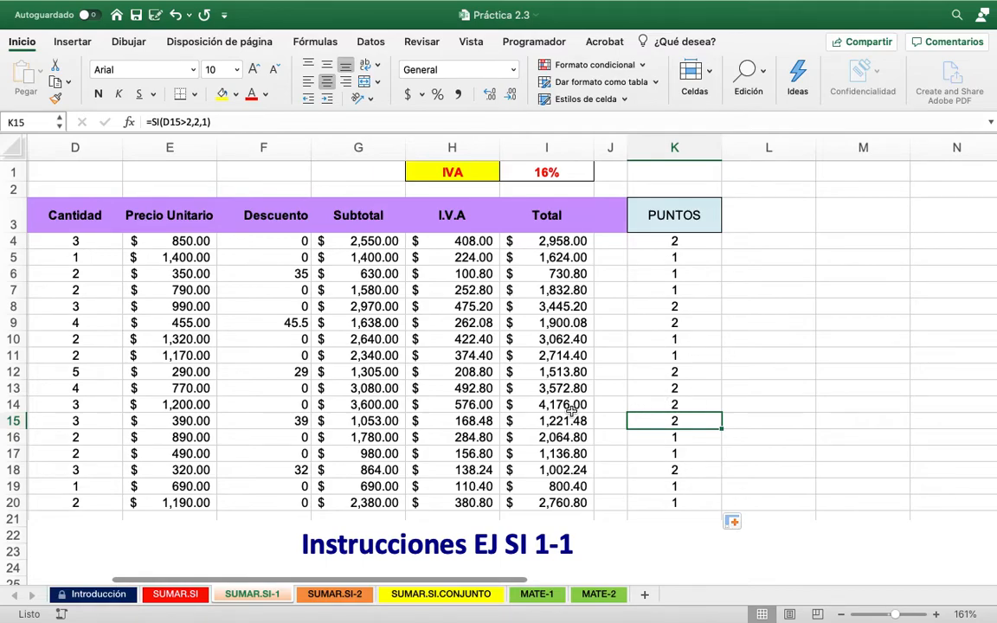
Review the completed sales table on the SUMAR.SI-1 sheet from Vendedor to Puntos, ending on the SUMAR.SI-2 sheet
{"action": "scroll", "coordinate": [571, 413], "scroll_direction": "left", "scroll_amount": 2}
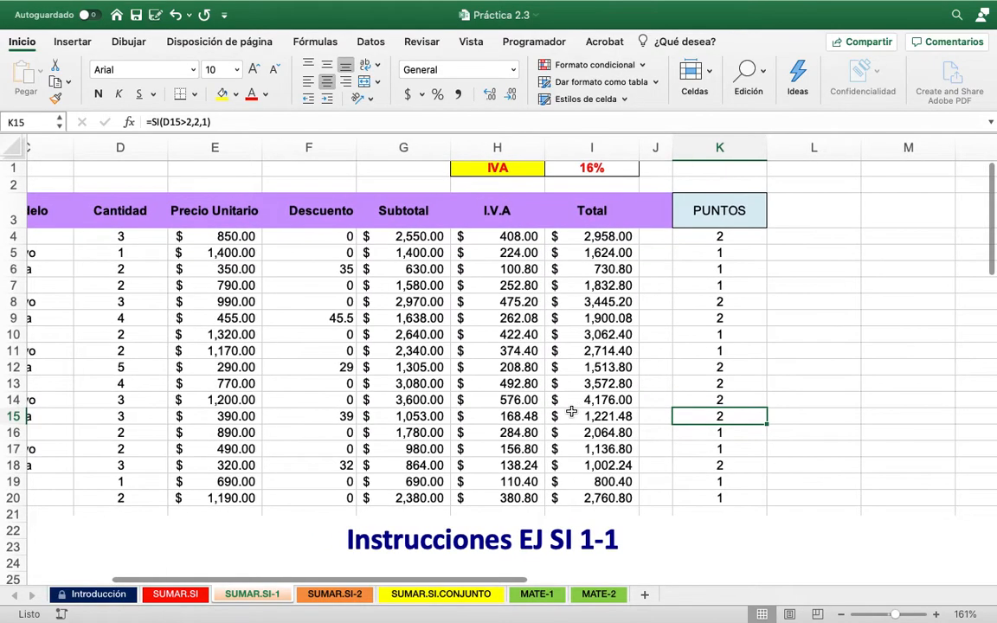
{"action": "left_click", "coordinate": [150, 382]}
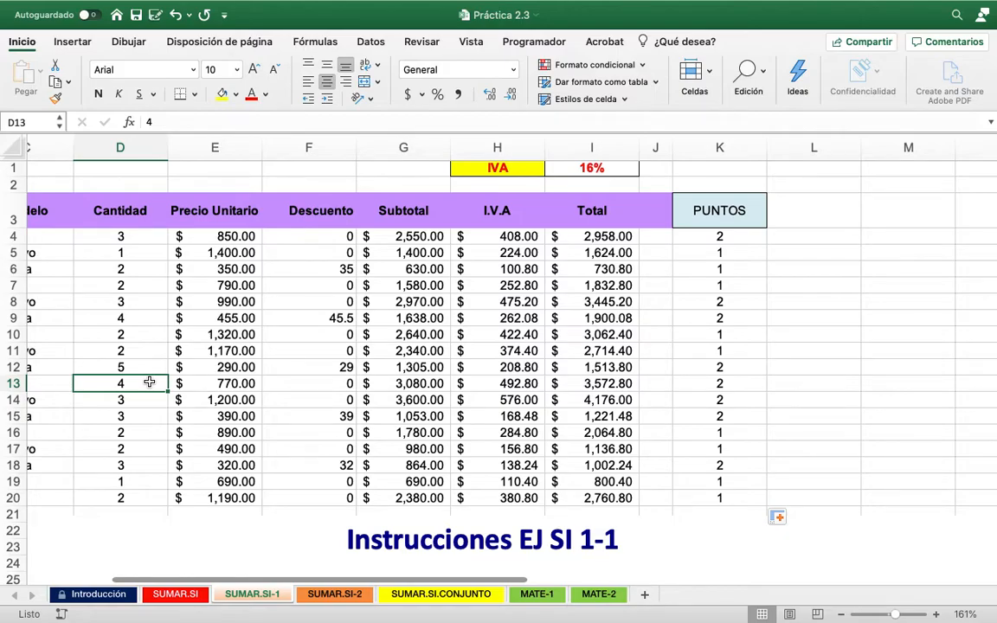
{"action": "scroll", "coordinate": [150, 382], "scroll_direction": "left", "scroll_amount": 3}
{"action": "scroll", "coordinate": [150, 382], "scroll_direction": "down", "scroll_amount": 3}
{"action": "scroll", "coordinate": [150, 381], "scroll_direction": "up", "scroll_amount": 3}
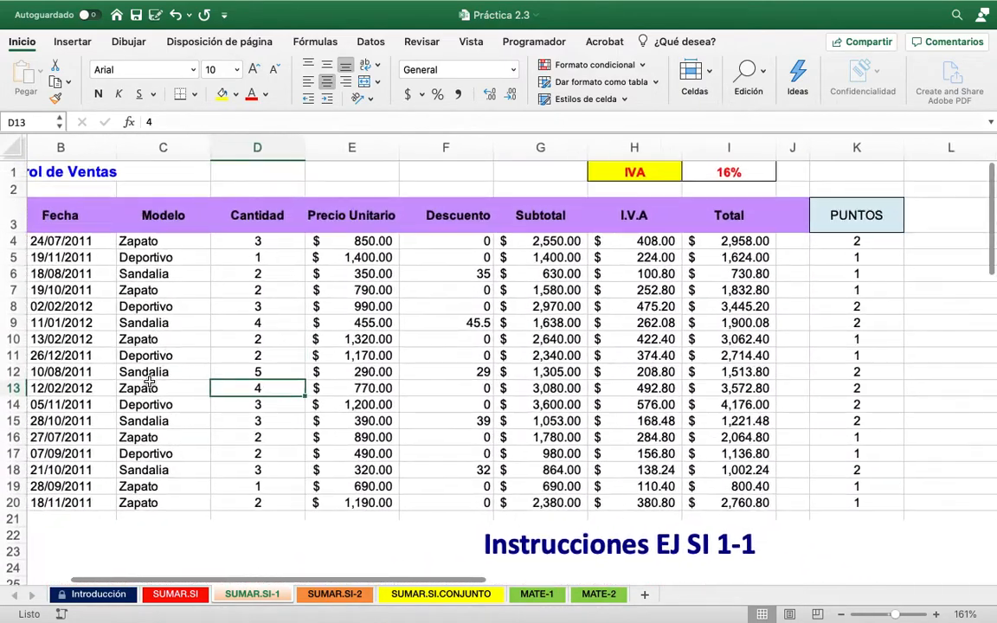
{"action": "scroll", "coordinate": [150, 381], "scroll_direction": "left", "scroll_amount": 2}
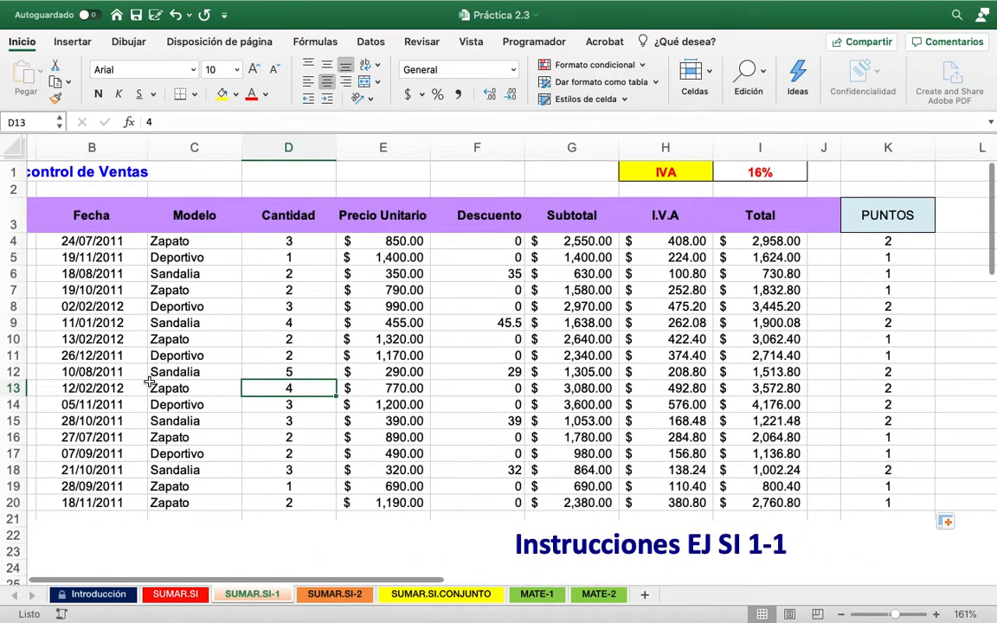
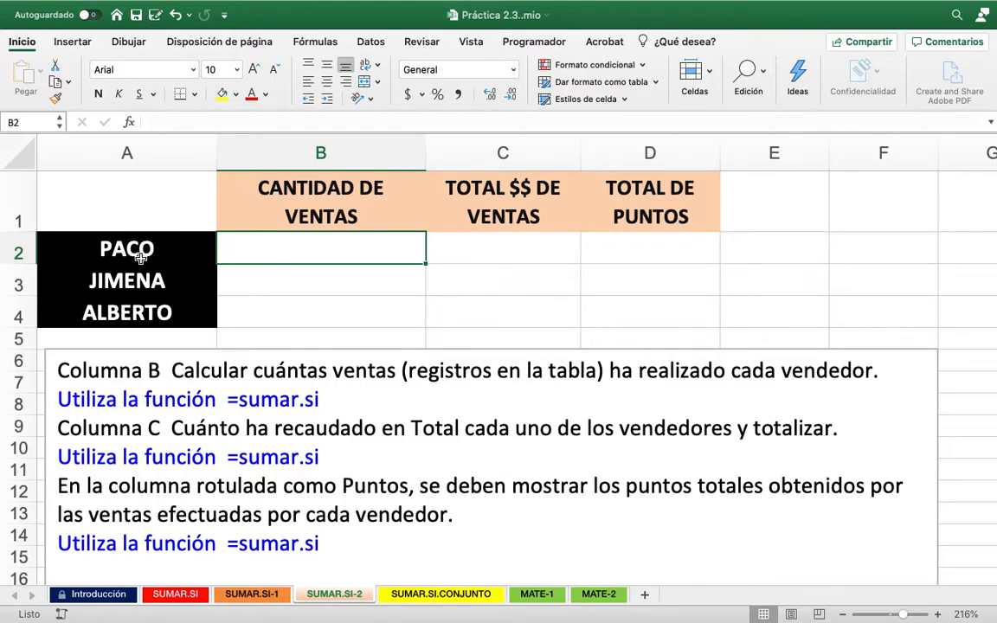
{"action": "left_click", "coordinate": [254, 594]}
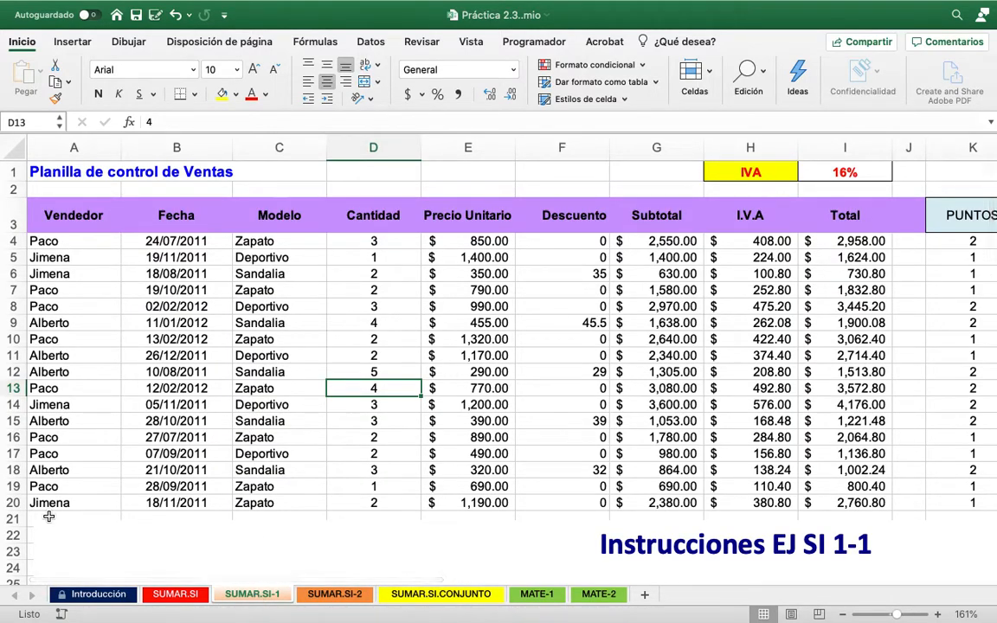
{"action": "left_click", "coordinate": [334, 594]}
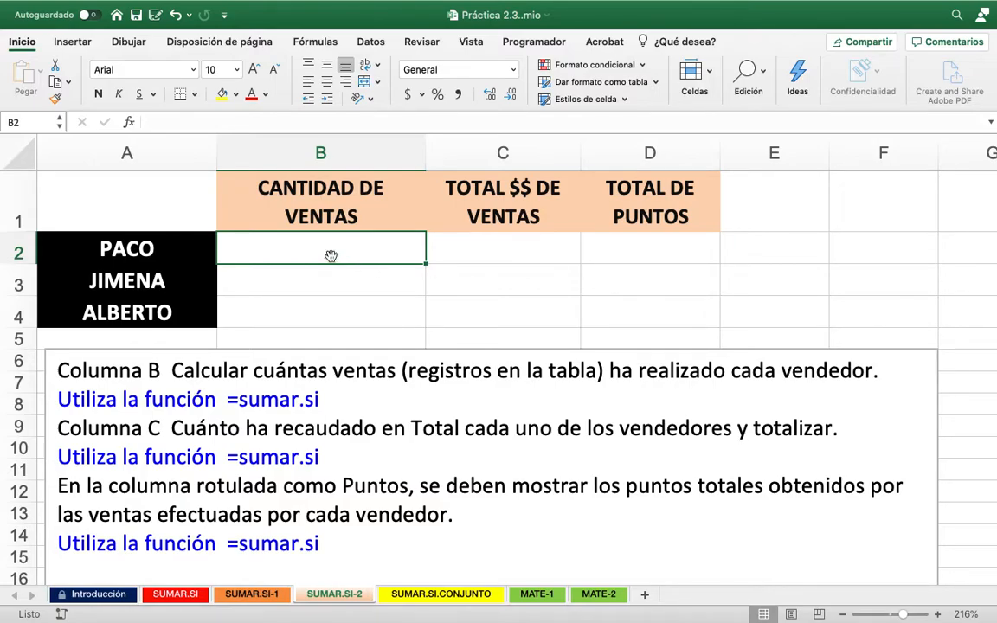
Start a SUMAR.SI formula in B2 of SUMAR.SI-2 with the Vendedor range 'SUMAR.SI-1'!A4:A20 as its first argument
{"action": "type", "text": "=SU"}
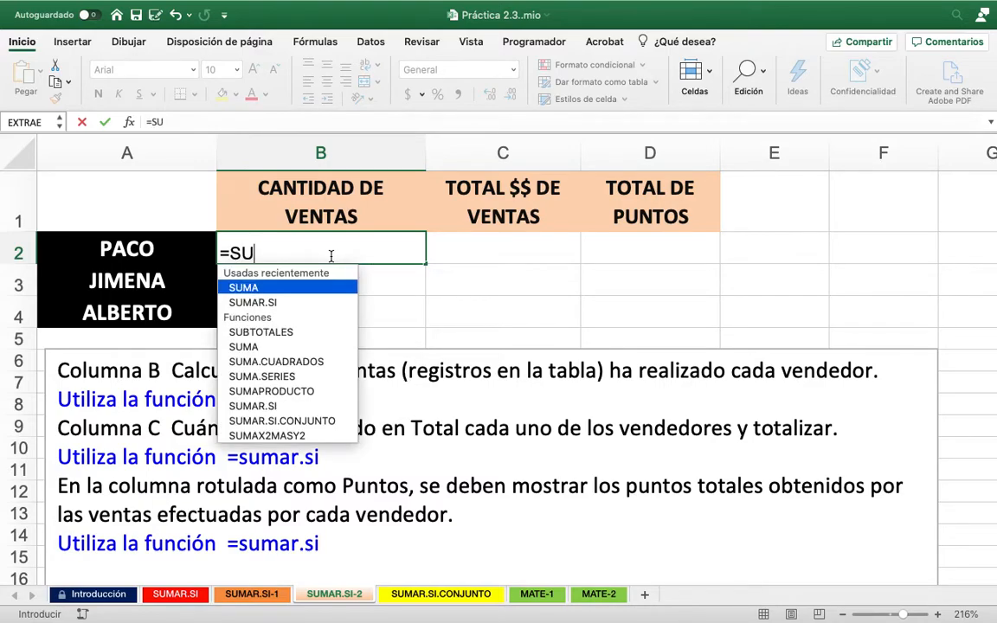
{"action": "type", "text": "MAR.SI"}
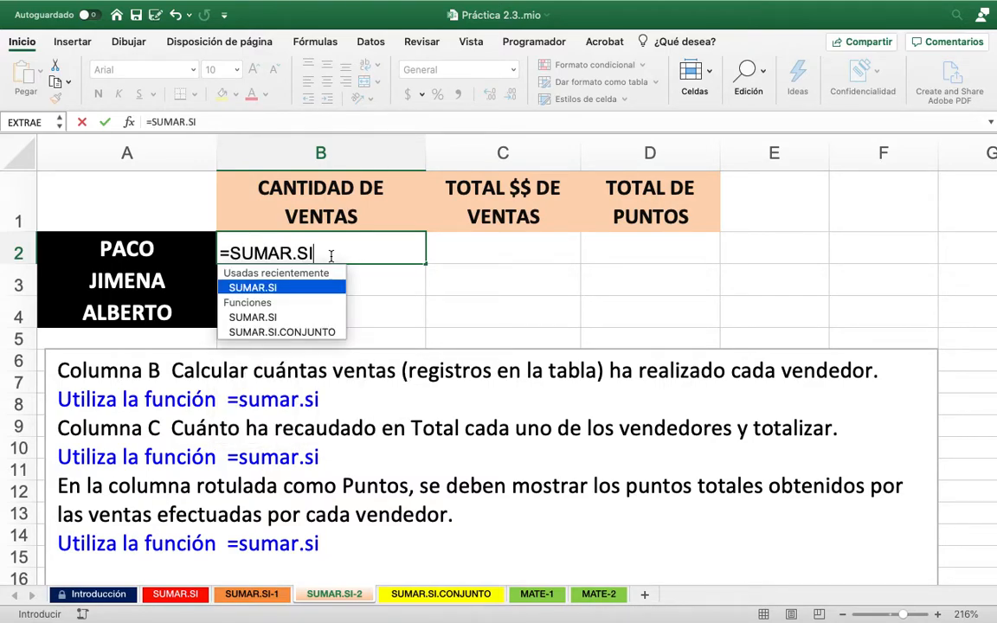
{"action": "type", "text": "("}
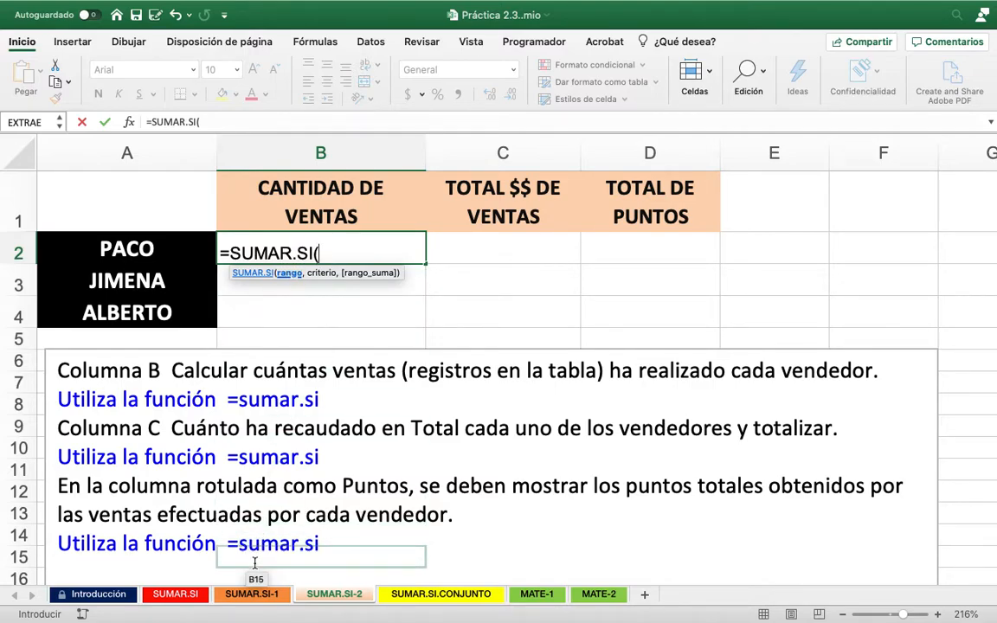
{"action": "left_click", "coordinate": [252, 594]}
{"action": "left_click_drag", "start_coordinate": [52, 243], "coordinate": [78, 505]}
{"action": "left_click", "coordinate": [306, 121]}
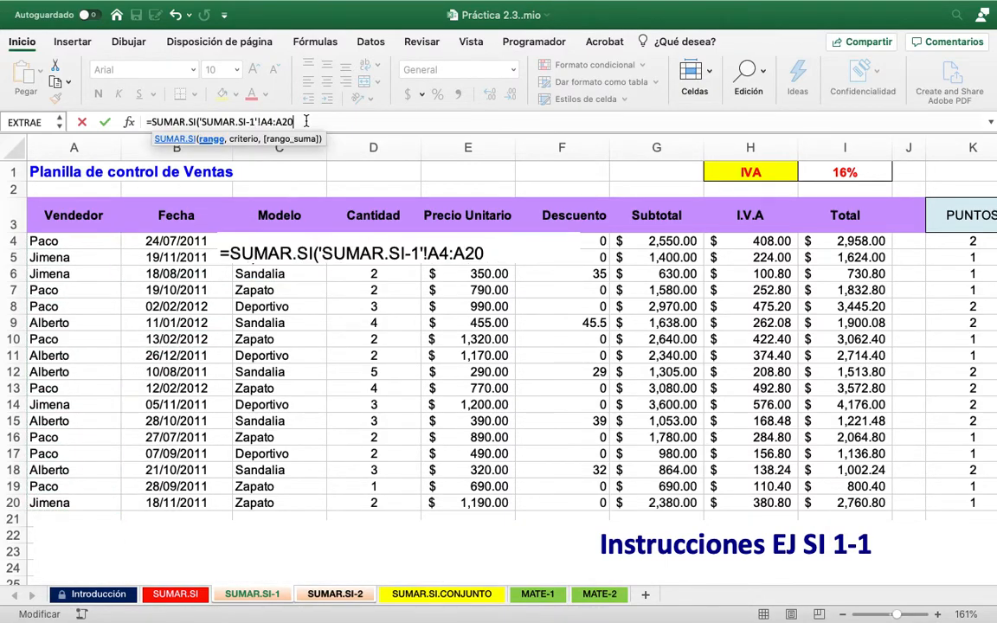
{"action": "type", "text": ","}
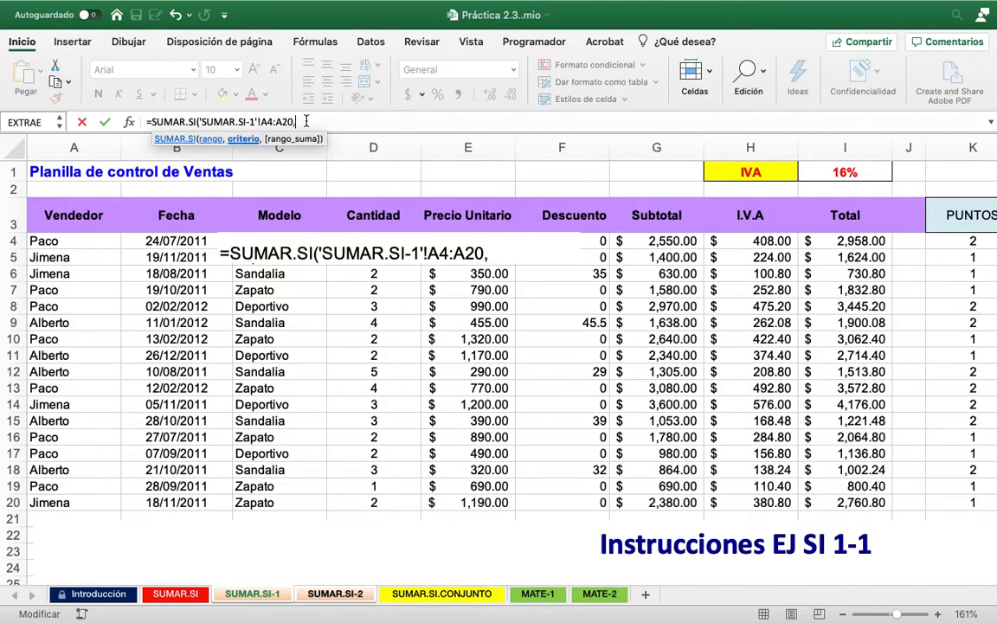
Set the criterion of the B2 formula to A2, without the 'SUMAR.SI-2'! sheet prefix
{"action": "left_click", "coordinate": [335, 594]}
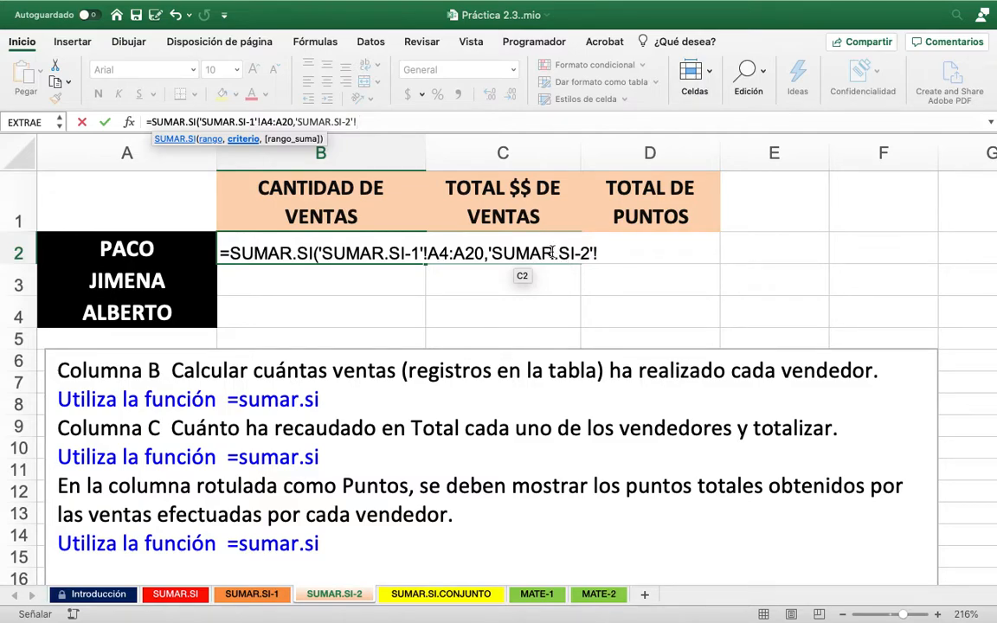
{"action": "left_click_drag", "start_coordinate": [386, 122], "coordinate": [298, 115]}
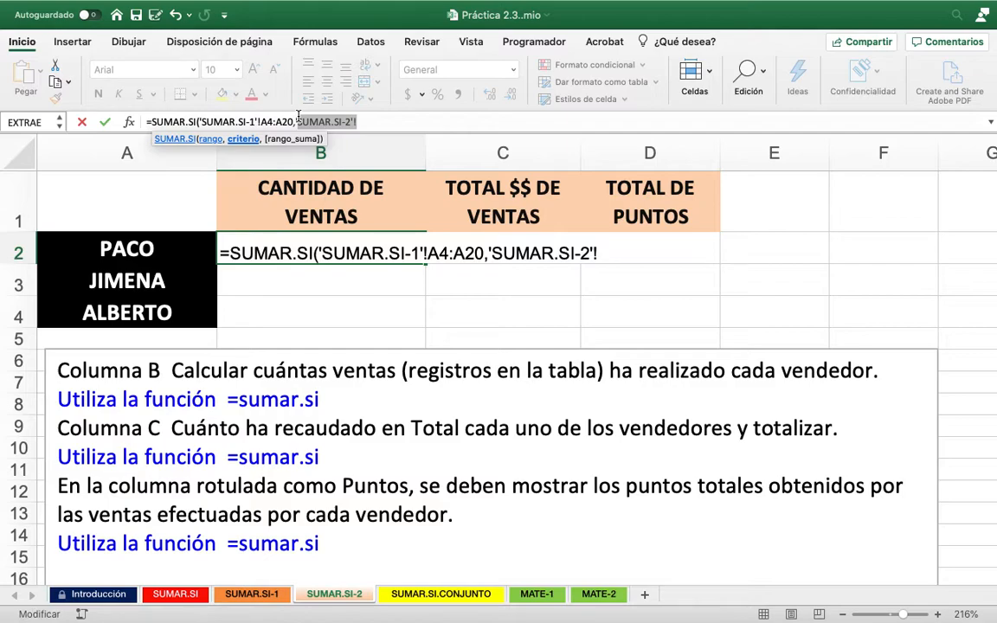
{"action": "key", "text": "BackSpace"}
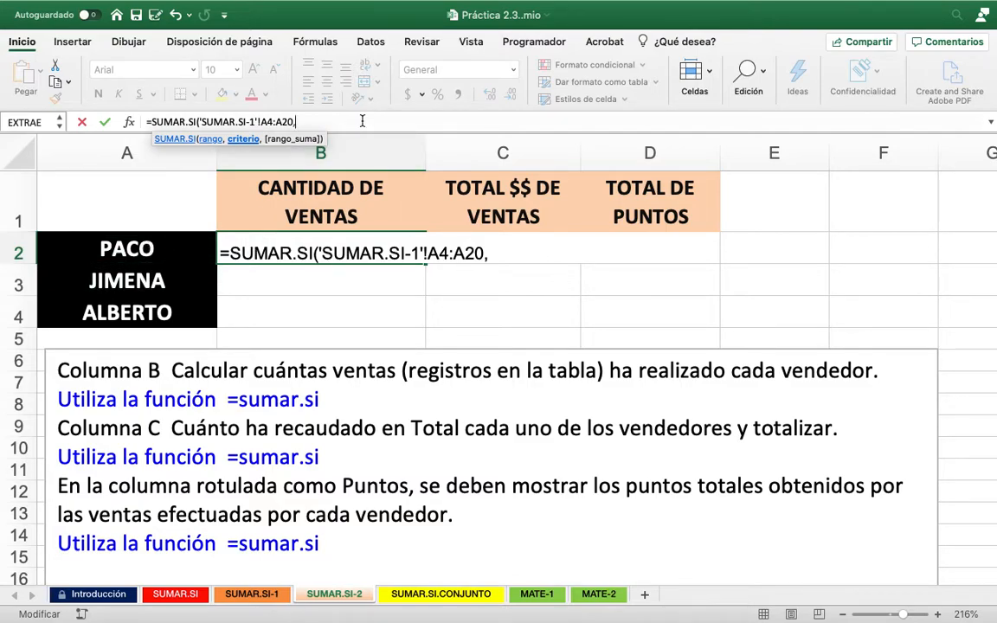
{"action": "type", "text": "A2"}
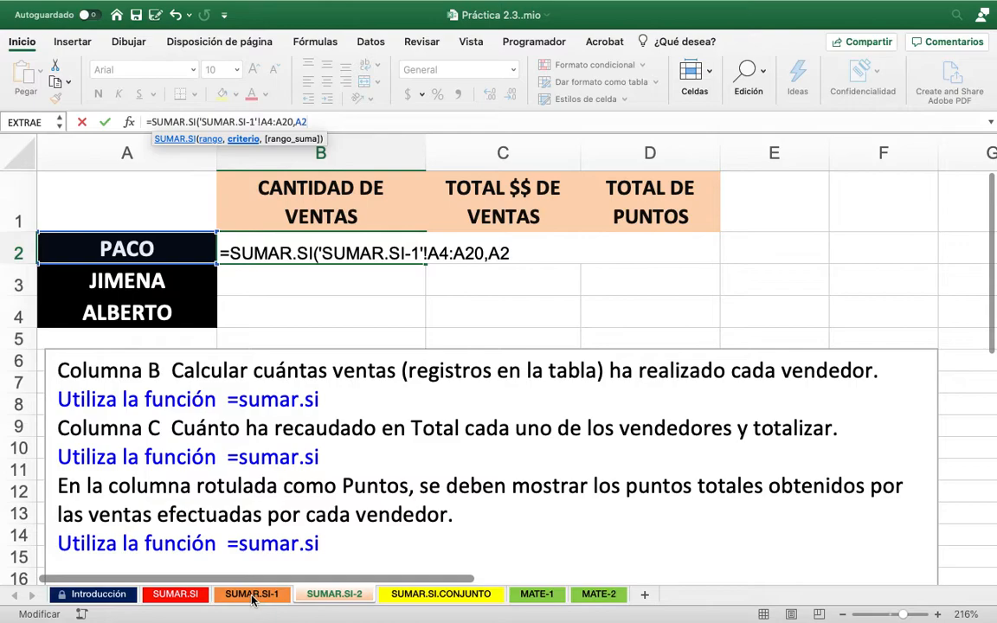
Make the Vendedor range in the B2 formula absolute as $A$4:$A$20
{"action": "left_click", "coordinate": [427, 253]}
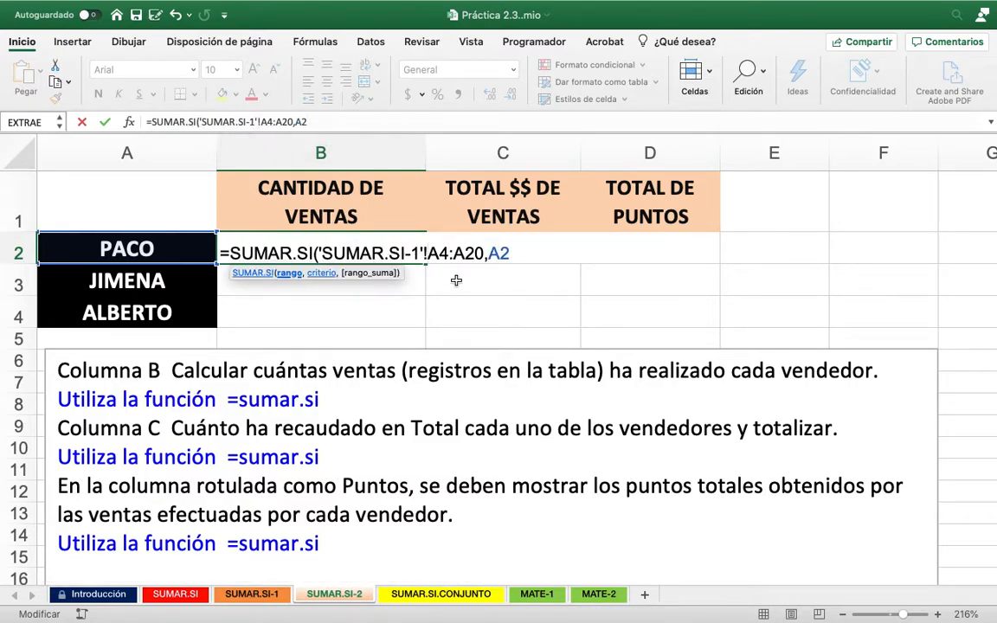
{"action": "type", "text": "$"}
{"action": "key", "text": "Right"}
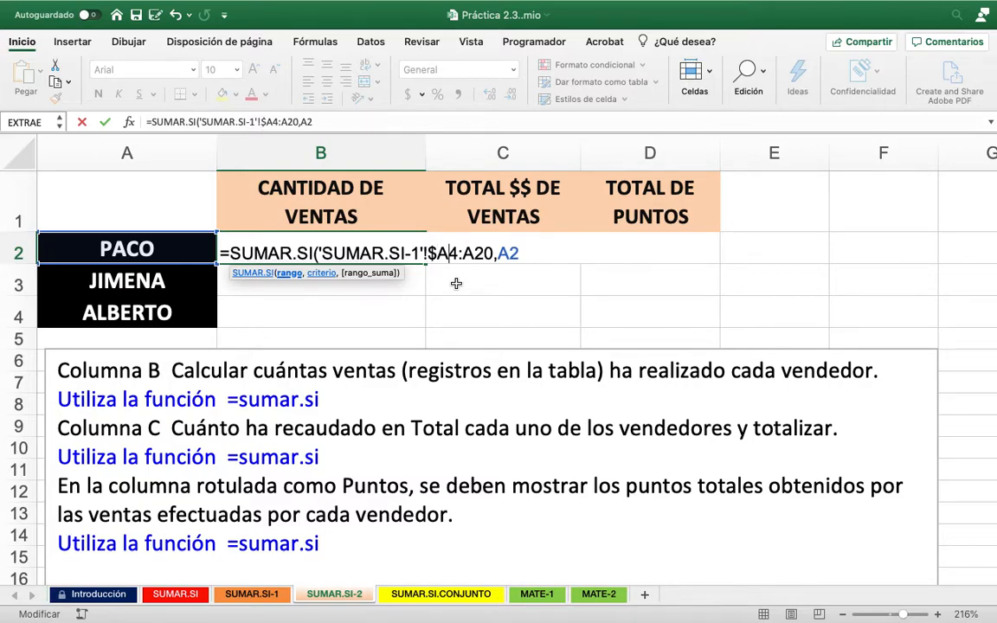
{"action": "type", "text": "$"}
{"action": "key", "text": "Right"}
{"action": "key", "text": "Right"}
{"action": "type", "text": "$"}
{"action": "key", "text": "Right"}
{"action": "type", "text": "$"}
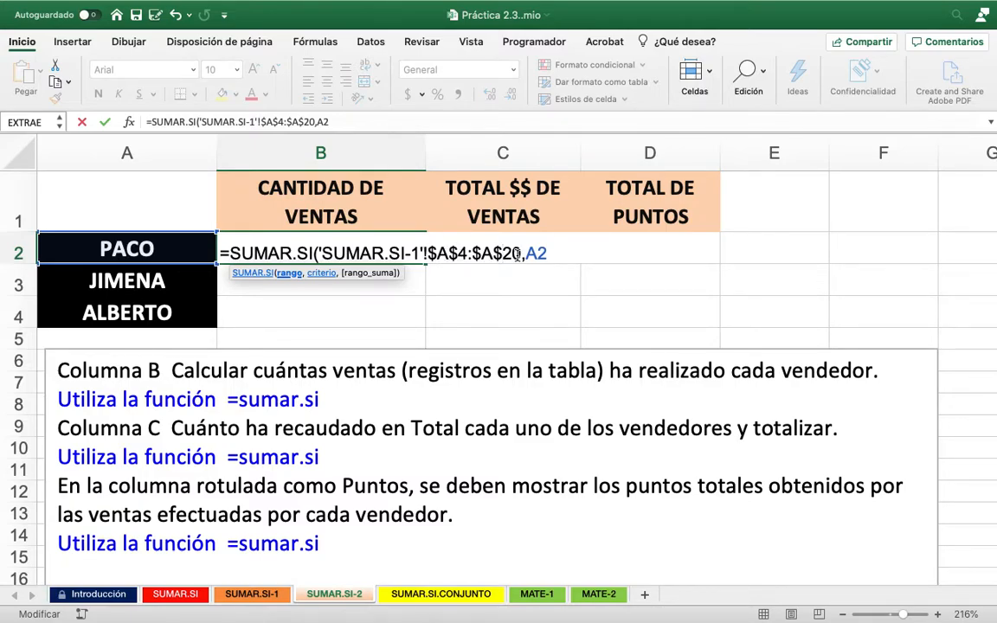
Add a third argument to the B2 formula by reusing its first range, 'SUMAR.SI-1'!$A$4:$A$20
{"action": "type", "text": ","}
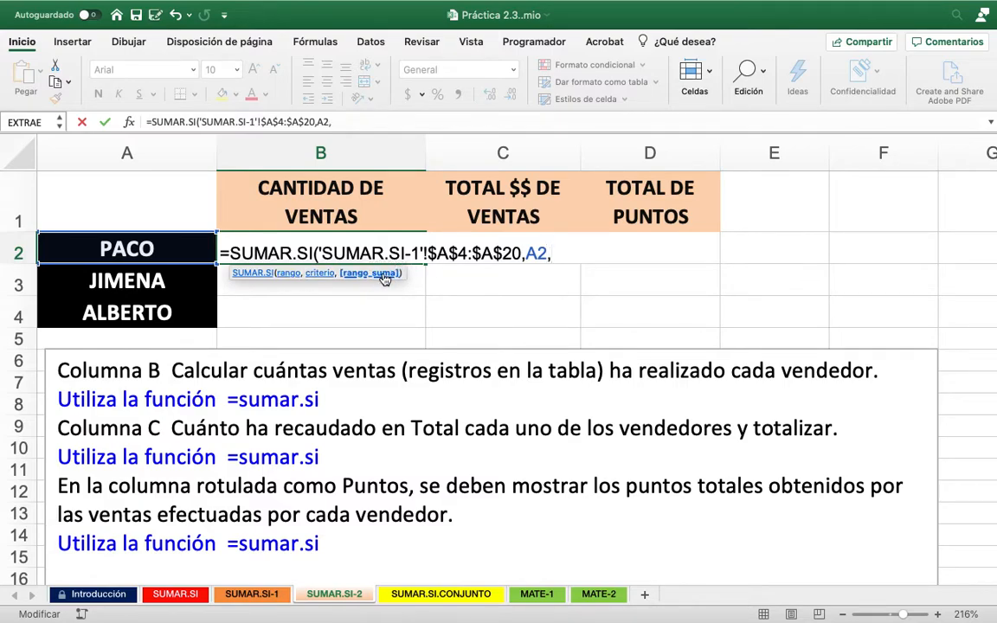
{"action": "left_click", "coordinate": [251, 594]}
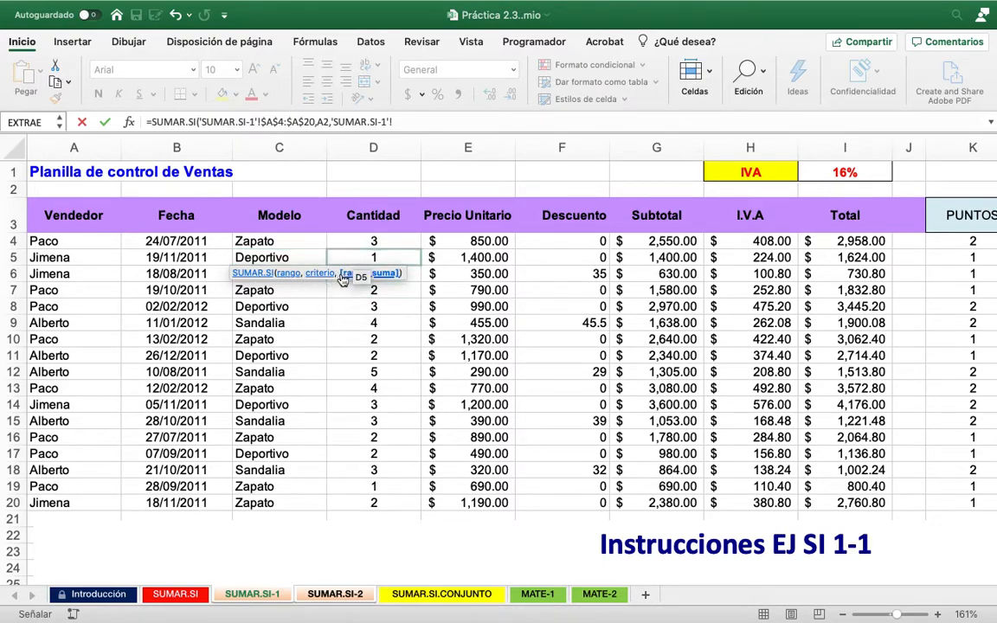
{"action": "left_click", "coordinate": [327, 594]}
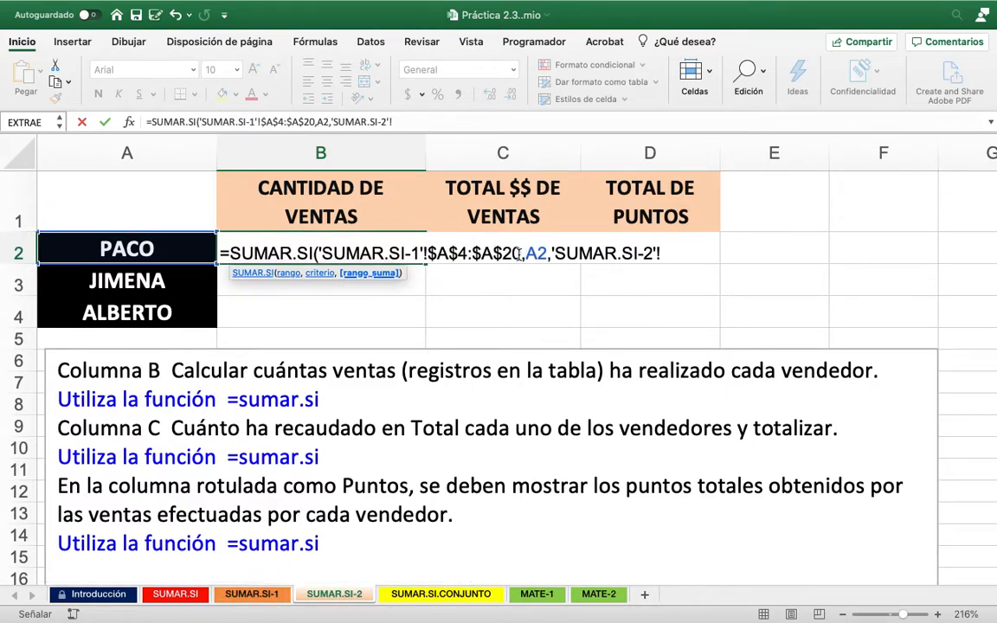
{"action": "left_click_drag", "start_coordinate": [519, 254], "coordinate": [319, 259]}
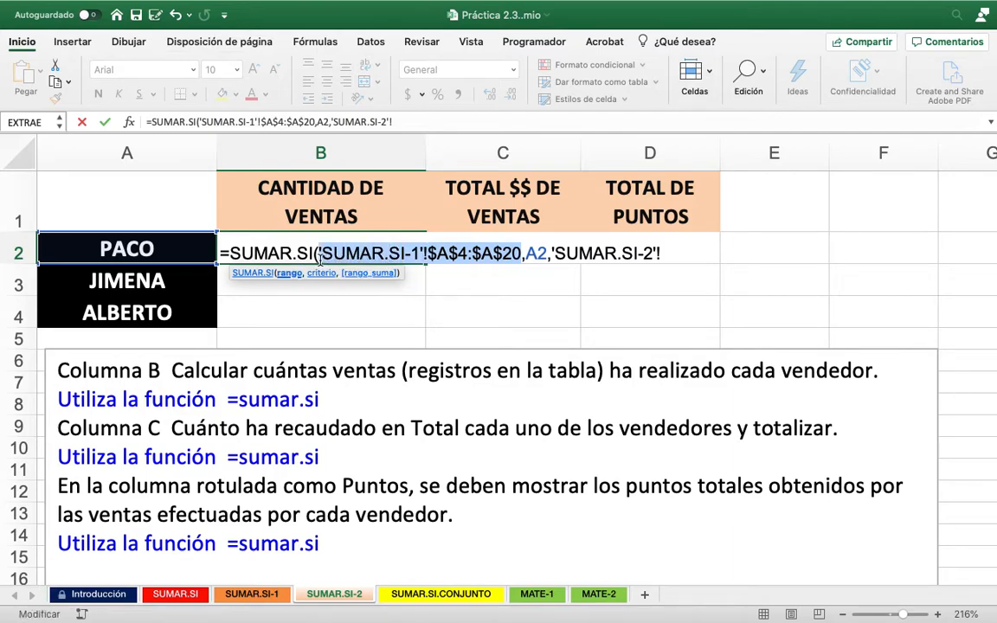
{"action": "key", "text": "super+c"}
{"action": "left_click", "coordinate": [666, 253]}
{"action": "key", "text": "BackSpace"}
{"action": "key", "text": "BackSpace"}
{"action": "key", "text": "BackSpace"}
{"action": "key", "text": "BackSpace"}
{"action": "key", "text": "BackSpace"}
{"action": "key", "text": "BackSpace"}
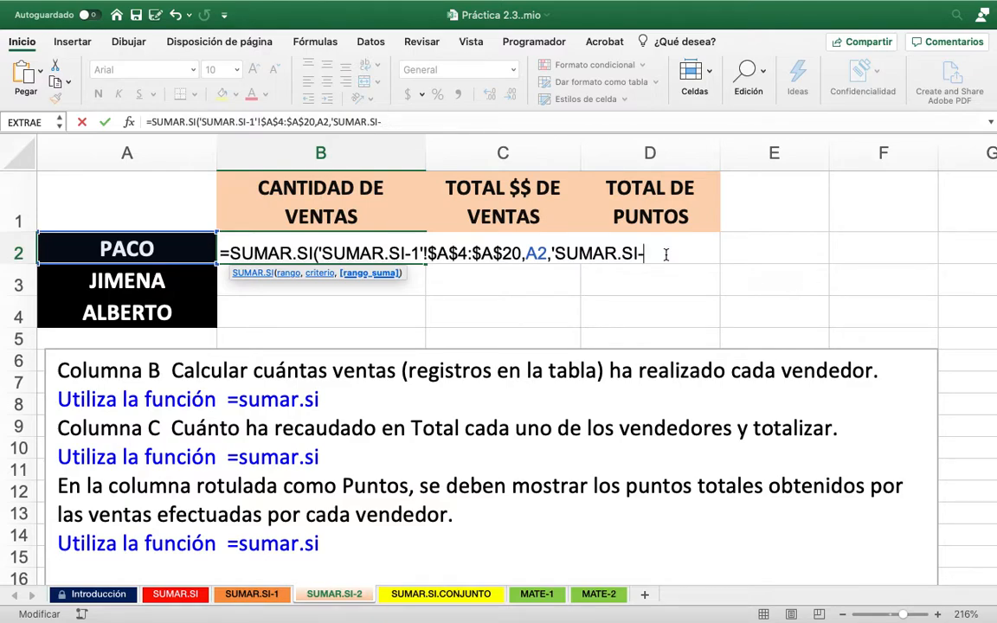
{"action": "key", "text": "BackSpace"}
{"action": "key", "text": "BackSpace"}
{"action": "key", "text": "BackSpace"}
{"action": "key", "text": "BackSpace"}
{"action": "key", "text": "BackSpace"}
{"action": "key", "text": "BackSpace"}
{"action": "key", "text": "BackSpace"}
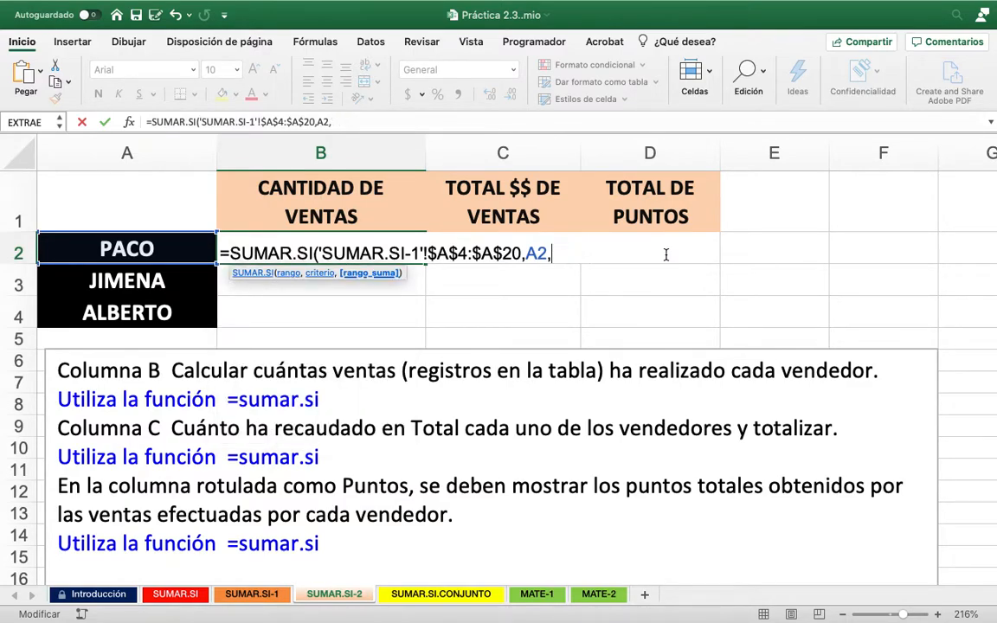
{"action": "key", "text": "super+v"}
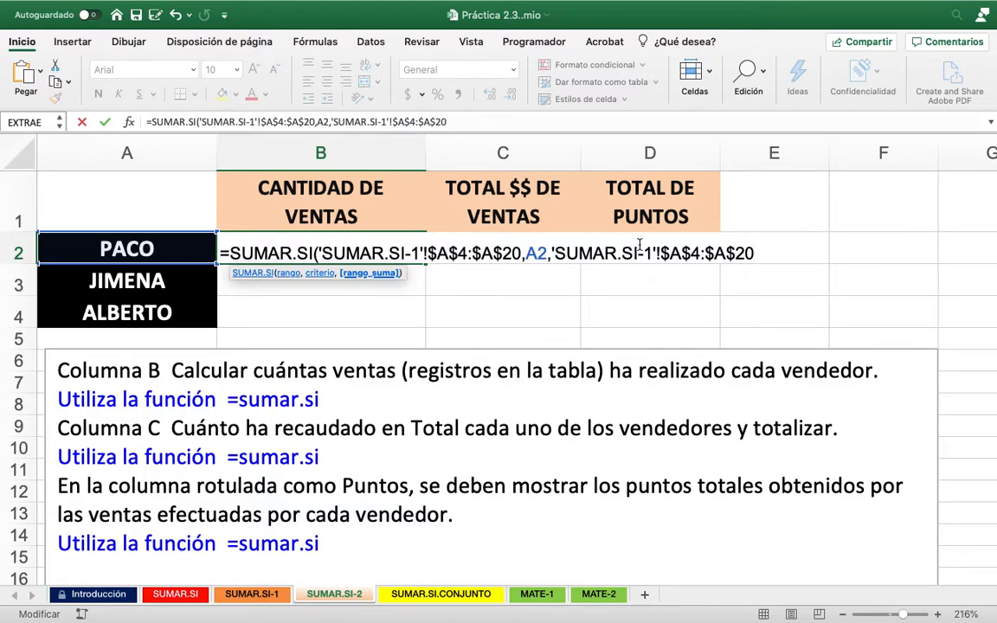
Change the sum range of the B2 formula to the Cantidad cells $D$4:$D$20 and complete the formula
{"action": "left_click", "coordinate": [681, 253]}
{"action": "key", "text": "BackSpace"}
{"action": "type", "text": "D"}
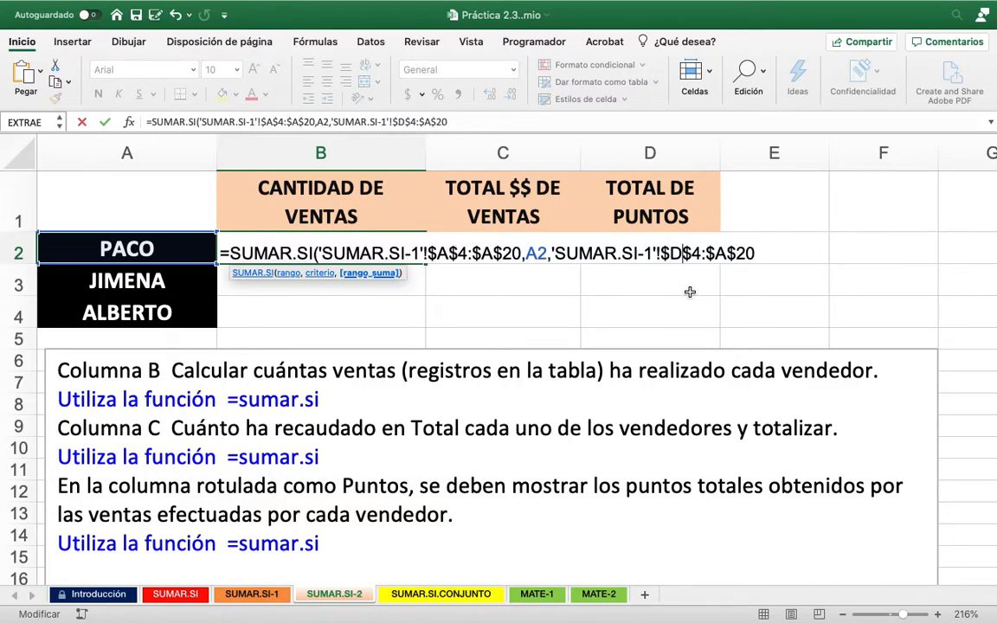
{"action": "left_click", "coordinate": [726, 253]}
{"action": "key", "text": "BackSpace"}
{"action": "type", "text": "D$20"}
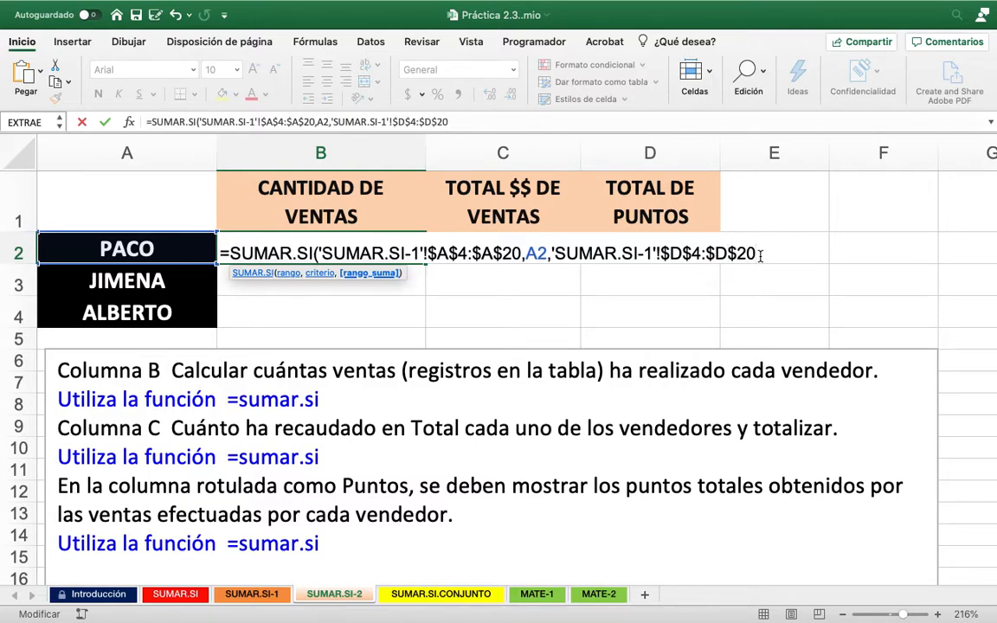
{"action": "type", "text": ")"}
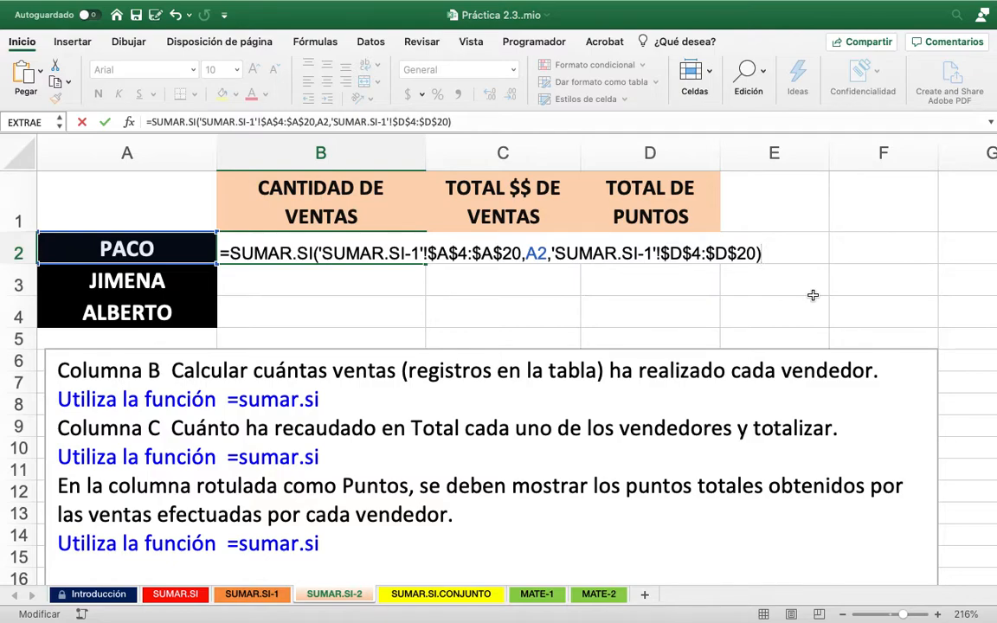
{"action": "key", "text": "Return"}
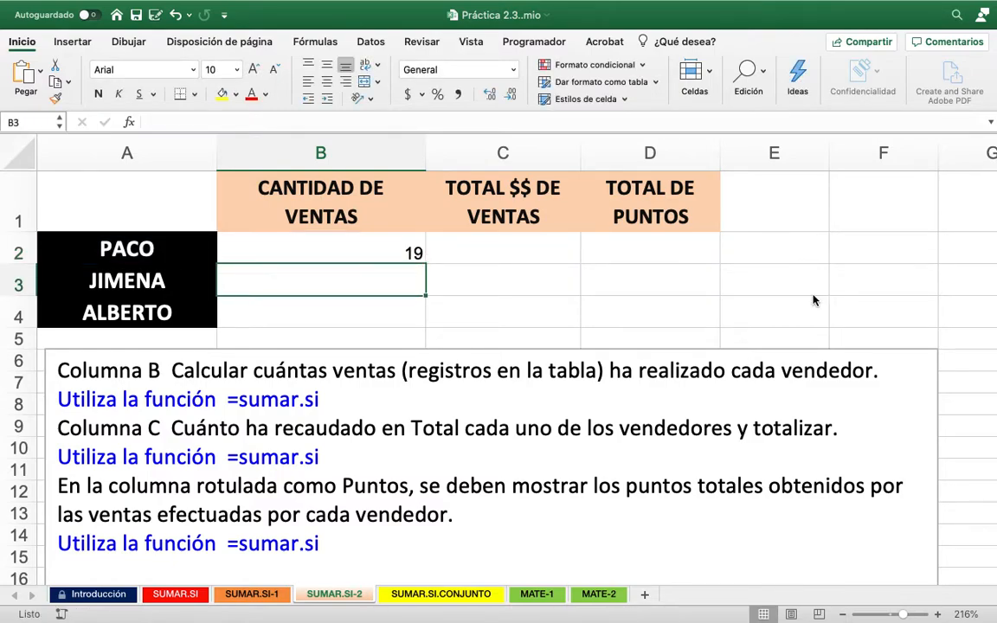
Center the B2 result and fill its formula down to B4
{"action": "left_click", "coordinate": [393, 253]}
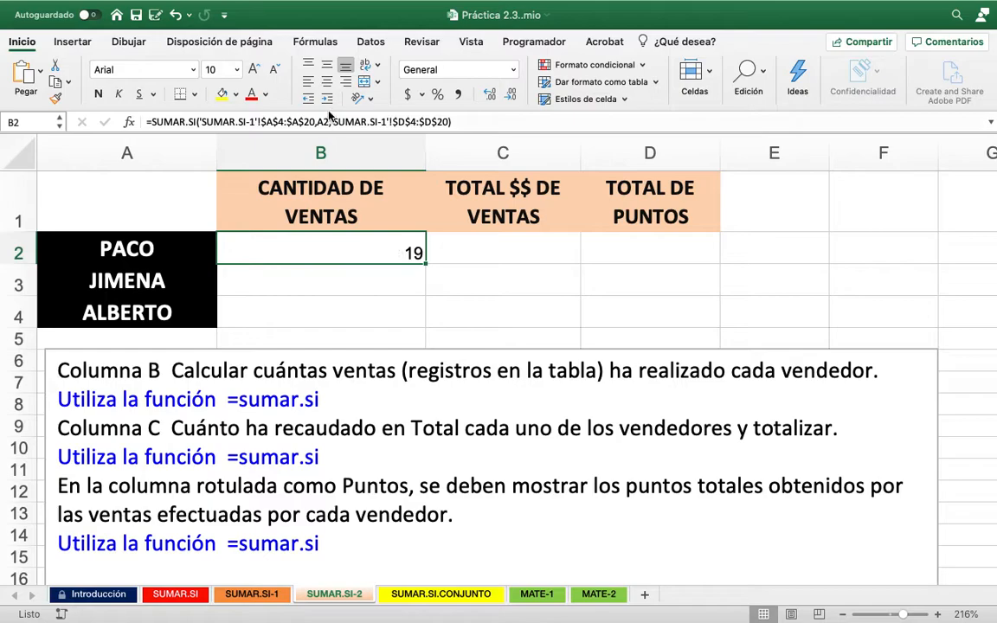
{"action": "left_click", "coordinate": [327, 83]}
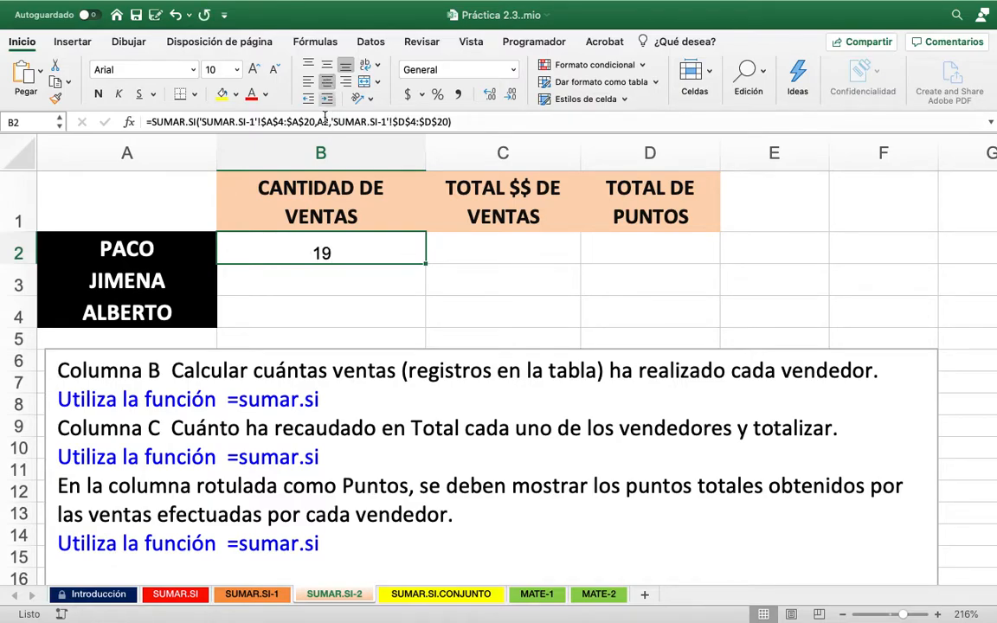
{"action": "left_click_drag", "start_coordinate": [425, 263], "coordinate": [407, 319]}
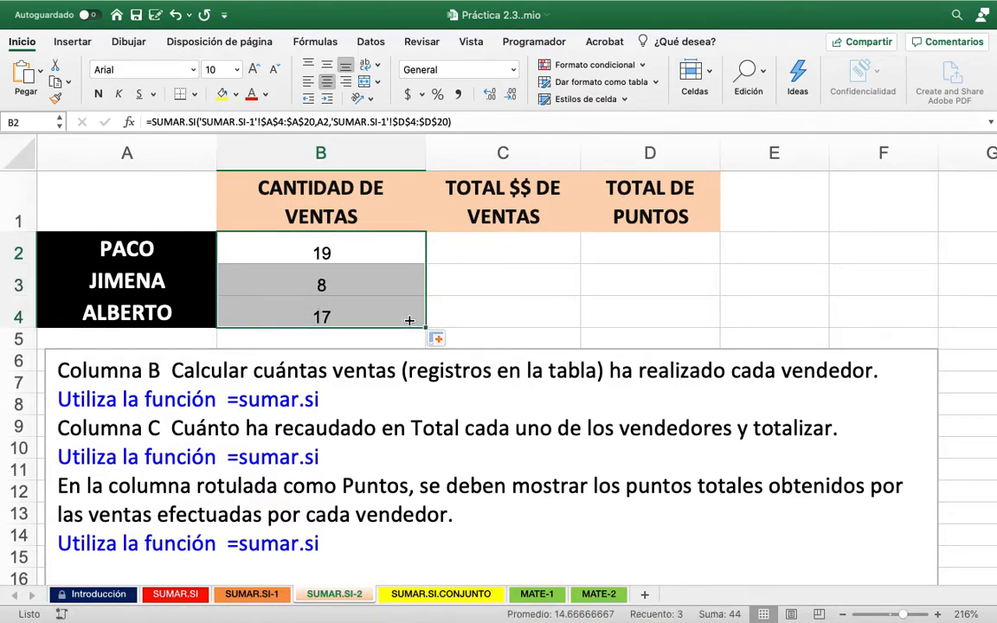
Lock the column of the B2 criterion as $A2 and refill the formula down to B4
{"action": "left_click", "coordinate": [371, 257]}
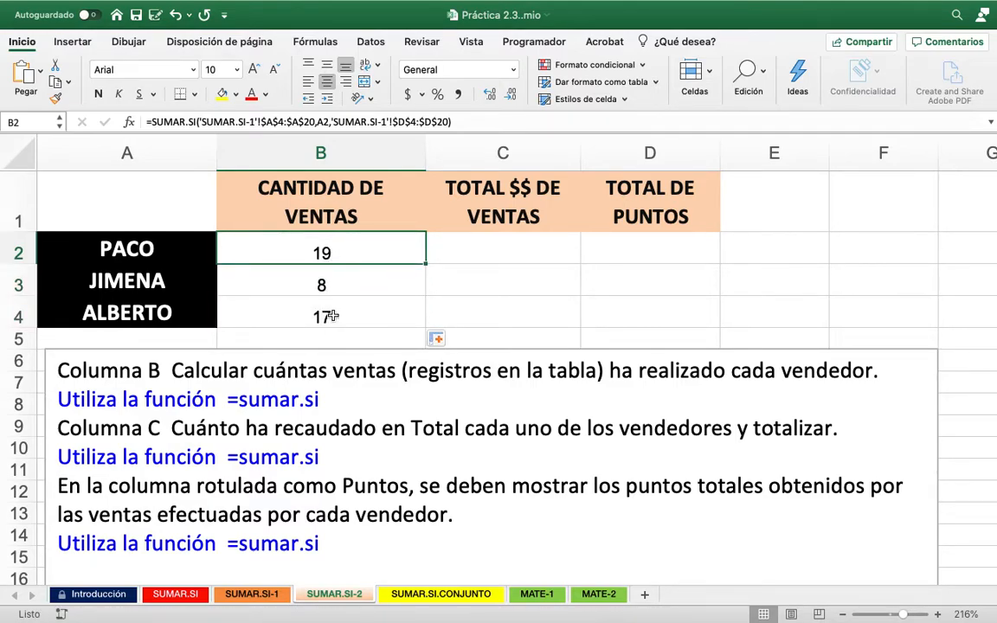
{"action": "double_click", "coordinate": [343, 252]}
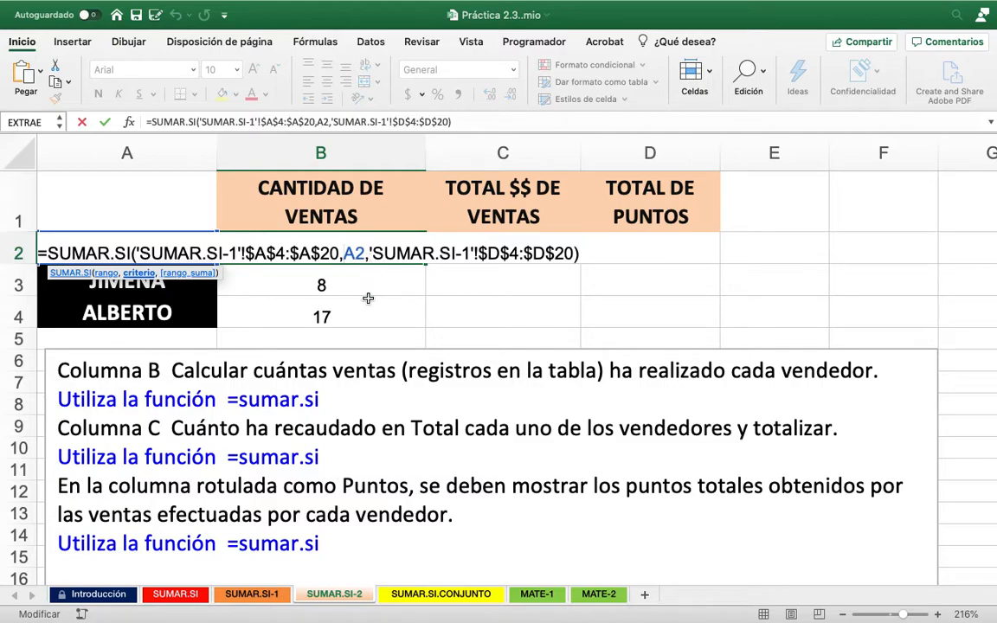
{"action": "type", "text": "$"}
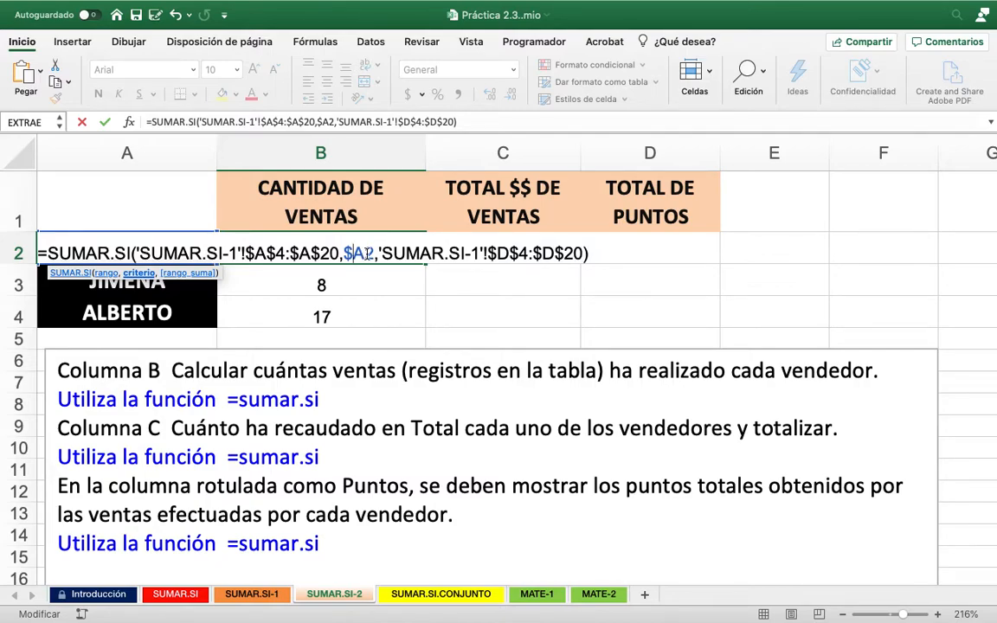
{"action": "key", "text": "ctrl+Return"}
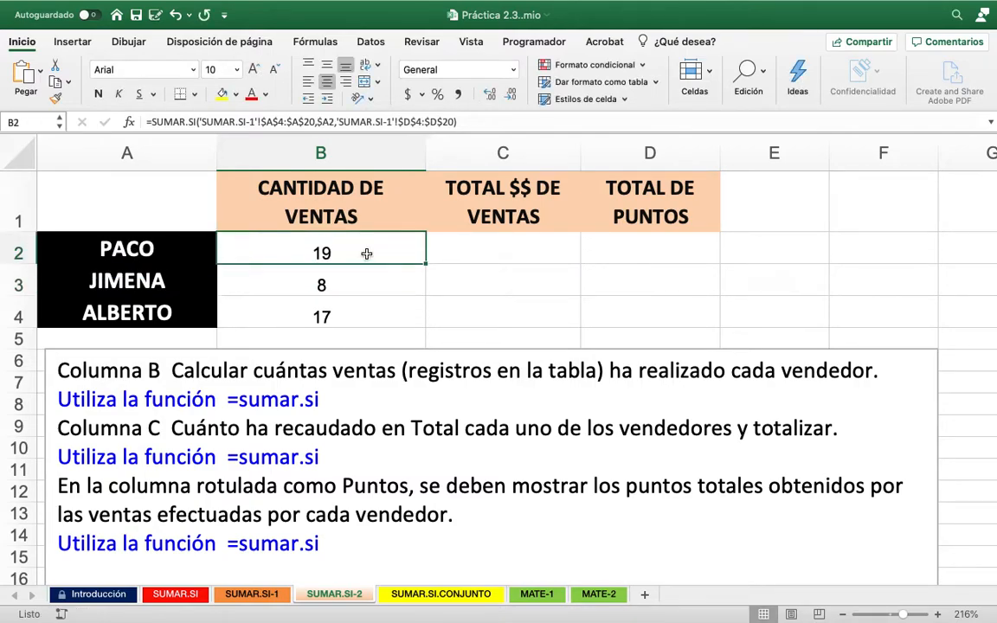
{"action": "left_click_drag", "start_coordinate": [425, 264], "coordinate": [411, 329]}
Copy the B2 formula across to C2 and check its references
{"action": "left_click", "coordinate": [397, 252]}
{"action": "left_click_drag", "start_coordinate": [428, 265], "coordinate": [528, 253]}
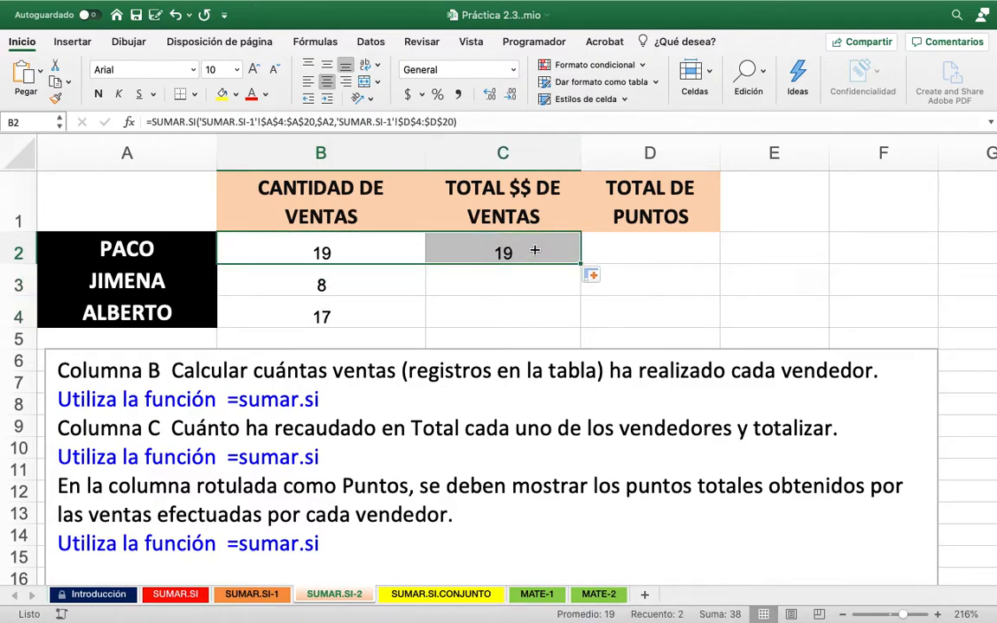
{"action": "left_click", "coordinate": [535, 250]}
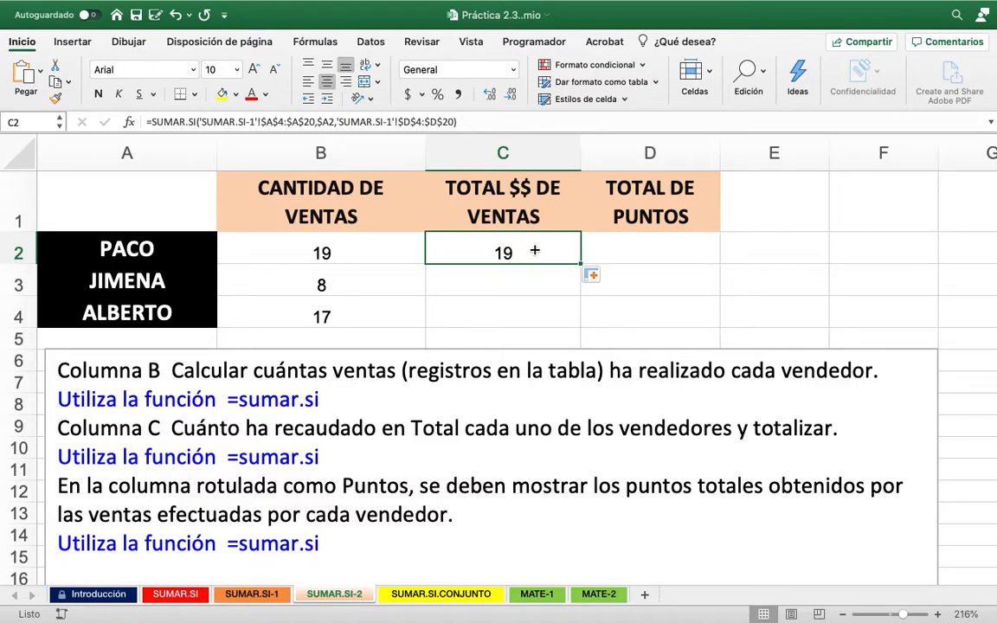
{"action": "double_click", "coordinate": [536, 250]}
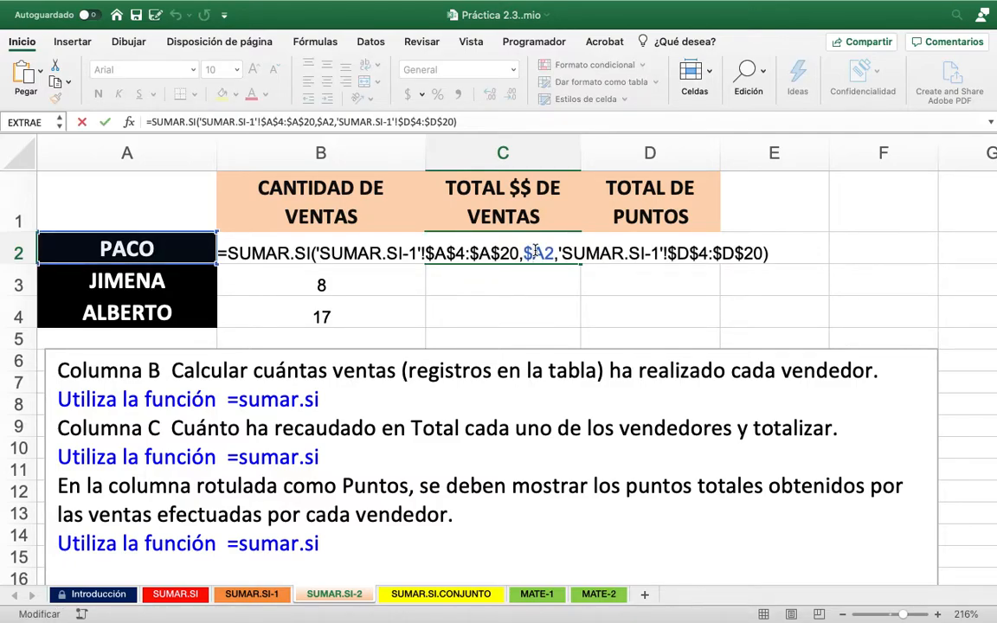
{"action": "key", "text": "ctrl+Return"}
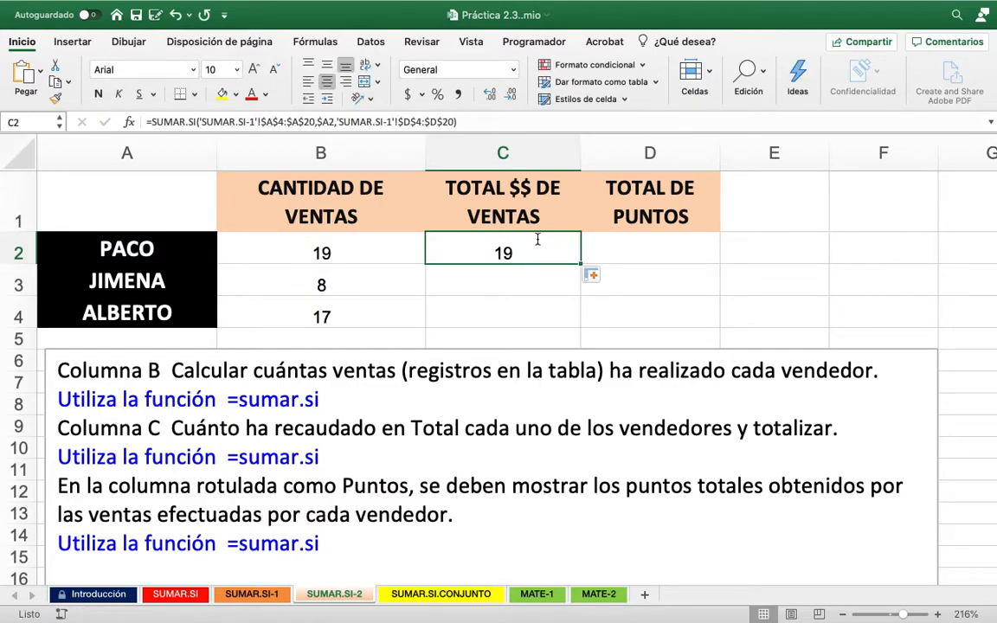
Change the sum range of the C2 formula to the Total column of SUMAR.SI-1, $I$4:$I$20
{"action": "left_click", "coordinate": [255, 601]}
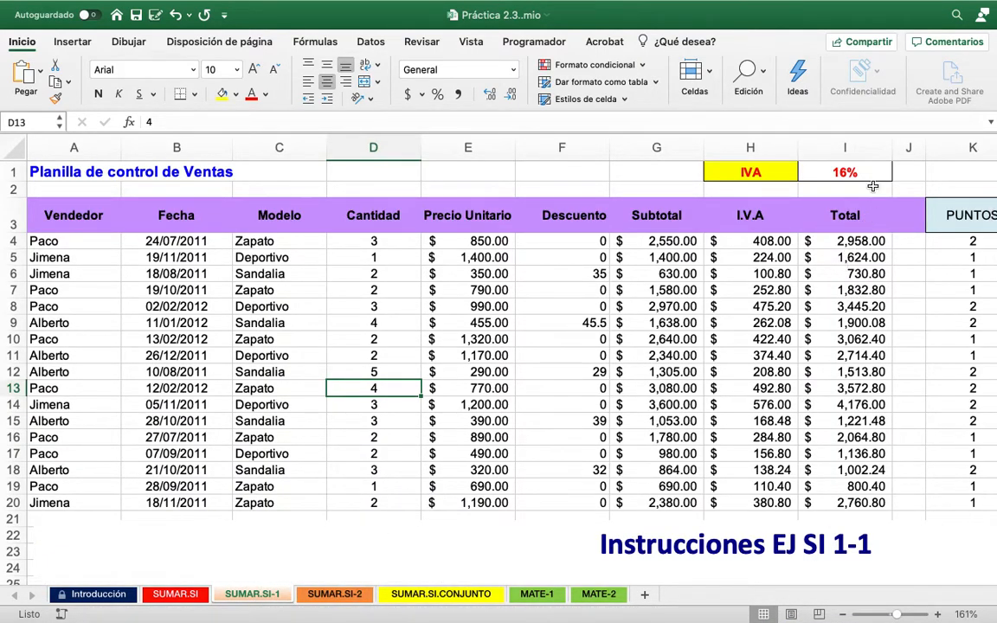
{"action": "left_click", "coordinate": [855, 150]}
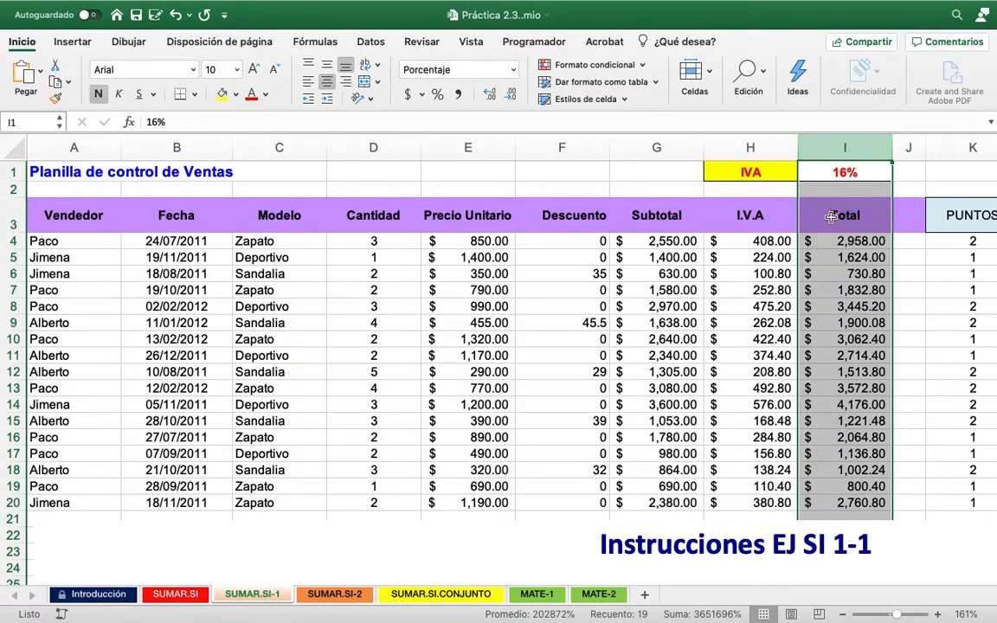
{"action": "left_click", "coordinate": [344, 604]}
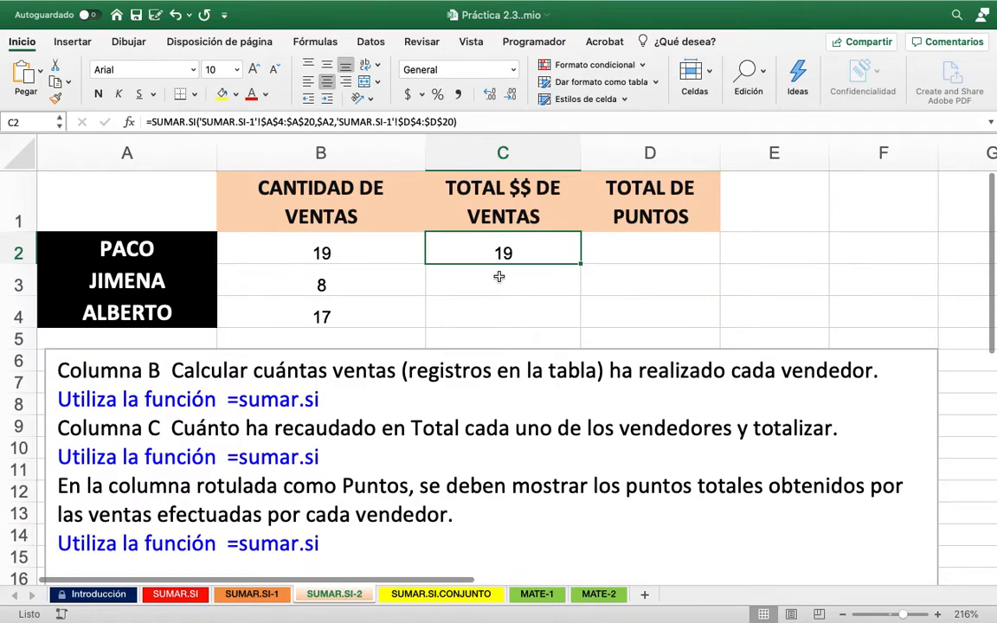
{"action": "double_click", "coordinate": [530, 248]}
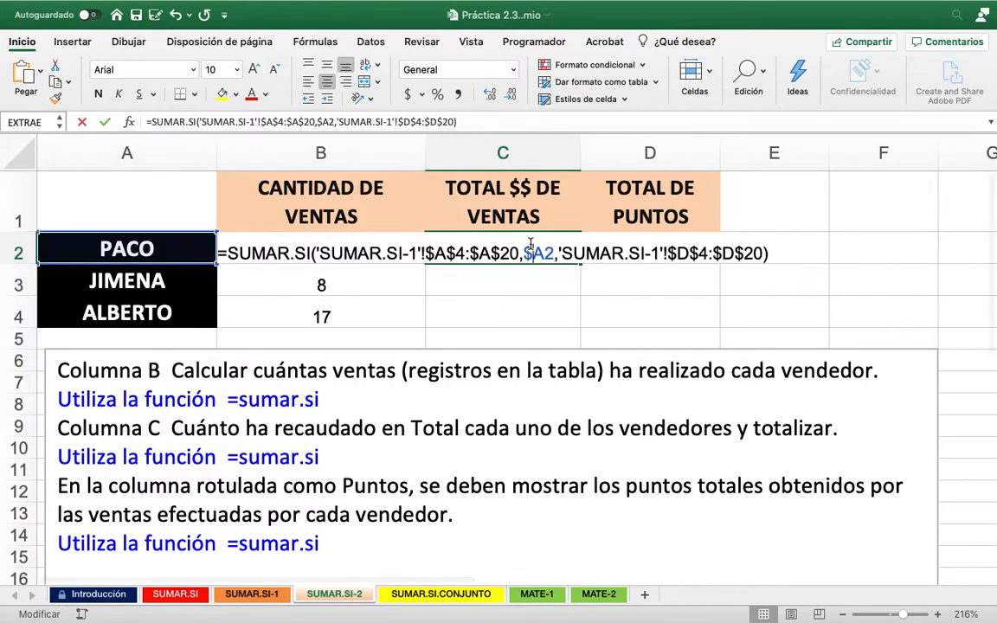
{"action": "left_click", "coordinate": [686, 253]}
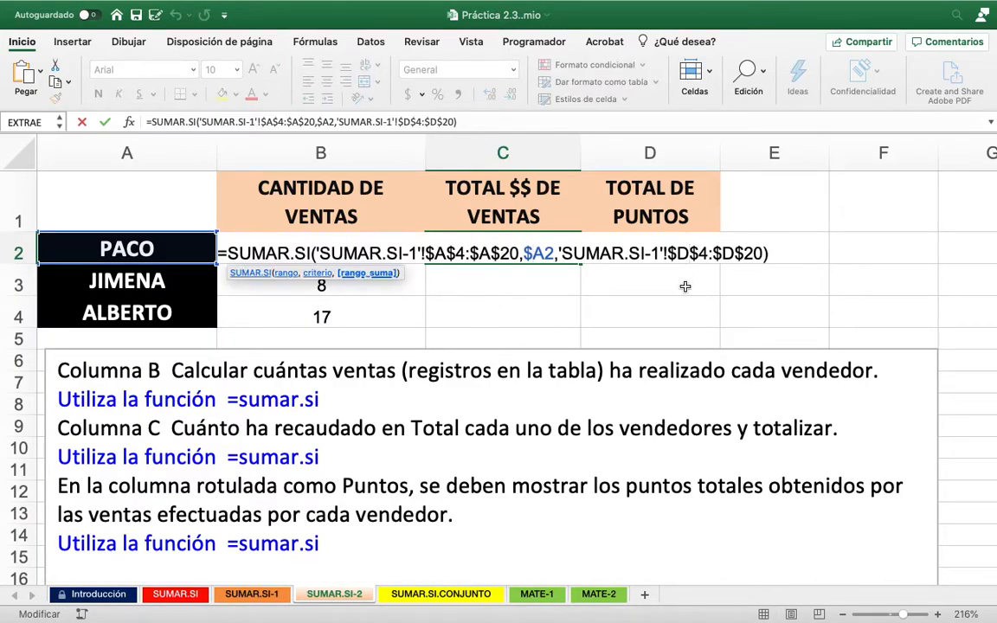
{"action": "key", "text": "BackSpace"}
{"action": "type", "text": "I"}
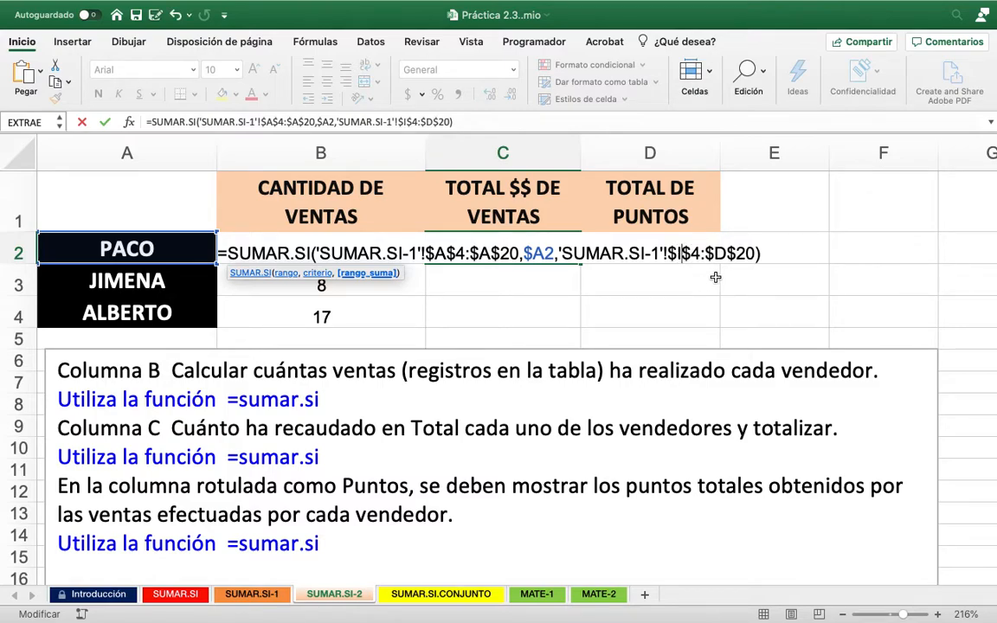
{"action": "left_click", "coordinate": [725, 253]}
{"action": "key", "text": "BackSpace"}
{"action": "type", "text": "I"}
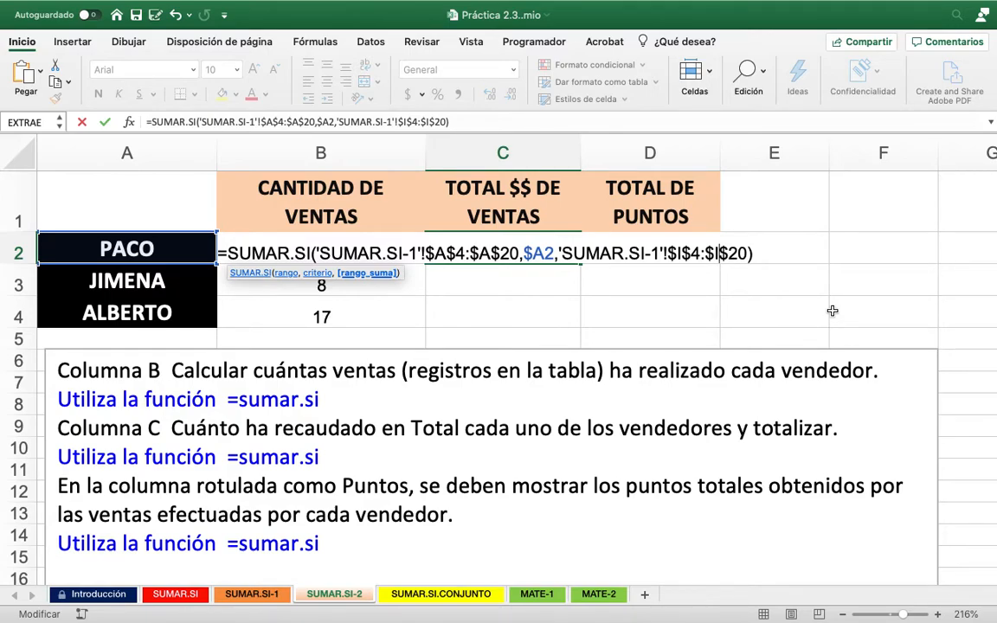
{"action": "key", "text": "Return"}
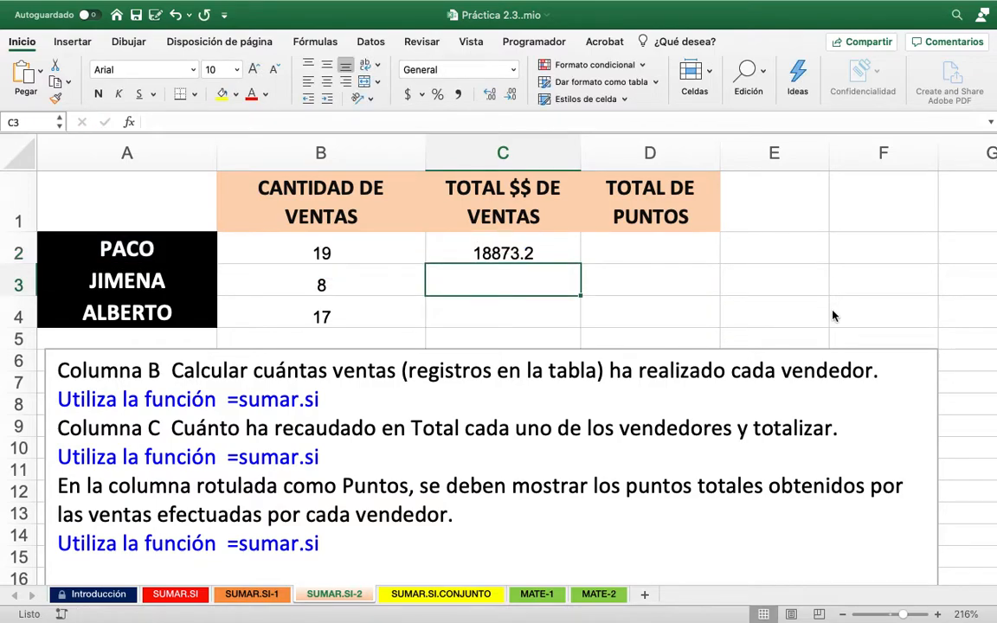
Apply the Contabilidad format to C2 and fill its formula down to C4
{"action": "left_click", "coordinate": [493, 255]}
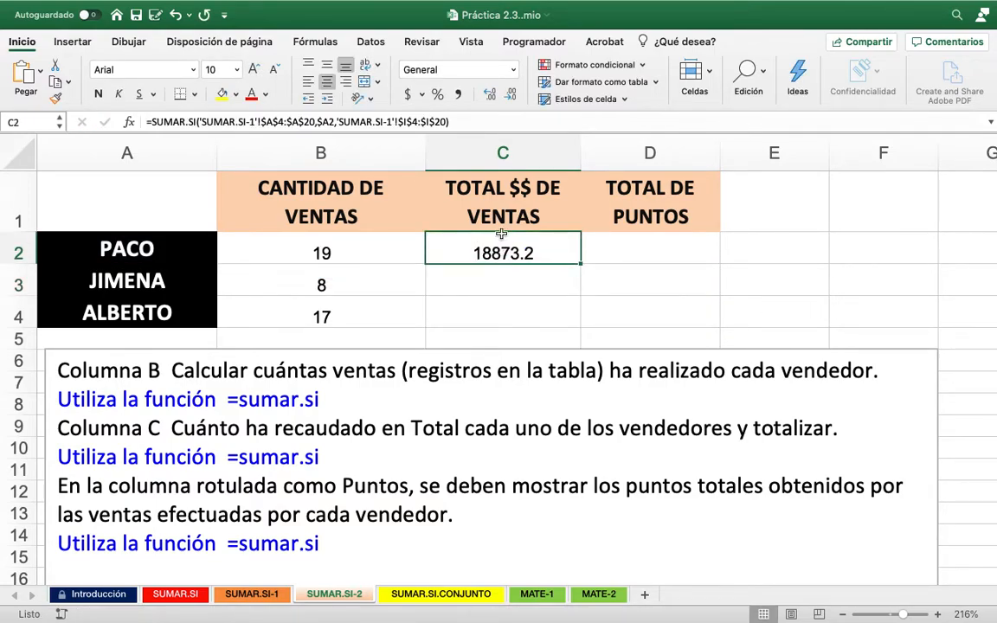
{"action": "left_click", "coordinate": [464, 68]}
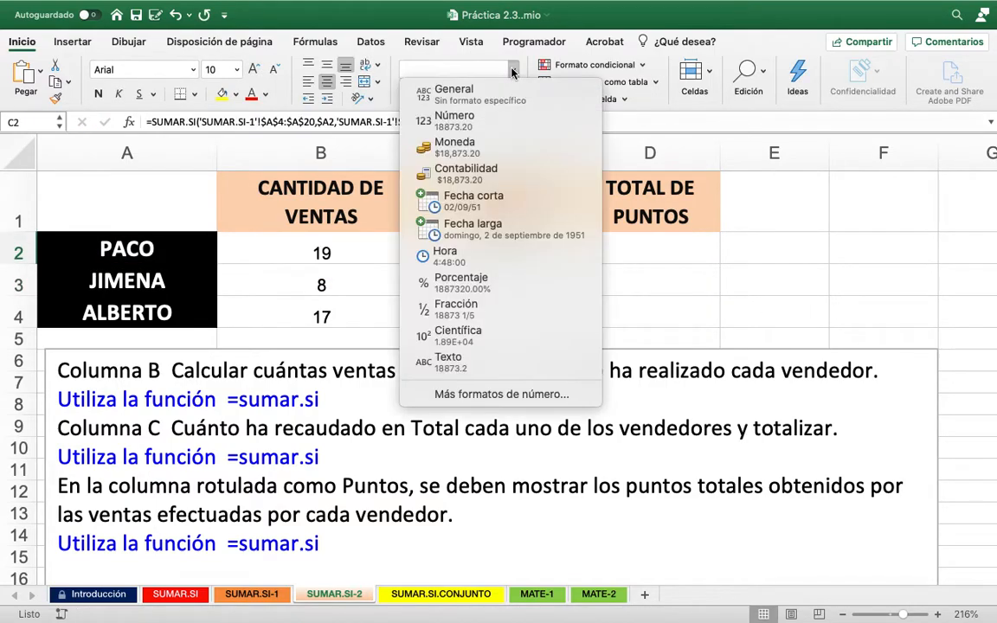
{"action": "left_click", "coordinate": [472, 173]}
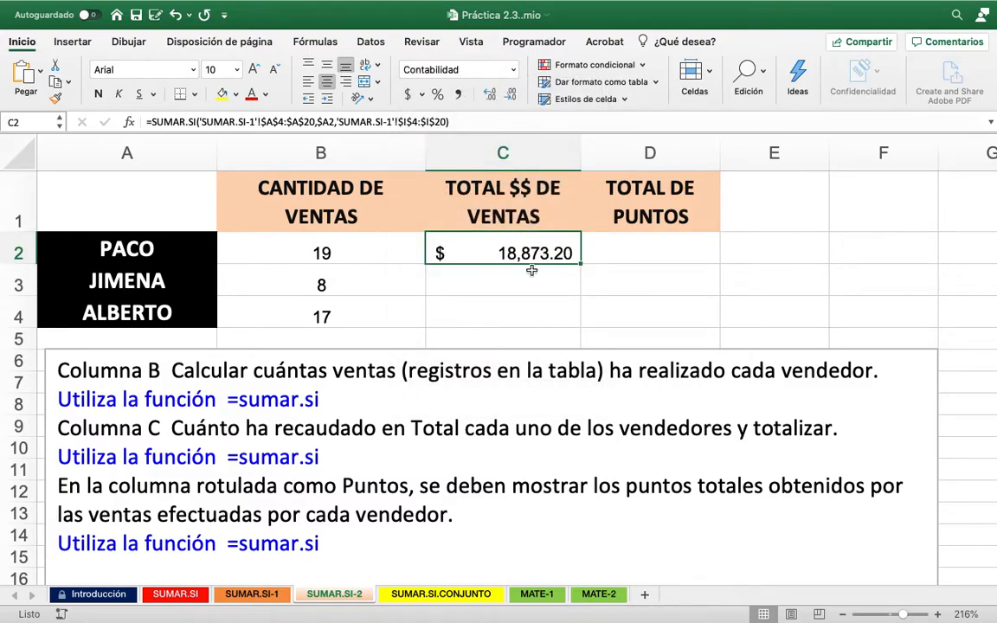
{"action": "left_click_drag", "start_coordinate": [580, 264], "coordinate": [575, 326]}
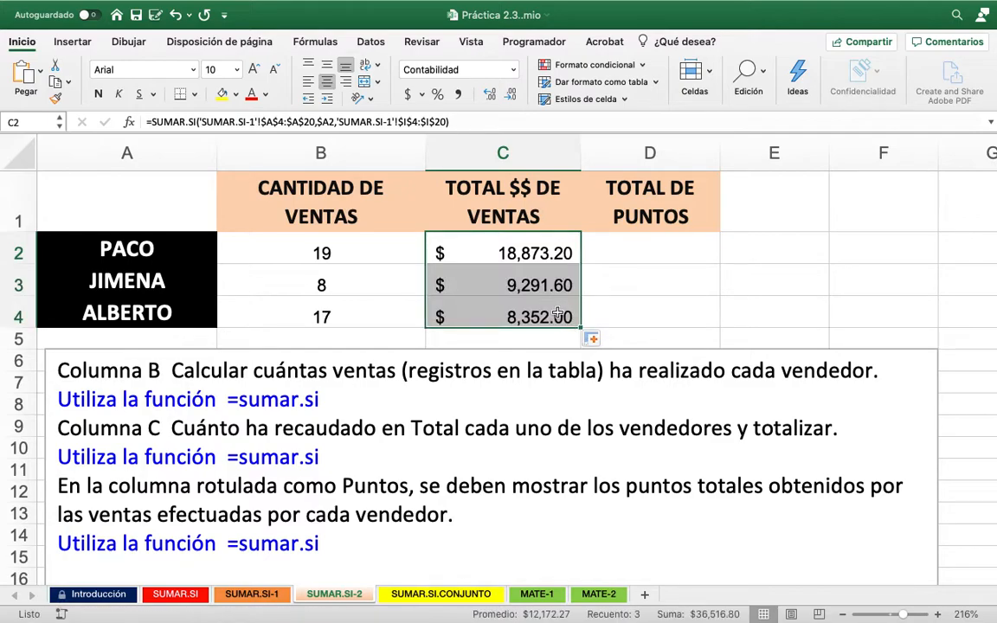
{"action": "left_click", "coordinate": [506, 286]}
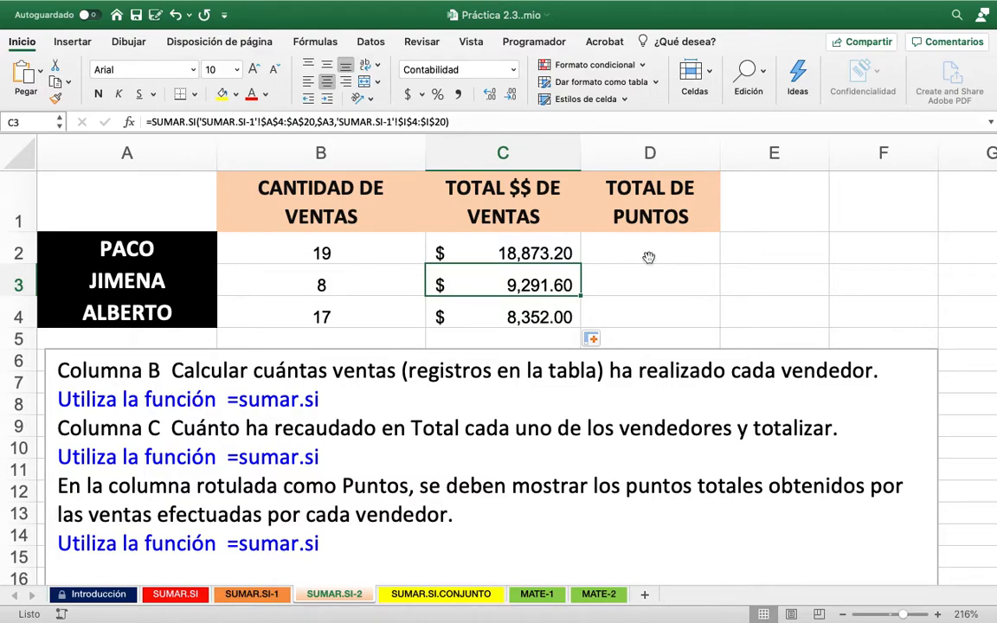
Copy the C2 formula across to D2 and look up the PUNTOS column on SUMAR.SI-1
{"action": "left_click", "coordinate": [487, 253]}
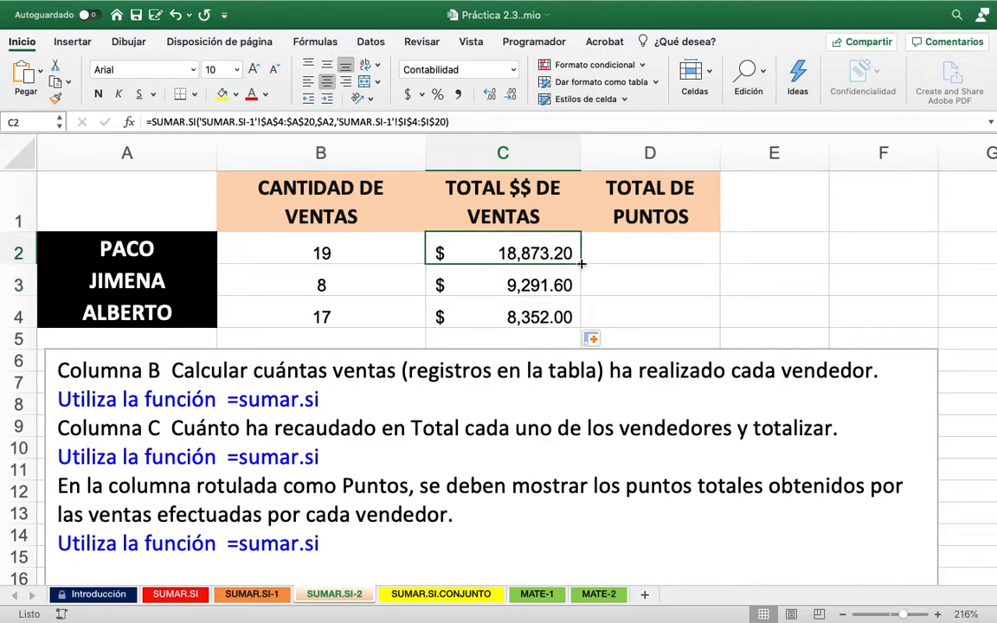
{"action": "left_click_drag", "start_coordinate": [581, 264], "coordinate": [672, 260]}
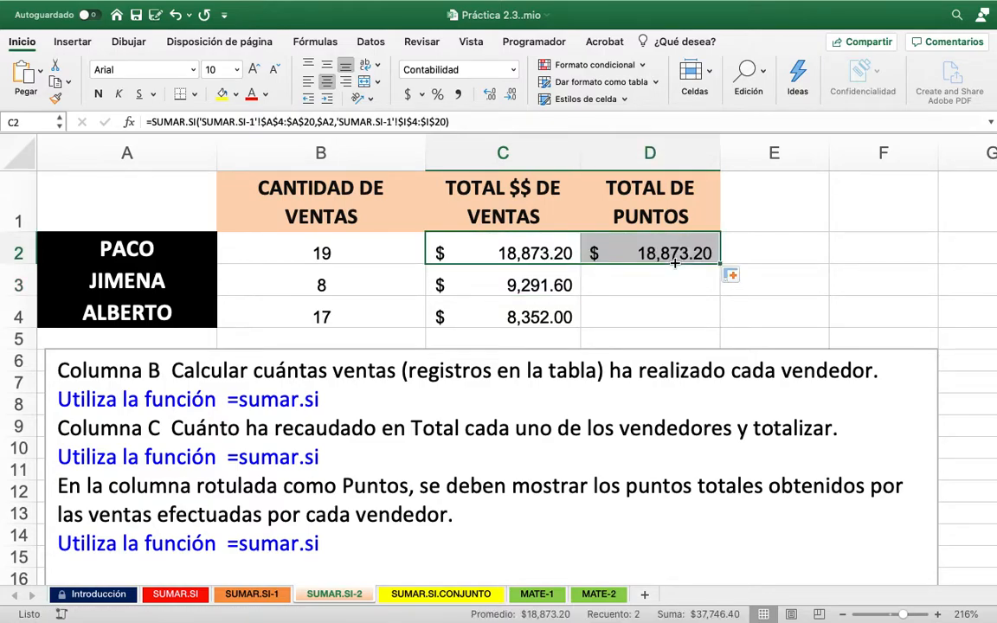
{"action": "left_click", "coordinate": [668, 251]}
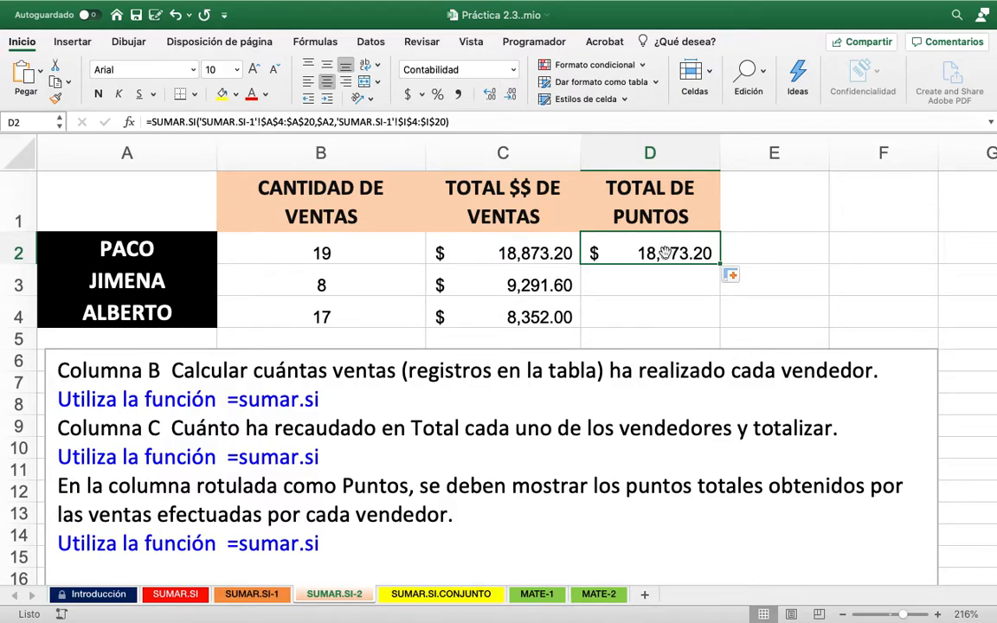
{"action": "left_click", "coordinate": [260, 595]}
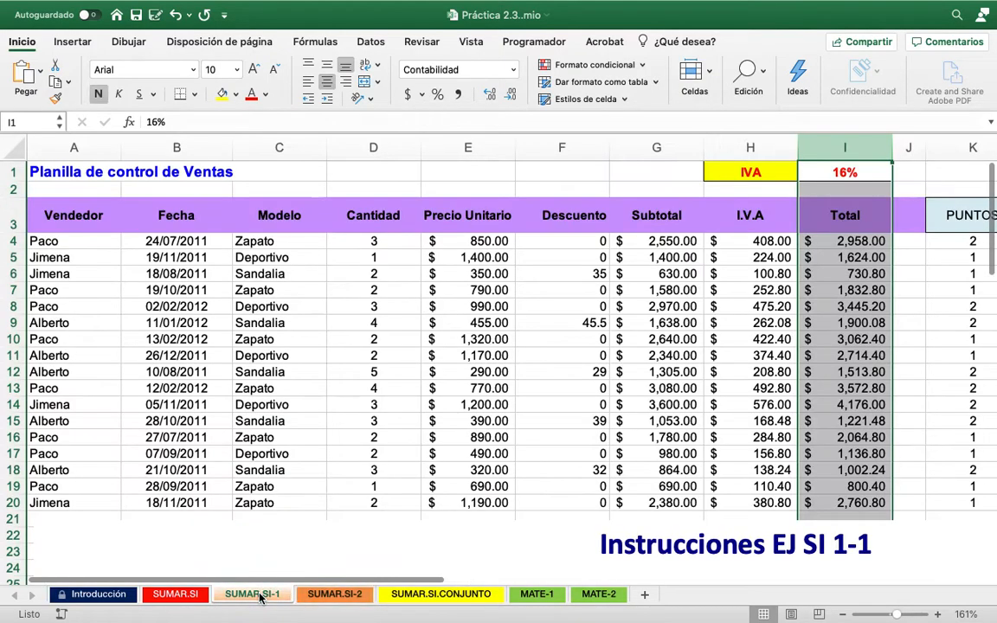
{"action": "scroll", "coordinate": [709, 435], "scroll_direction": "right", "scroll_amount": 3}
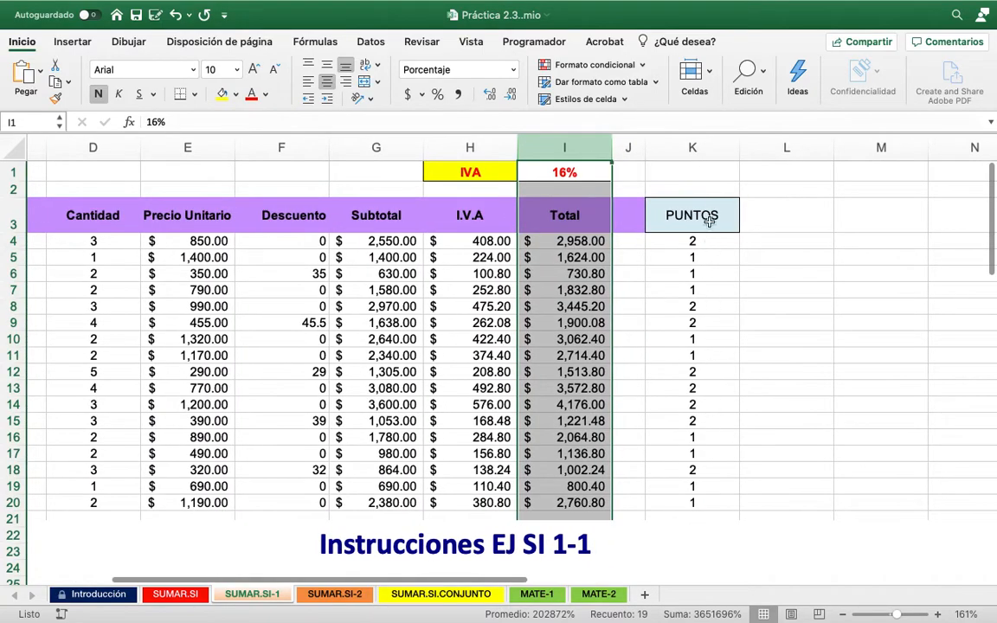
{"action": "left_click", "coordinate": [334, 594]}
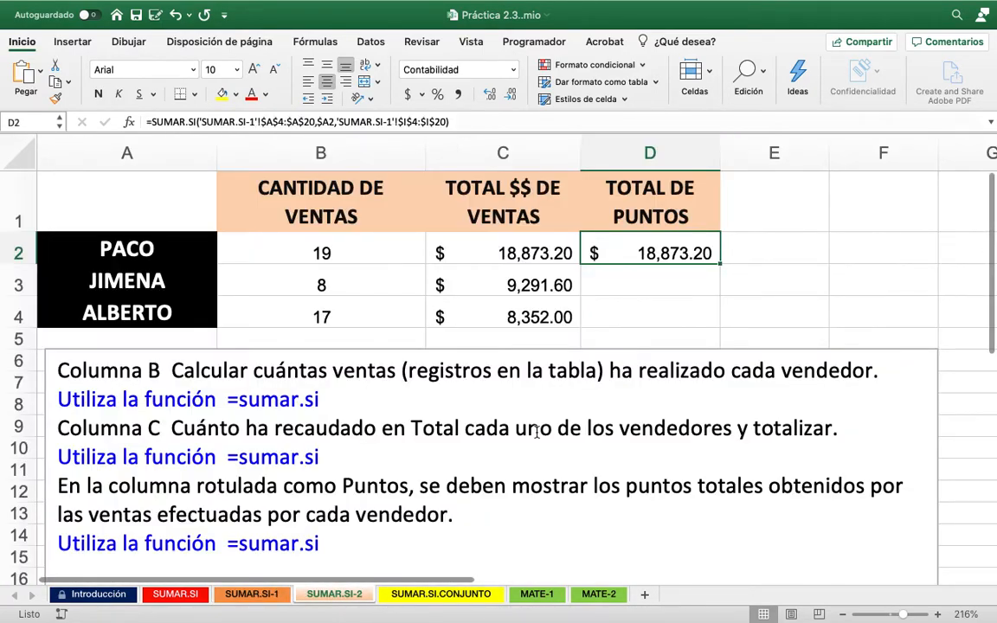
Change the sum range of the D2 formula to the PUNTOS column of SUMAR.SI-1, $K$4:$K$20
{"action": "double_click", "coordinate": [663, 255]}
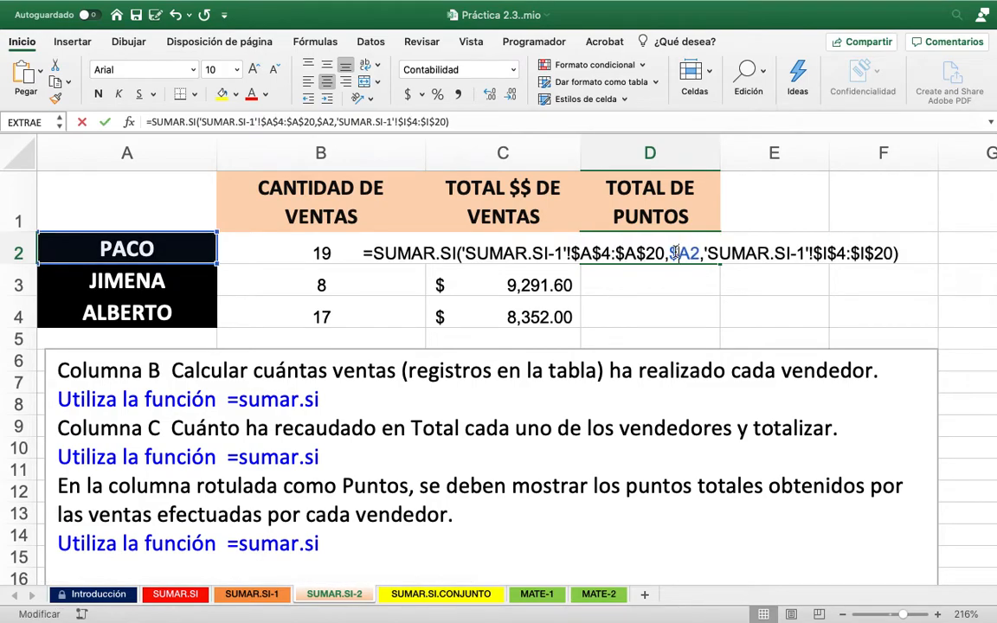
{"action": "left_click", "coordinate": [824, 254]}
{"action": "key", "text": "BackSpace"}
{"action": "type", "text": "K"}
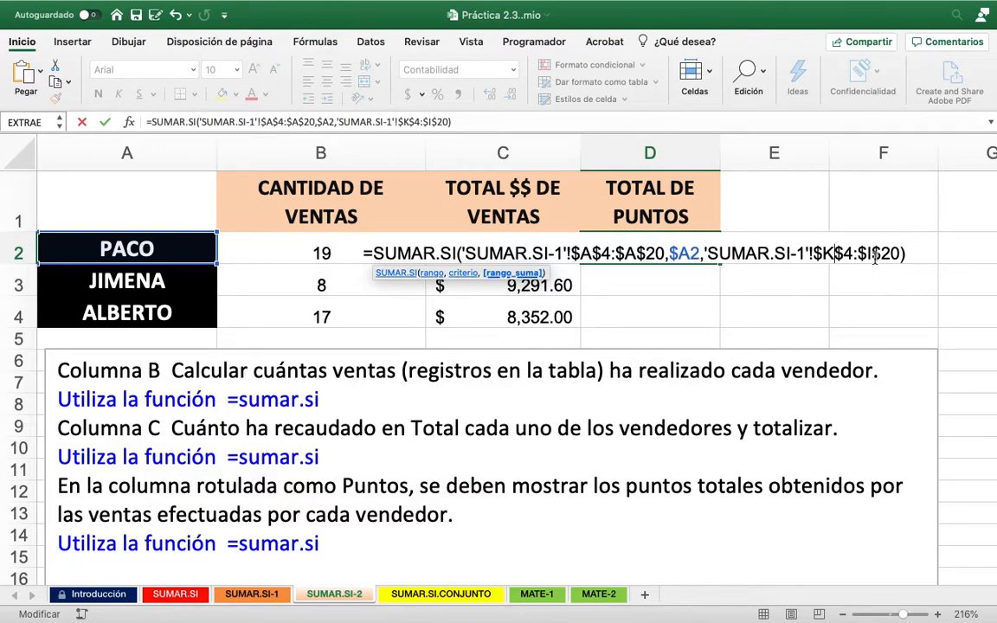
{"action": "key", "text": "BackSpace"}
{"action": "type", "text": "K"}
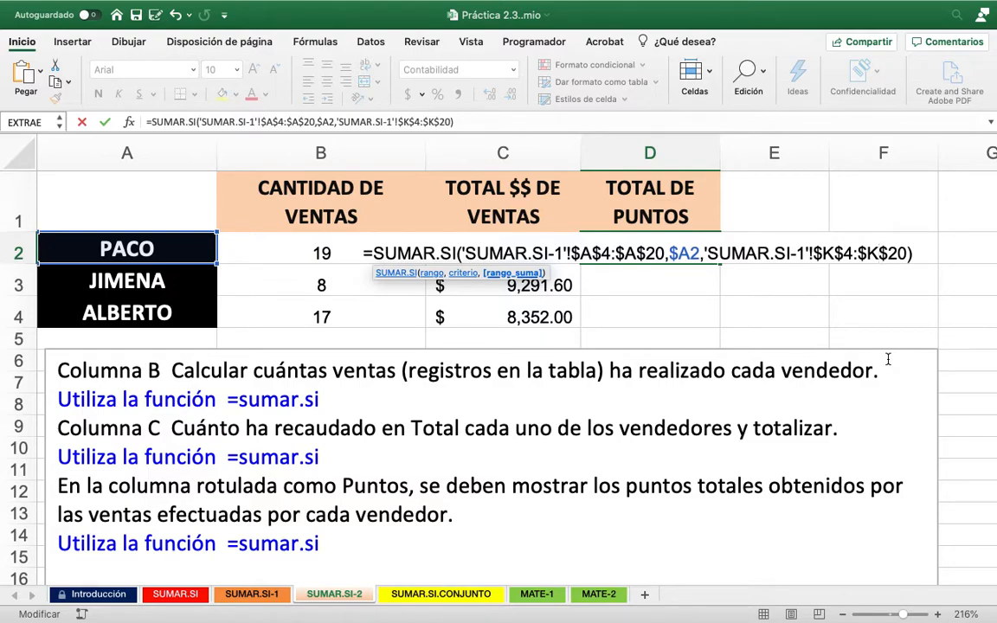
{"action": "key", "text": "Return"}
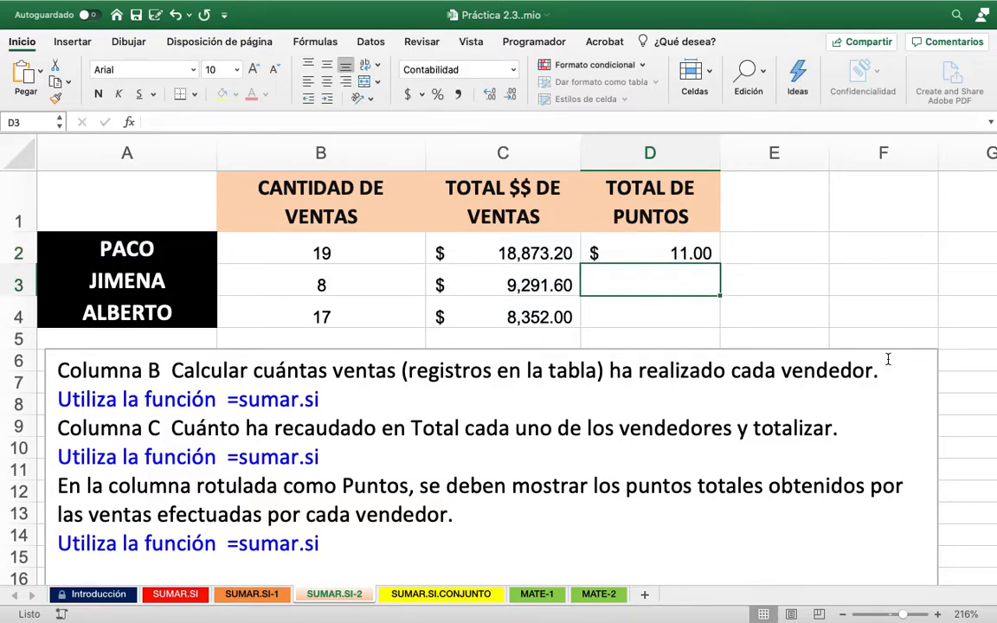
Apply the General number format to D2 and fill its formula down to D4
{"action": "left_click", "coordinate": [681, 250]}
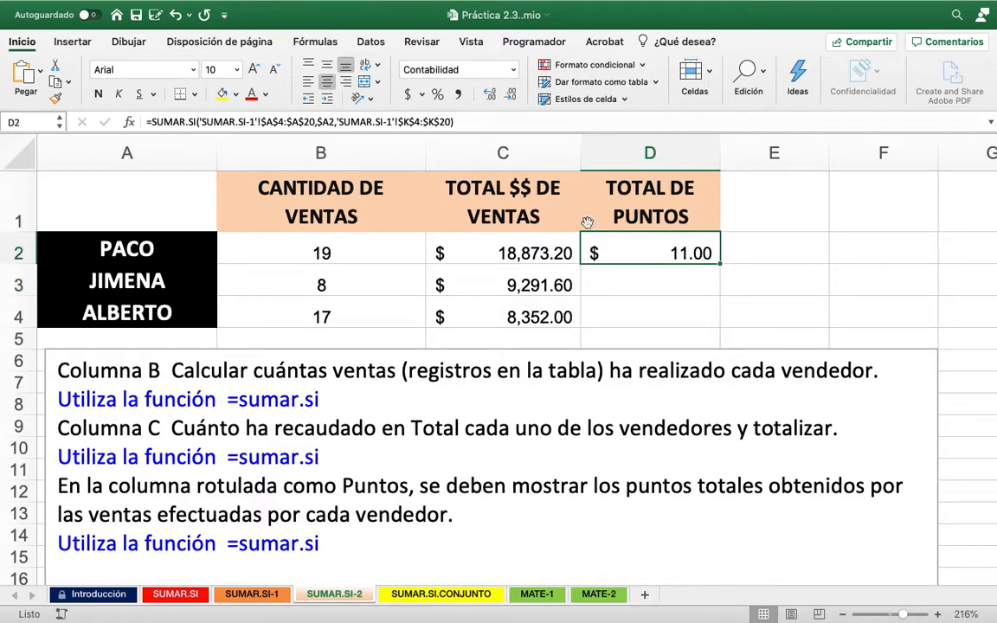
{"action": "left_click", "coordinate": [513, 71]}
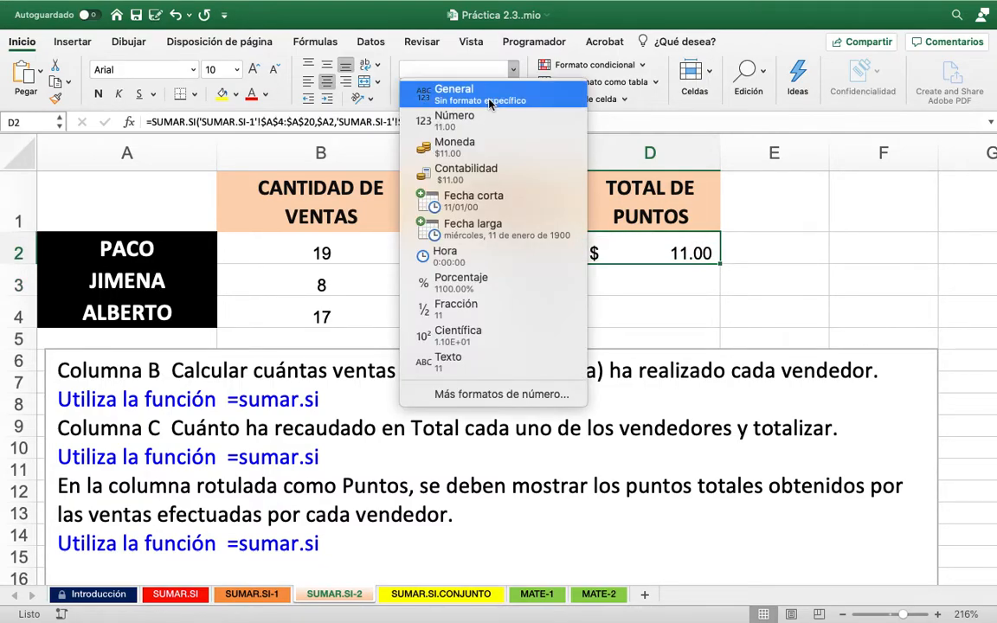
{"action": "left_click", "coordinate": [442, 95]}
{"action": "left_click_drag", "start_coordinate": [718, 264], "coordinate": [717, 321]}
{"action": "left_click", "coordinate": [696, 295]}
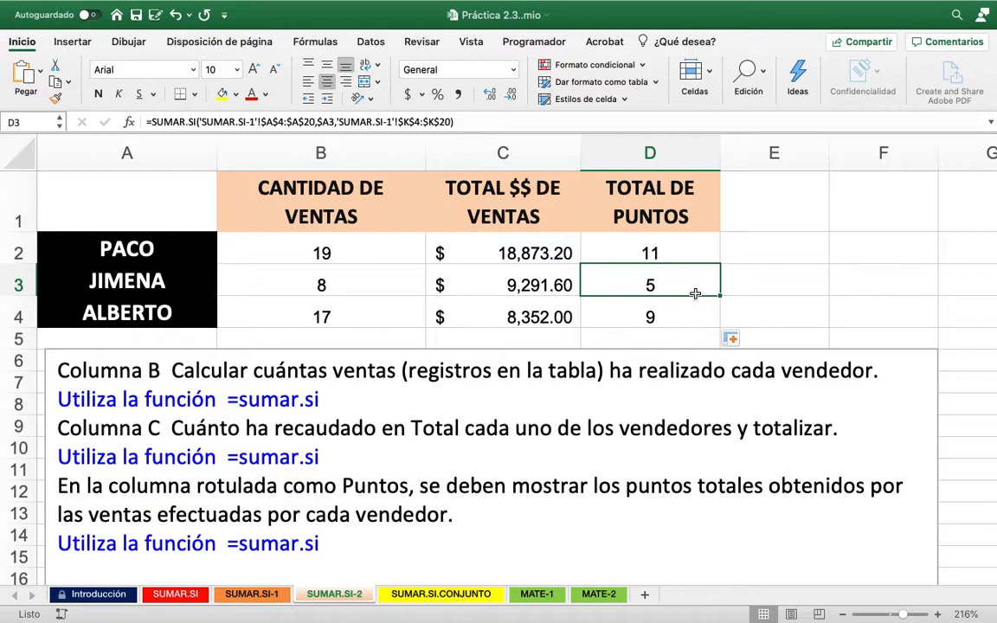
On the SUMAR.SI.CONJUNTO sheet, start a SUMAR.SI.CONJUNTO formula in H27 with the S. NETO range H17:H24 as sum range
{"action": "left_click", "coordinate": [440, 601]}
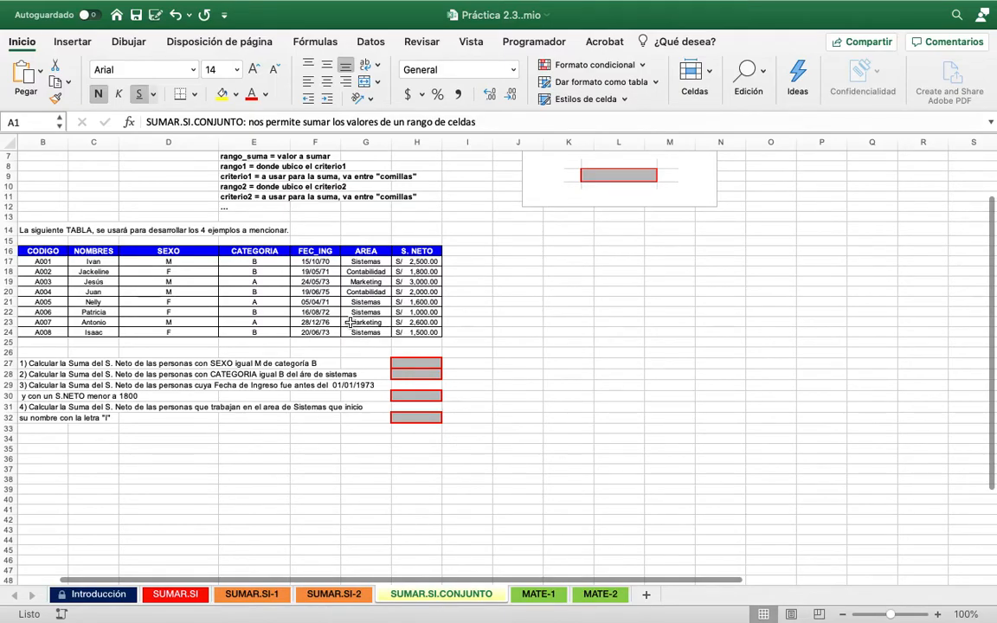
{"action": "scroll", "coordinate": [351, 323], "scroll_direction": "up", "scroll_amount": 5}
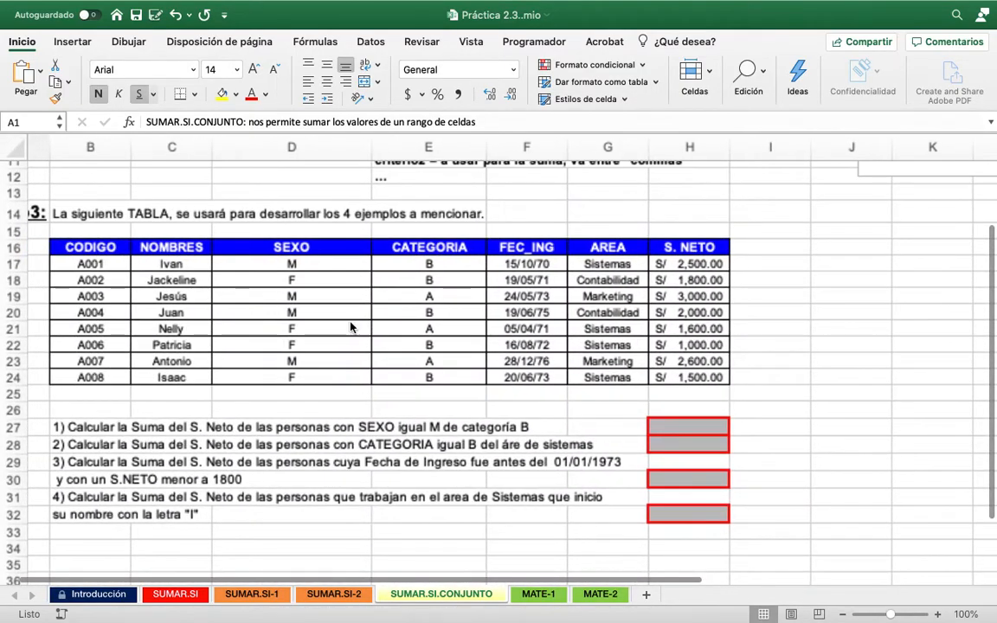
{"action": "scroll", "coordinate": [351, 327], "scroll_direction": "up", "scroll_amount": 2}
{"action": "scroll", "coordinate": [351, 326], "scroll_direction": "up", "scroll_amount": 3}
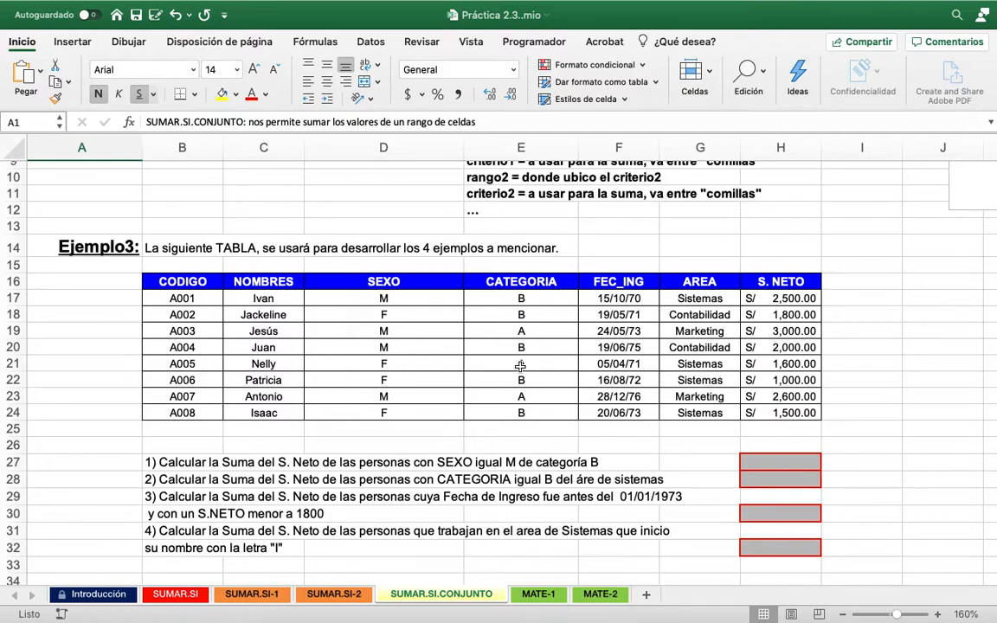
{"action": "left_click", "coordinate": [782, 464]}
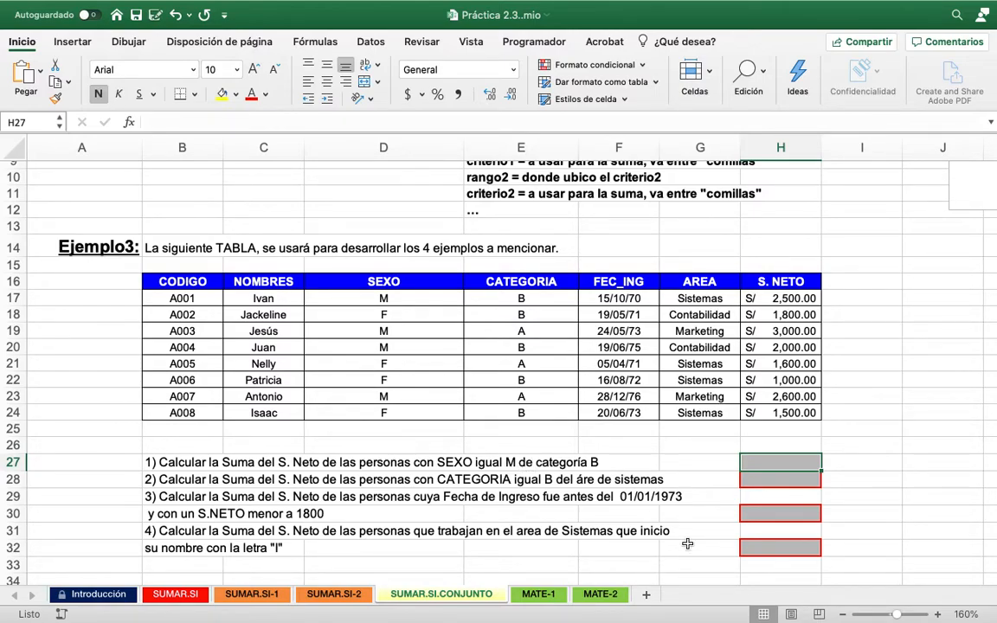
{"action": "type", "text": "="}
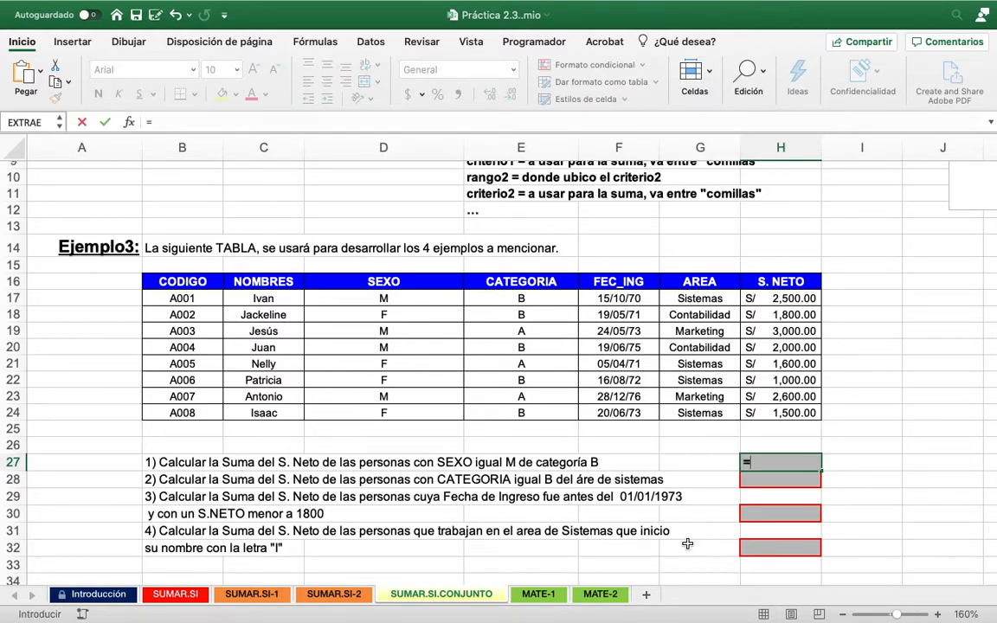
{"action": "type", "text": "SUMAR"}
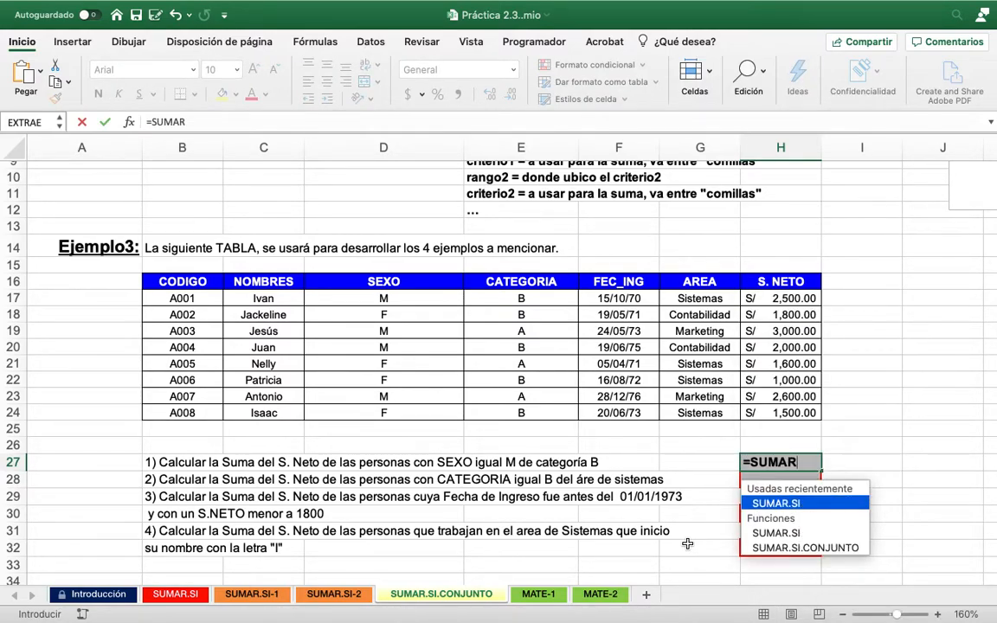
{"action": "type", "text": ".SI.C"}
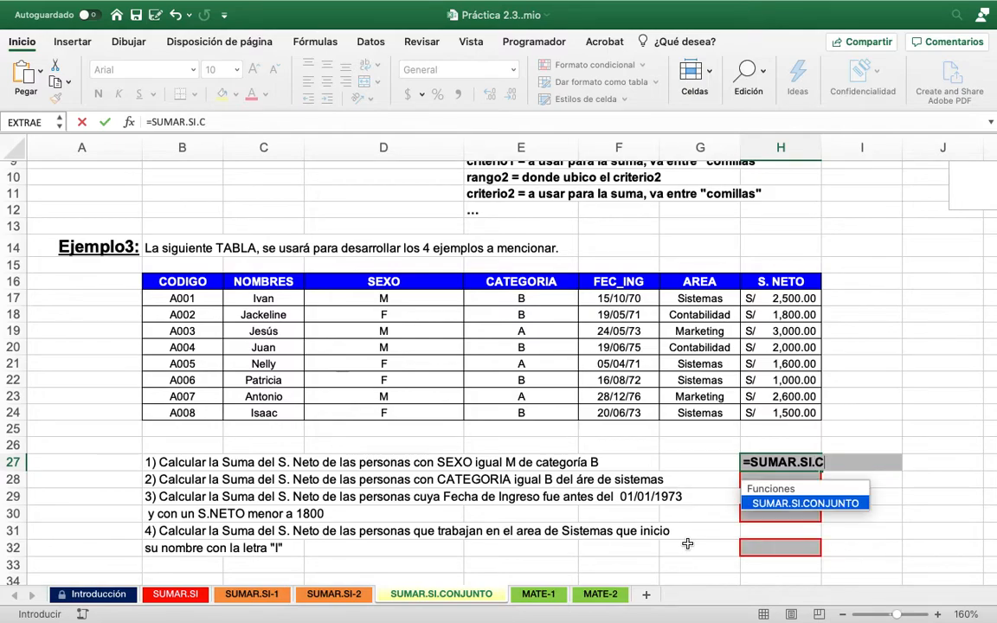
{"action": "type", "text": "ONJUNTO"}
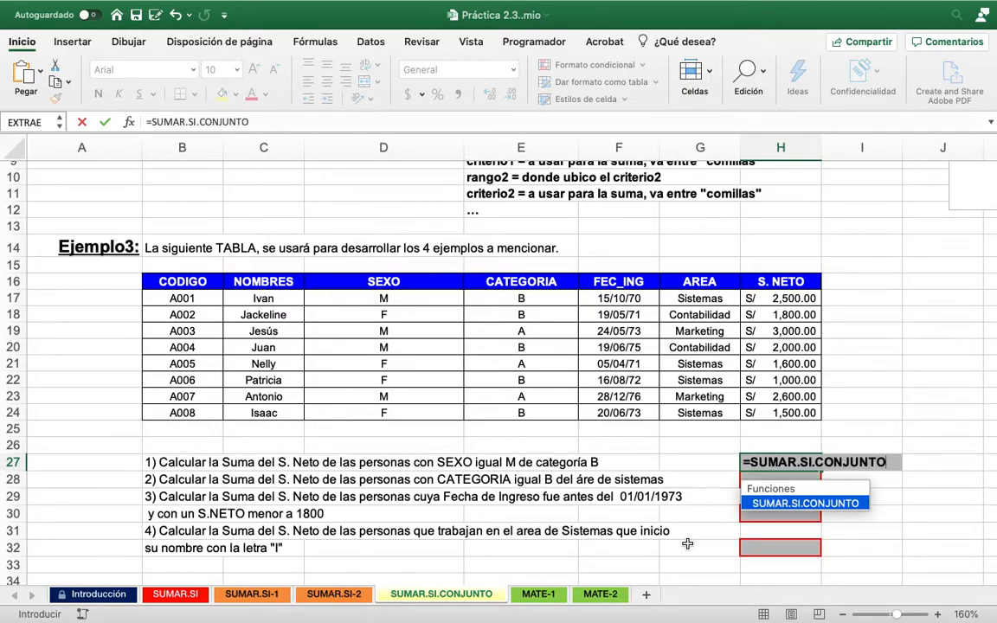
{"action": "type", "text": "("}
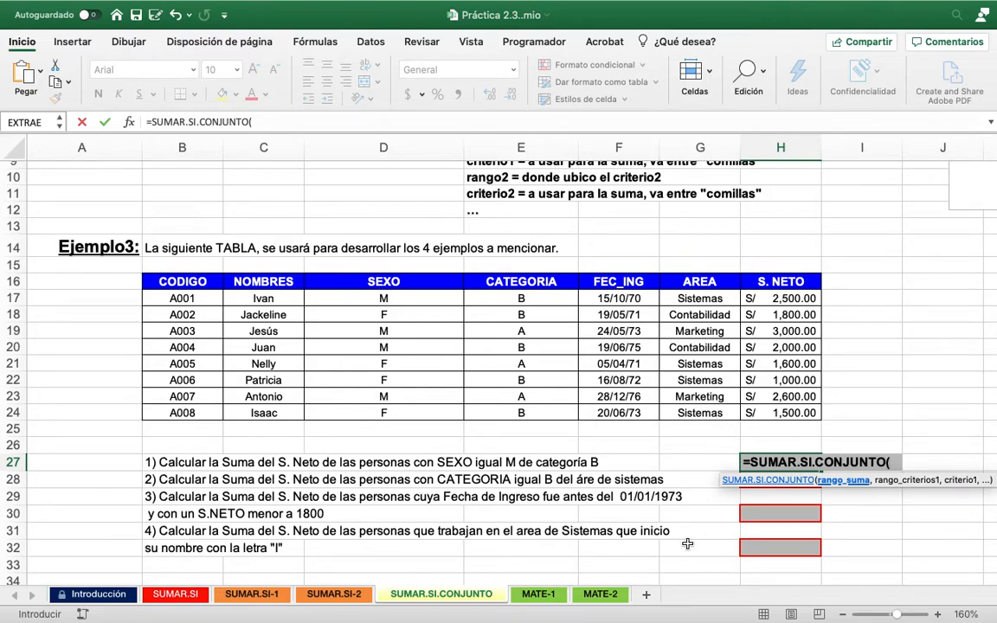
{"action": "left_click_drag", "start_coordinate": [779, 299], "coordinate": [784, 417]}
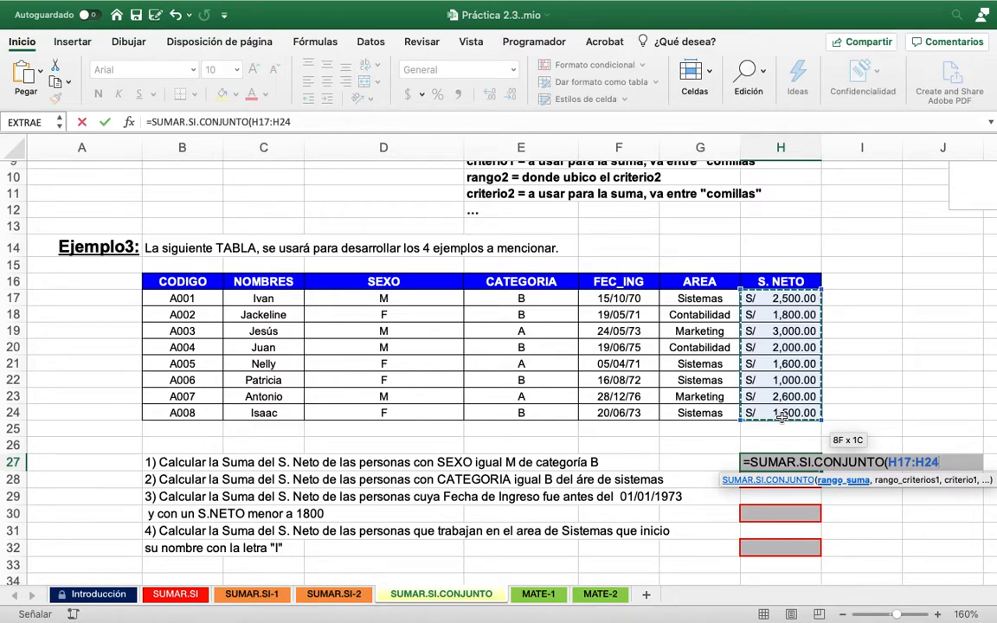
{"action": "type", "text": ","}
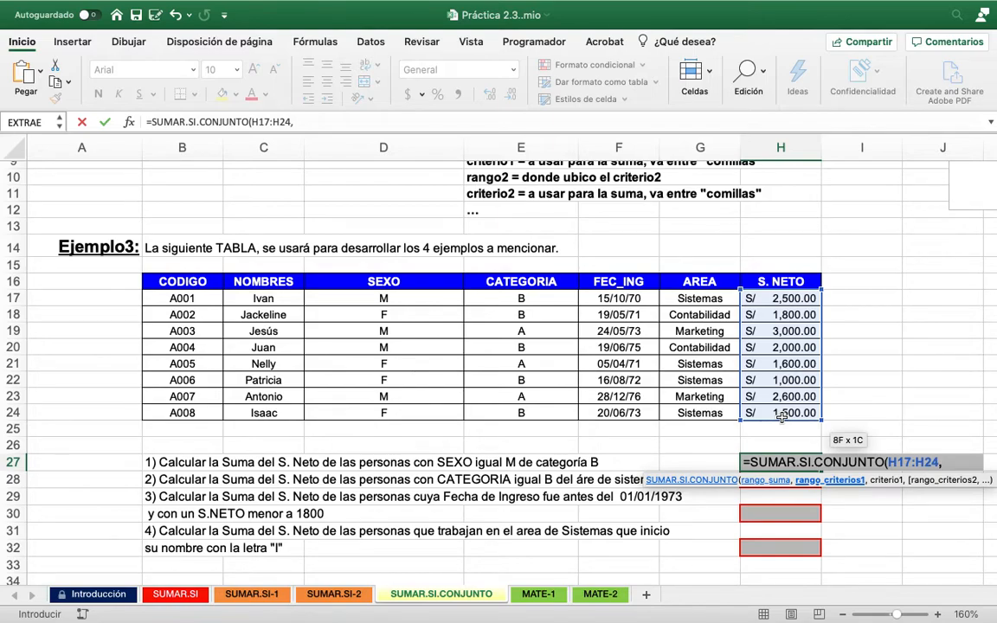
Add the SEXO range D17:D24 with the criterion "M" as the first condition of the H27 formula
{"action": "left_click", "coordinate": [419, 300]}
{"action": "left_click_drag", "start_coordinate": [421, 317], "coordinate": [412, 415]}
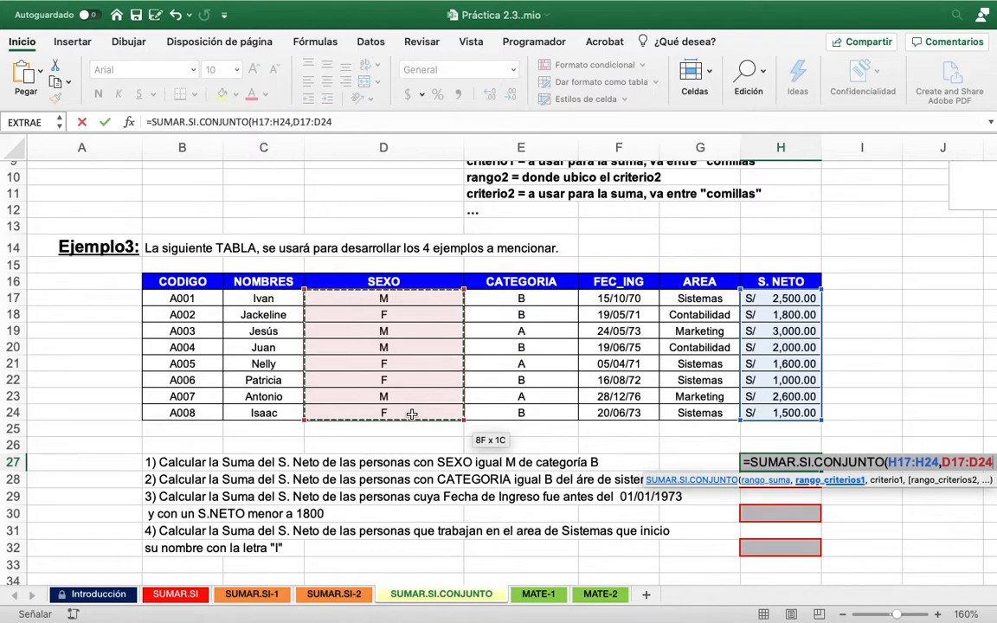
{"action": "type", "text": ","}
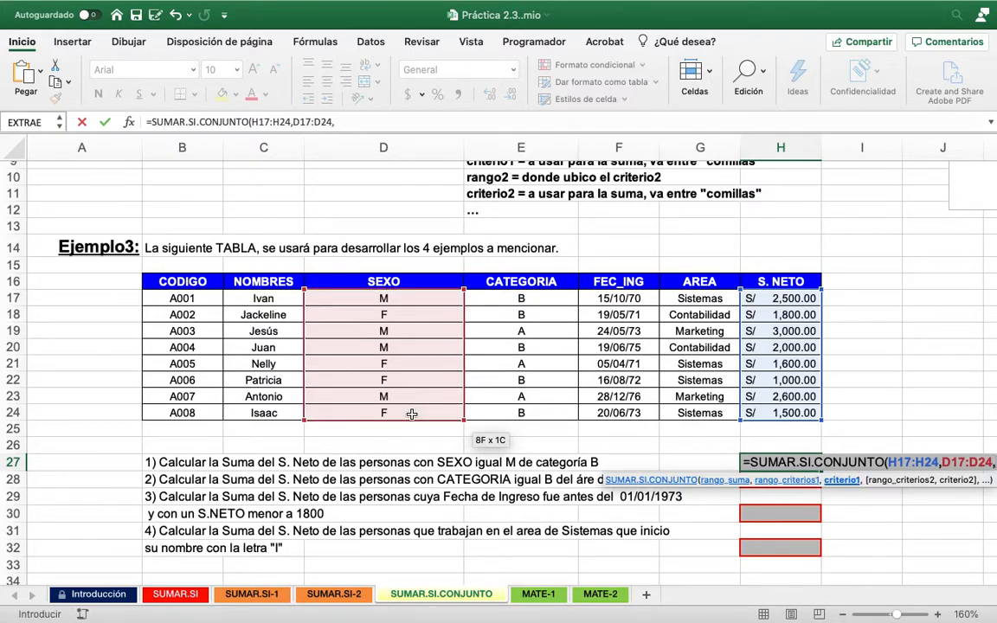
{"action": "type", "text": "\"M"}
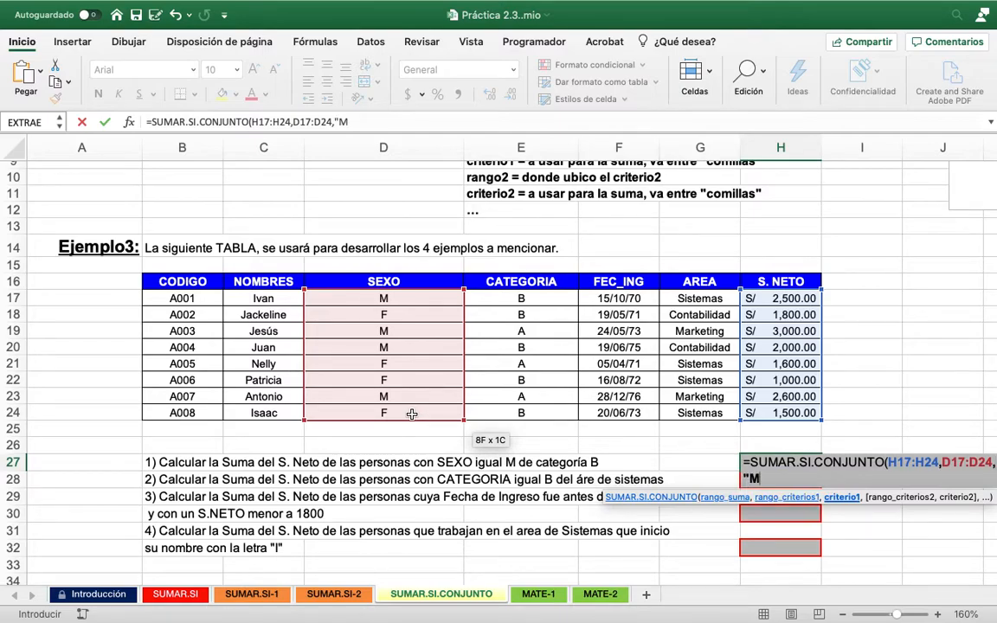
{"action": "type", "text": "\","}
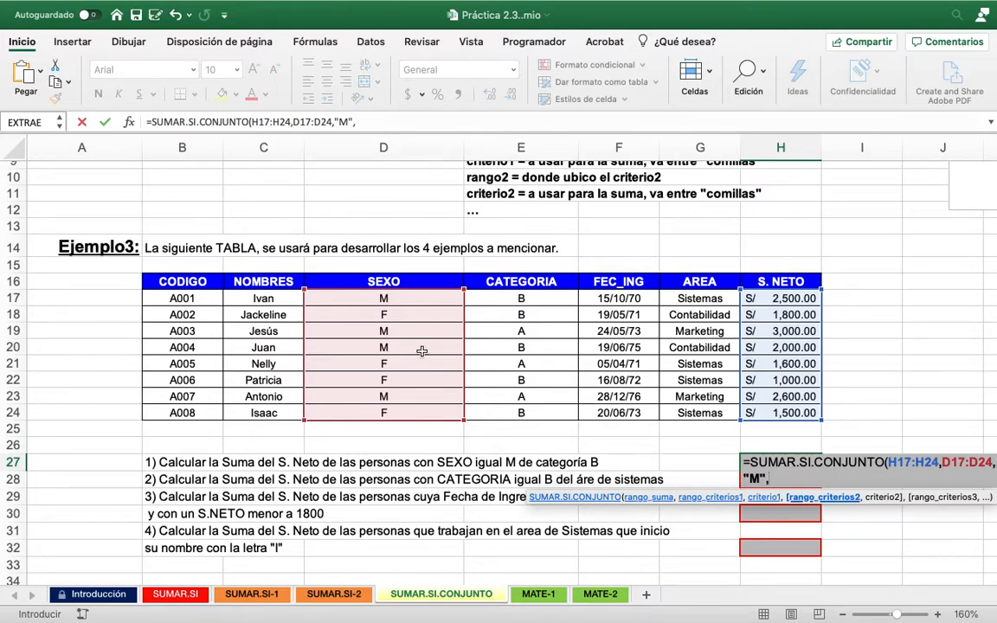
Add the CATEGORIA range E17:E24 with the criterion "B" as second condition and complete the H27 formula
{"action": "left_click_drag", "start_coordinate": [538, 297], "coordinate": [528, 413]}
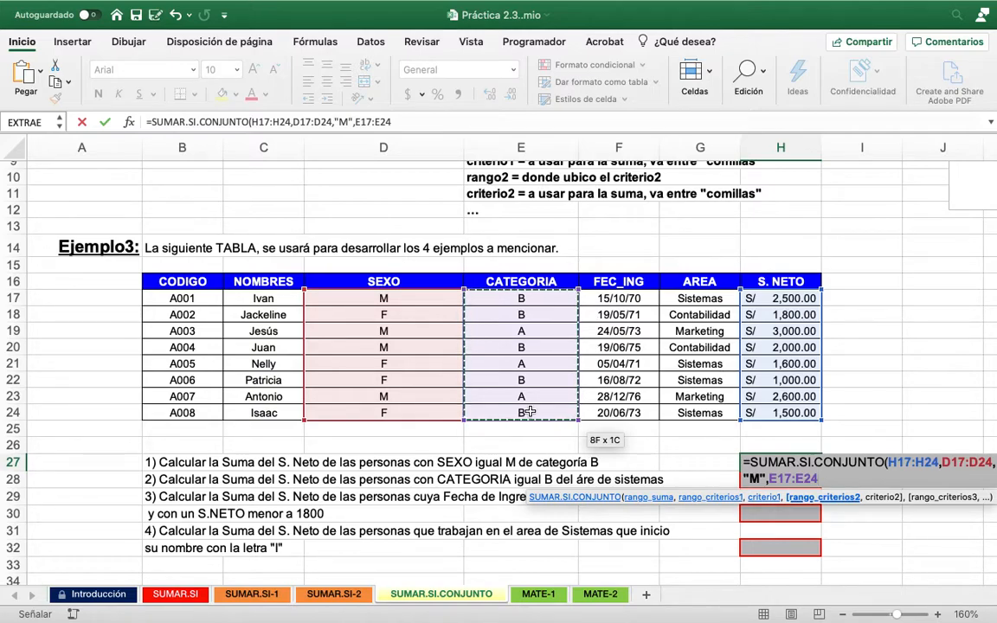
{"action": "type", "text": ",\"B"}
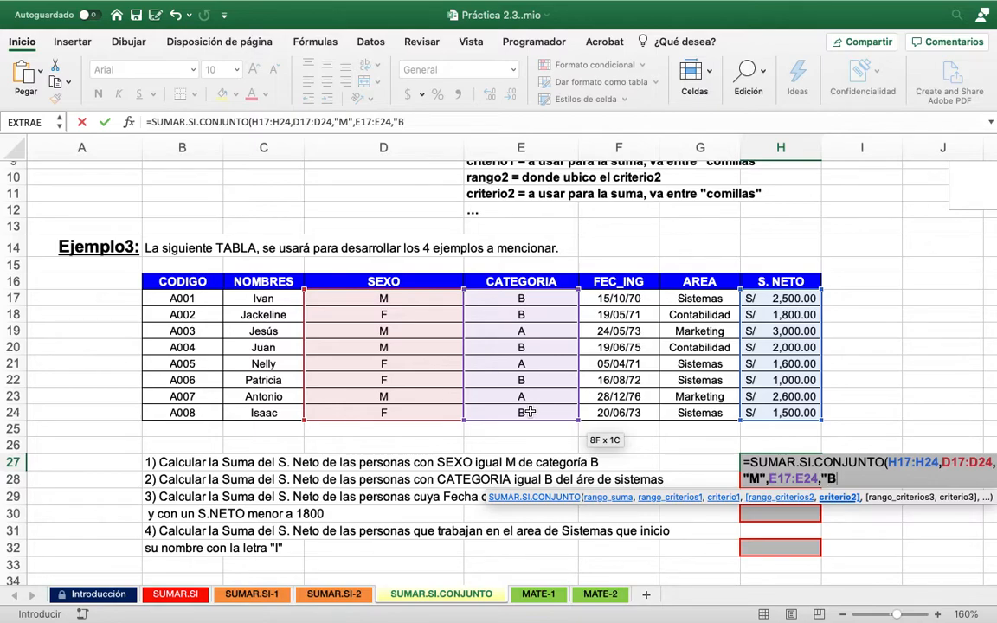
{"action": "type", "text": "\")"}
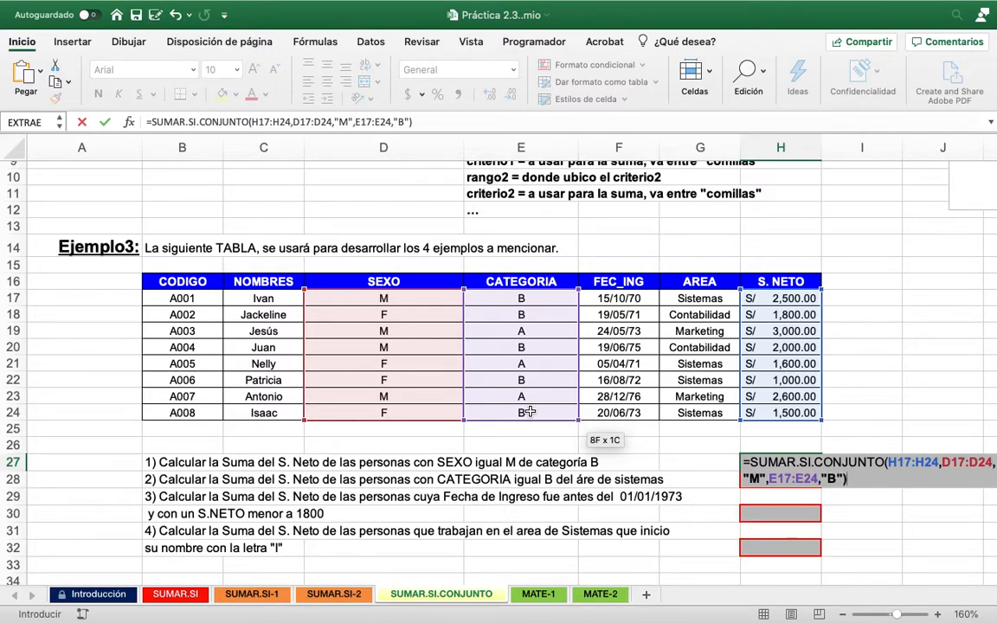
{"action": "key", "text": "Return"}
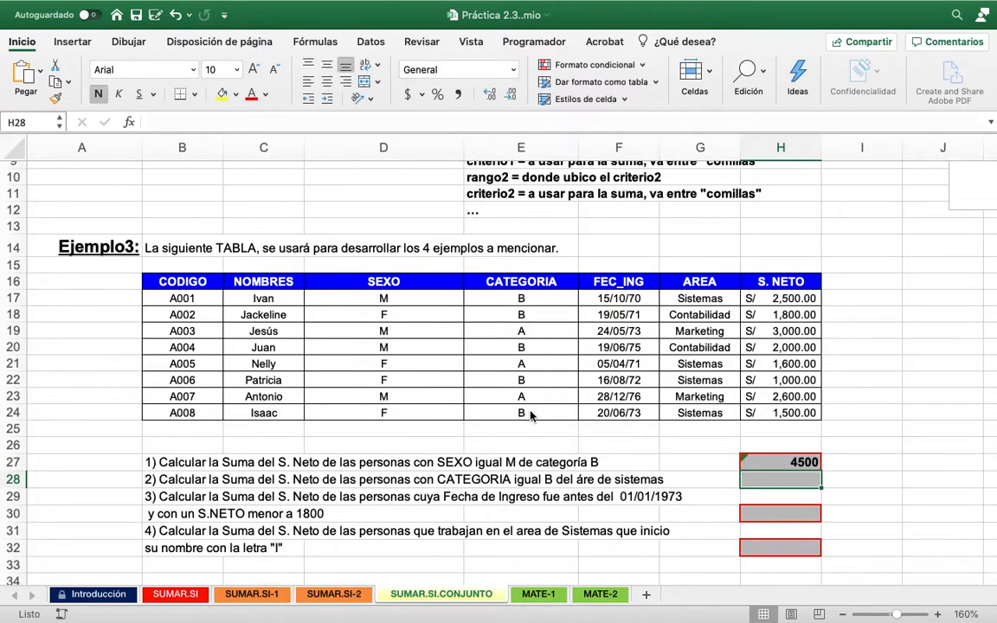
Apply the Contabilidad format to the result in H27
{"action": "left_click", "coordinate": [785, 463]}
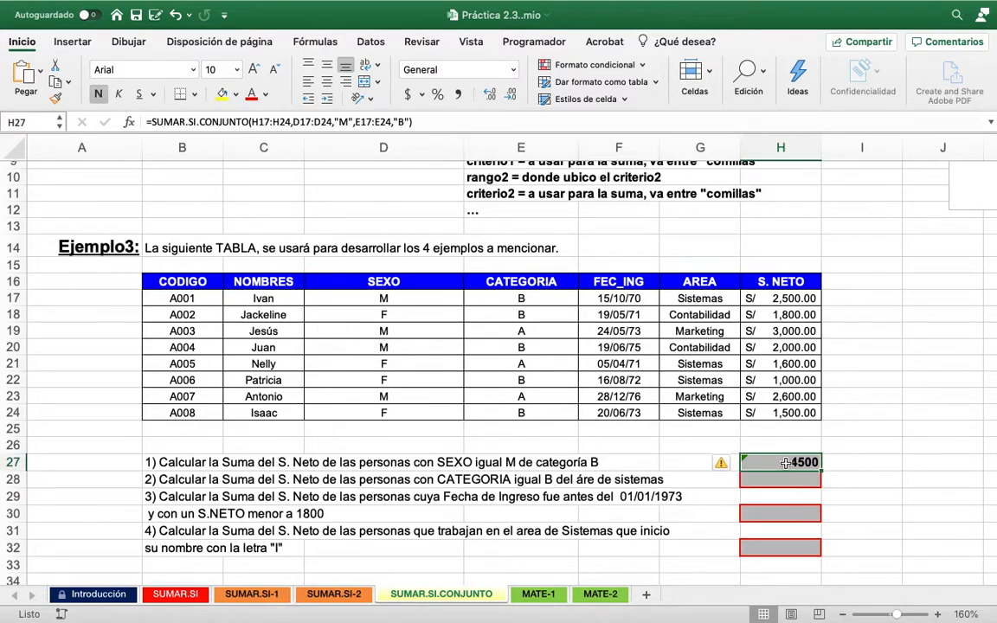
{"action": "left_click", "coordinate": [513, 70]}
{"action": "left_click", "coordinate": [460, 171]}
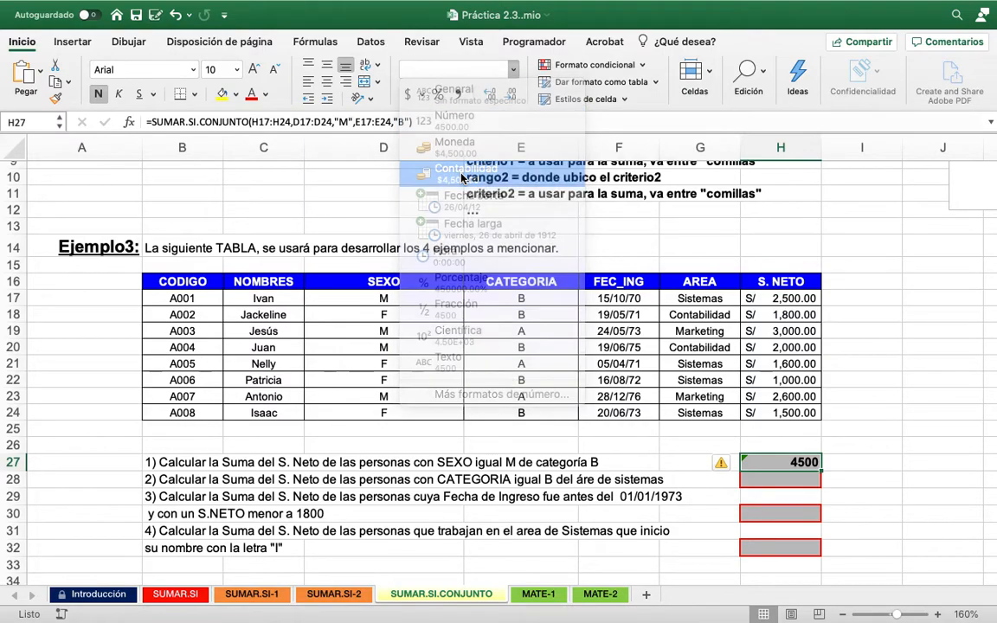
{"action": "left_click", "coordinate": [768, 484]}
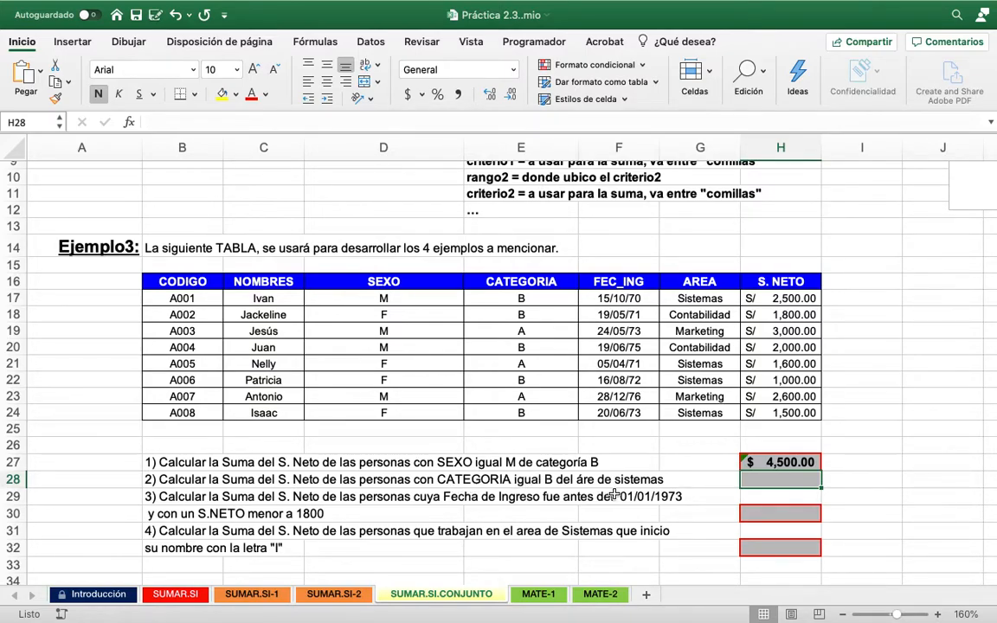
Start a SUMAR.SI.CONJUNTO formula in H28 with the S. NETO range H17:H24 as sum range
{"action": "type", "text": "="}
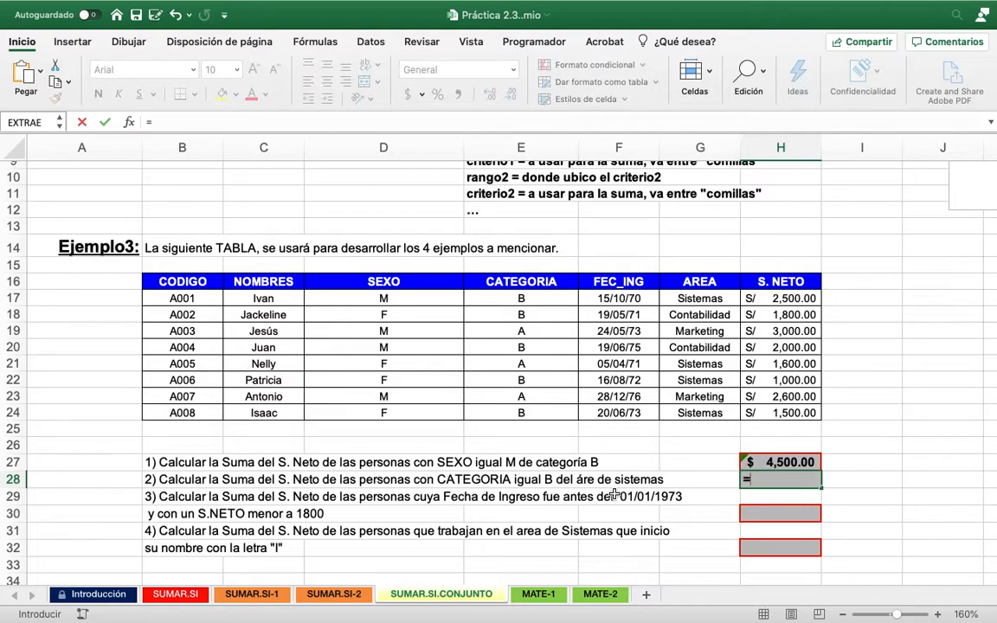
{"action": "type", "text": "S"}
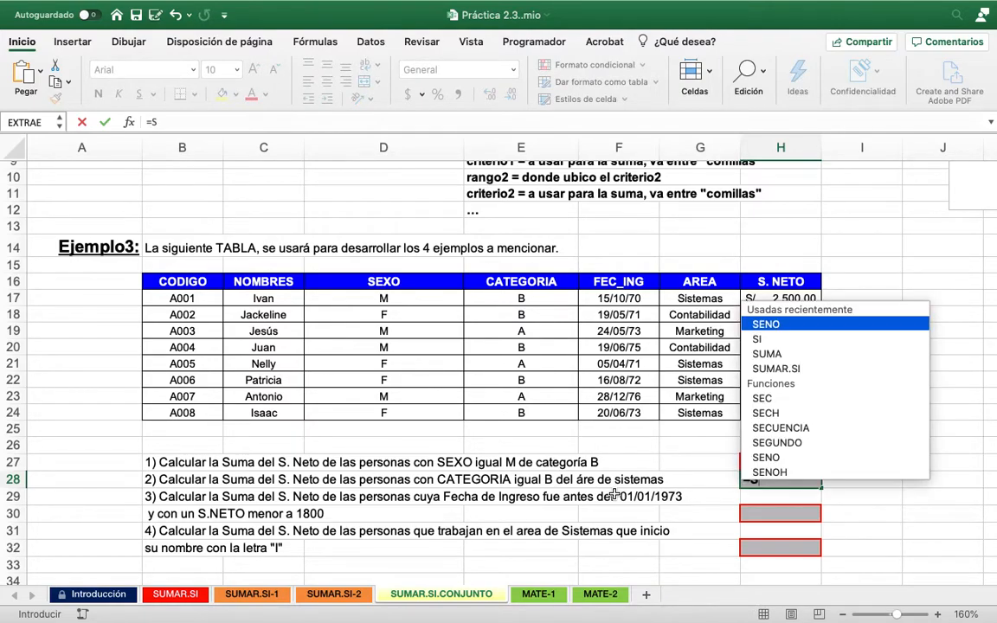
{"action": "type", "text": "UMAR.SI"}
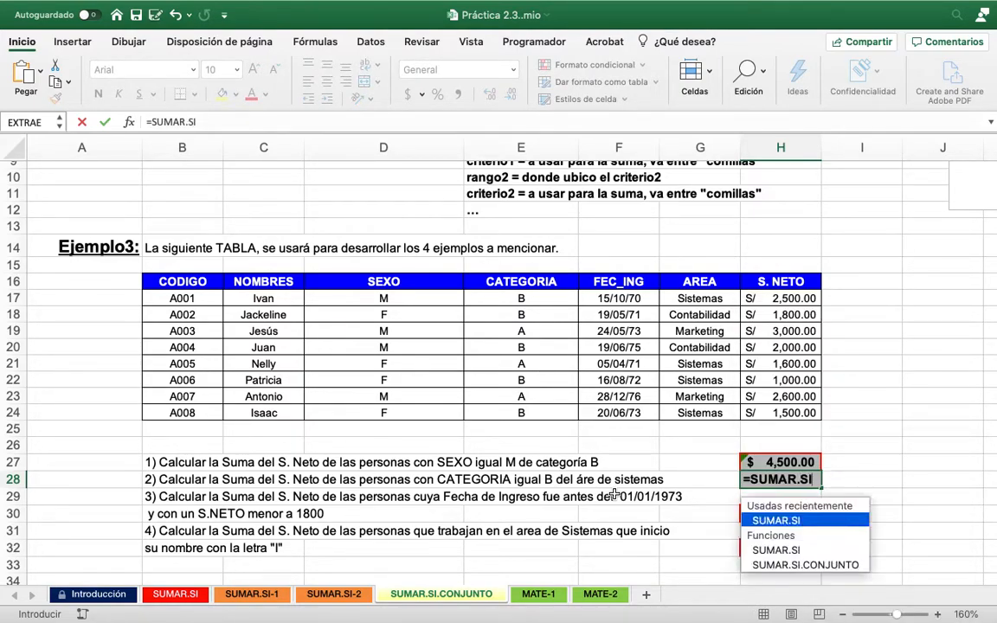
{"action": "type", "text": ".CONJUNTO("}
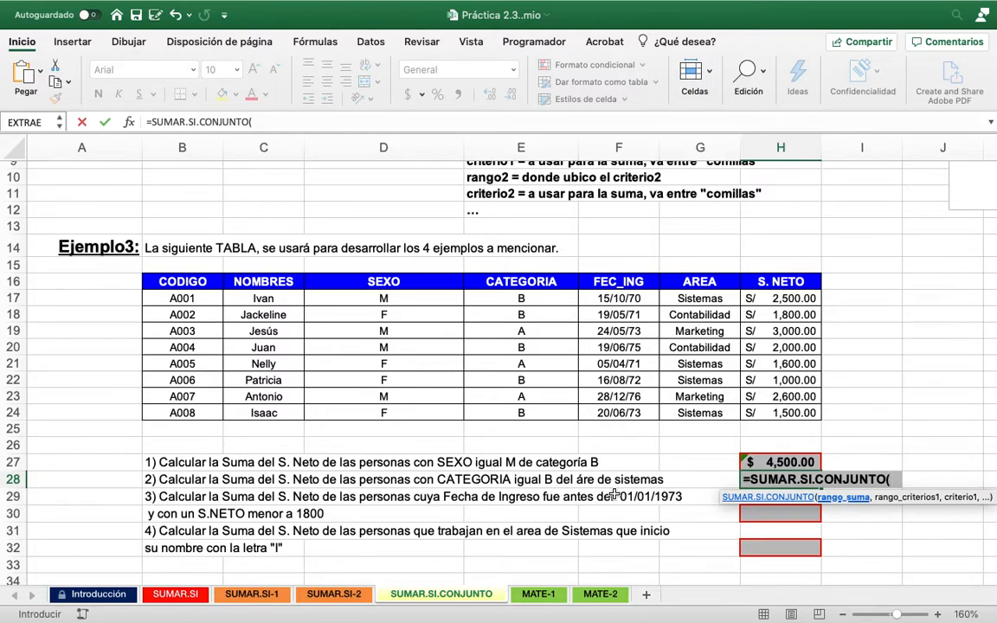
{"action": "left_click_drag", "start_coordinate": [762, 298], "coordinate": [765, 409]}
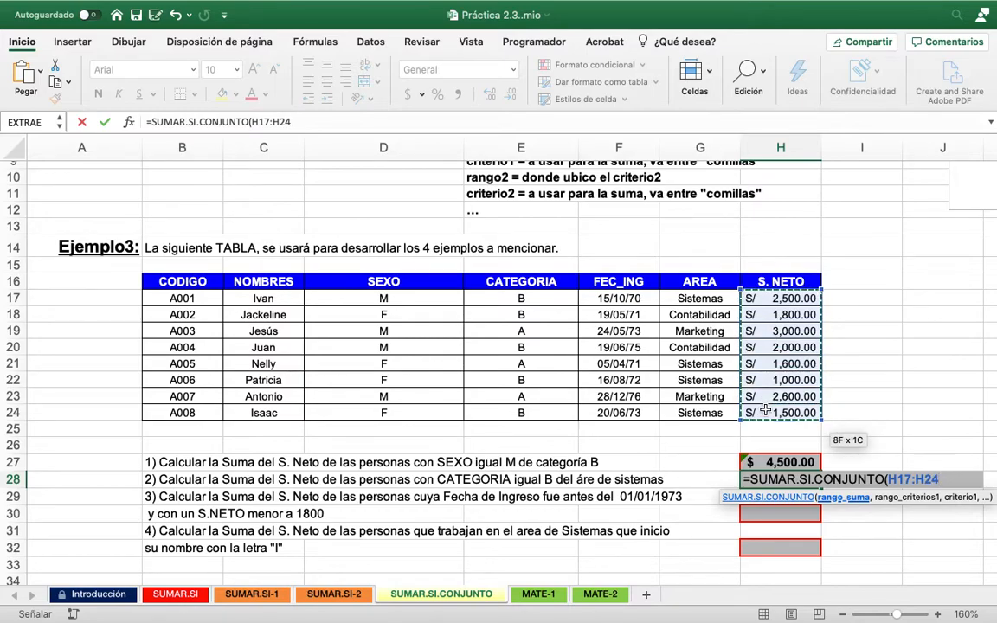
{"action": "type", "text": ","}
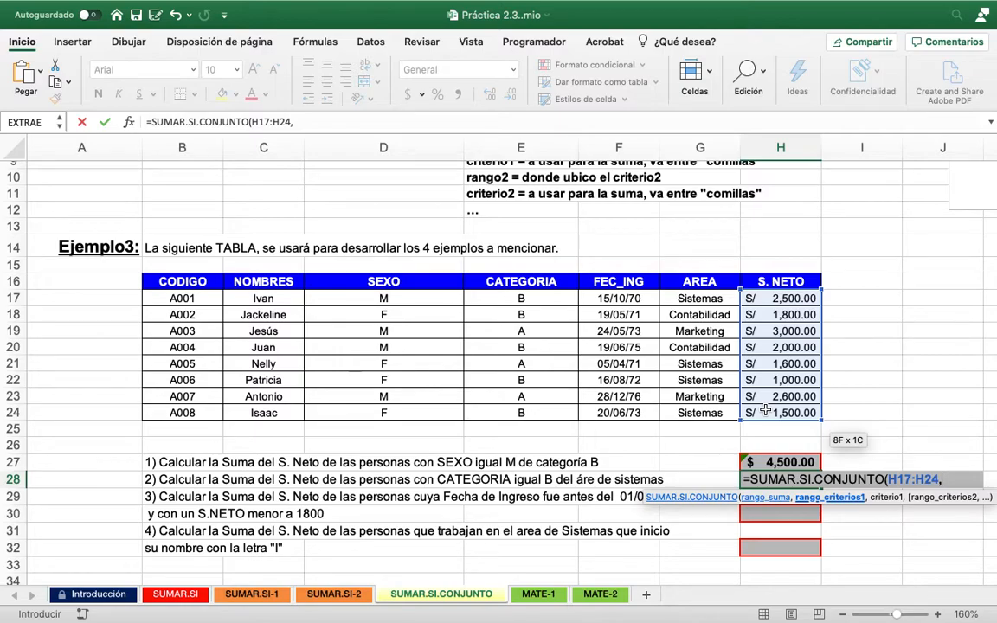
Add the CATEGORIA range E17:E24 with the criterion "B" as the first condition of the H28 formula
{"action": "left_click_drag", "start_coordinate": [476, 291], "coordinate": [523, 411]}
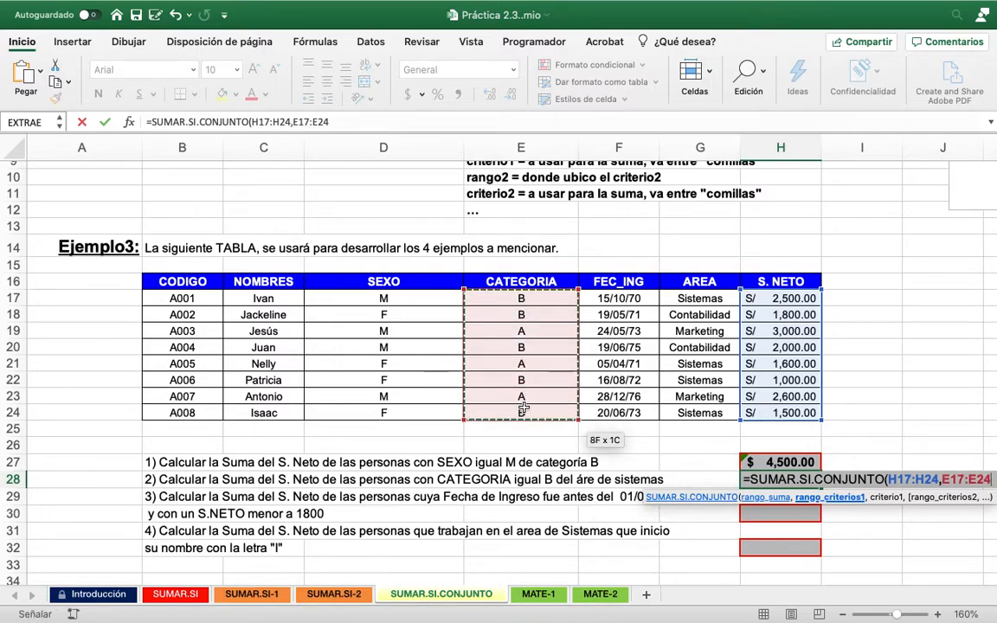
{"action": "type", "text": ","}
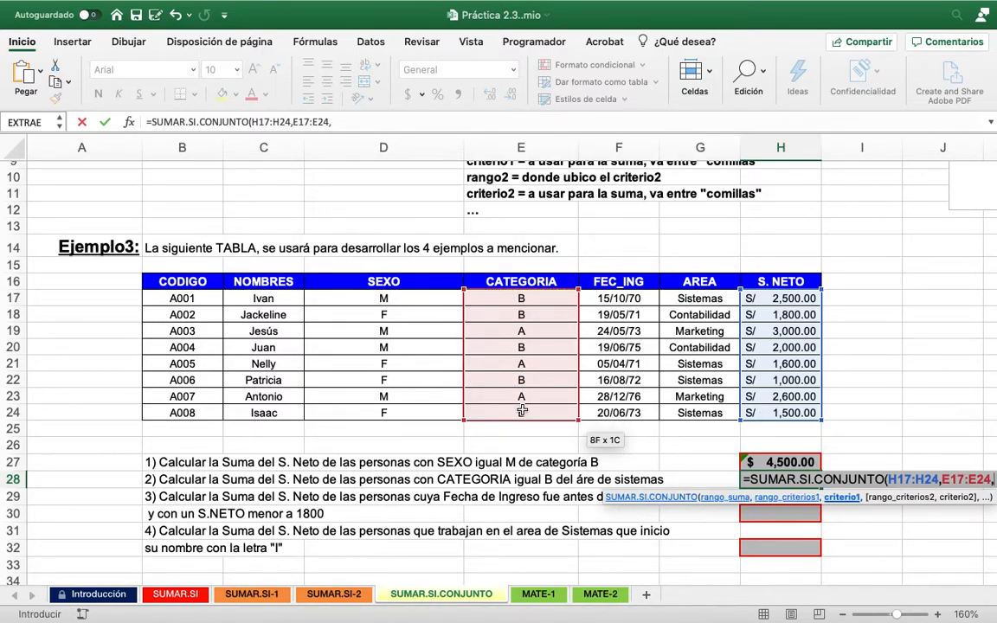
{"action": "type", "text": "\"B"}
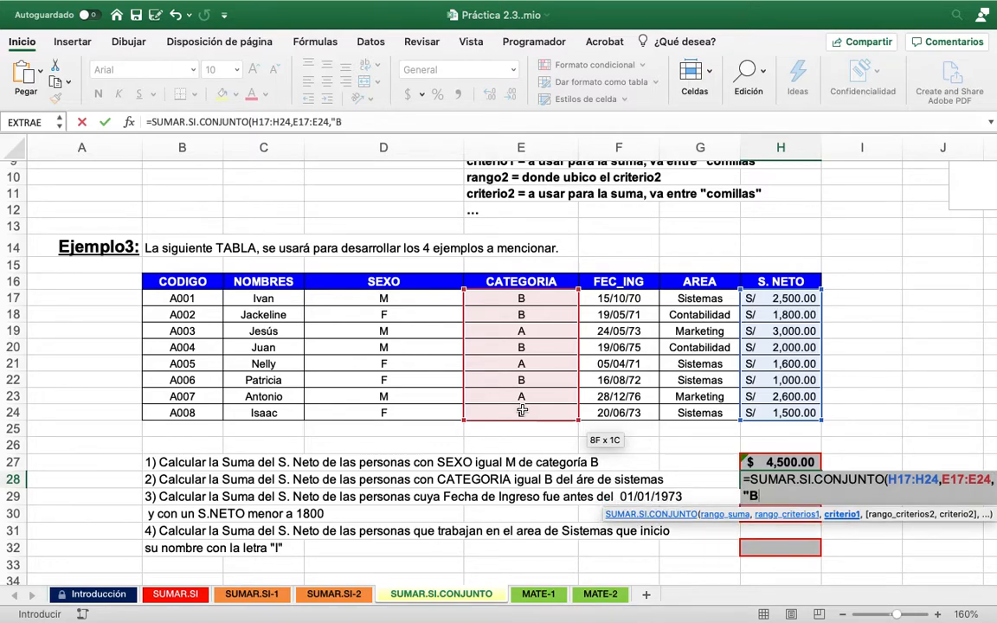
{"action": "type", "text": "\","}
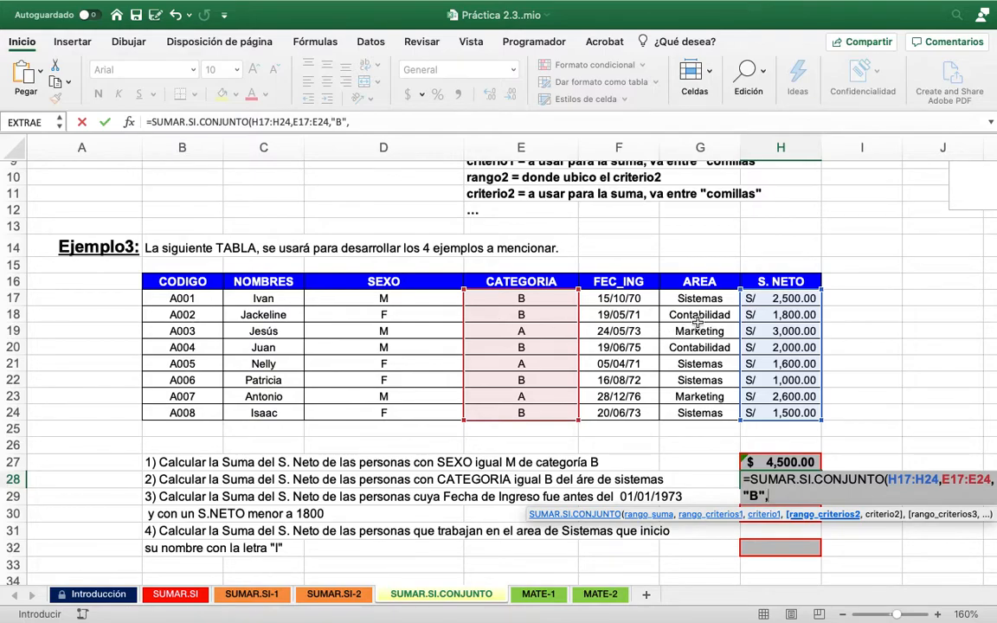
Add the AREA range G17:G24 with the criterion "Sistemas" as second condition and complete the H28 formula
{"action": "left_click_drag", "start_coordinate": [705, 299], "coordinate": [701, 413]}
{"action": "type", "text": ",\""}
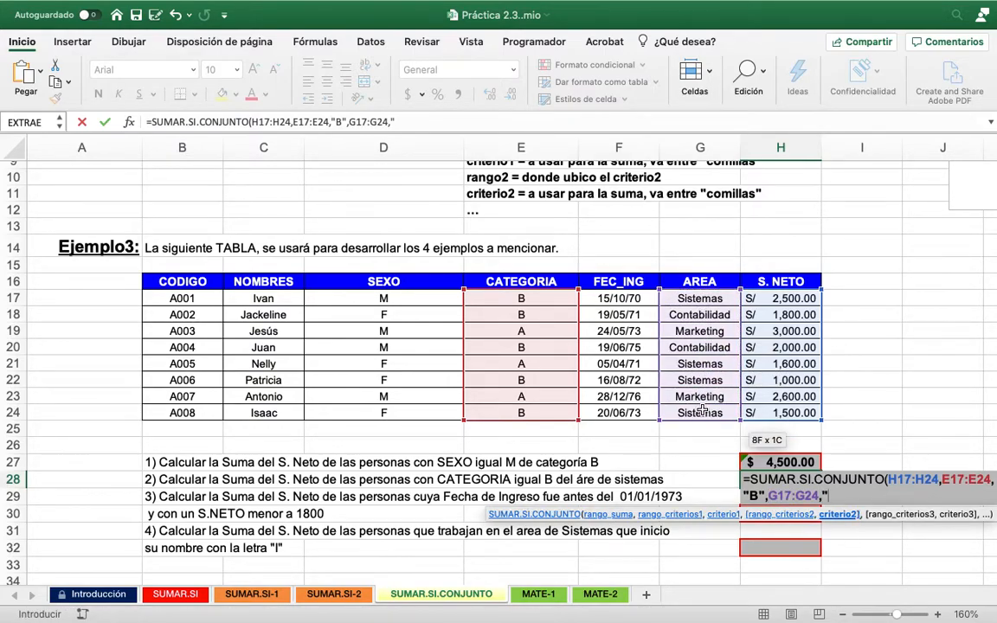
{"action": "type", "text": "Sistemas"}
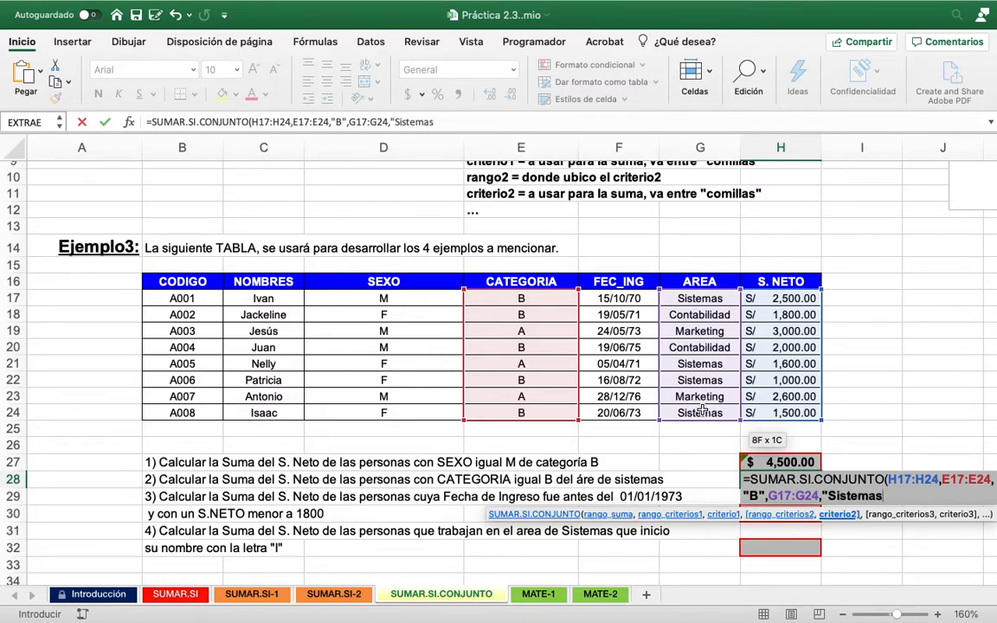
{"action": "type", "text": "\")"}
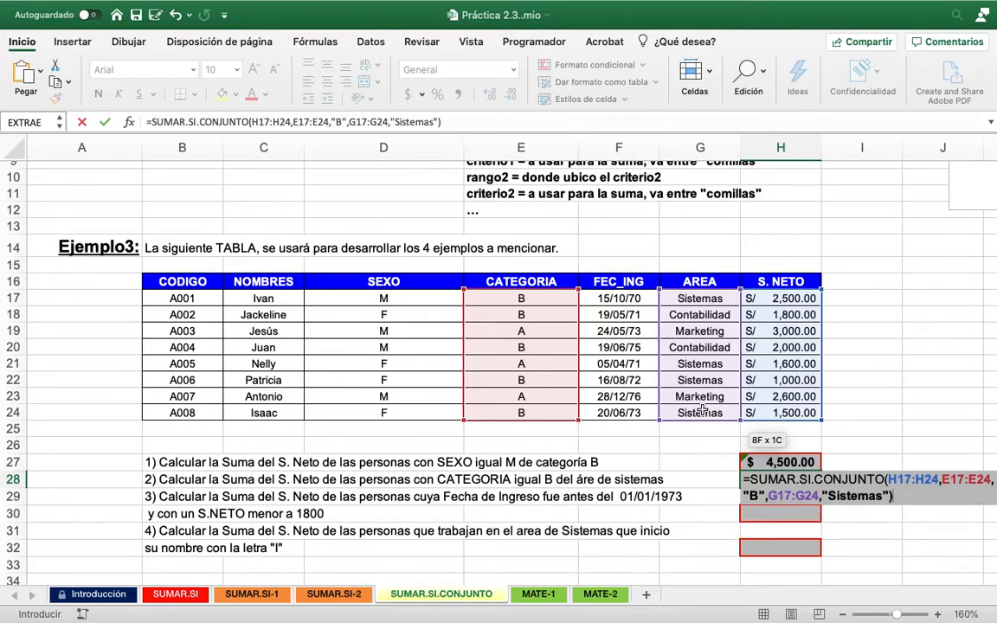
{"action": "key", "text": "Return"}
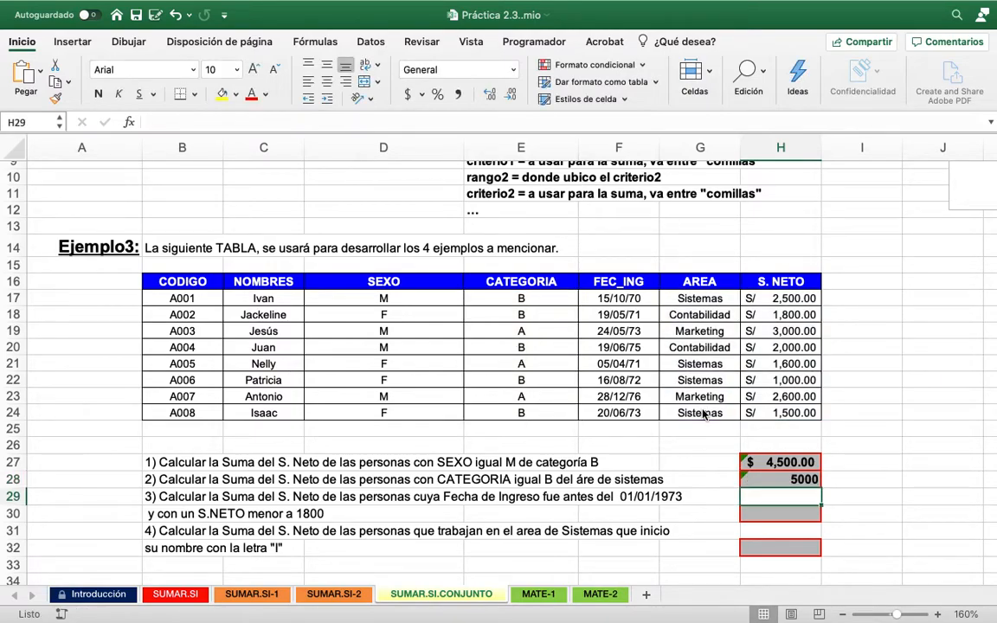
Apply the Contabilidad format to the result in H28
{"action": "key", "text": "Up"}
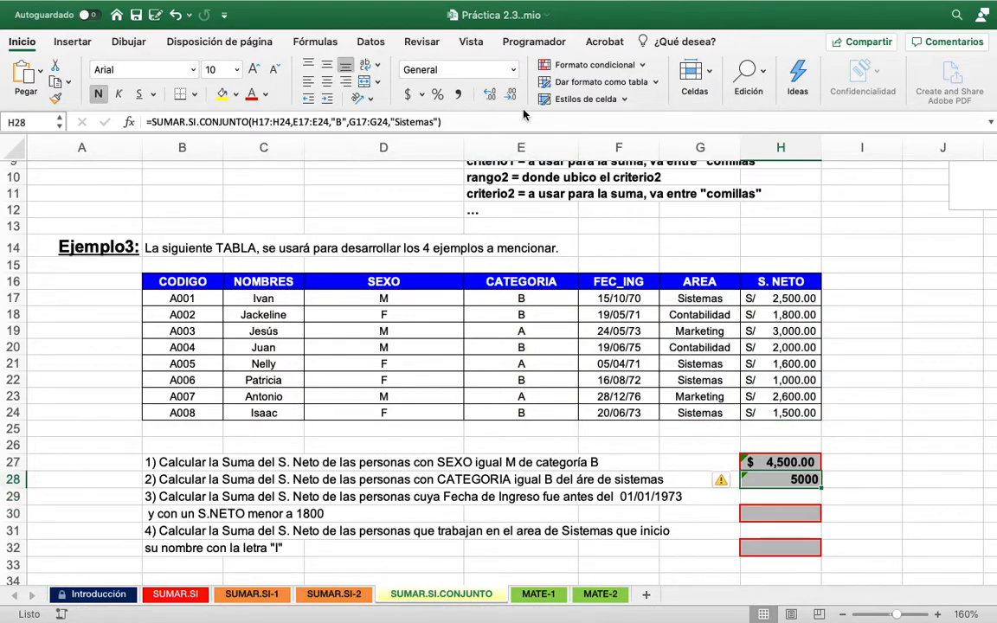
{"action": "left_click", "coordinate": [462, 70]}
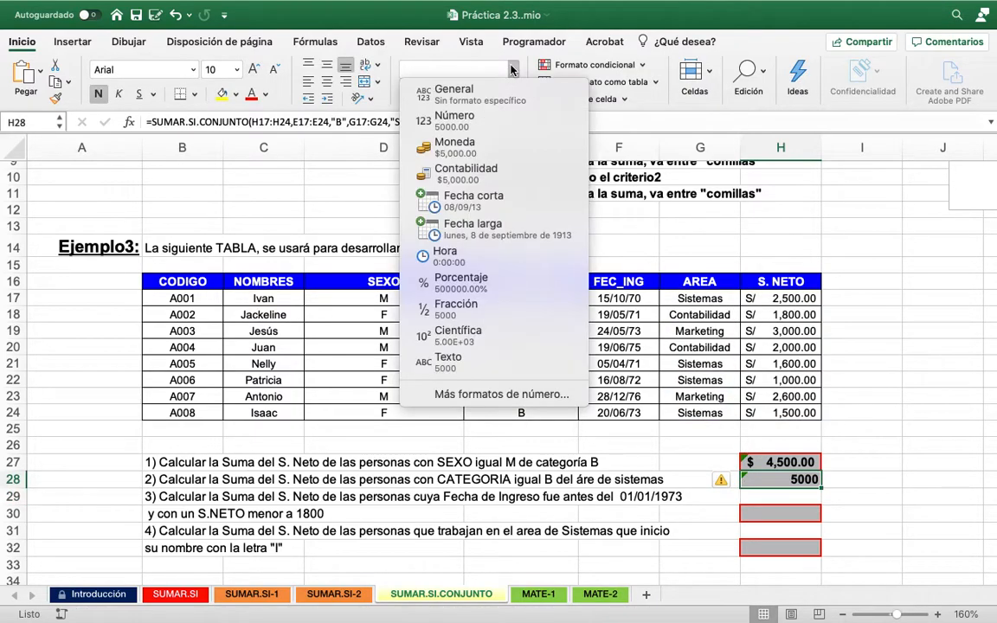
{"action": "left_click", "coordinate": [489, 171]}
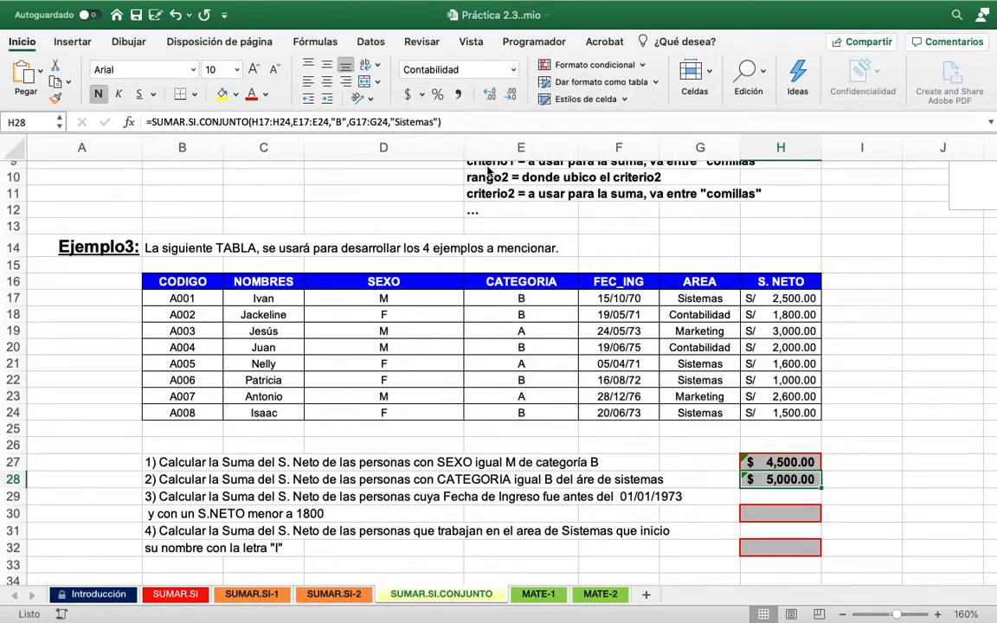
Start a SUMAR.SI.CONJUNTO formula in H30 with the S. NETO range H17:H24 as sum range
{"action": "left_click", "coordinate": [755, 514]}
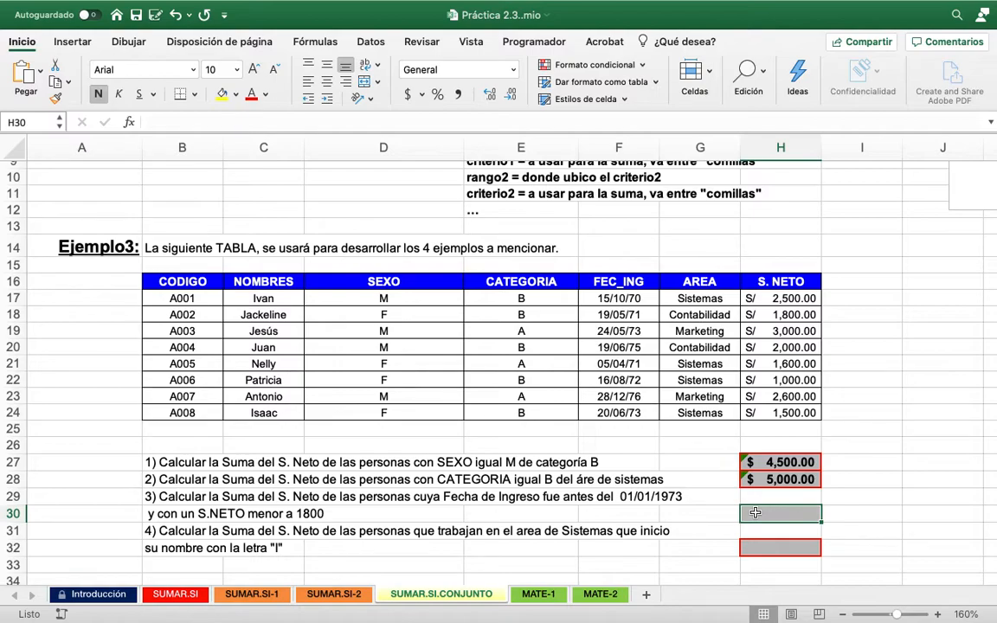
{"action": "type", "text": "="}
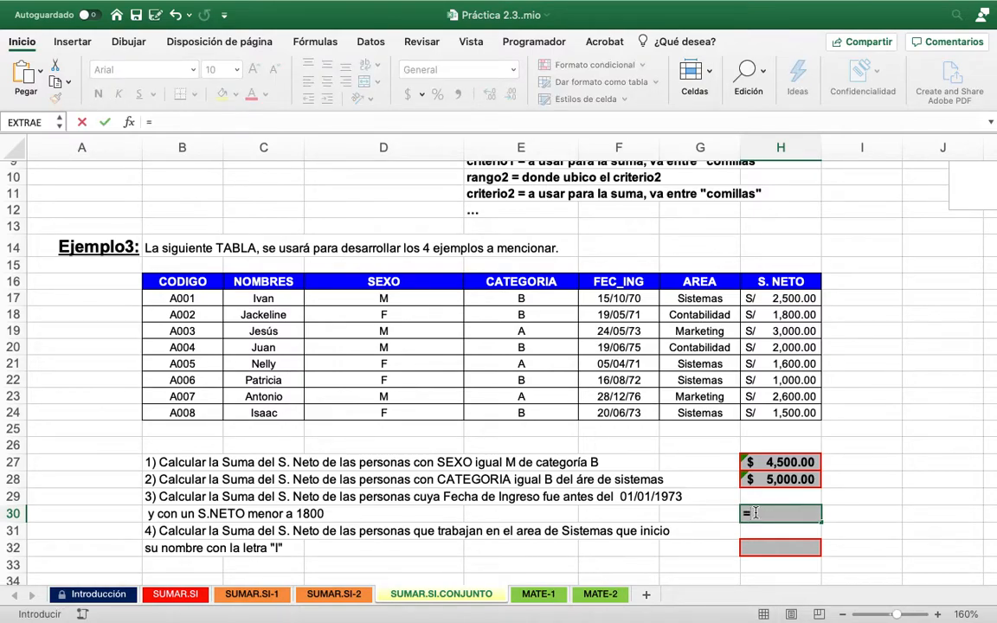
{"action": "type", "text": "SUMAR.S"}
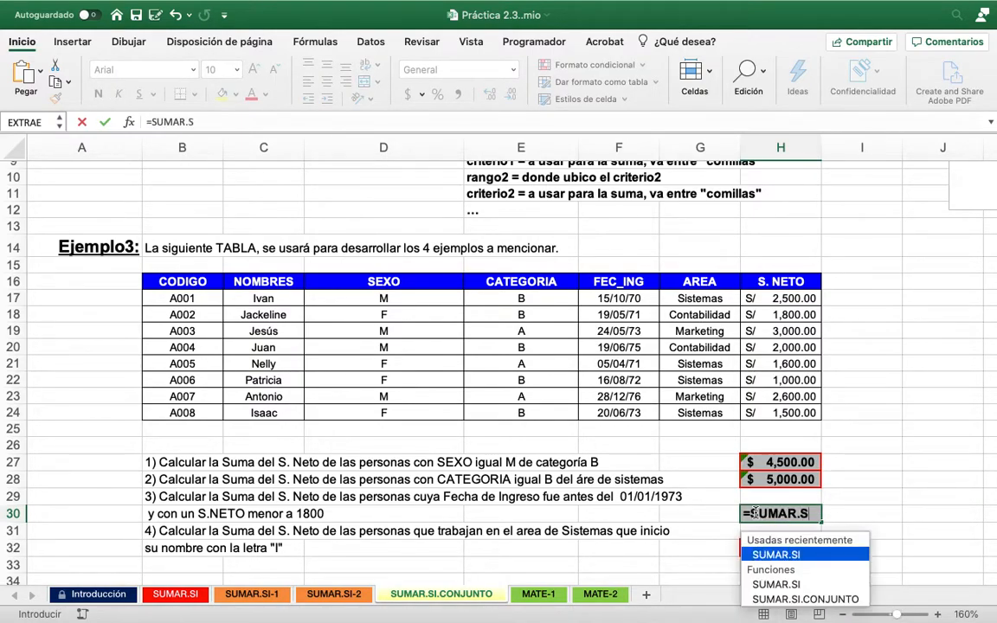
{"action": "type", "text": "I.CONJUNTO("}
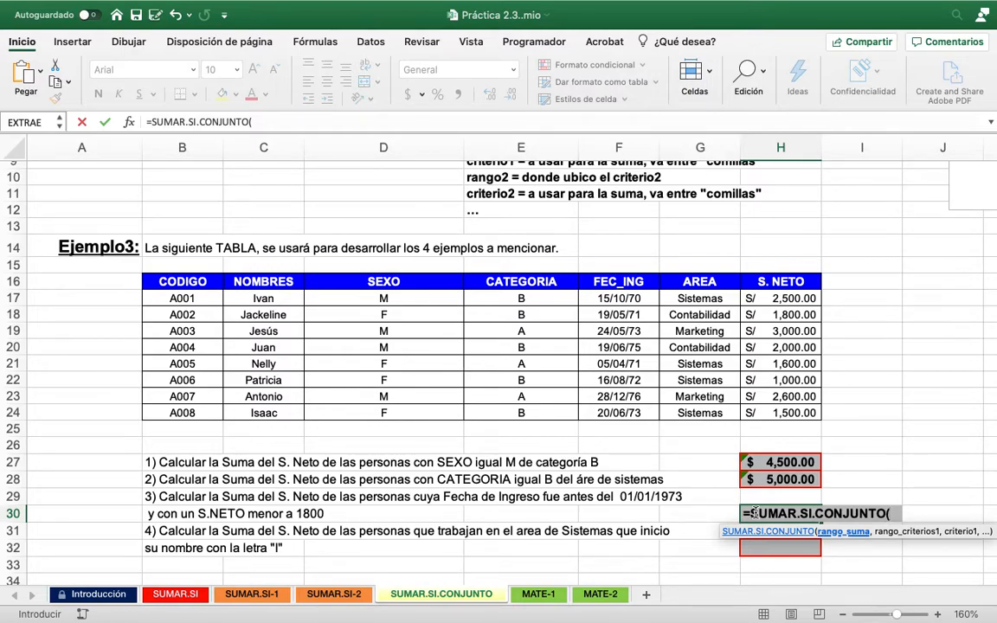
{"action": "left_click_drag", "start_coordinate": [774, 298], "coordinate": [773, 415]}
{"action": "type", "text": ","}
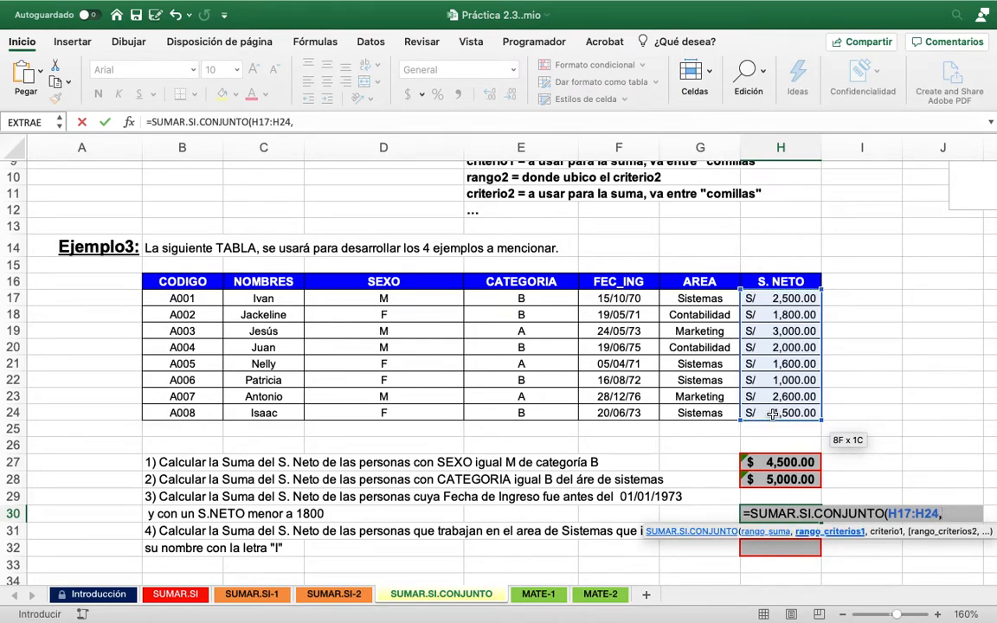
Add the FEC_ING range F17:F24 with the criterion "<01/01/1973" as the first condition of the H30 formula
{"action": "left_click_drag", "start_coordinate": [618, 298], "coordinate": [626, 415]}
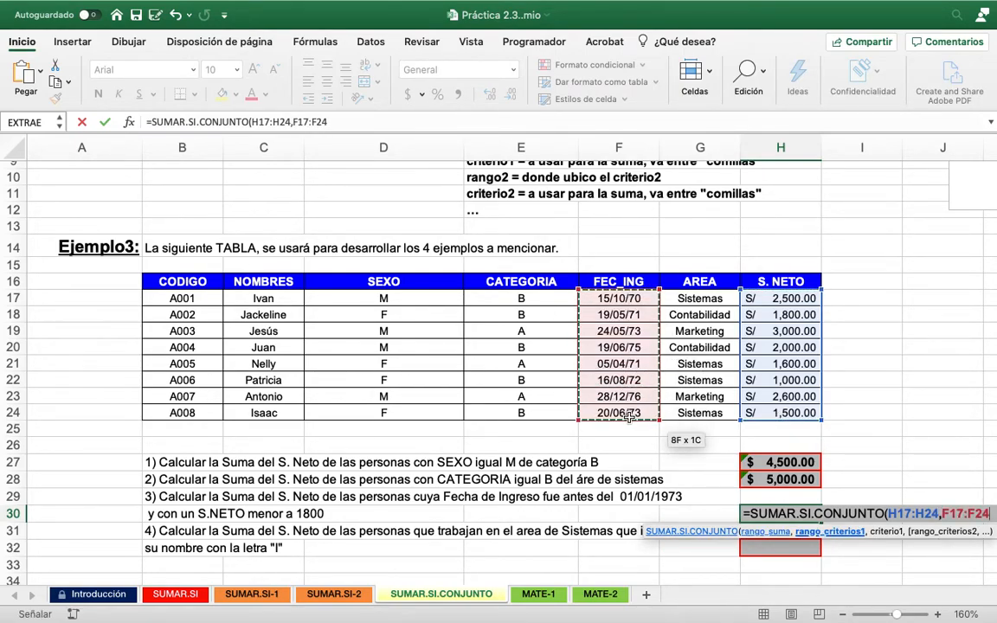
{"action": "type", "text": ","}
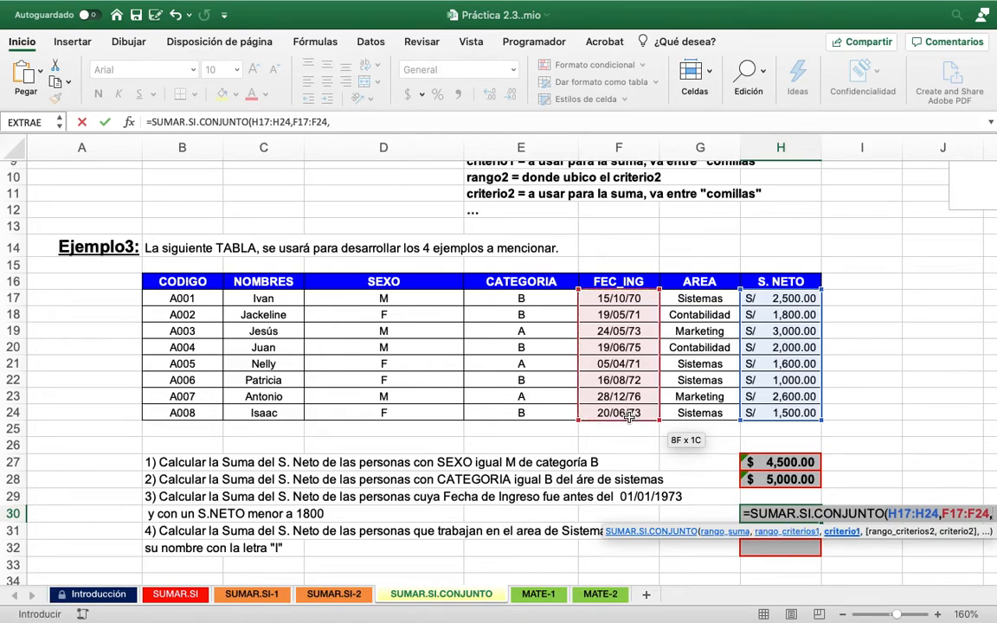
{"action": "type", "text": "\""}
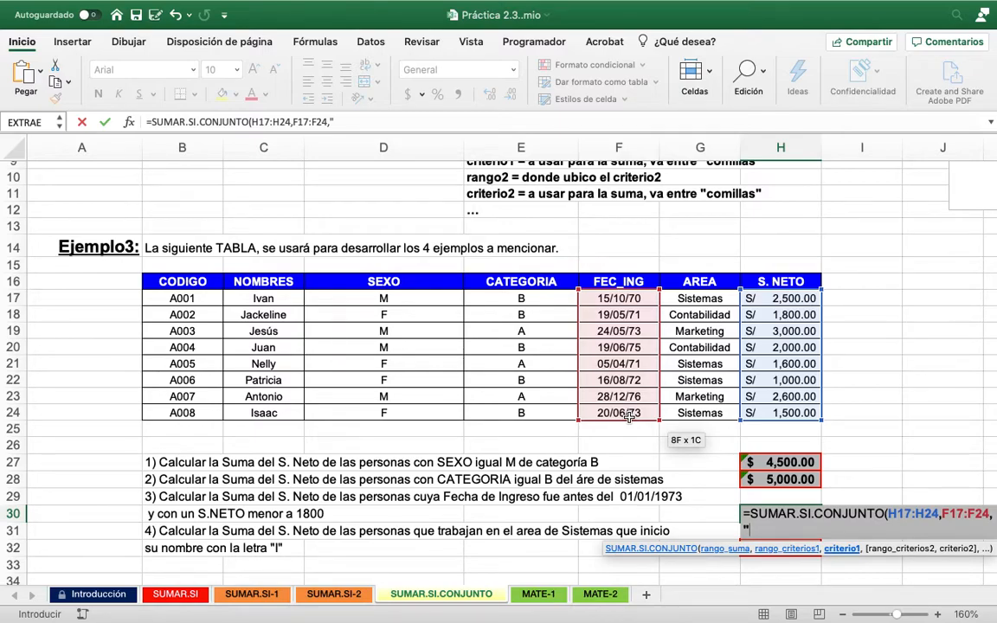
{"action": "type", "text": "<"}
{"action": "type", "text": "01/"}
{"action": "type", "text": "01"}
{"action": "type", "text": "."}
{"action": "key", "text": "BackSpace"}
{"action": "type", "text": "/1973"}
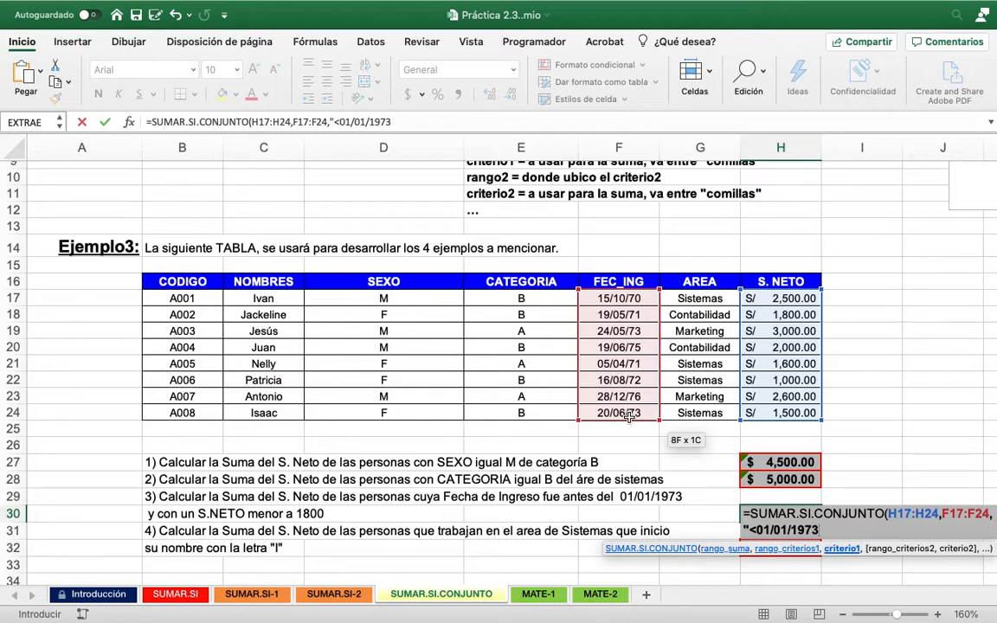
{"action": "type", "text": "\","}
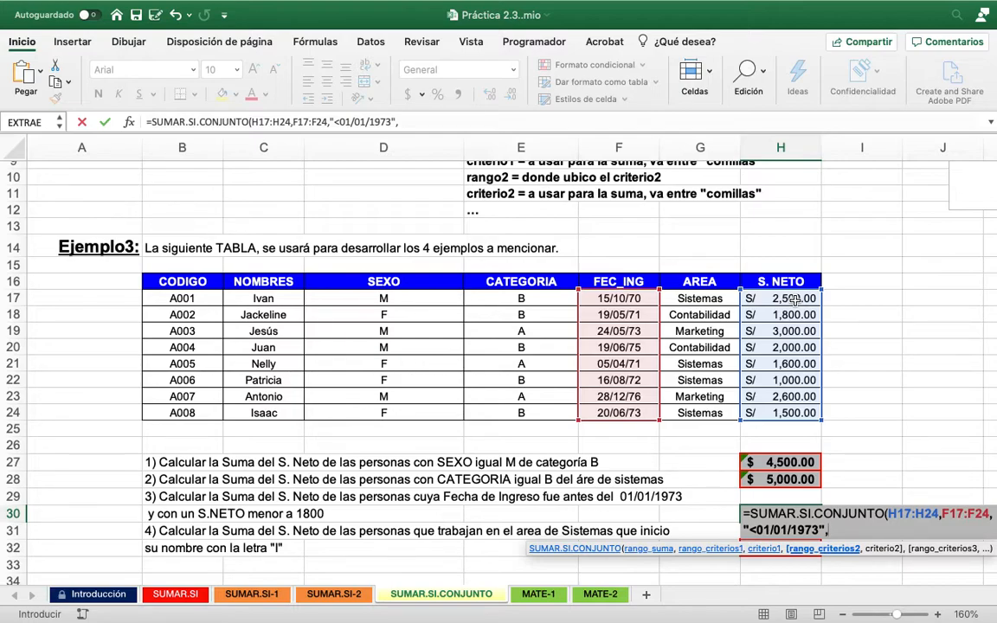
Add the S. NETO range H17:H24 with the criterion "<1800" as second condition and complete the H30 formula
{"action": "left_click_drag", "start_coordinate": [794, 298], "coordinate": [795, 413]}
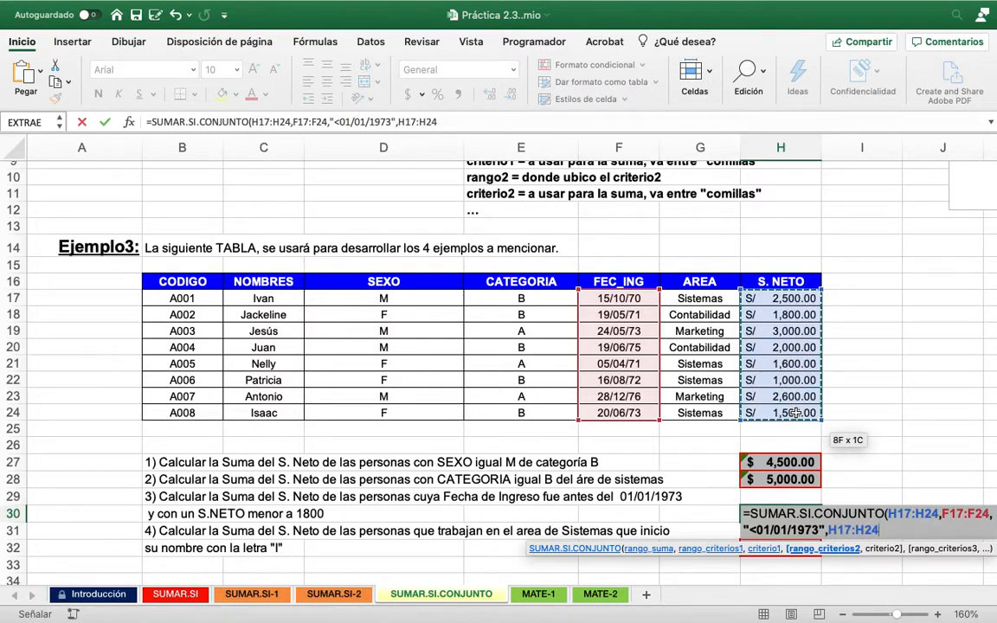
{"action": "type", "text": ","}
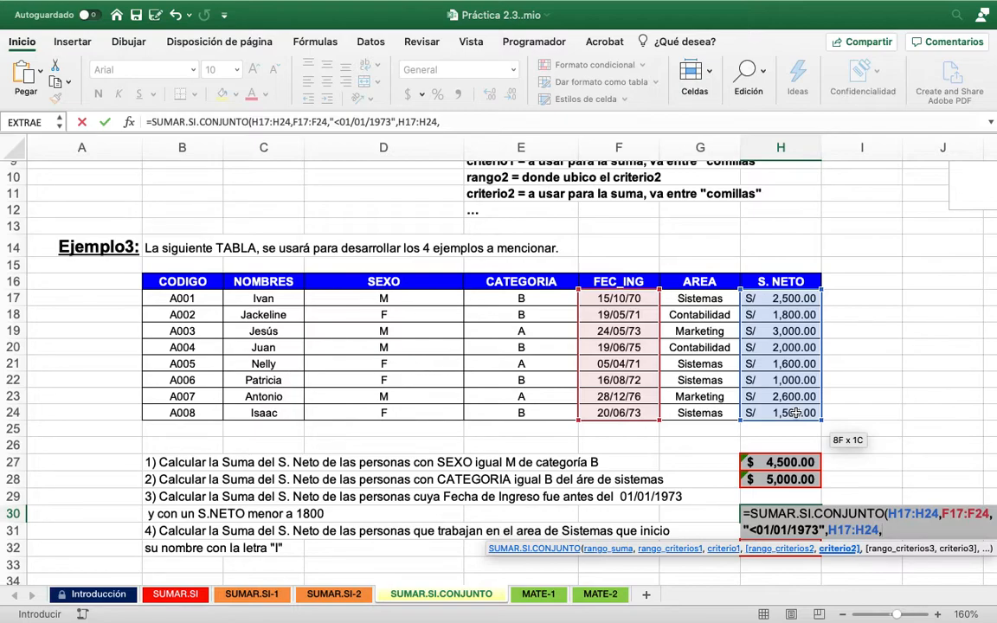
{"action": "type", "text": "\"<1800\")"}
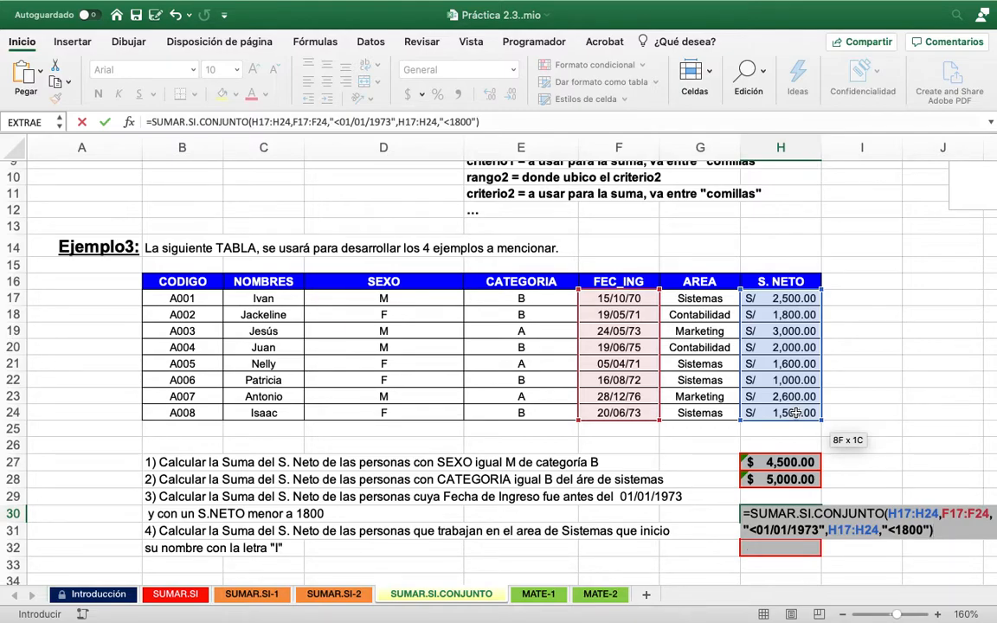
{"action": "key", "text": "Return"}
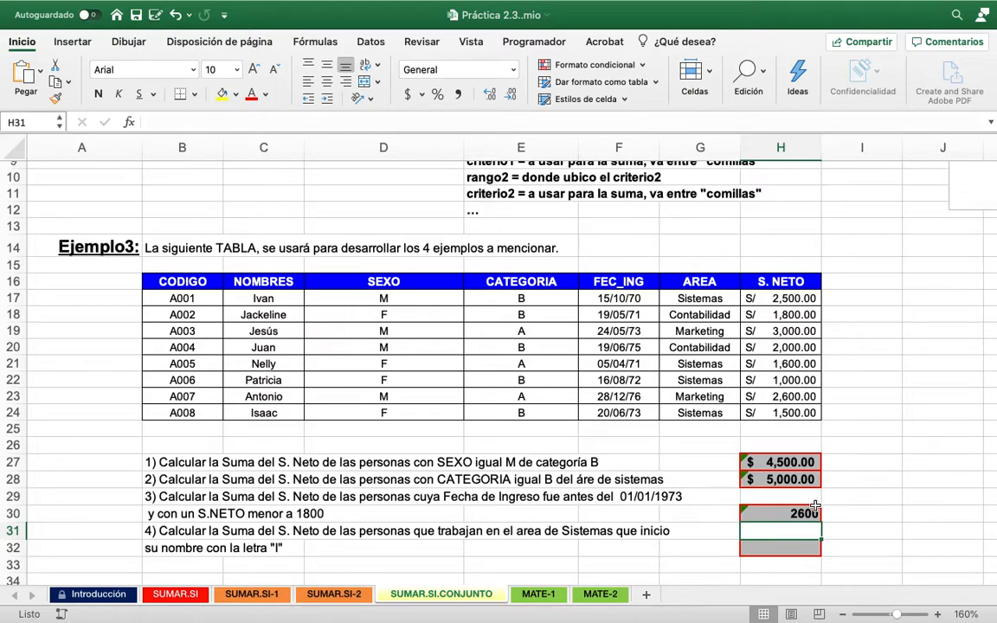
Apply the Contabilidad format to the result in H30
{"action": "left_click", "coordinate": [803, 514]}
{"action": "left_click", "coordinate": [466, 70]}
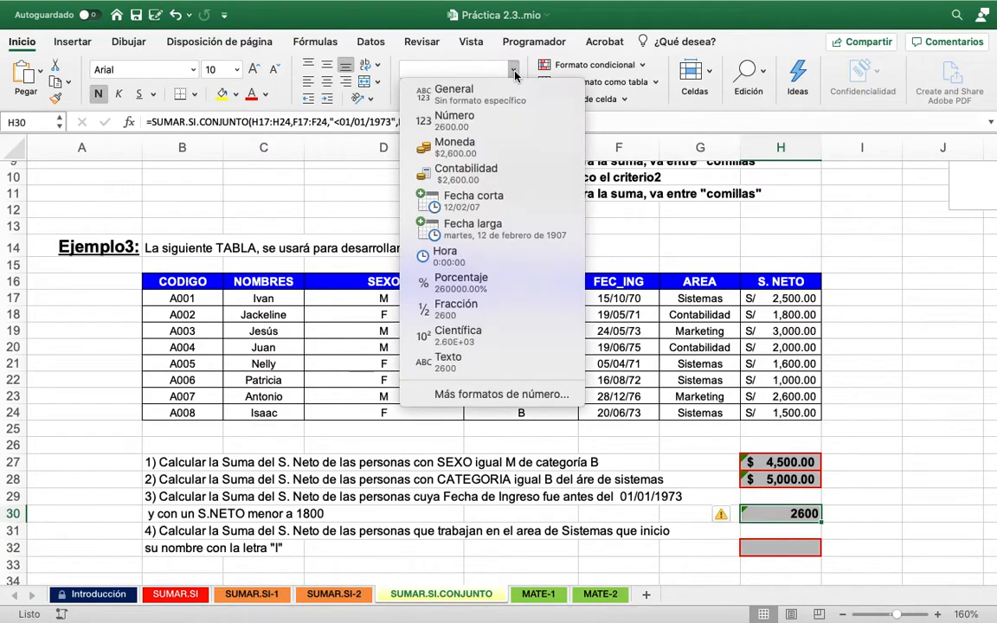
{"action": "left_click", "coordinate": [468, 173]}
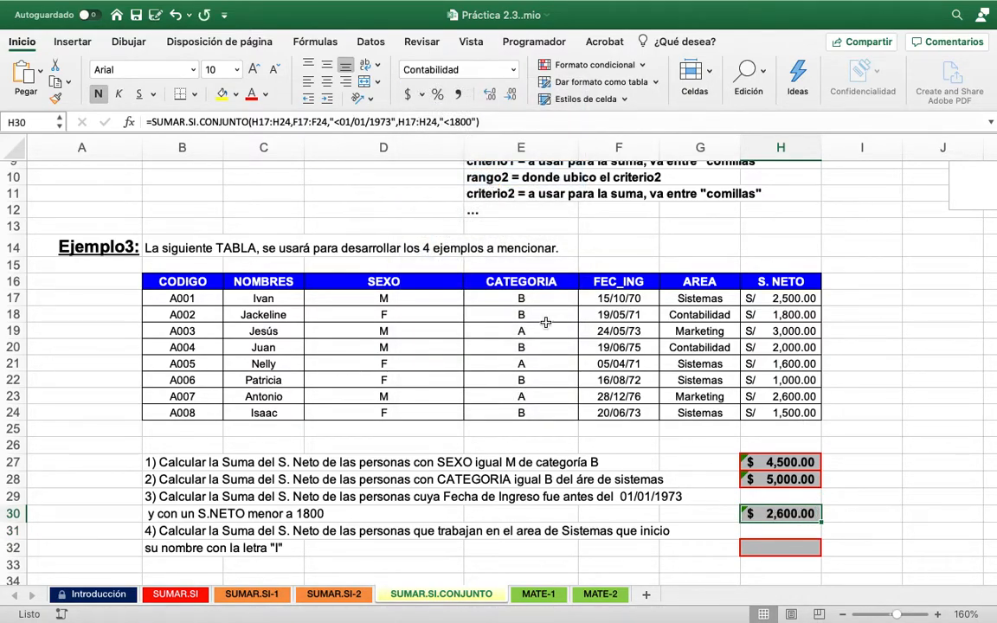
Start a SUMAR.SI.CONJUNTO formula in H32 with the S. NETO range H17:H24 as sum range
{"action": "left_click", "coordinate": [773, 542]}
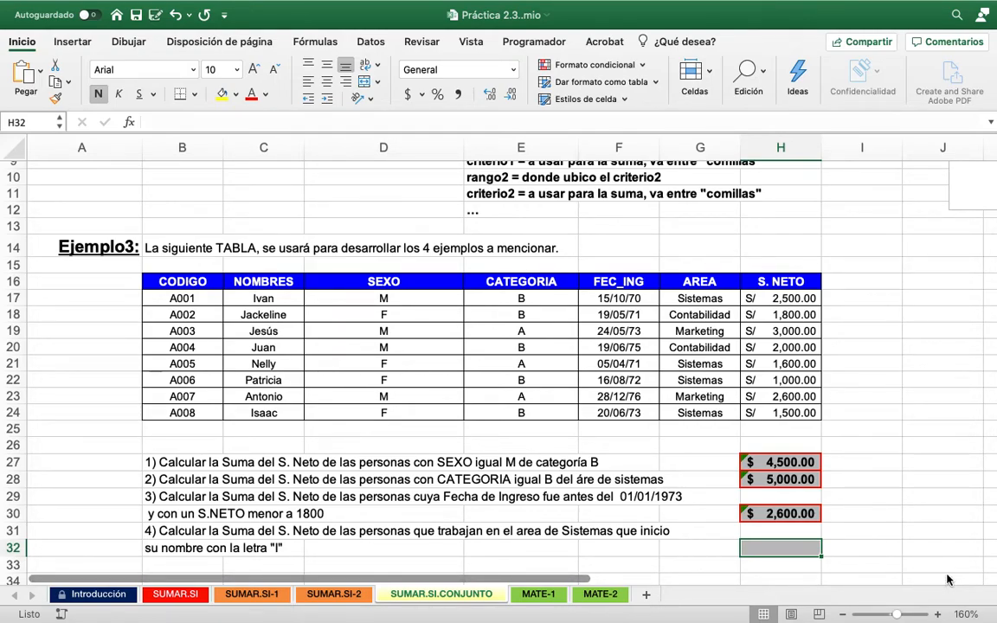
{"action": "type", "text": "=SUM"}
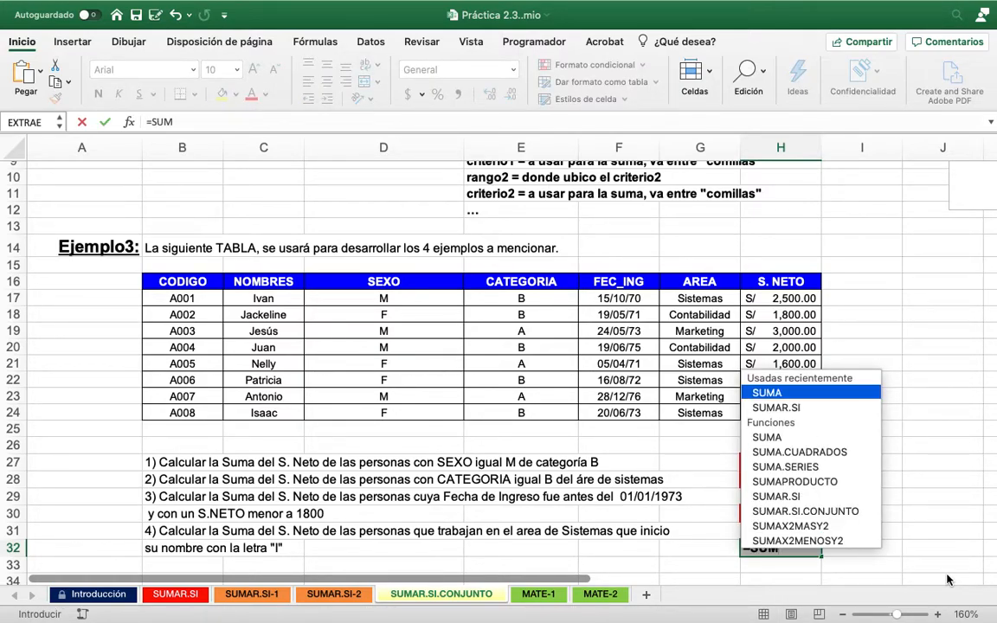
{"action": "type", "text": "AR.SI.CO"}
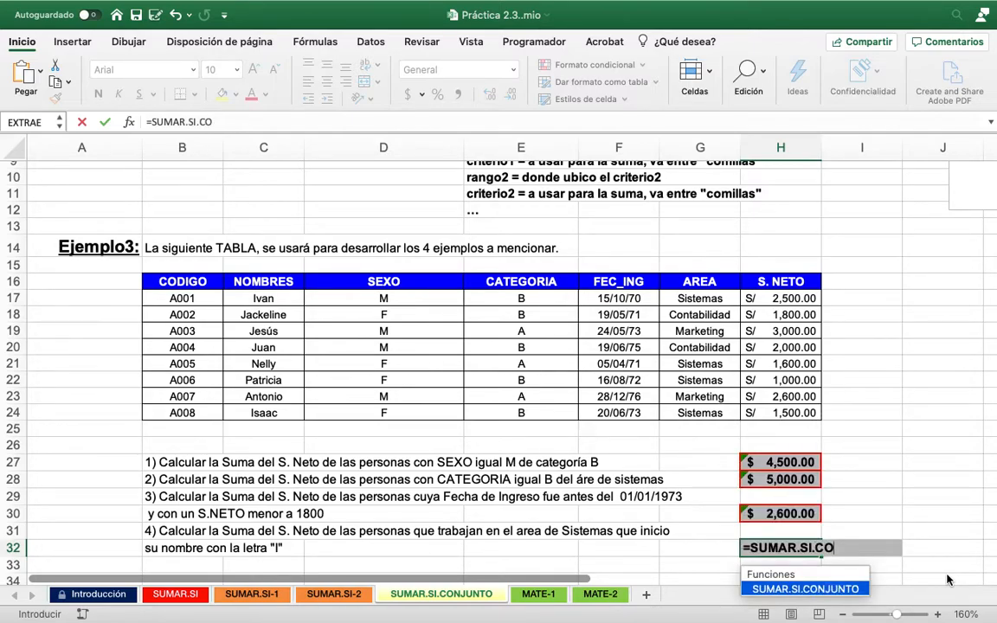
{"action": "type", "text": "NJUNTO"}
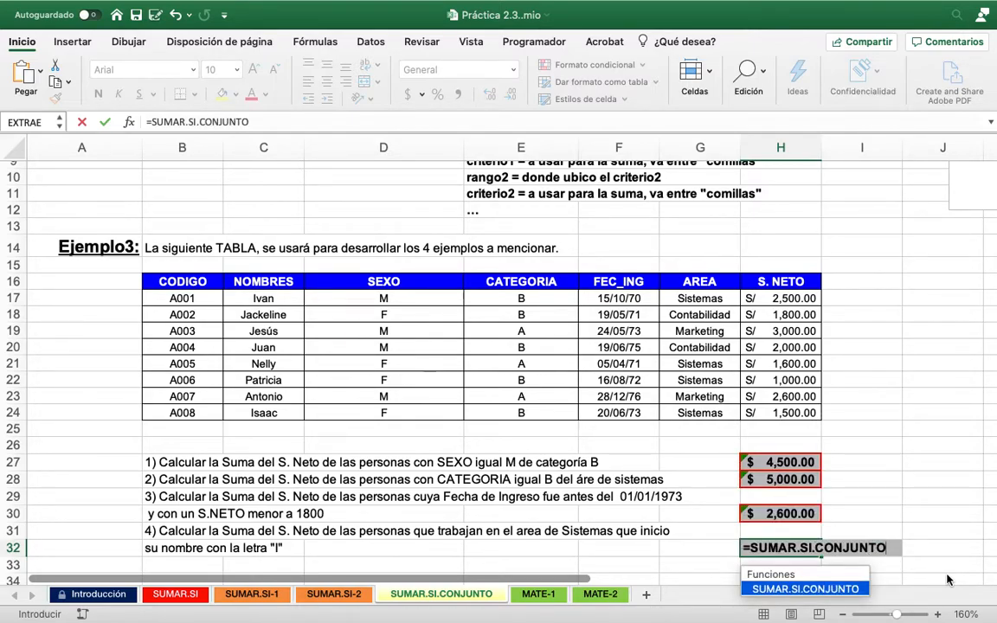
{"action": "type", "text": "("}
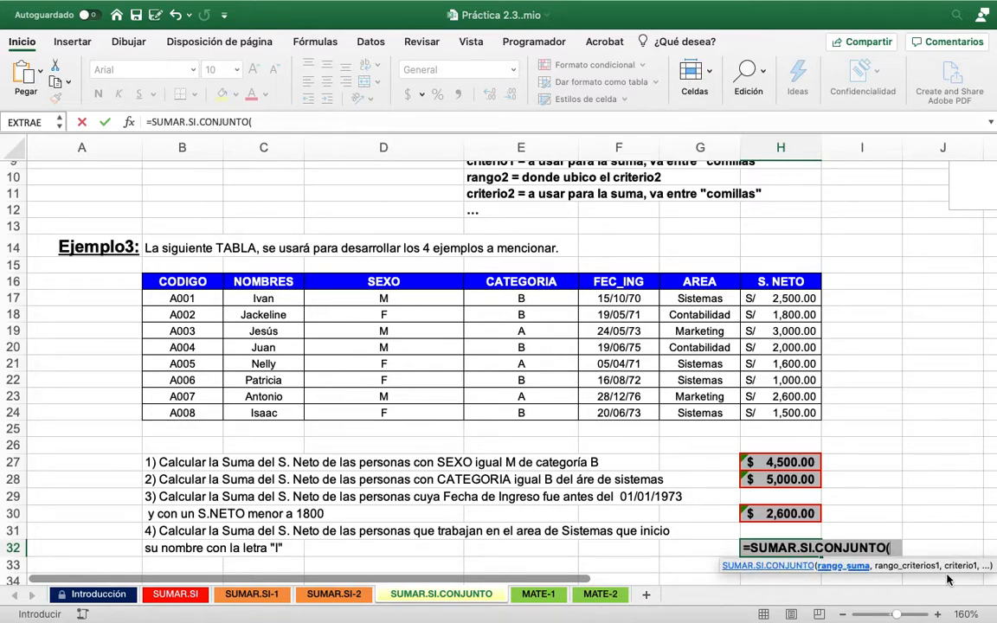
{"action": "left_click", "coordinate": [794, 300]}
{"action": "left_click_drag", "start_coordinate": [794, 299], "coordinate": [790, 413]}
{"action": "type", "text": ","}
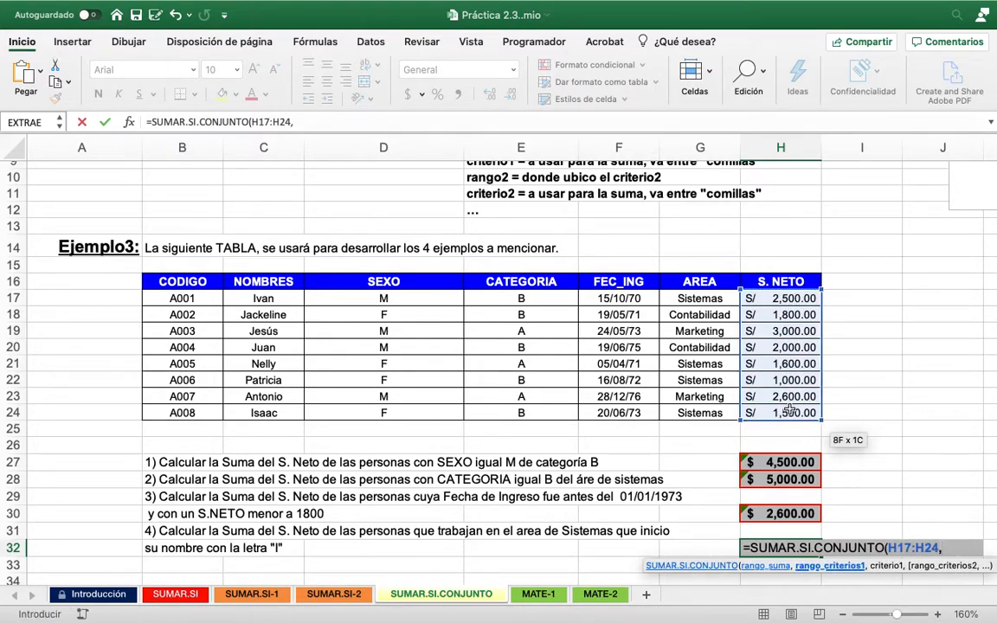
Add the AREA range G17:G24 with the criterion "Sistemas" as the first condition of the H32 formula
{"action": "left_click_drag", "start_coordinate": [698, 298], "coordinate": [692, 409]}
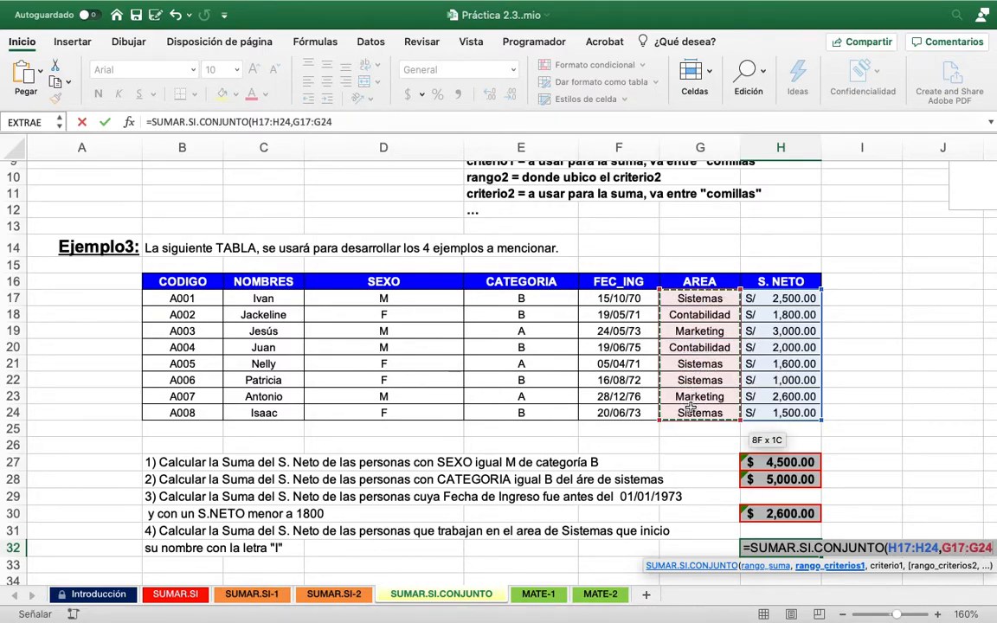
{"action": "type", "text": ",\""}
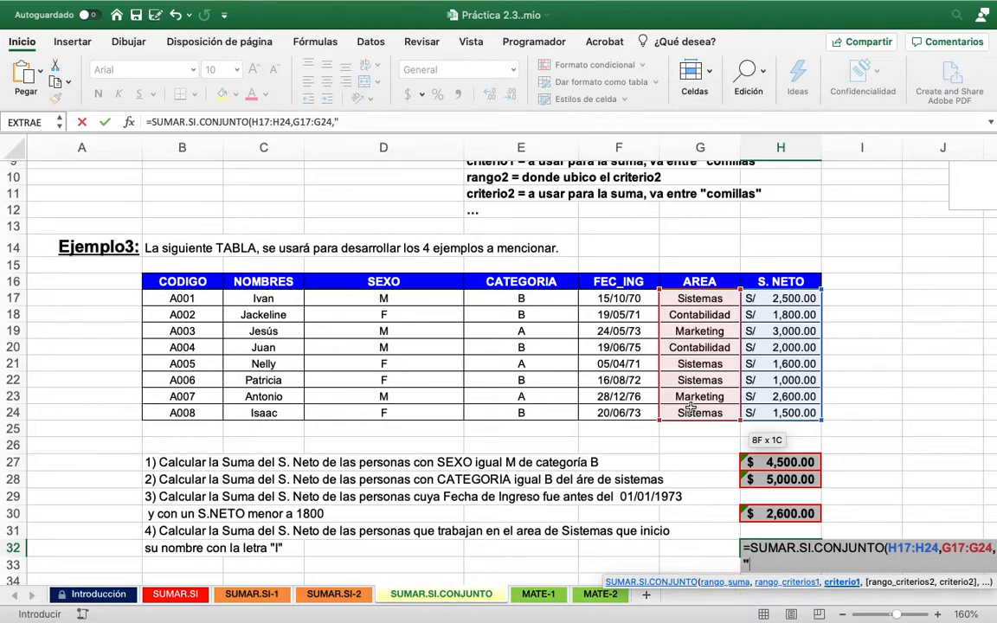
{"action": "type", "text": "Sistemas\""}
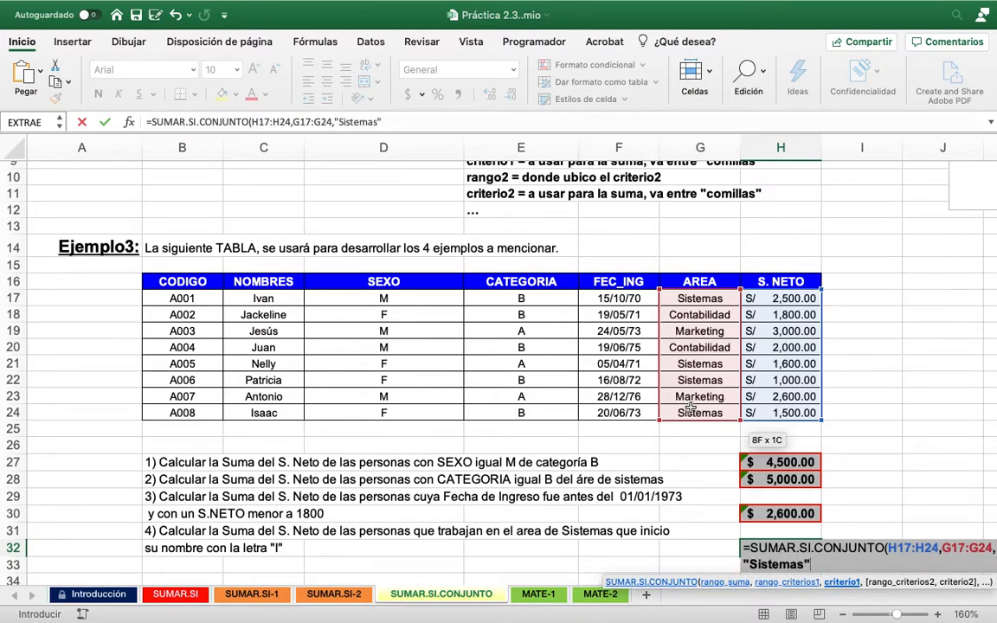
{"action": "type", "text": ","}
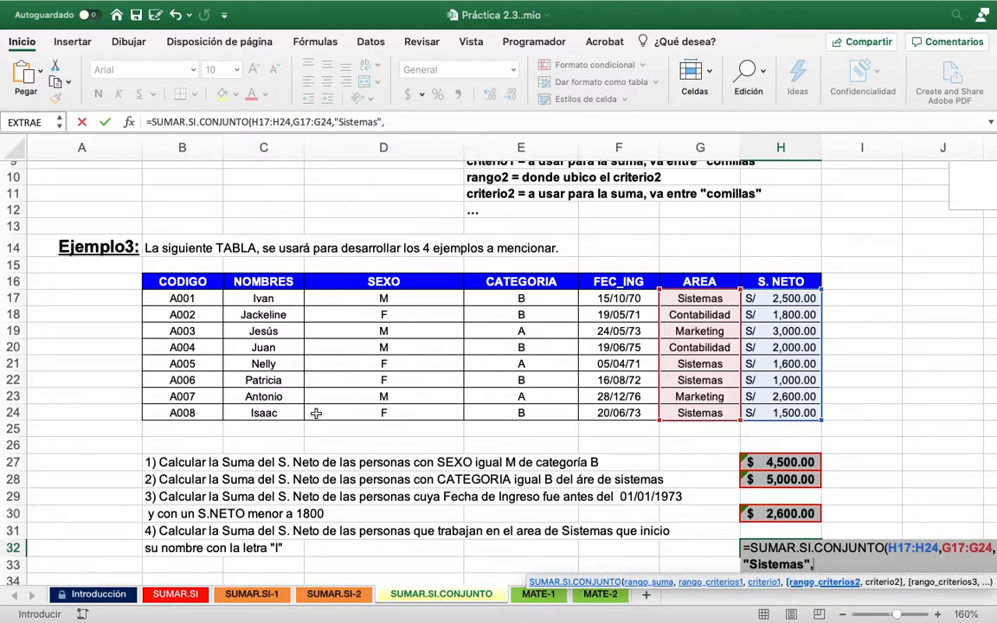
Add the NOMBRES range C17:C24 with the criterion "I*" as second condition and complete the H32 formula
{"action": "left_click_drag", "start_coordinate": [260, 299], "coordinate": [274, 412]}
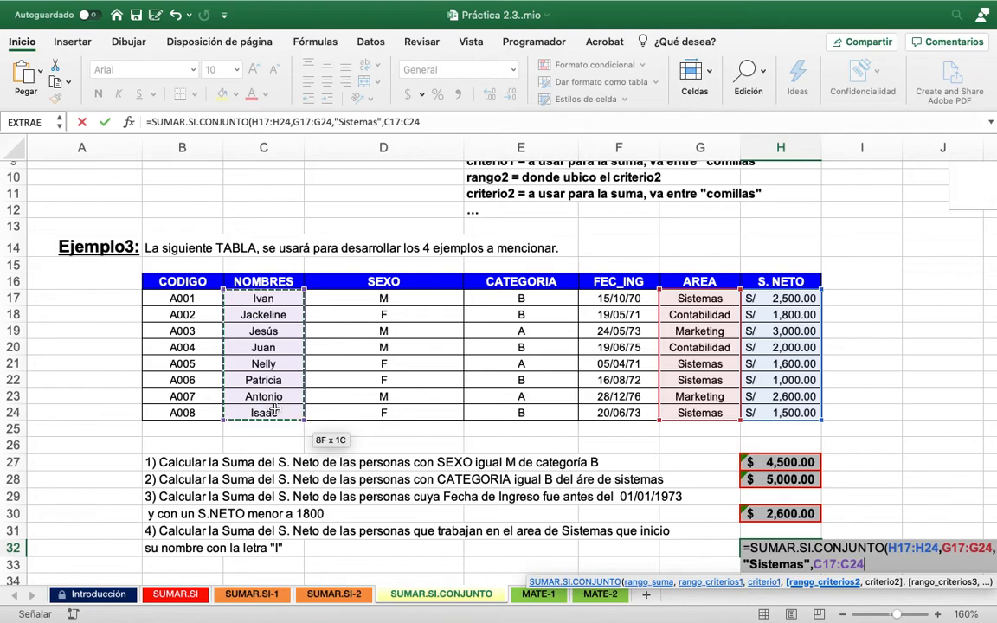
{"action": "type", "text": ","}
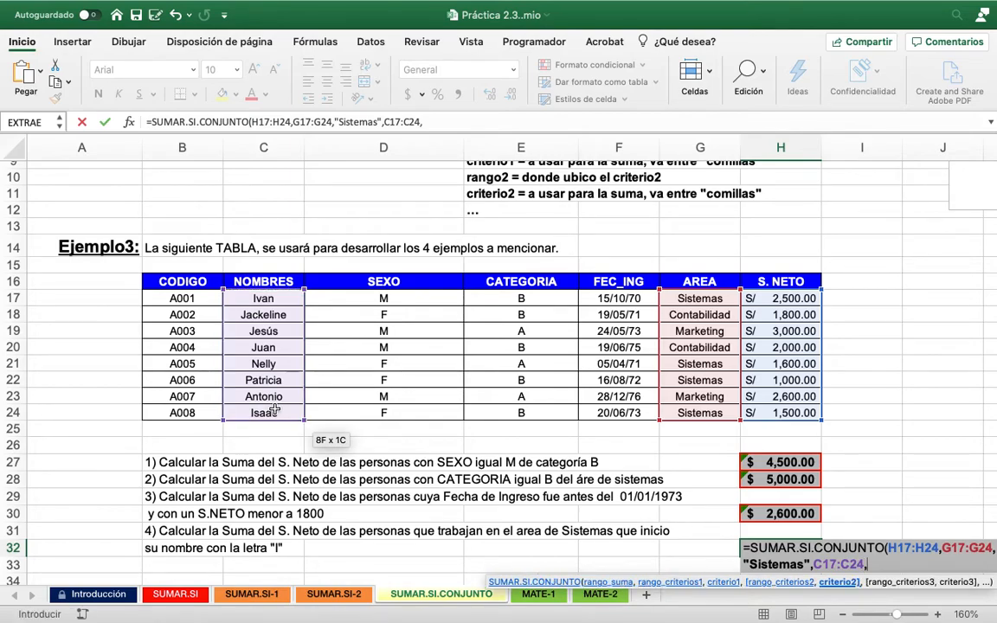
{"action": "type", "text": "\"I*\")"}
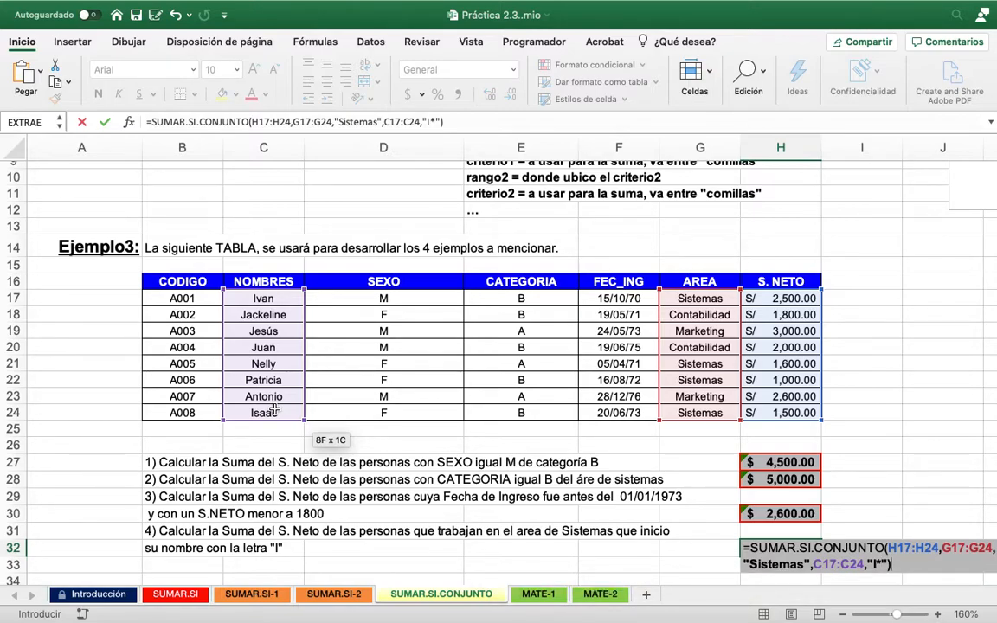
{"action": "key", "text": "Return"}
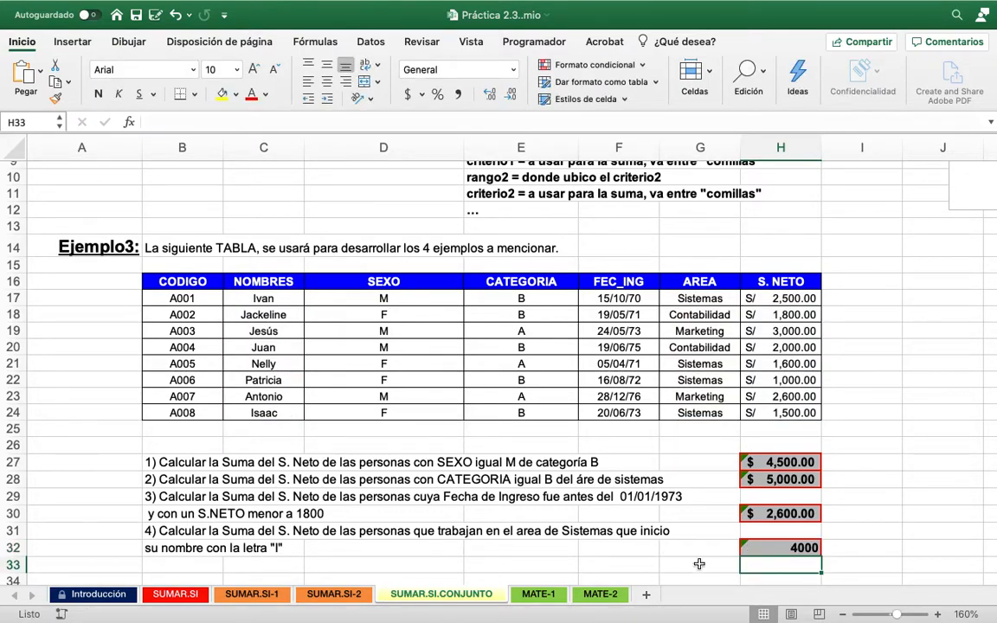
Apply the Contabilidad format to the result in H32
{"action": "left_click", "coordinate": [790, 548]}
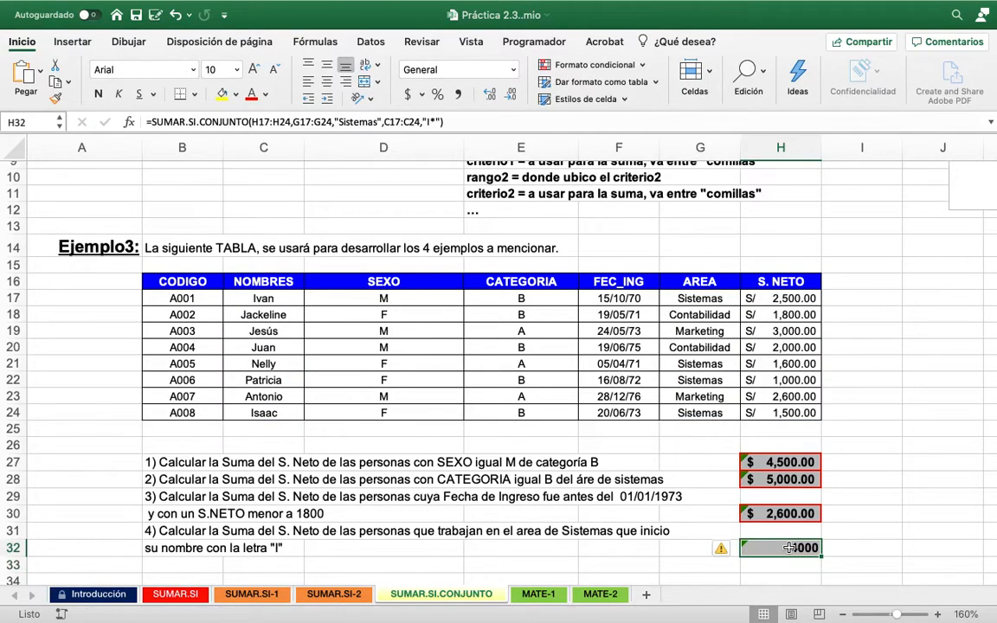
{"action": "left_click", "coordinate": [511, 78]}
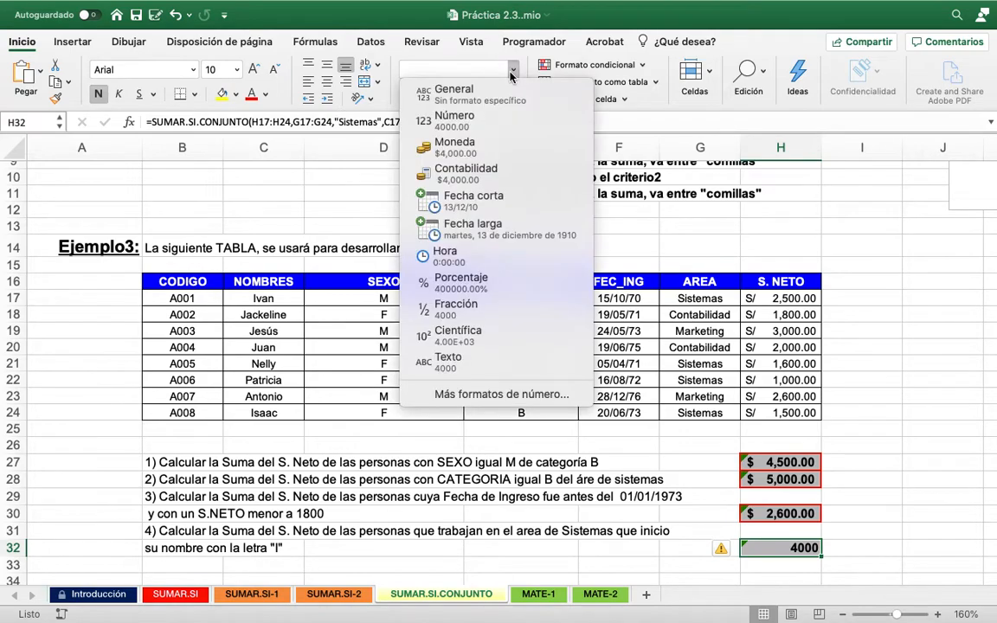
{"action": "left_click", "coordinate": [465, 170]}
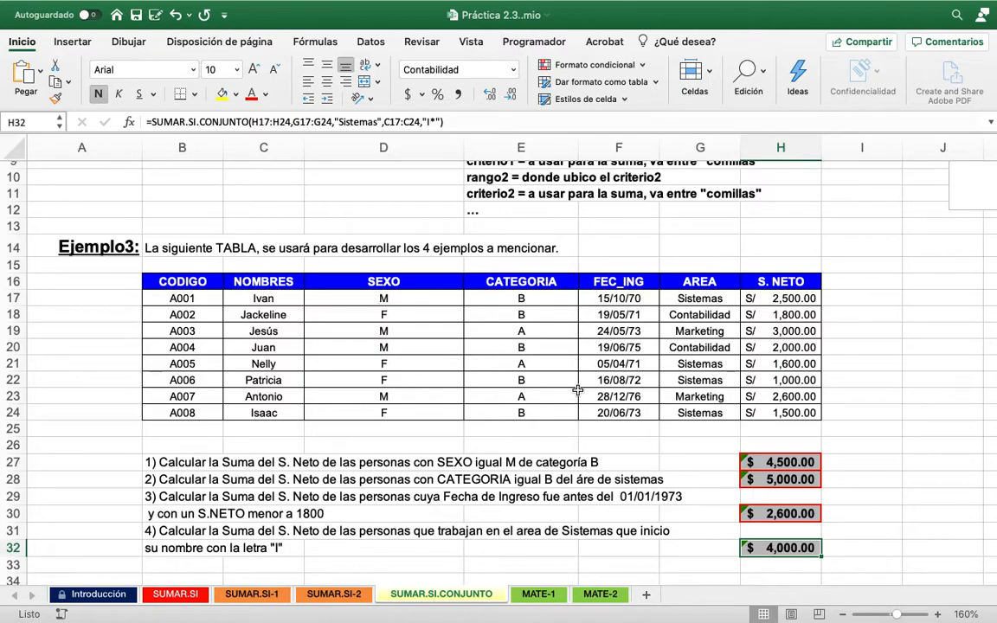
Review the tables and the listed formulas of the exercises on the MATE-1 and MATE-2 sheets
{"action": "left_click", "coordinate": [537, 595]}
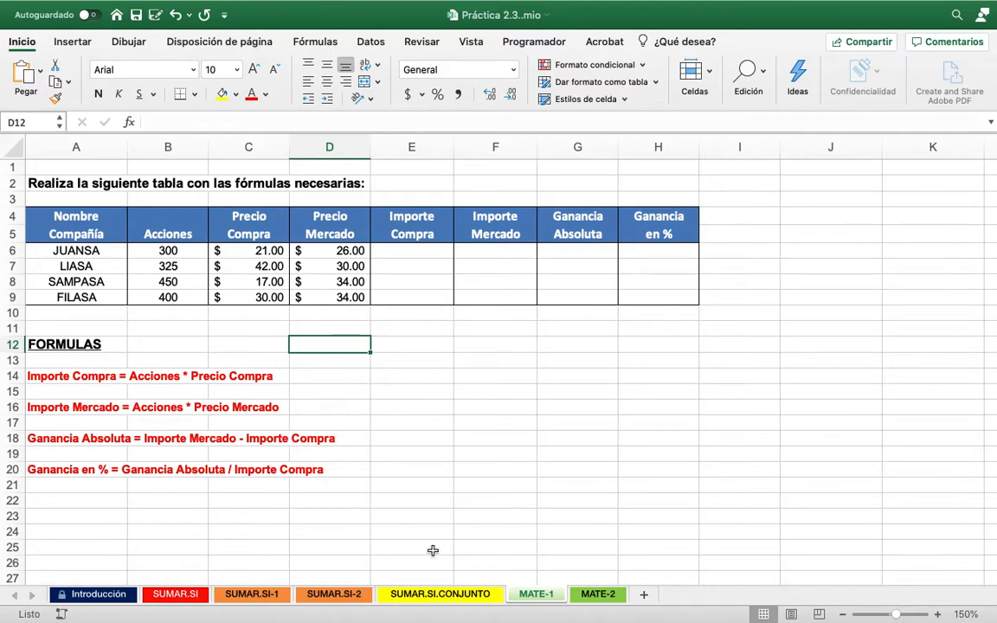
{"action": "left_click", "coordinate": [597, 595]}
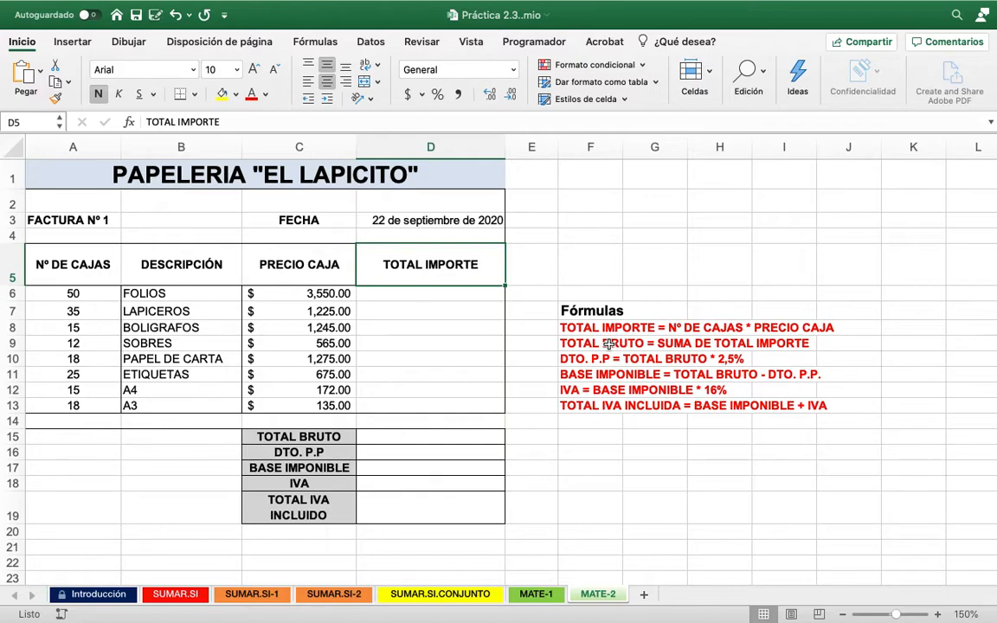
{"action": "mouse_move", "coordinate": [622, 5]}
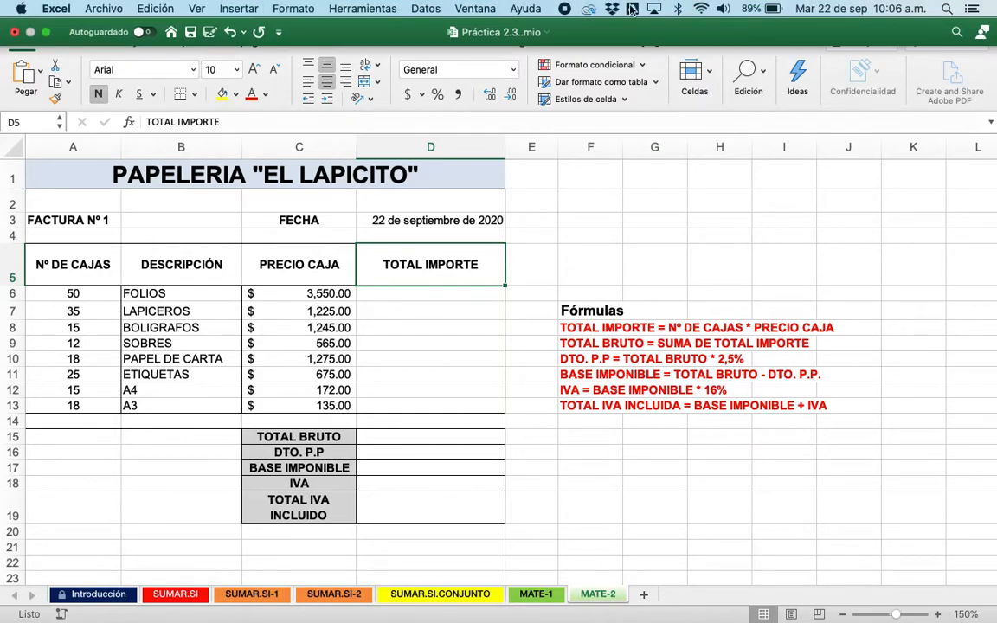